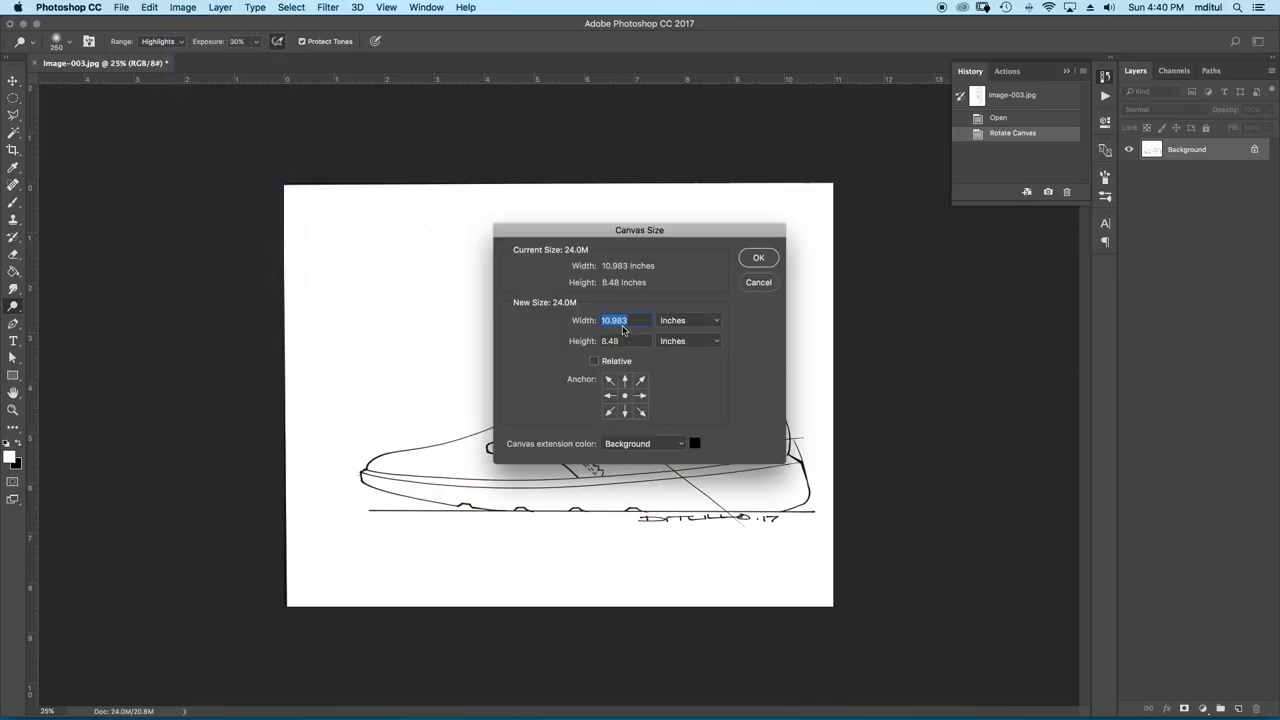
Make the canvas square by setting its height equal to its width in Canvas Size
{"action": "key", "text": "super+c"}
{"action": "key", "text": "Tab"}
{"action": "key", "text": "super+v"}
{"action": "left_click", "coordinate": [758, 257]}
{"action": "key", "text": "super+z"}
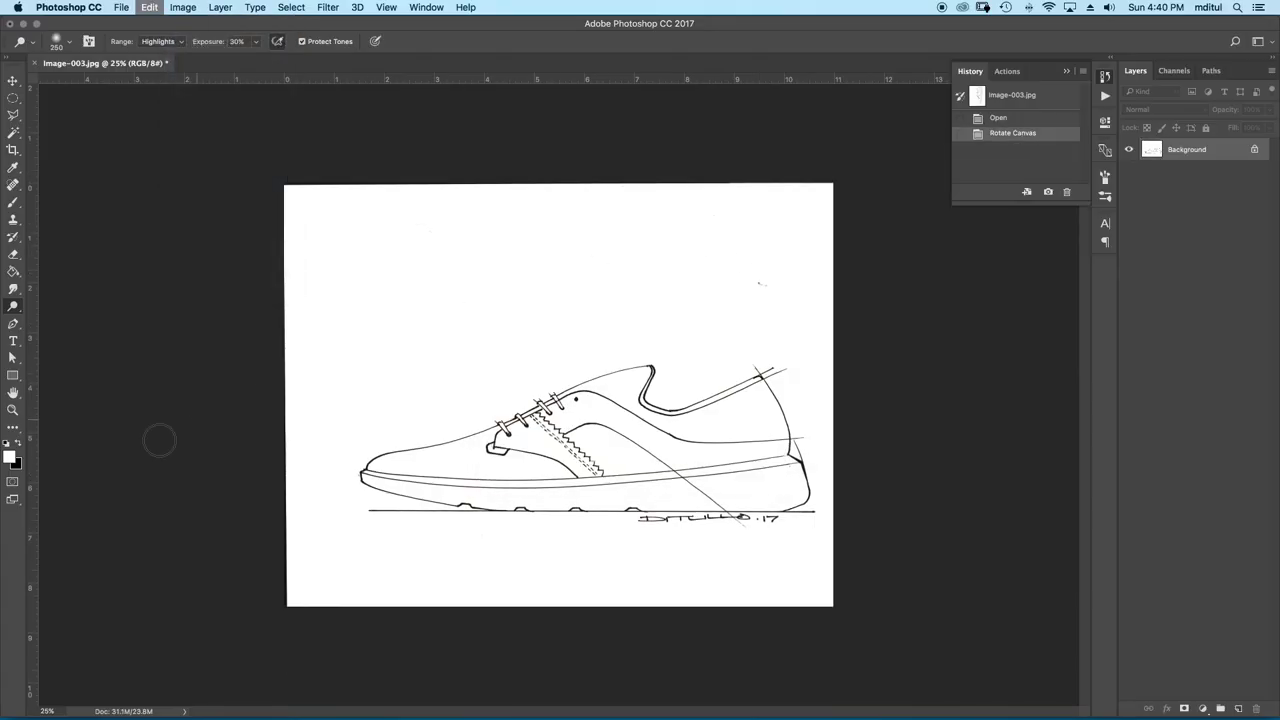
{"action": "left_click", "coordinate": [183, 7]}
{"action": "left_click", "coordinate": [205, 127]}
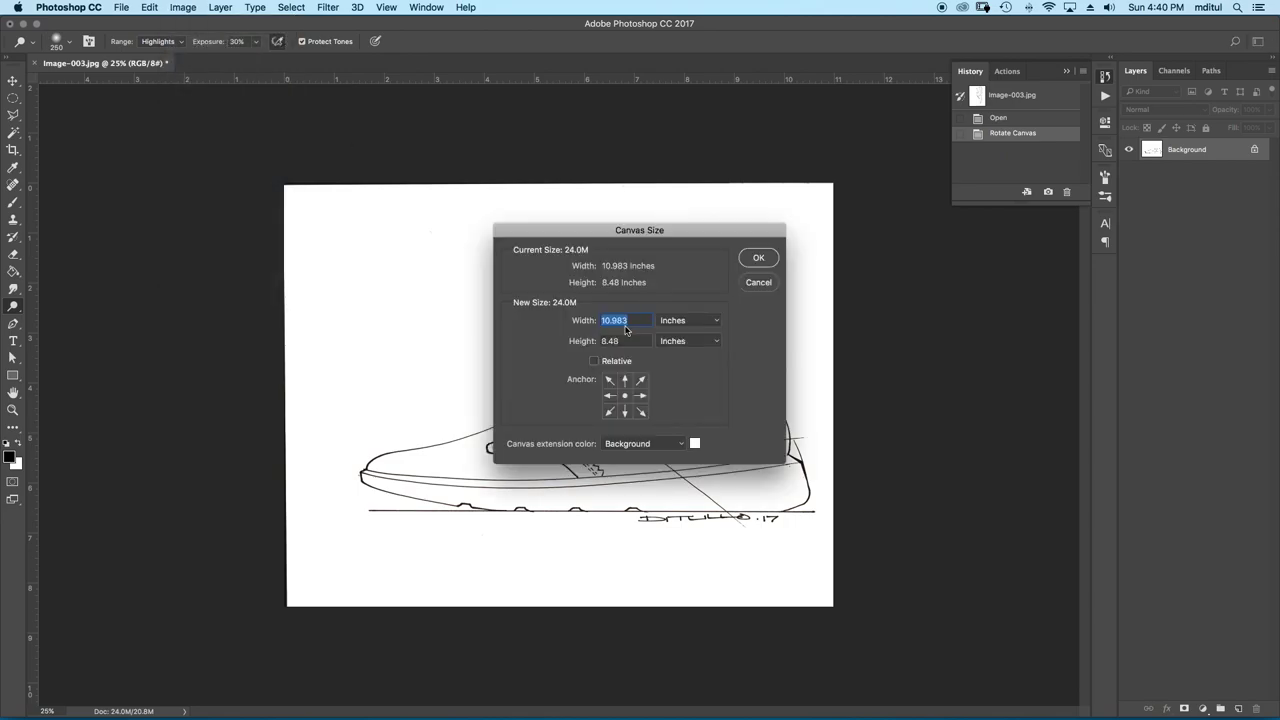
{"action": "left_click", "coordinate": [758, 258]}
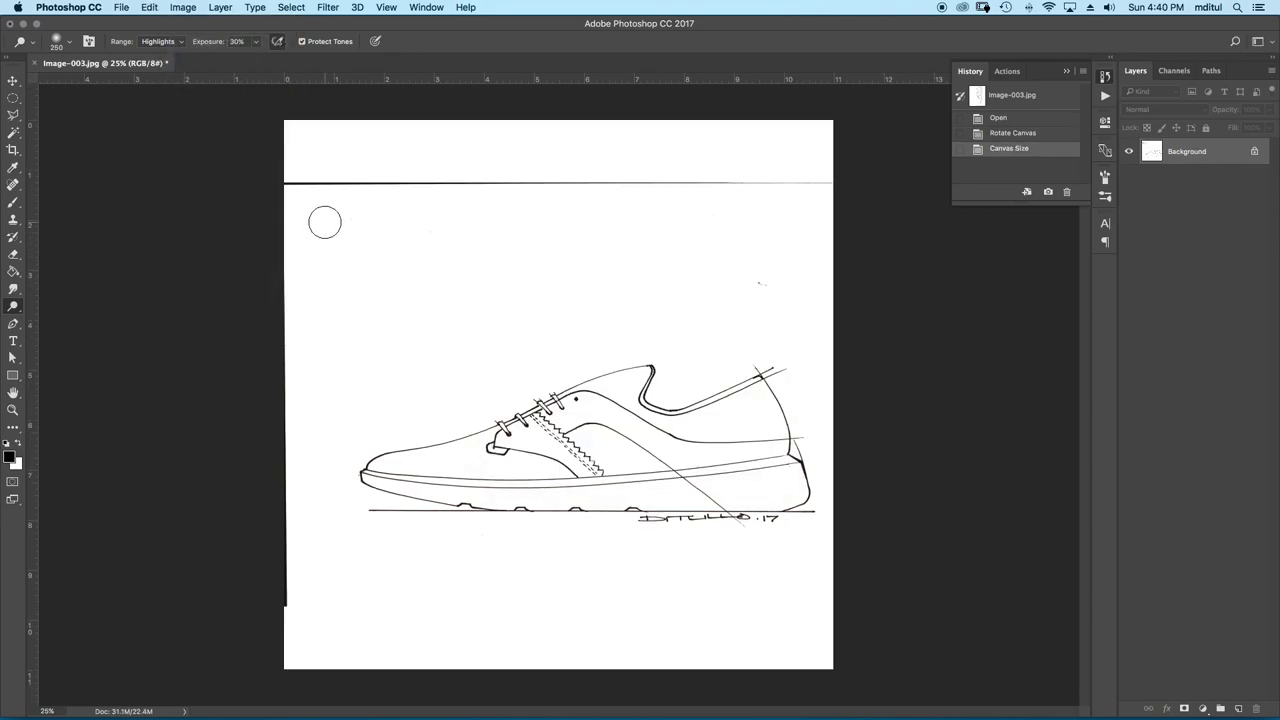
Scale the whole shoe sketch up with Free Transform to fill more of the canvas
{"action": "key", "text": "super+a"}
{"action": "key", "text": "super+t"}
{"action": "left_click_drag", "start_coordinate": [282, 121], "coordinate": [231, 82]}
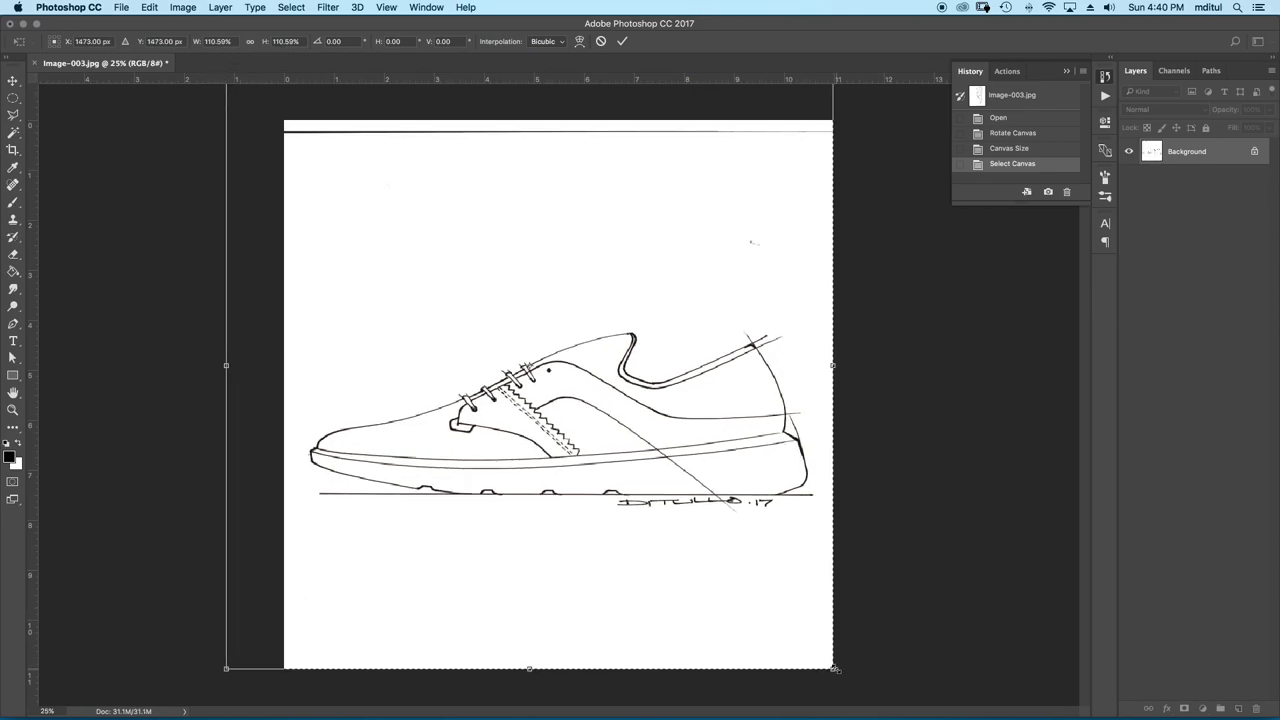
{"action": "left_click_drag", "start_coordinate": [836, 669], "coordinate": [903, 643]}
{"action": "key", "text": "Return"}
{"action": "key", "text": "o"}
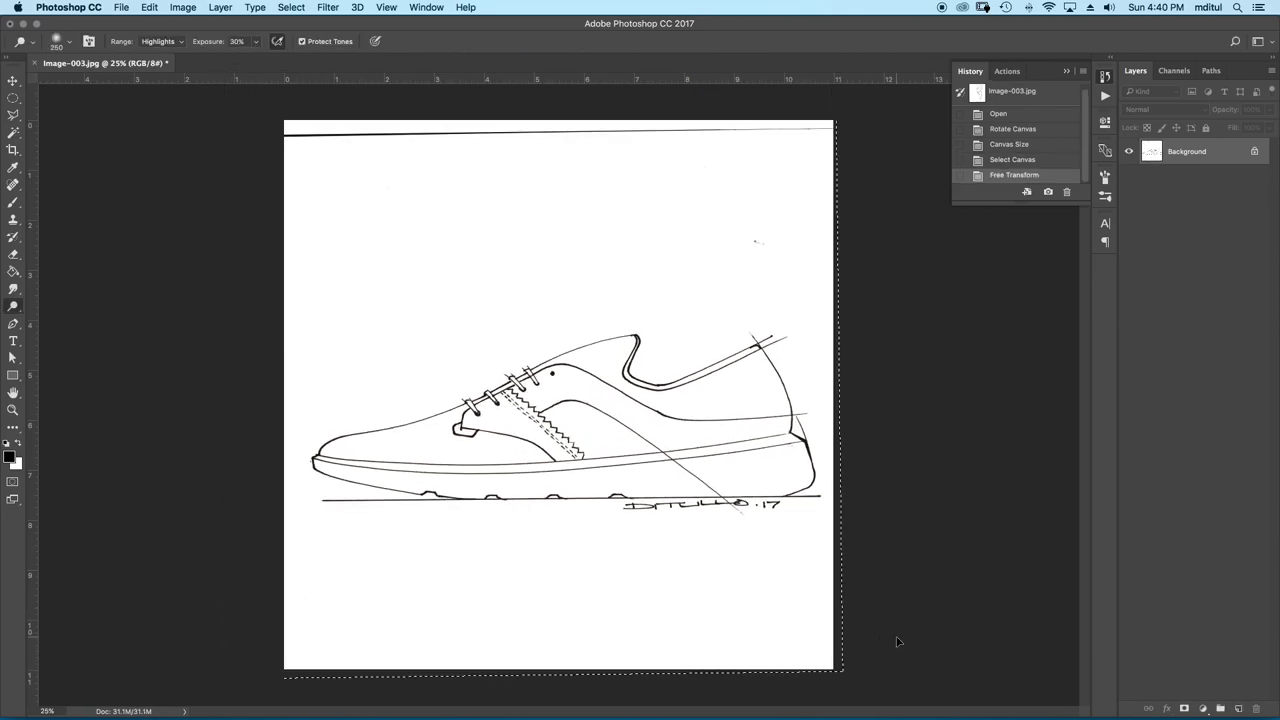
{"action": "key", "text": "super+minus"}
Fill the stray top strip with white and erase the marks near the top-right
{"action": "key", "text": "m"}
{"action": "left_click_drag", "start_coordinate": [368, 204], "coordinate": [822, 261]}
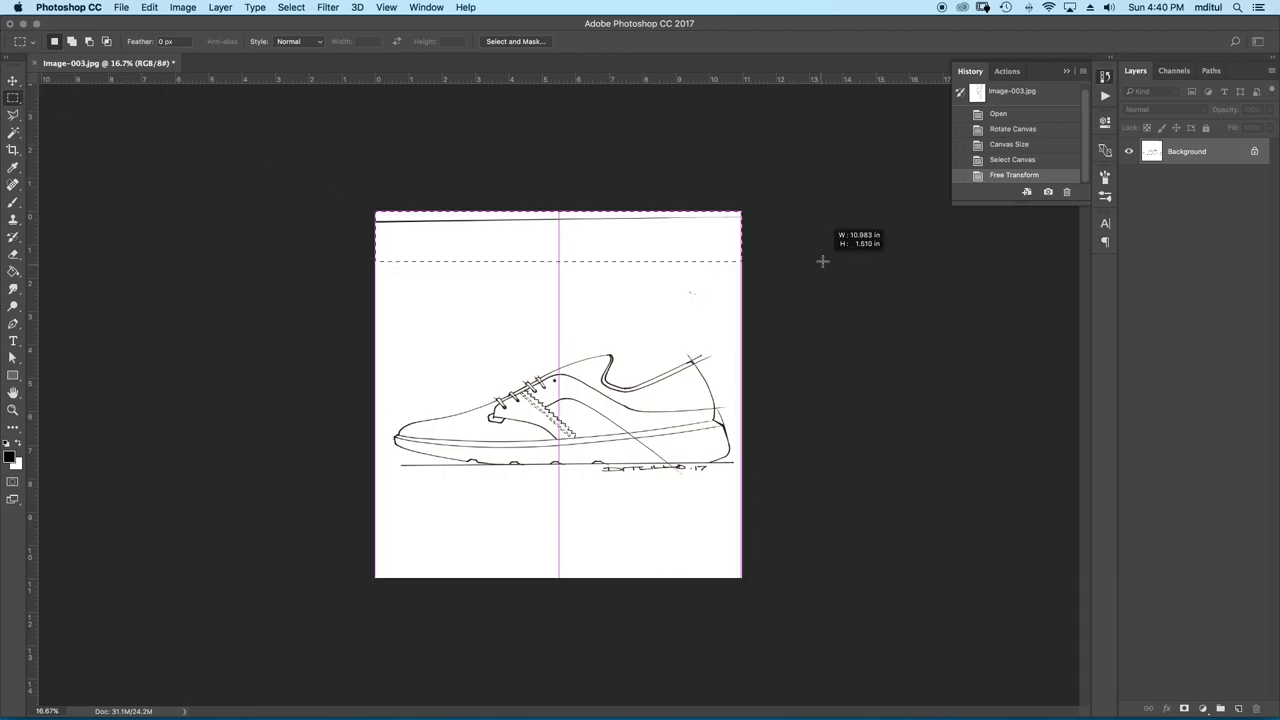
{"action": "key", "text": "shift+BackSpace"}
{"action": "key", "text": "Return"}
{"action": "key", "text": "super+d"}
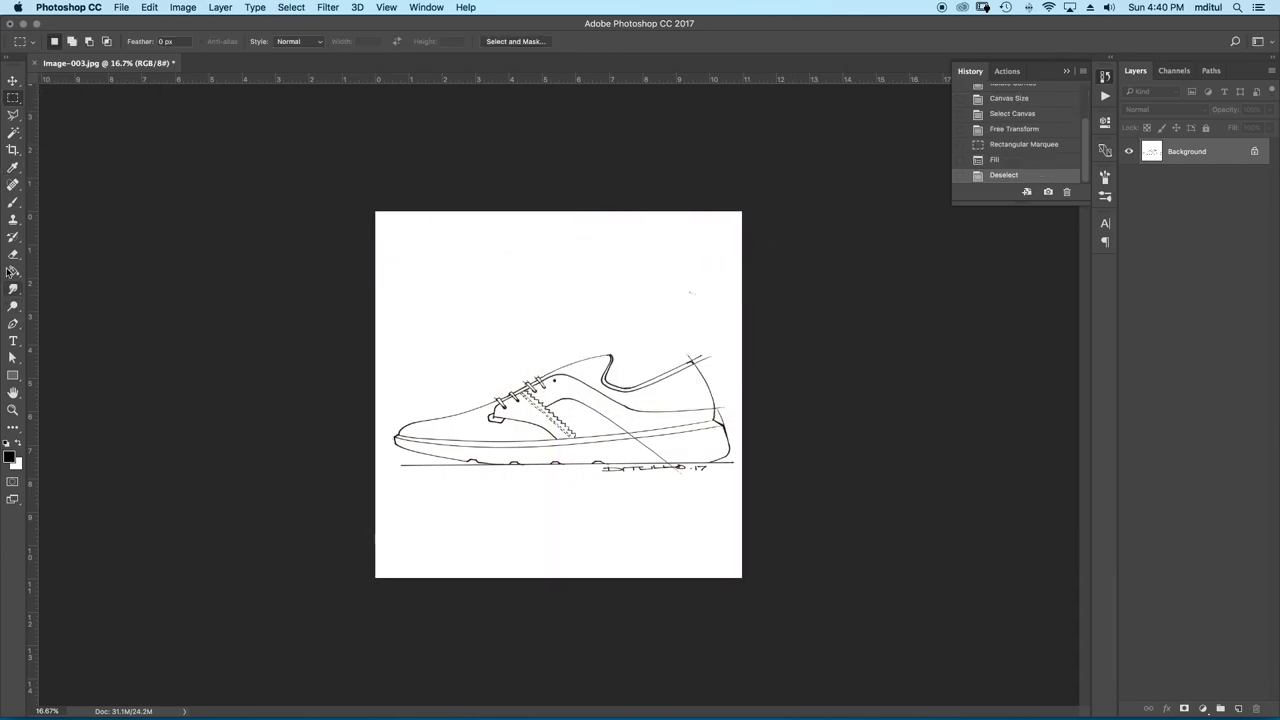
{"action": "left_click", "coordinate": [13, 254]}
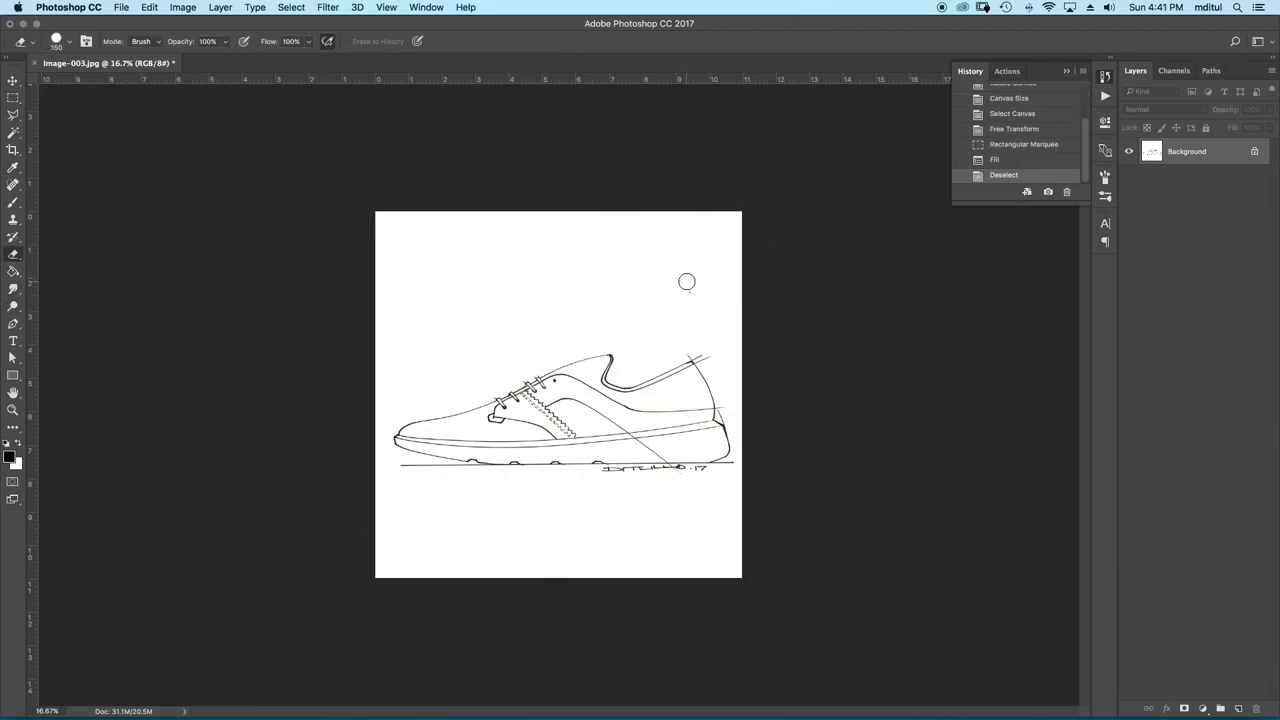
{"action": "left_click_drag", "start_coordinate": [693, 287], "coordinate": [640, 277]}
{"action": "key", "text": "super+plus"}
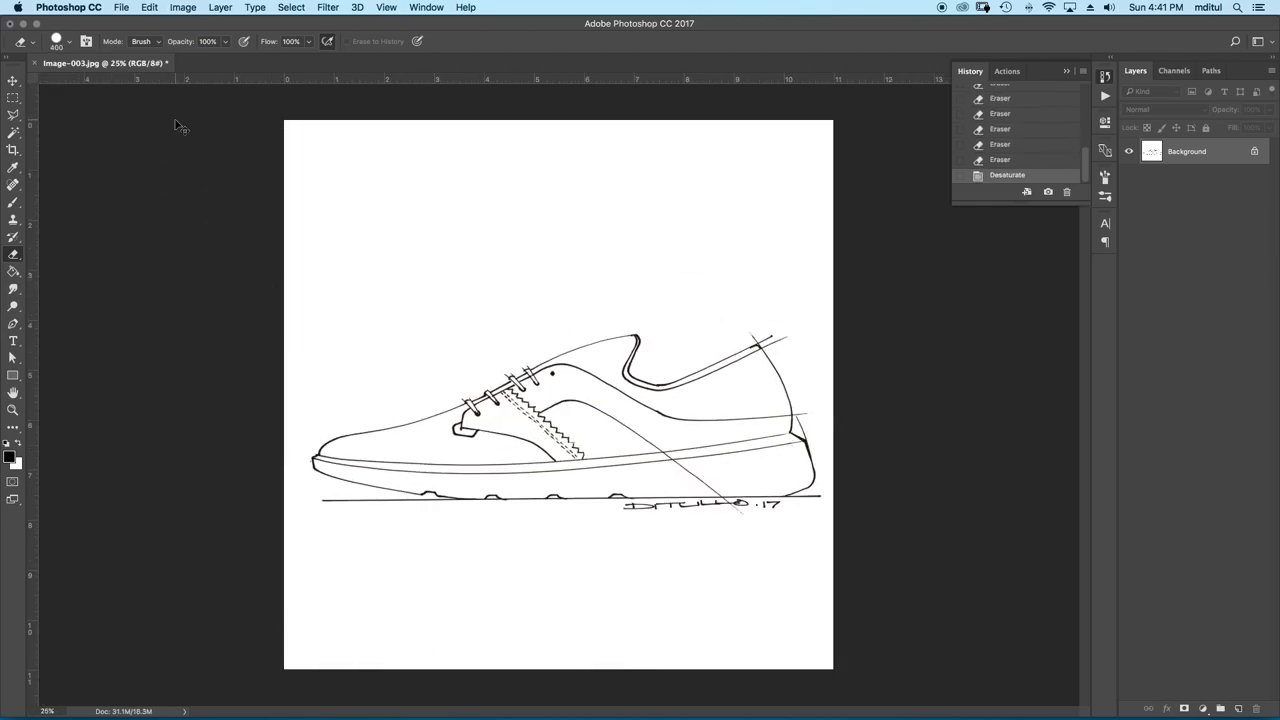
Darken the sketch lines with Levels and flip the canvas horizontally
{"action": "key", "text": "super+l"}
{"action": "left_click_drag", "start_coordinate": [866, 203], "coordinate": [903, 201]}
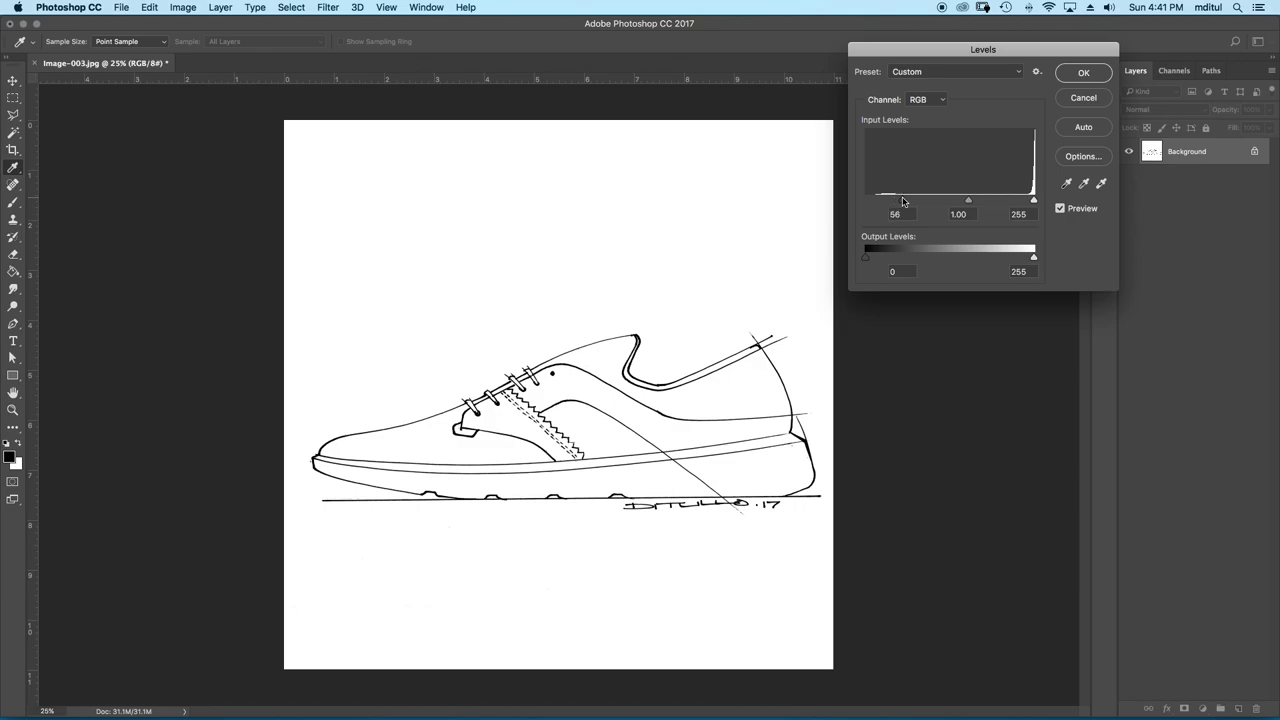
{"action": "left_click", "coordinate": [1085, 74]}
{"action": "left_click", "coordinate": [183, 7]}
{"action": "left_click", "coordinate": [383, 192]}
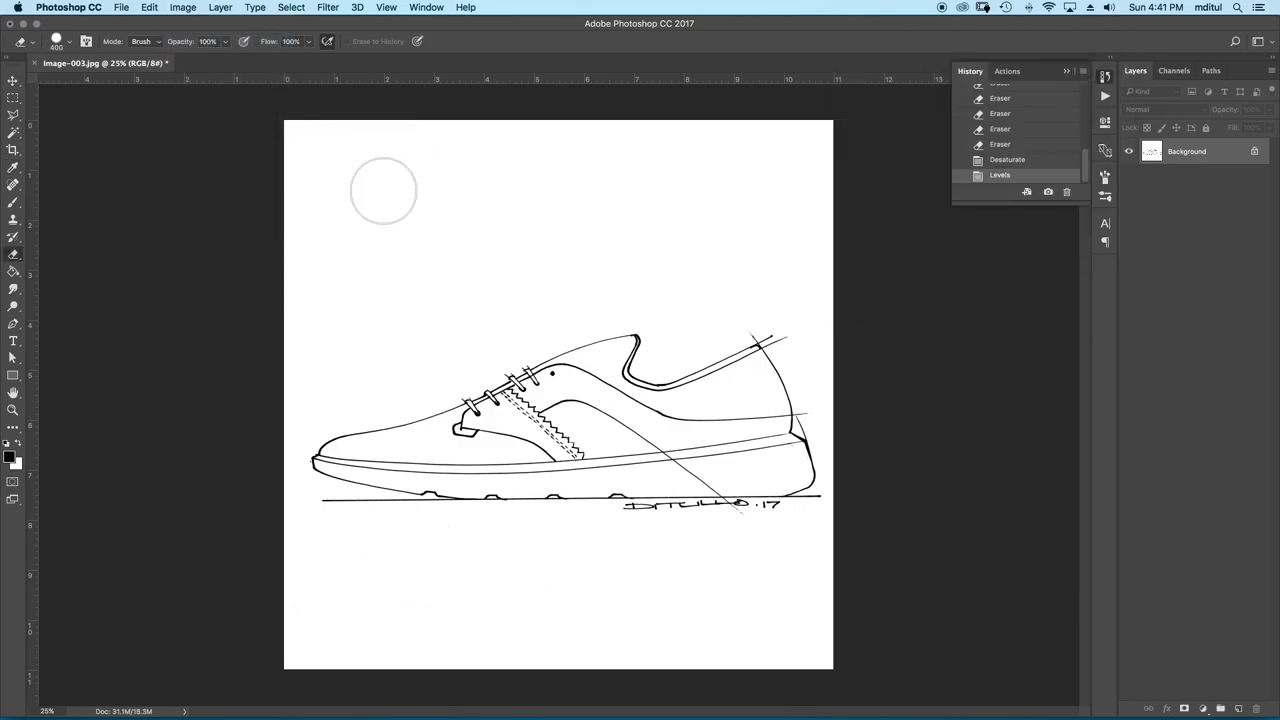
Reshape the heel lines with a large Liquify brush, then flip the canvas back horizontally
{"action": "left_click", "coordinate": [318, 8]}
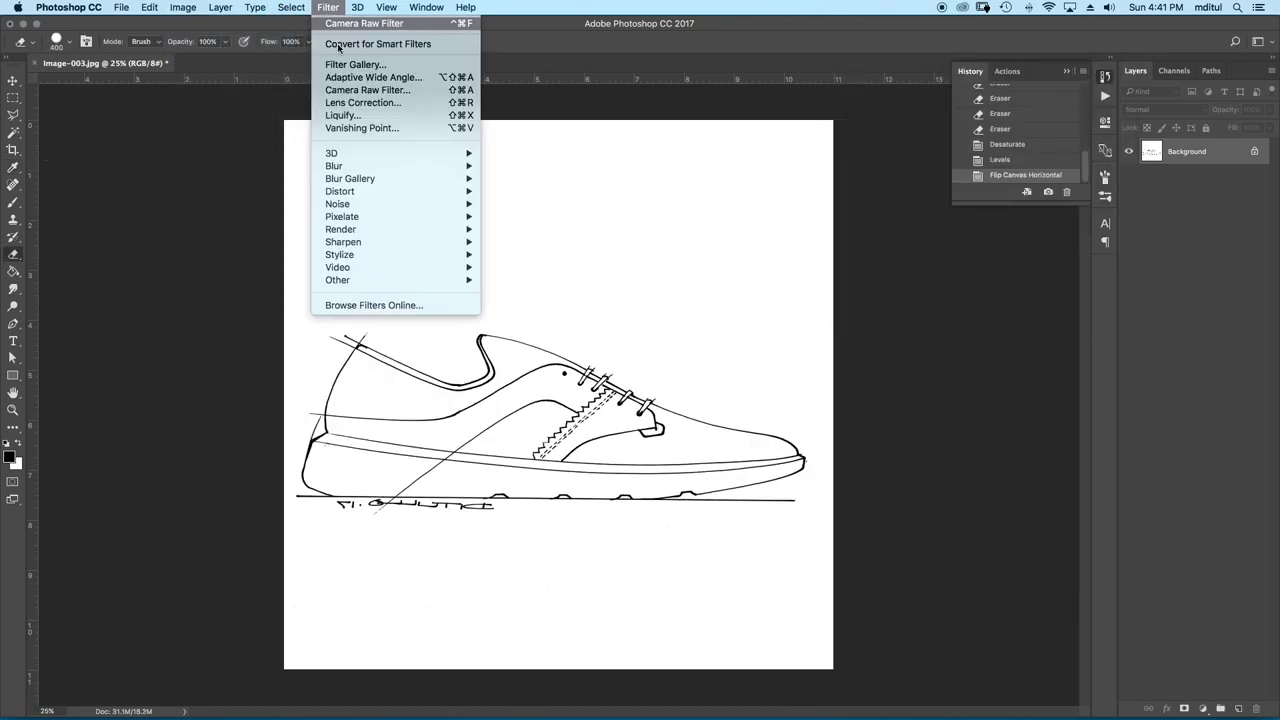
{"action": "left_click", "coordinate": [343, 114]}
{"action": "key", "text": "bracketright"}
{"action": "key", "text": "bracketright"}
{"action": "key", "text": "bracketright"}
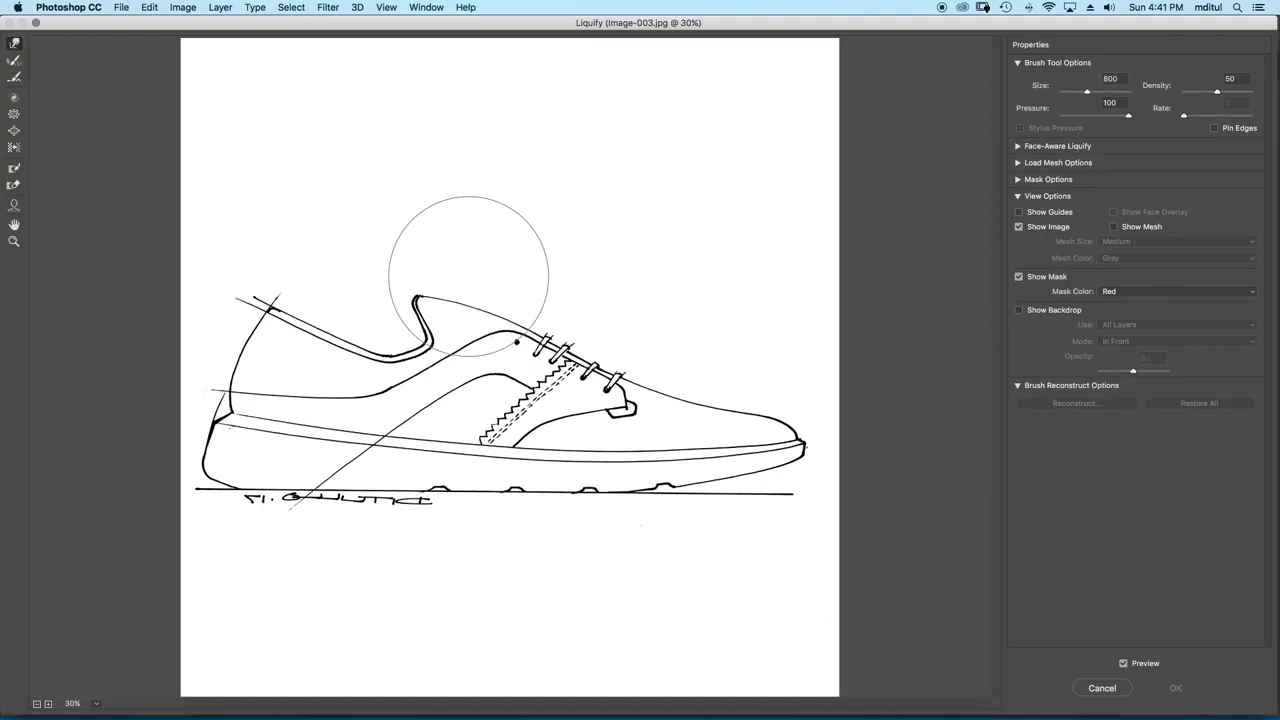
{"action": "key", "text": "bracketright"}
{"action": "key", "text": "bracketright"}
{"action": "key", "text": "bracketright"}
{"action": "key", "text": "bracketright"}
{"action": "key", "text": "bracketright"}
{"action": "key", "text": "bracketright"}
{"action": "key", "text": "bracketright"}
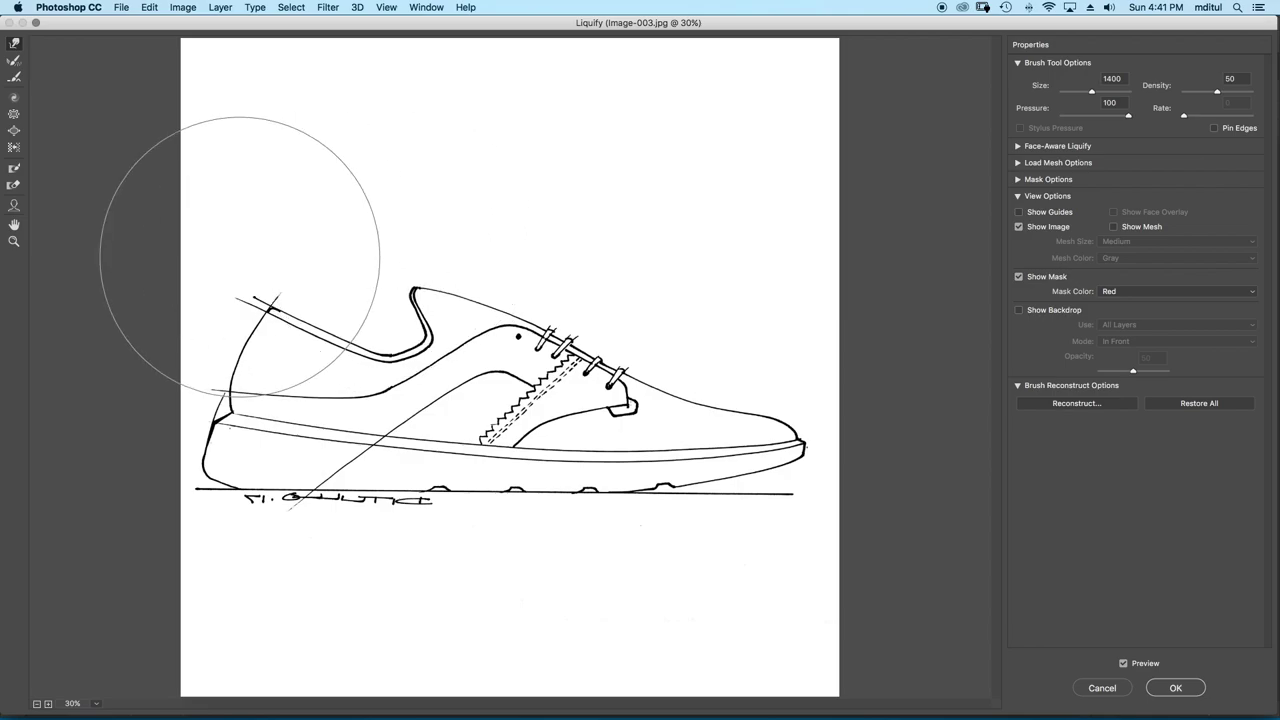
{"action": "left_click_drag", "start_coordinate": [286, 200], "coordinate": [271, 286]}
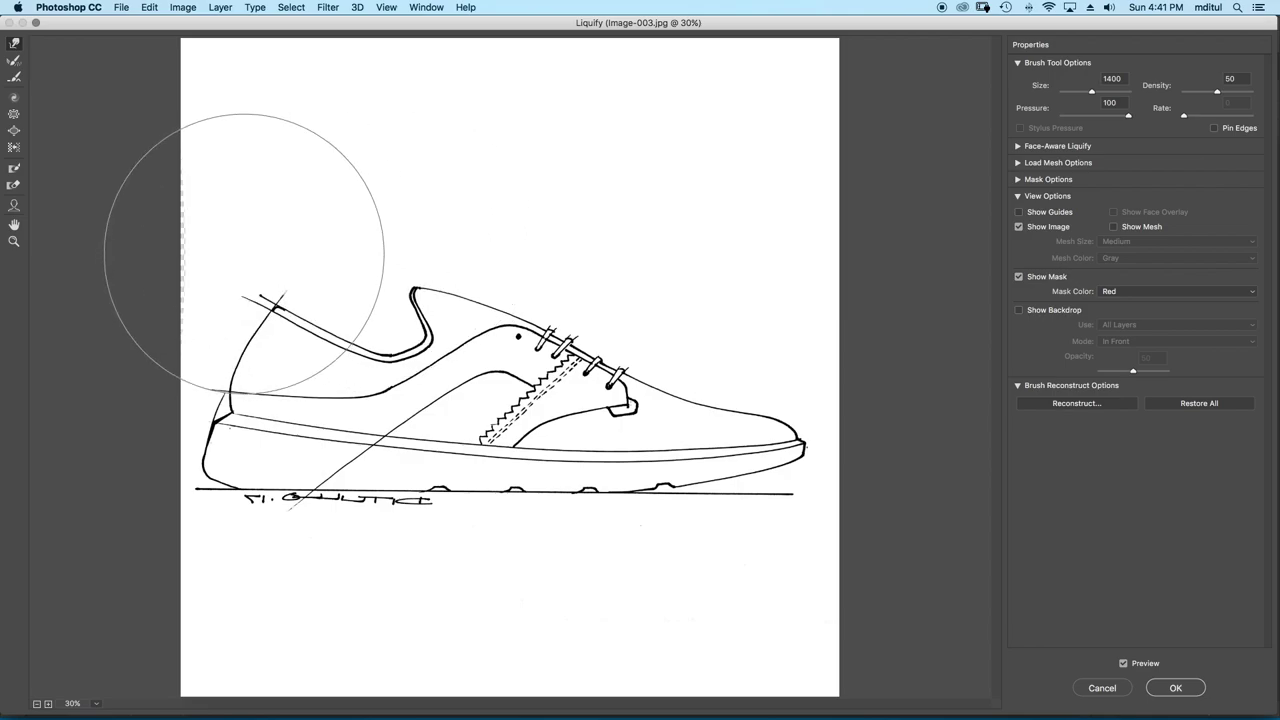
{"action": "left_click", "coordinate": [1158, 689]}
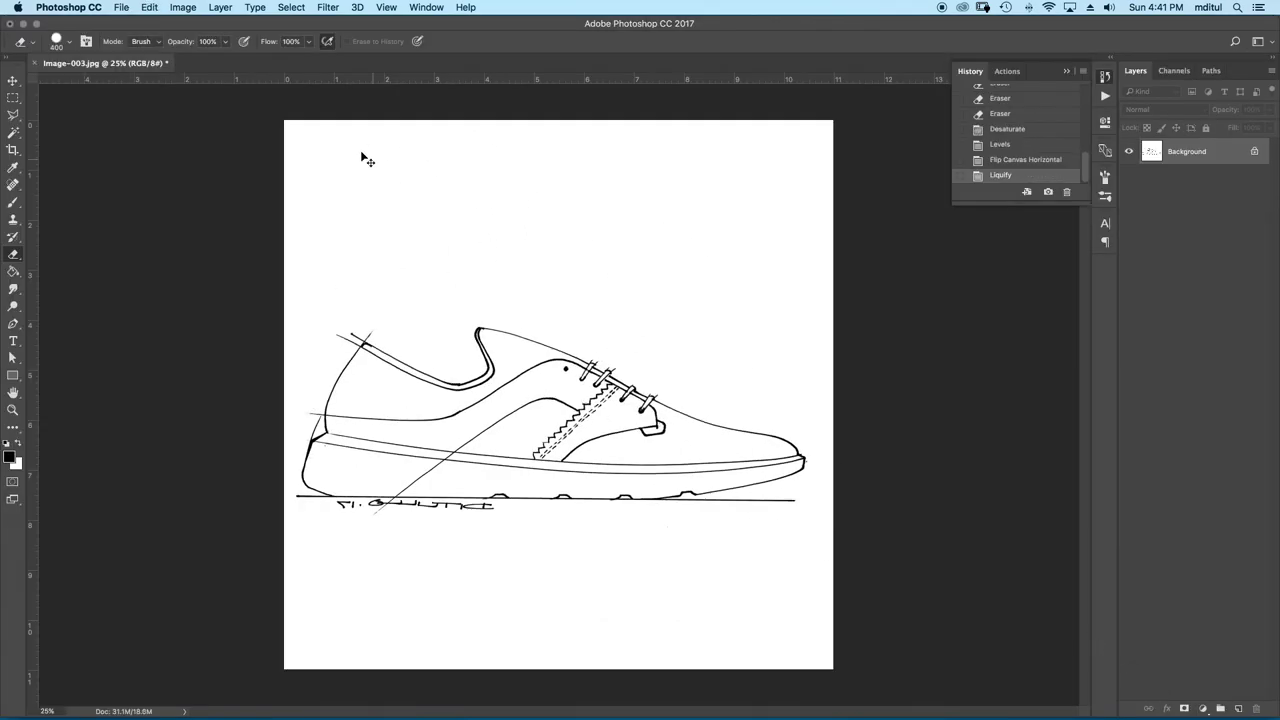
{"action": "left_click", "coordinate": [183, 7]}
{"action": "mouse_move", "coordinate": [210, 136]}
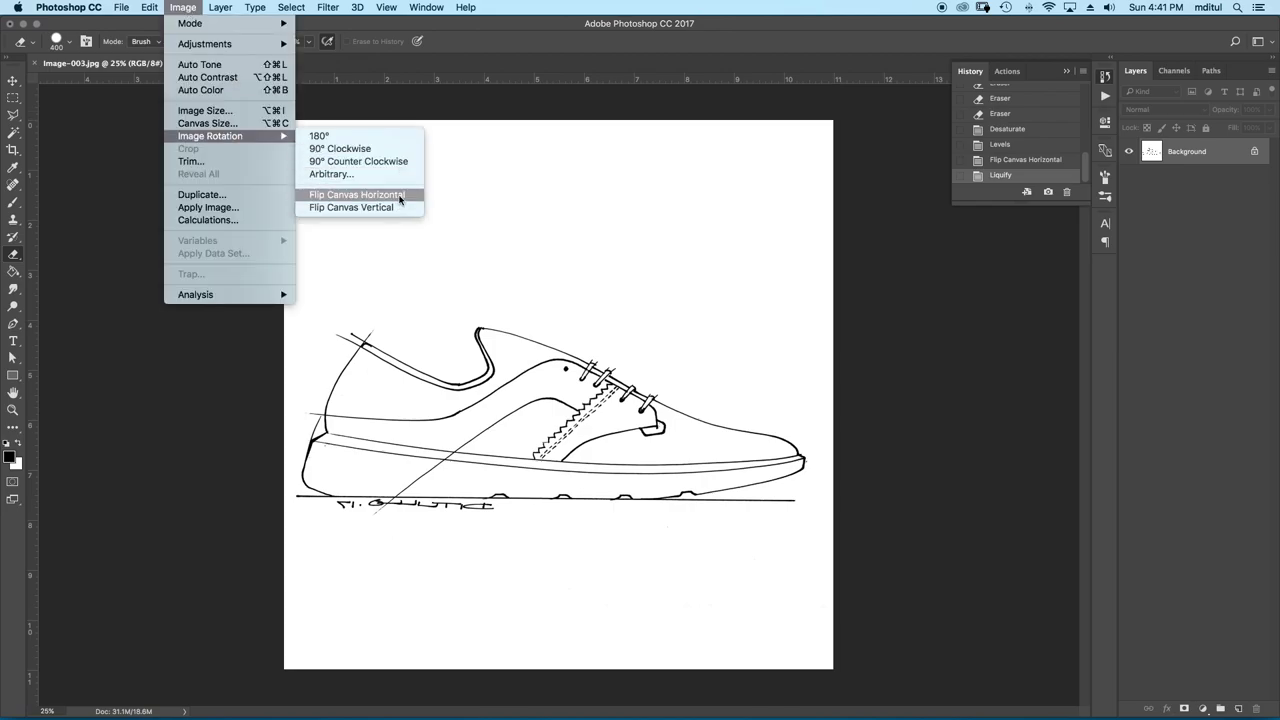
{"action": "left_click", "coordinate": [400, 199]}
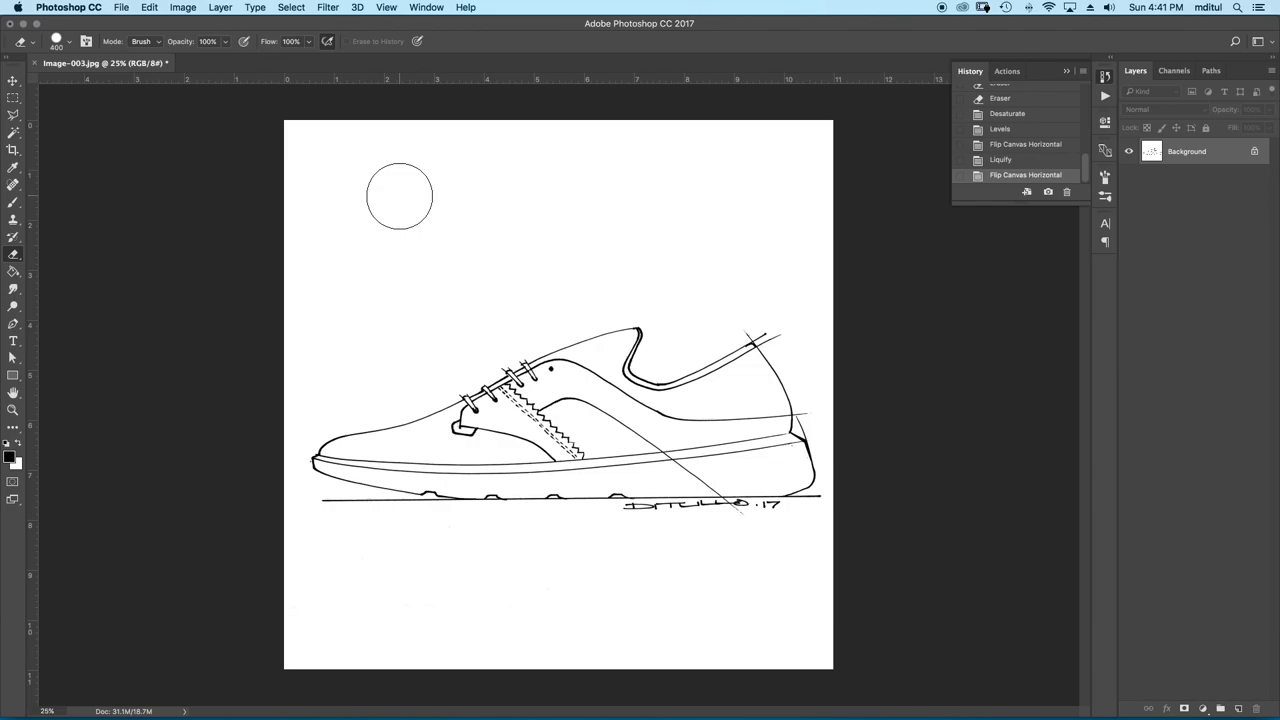
Add a new Multiply layer and set the brush flow to 36%
{"action": "left_click", "coordinate": [1238, 708]}
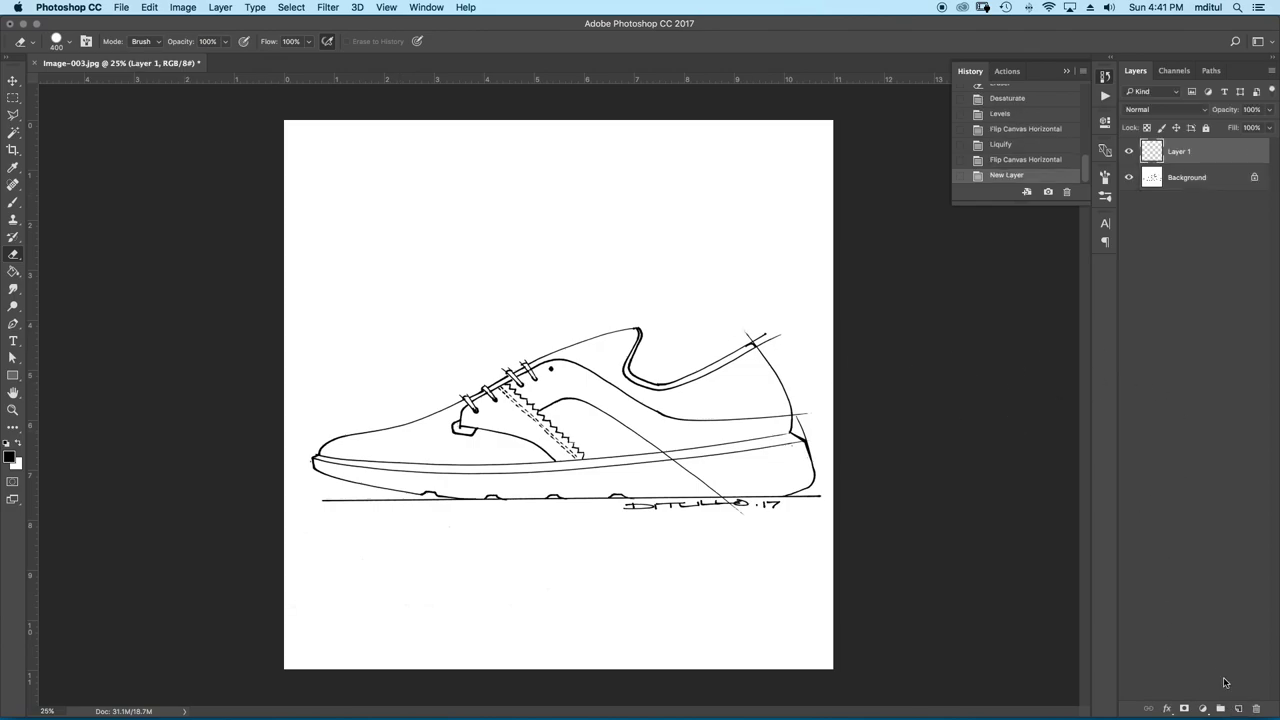
{"action": "left_click", "coordinate": [1170, 110]}
{"action": "left_click", "coordinate": [1160, 146]}
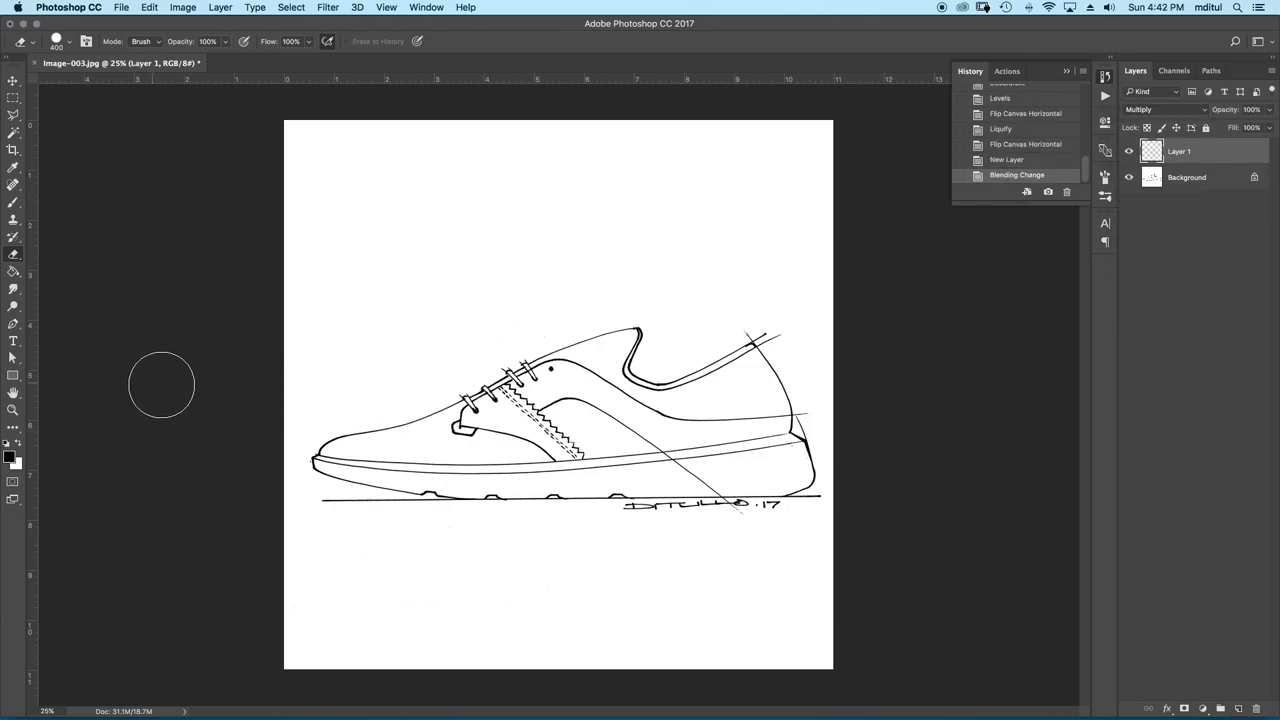
{"action": "left_click", "coordinate": [12, 205]}
{"action": "left_click", "coordinate": [277, 43]}
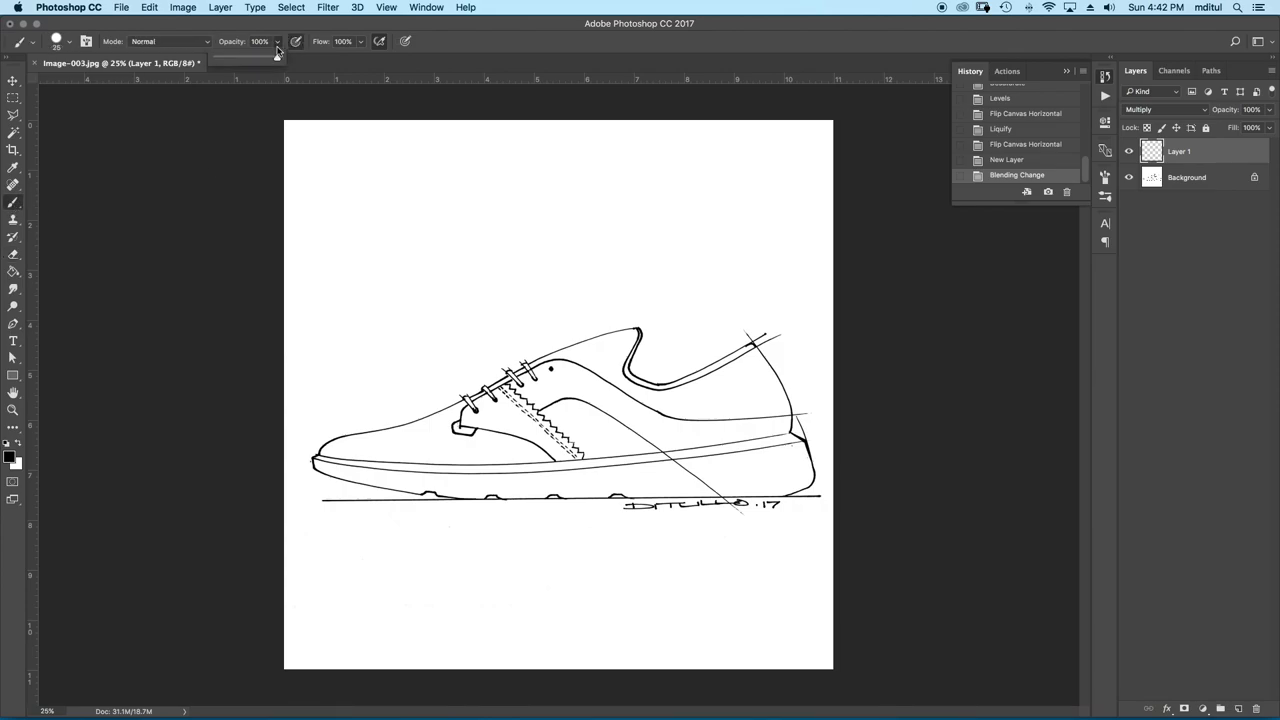
{"action": "left_click_drag", "start_coordinate": [360, 42], "coordinate": [321, 58]}
{"action": "left_click", "coordinate": [215, 315]}
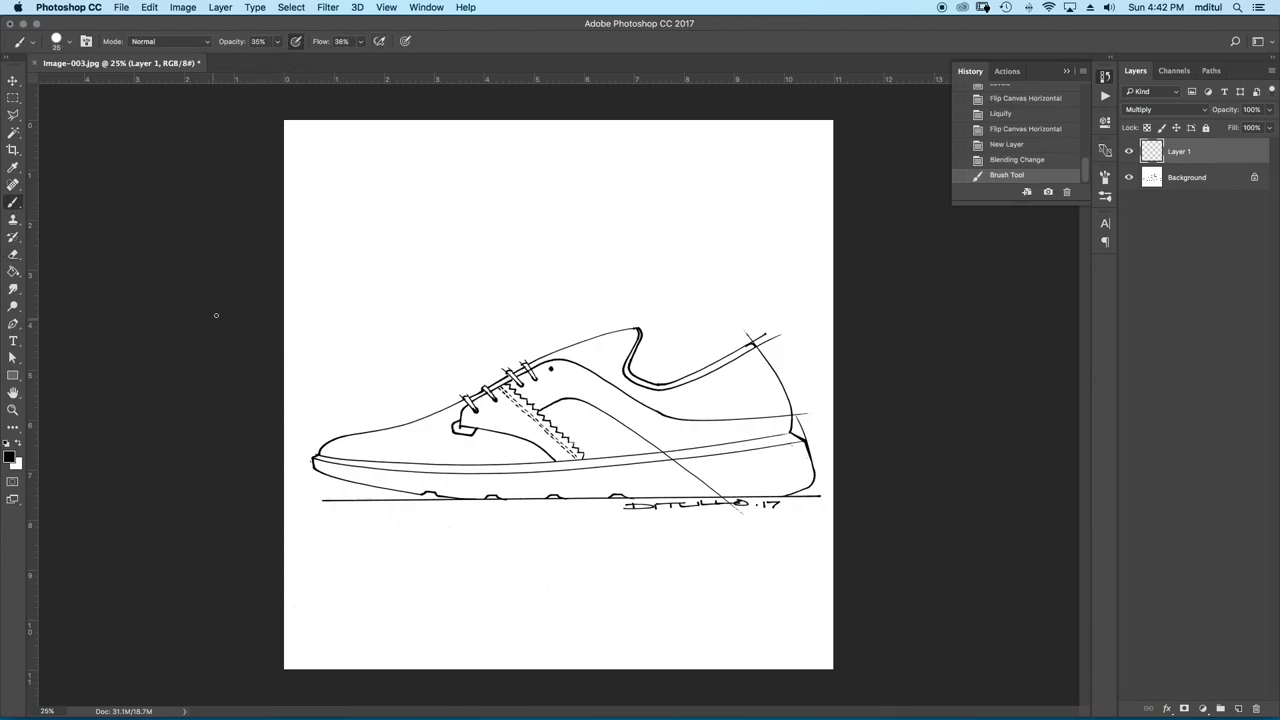
Paint trial grey shading with a 900 px soft round brush, then shrink it to 400 px
{"action": "key", "text": "bracketright"}
{"action": "key", "text": "bracketright"}
{"action": "key", "text": "bracketright"}
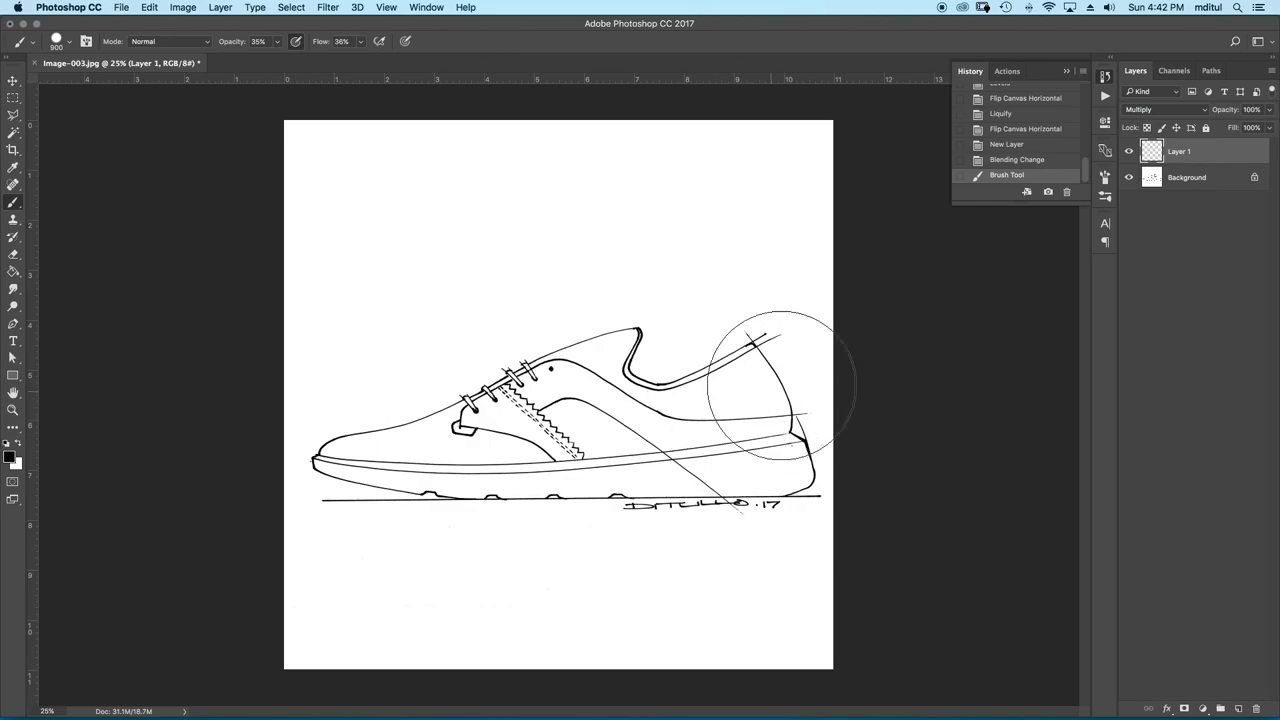
{"action": "left_click_drag", "start_coordinate": [786, 329], "coordinate": [177, 409]}
{"action": "key", "text": "ctrl+z"}
{"action": "left_click", "coordinate": [64, 42]}
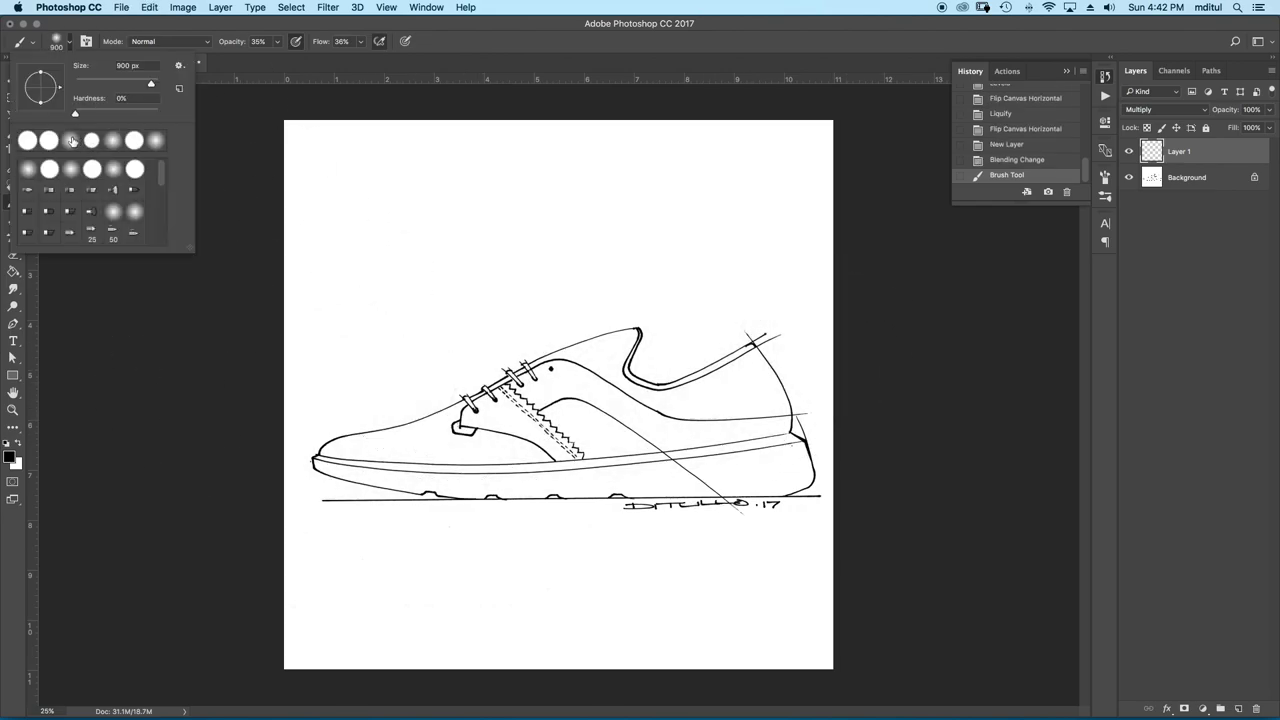
{"action": "left_click", "coordinate": [320, 165]}
{"action": "mouse_move", "coordinate": [329, 423]}
{"action": "left_mouse_down"}
{"action": "mouse_move", "coordinate": [871, 366]}
{"action": "mouse_move", "coordinate": [625, 385]}
{"action": "mouse_move", "coordinate": [857, 386]}
{"action": "mouse_move", "coordinate": [851, 371]}
{"action": "mouse_move", "coordinate": [986, 251]}
{"action": "mouse_move", "coordinate": [795, 328]}
{"action": "left_mouse_up"}
{"action": "key", "text": "bracketleft"}
{"action": "key", "text": "bracketleft"}
{"action": "key", "text": "bracketleft"}
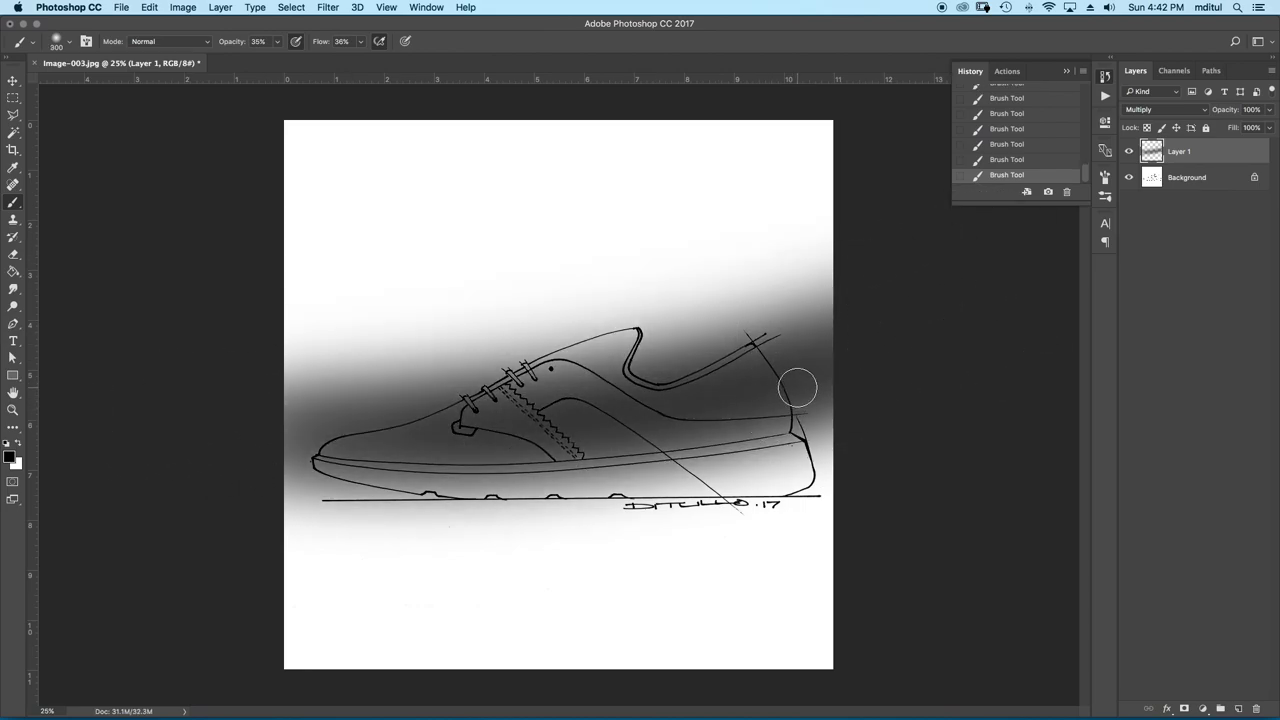
{"action": "scroll", "coordinate": [1070, 120], "scroll_direction": "up", "scroll_amount": 3}
Airbrush darker grey shading over the shoe, upper and heel collar at 700 px, 71% flow
{"action": "left_click", "coordinate": [1050, 95]}
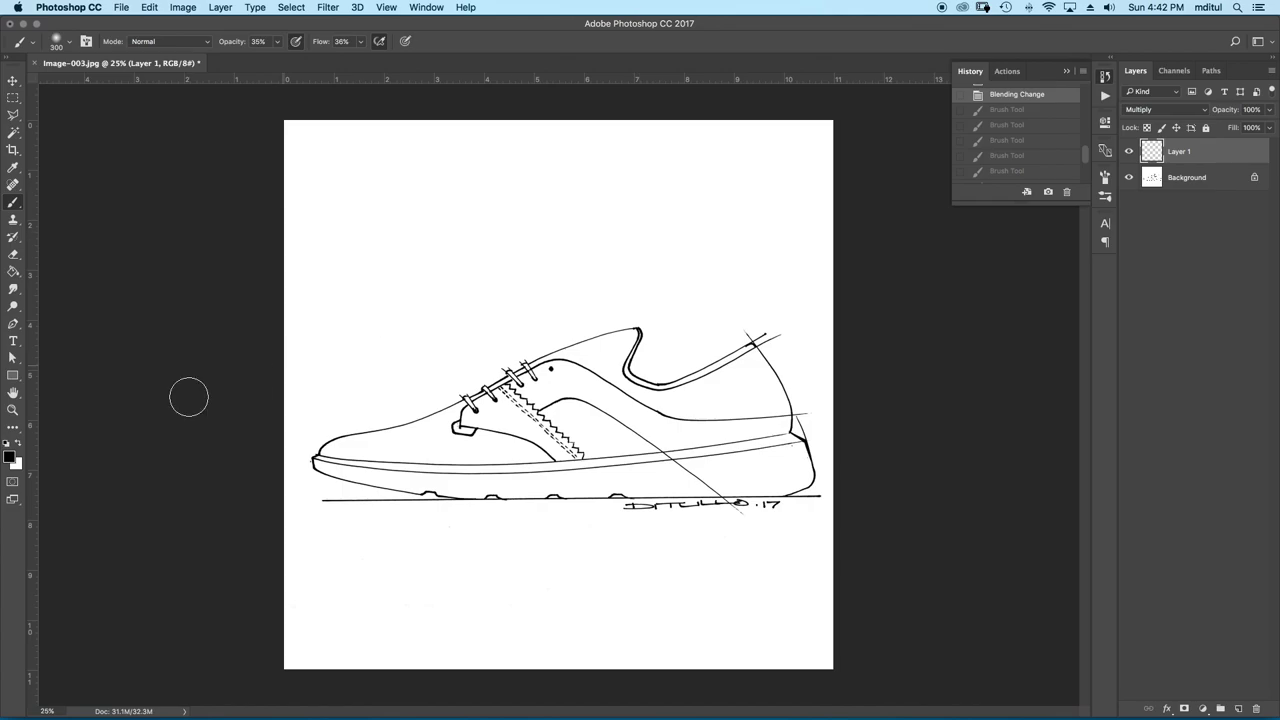
{"action": "key", "text": "Return"}
{"action": "key", "text": "b"}
{"action": "key", "text": "bracketright"}
{"action": "key", "text": "bracketright"}
{"action": "key", "text": "bracketright"}
{"action": "left_click", "coordinate": [278, 42]}
{"action": "left_click_drag", "start_coordinate": [362, 42], "coordinate": [392, 57]}
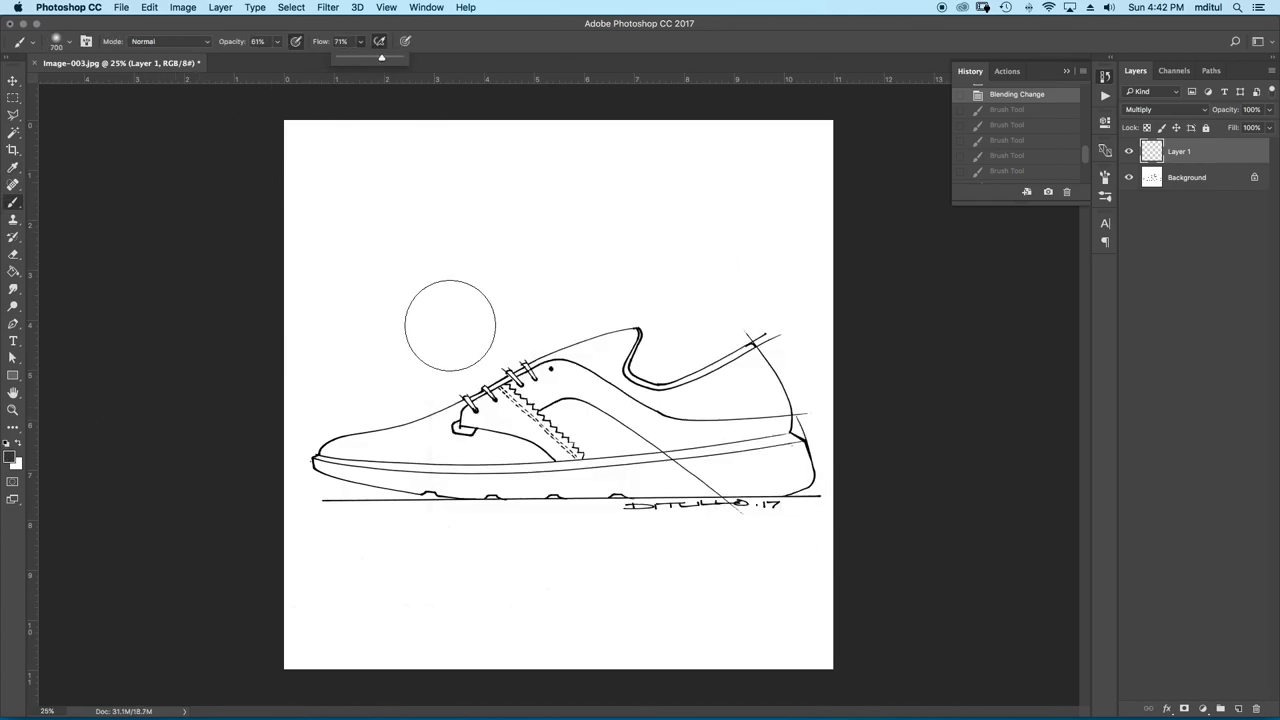
{"action": "mouse_move", "coordinate": [240, 440]}
{"action": "left_mouse_down"}
{"action": "mouse_move", "coordinate": [900, 464]}
{"action": "mouse_move", "coordinate": [166, 443]}
{"action": "mouse_move", "coordinate": [968, 318]}
{"action": "left_mouse_up"}
{"action": "left_click_drag", "start_coordinate": [560, 430], "coordinate": [909, 334]}
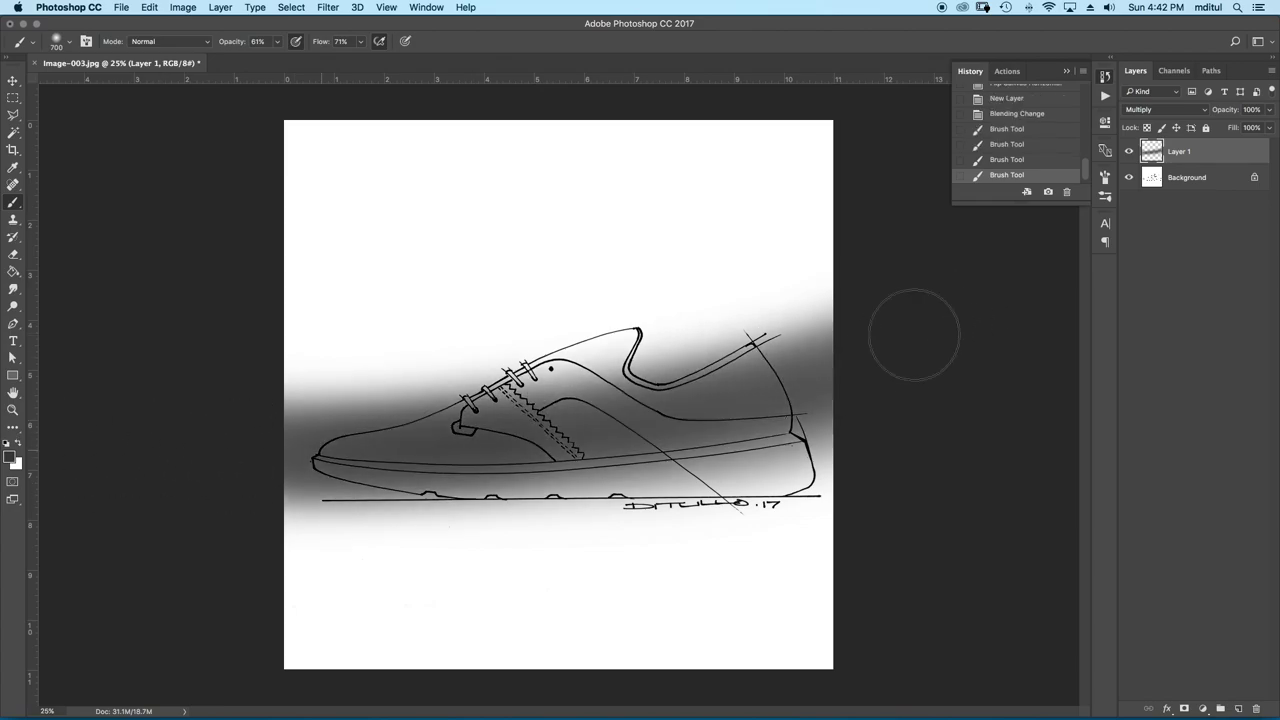
{"action": "mouse_move", "coordinate": [974, 289]}
{"action": "left_mouse_down"}
{"action": "mouse_move", "coordinate": [109, 423]}
{"action": "mouse_move", "coordinate": [763, 308]}
{"action": "left_mouse_up"}
{"action": "key", "text": "bracketleft"}
{"action": "key", "text": "bracketleft"}
{"action": "key", "text": "bracketleft"}
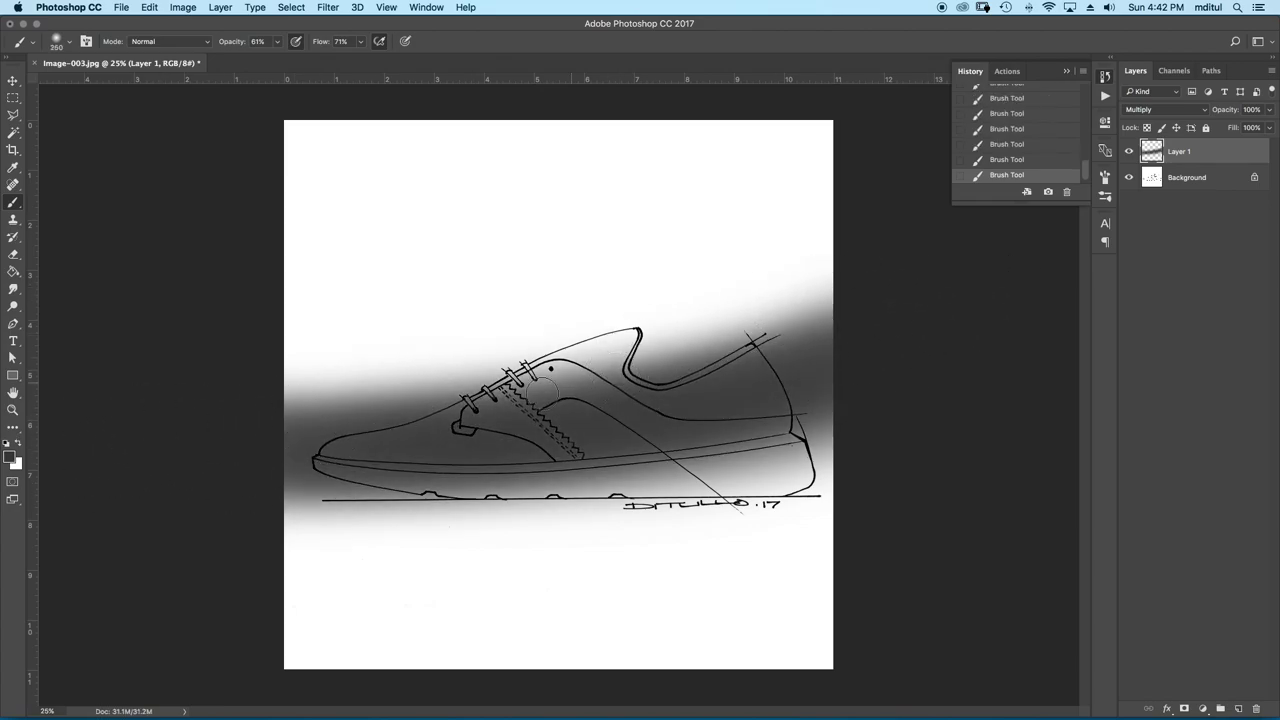
{"action": "left_click_drag", "start_coordinate": [340, 447], "coordinate": [653, 345]}
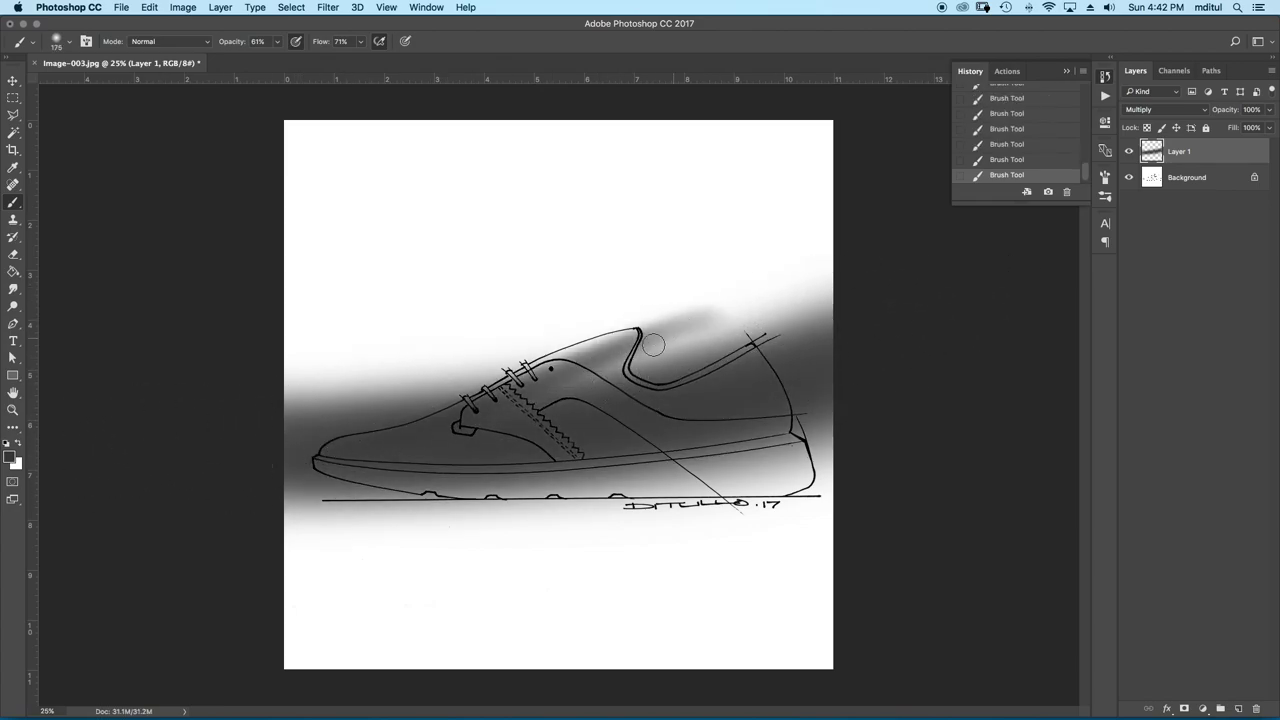
Rotate the view upside down, shade the lower shoe body, then rotate it upright again
{"action": "key", "text": "r"}
{"action": "left_click_drag", "start_coordinate": [329, 361], "coordinate": [525, 392]}
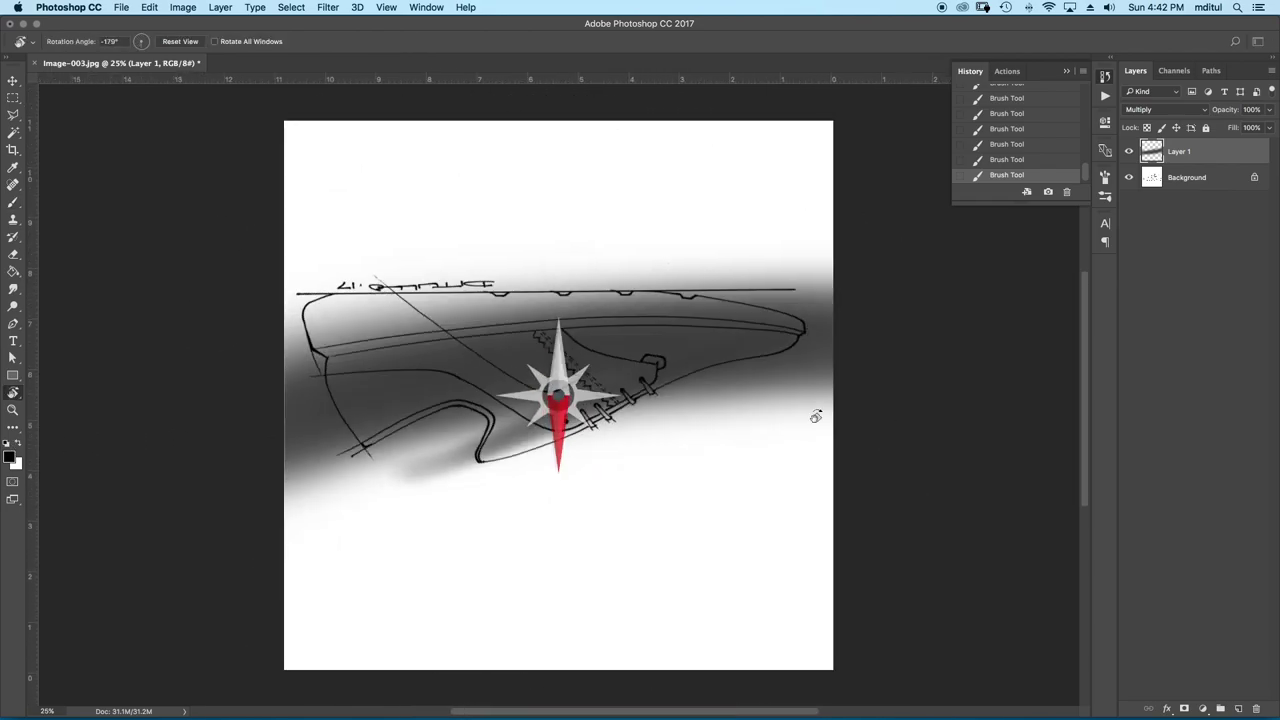
{"action": "mouse_move", "coordinate": [356, 371]}
{"action": "left_mouse_down"}
{"action": "mouse_move", "coordinate": [418, 360]}
{"action": "mouse_move", "coordinate": [371, 392]}
{"action": "mouse_move", "coordinate": [434, 472]}
{"action": "left_mouse_up"}
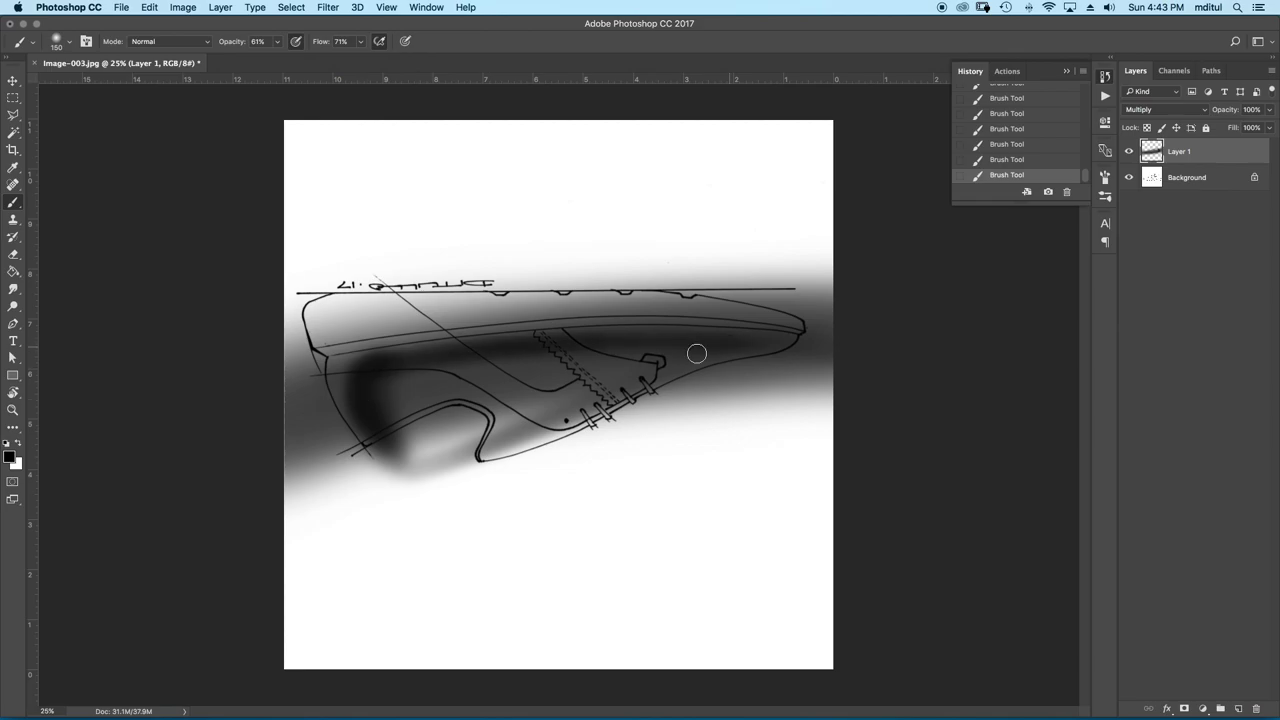
{"action": "mouse_move", "coordinate": [697, 353]}
{"action": "left_mouse_down"}
{"action": "mouse_move", "coordinate": [586, 380]}
{"action": "mouse_move", "coordinate": [541, 410]}
{"action": "left_mouse_up"}
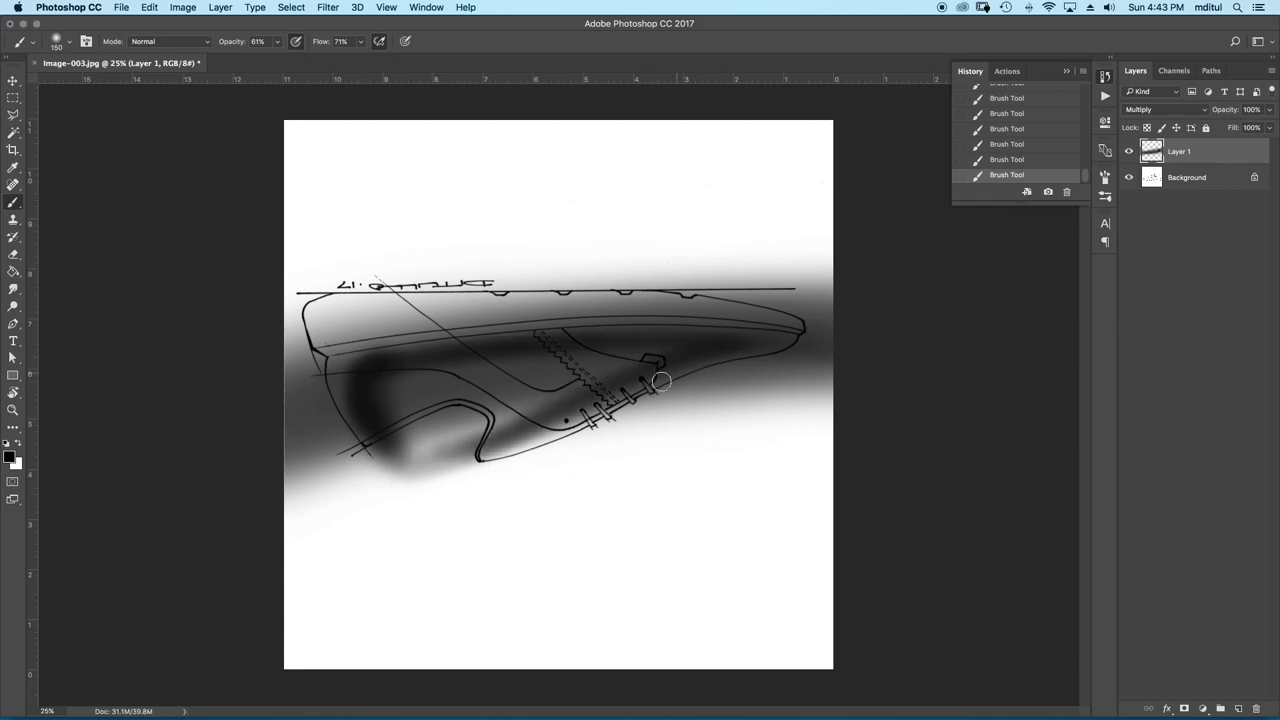
{"action": "key", "text": "r"}
{"action": "left_click_drag", "start_coordinate": [623, 194], "coordinate": [561, 538]}
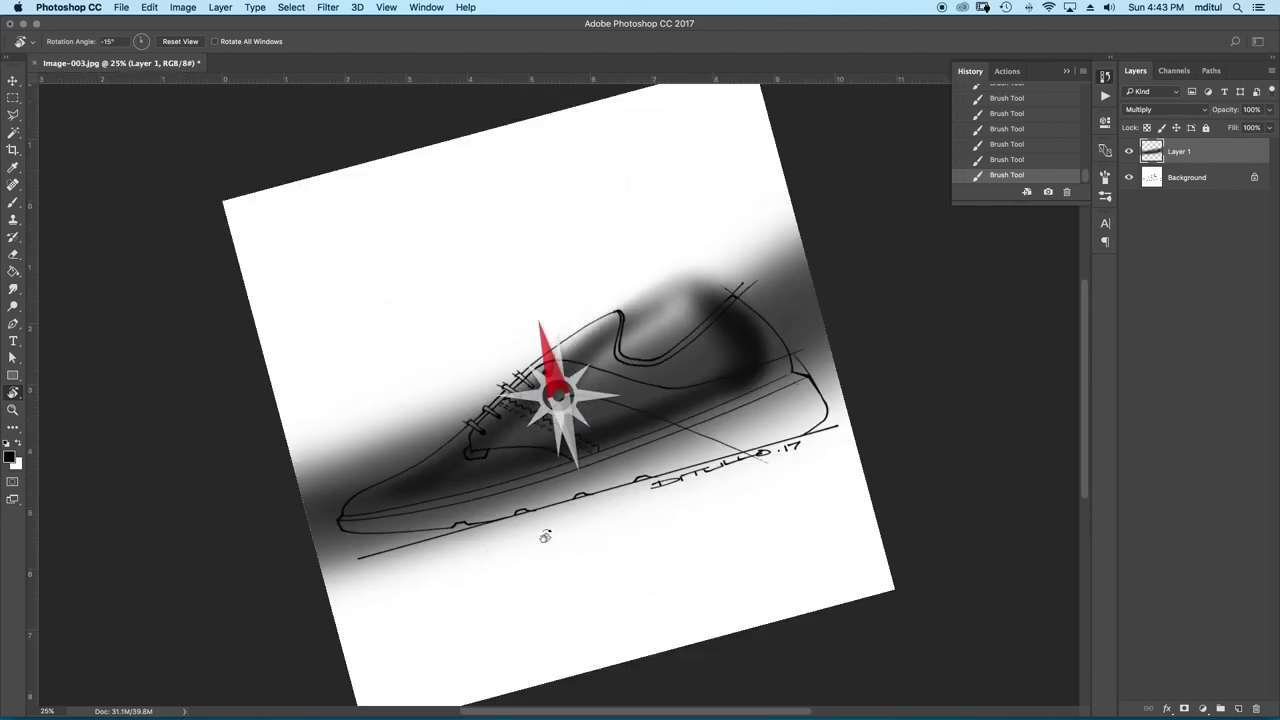
{"action": "key", "text": "ctrl+plus"}
{"action": "key", "text": "ctrl+plus"}
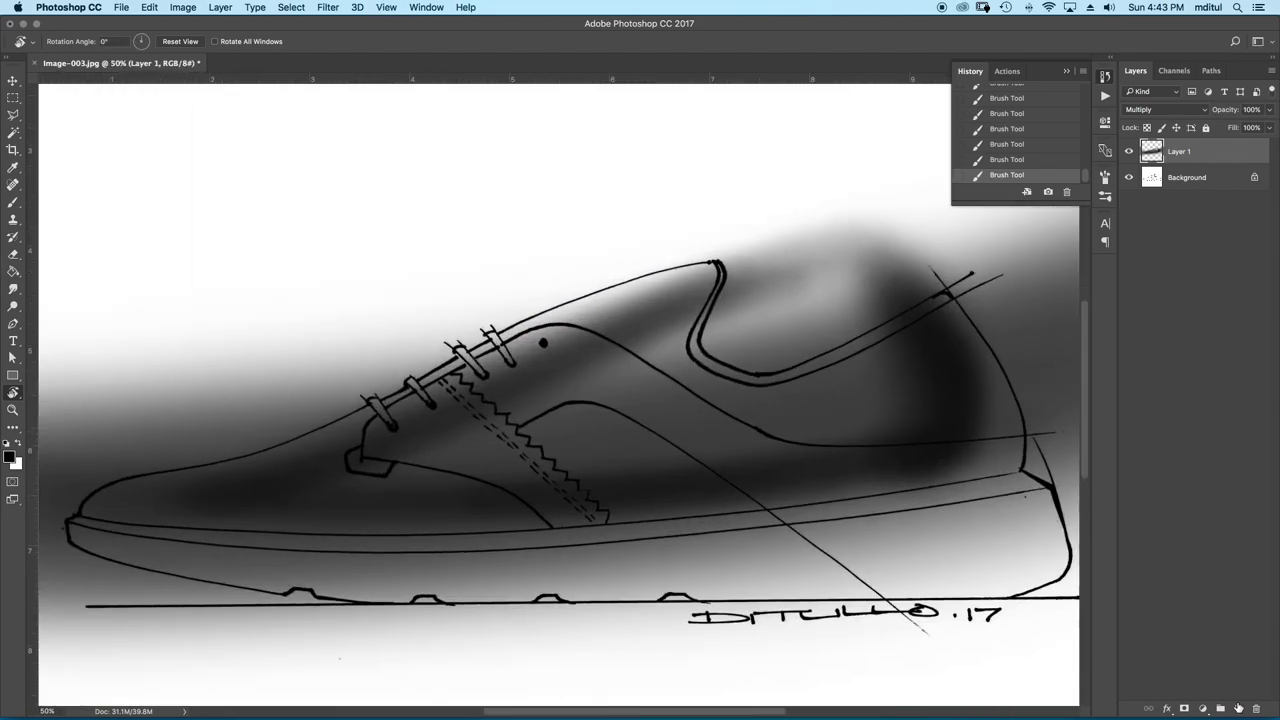
On a new layer, paint dark shading along the upper's curve, side, body and heel
{"action": "key", "text": "ctrl+shift+alt+n"}
{"action": "left_click", "coordinate": [13, 198]}
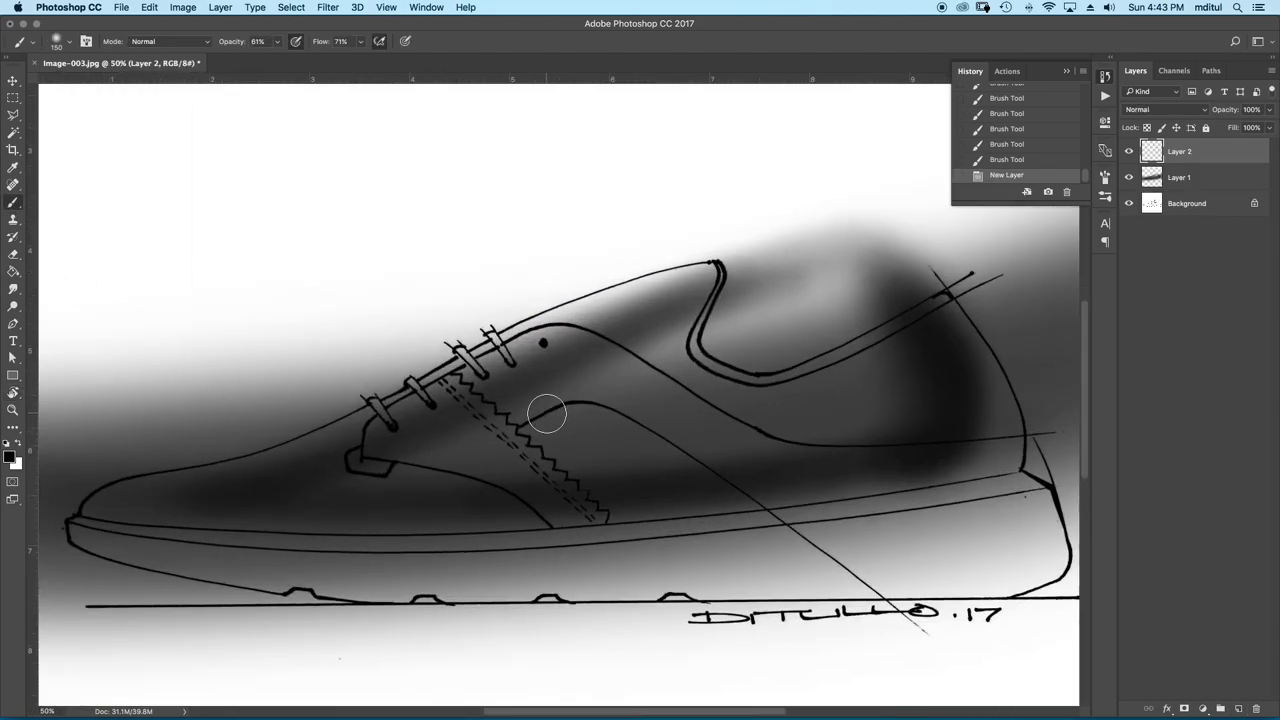
{"action": "mouse_move", "coordinate": [527, 423]}
{"action": "left_mouse_down"}
{"action": "mouse_move", "coordinate": [608, 397]}
{"action": "mouse_move", "coordinate": [603, 414]}
{"action": "left_mouse_up"}
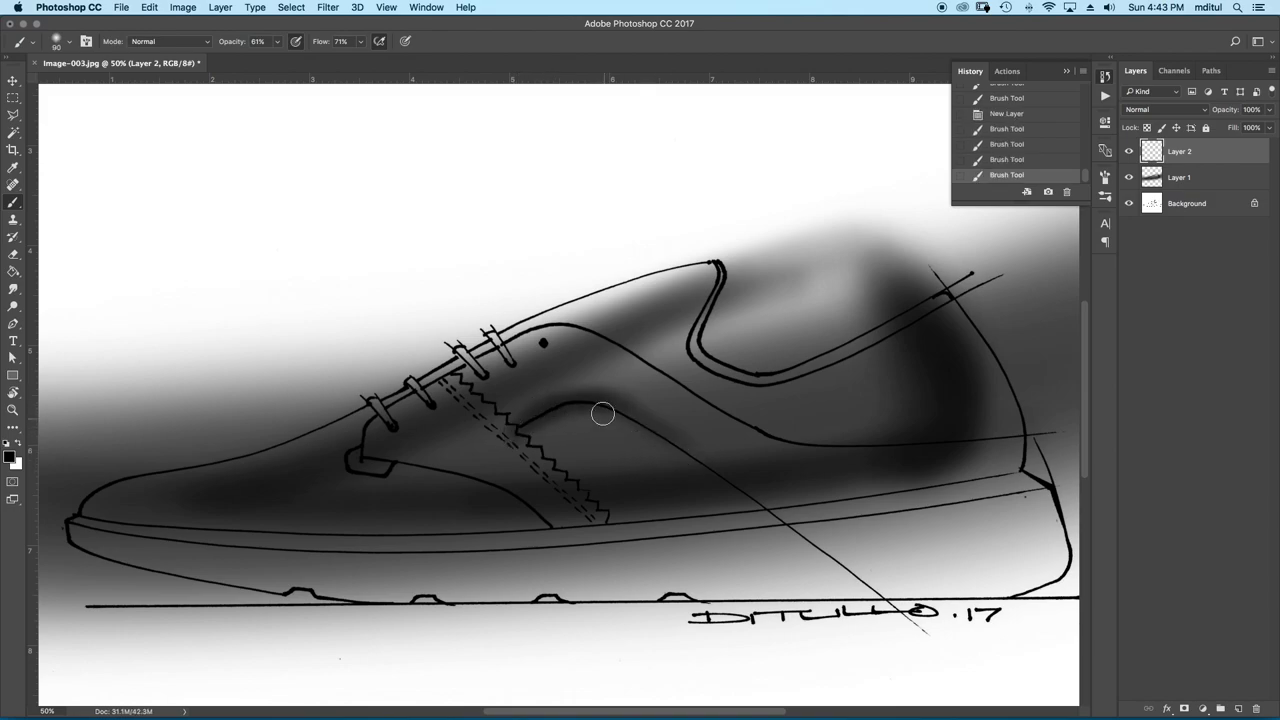
{"action": "left_click_drag", "start_coordinate": [507, 441], "coordinate": [502, 478]}
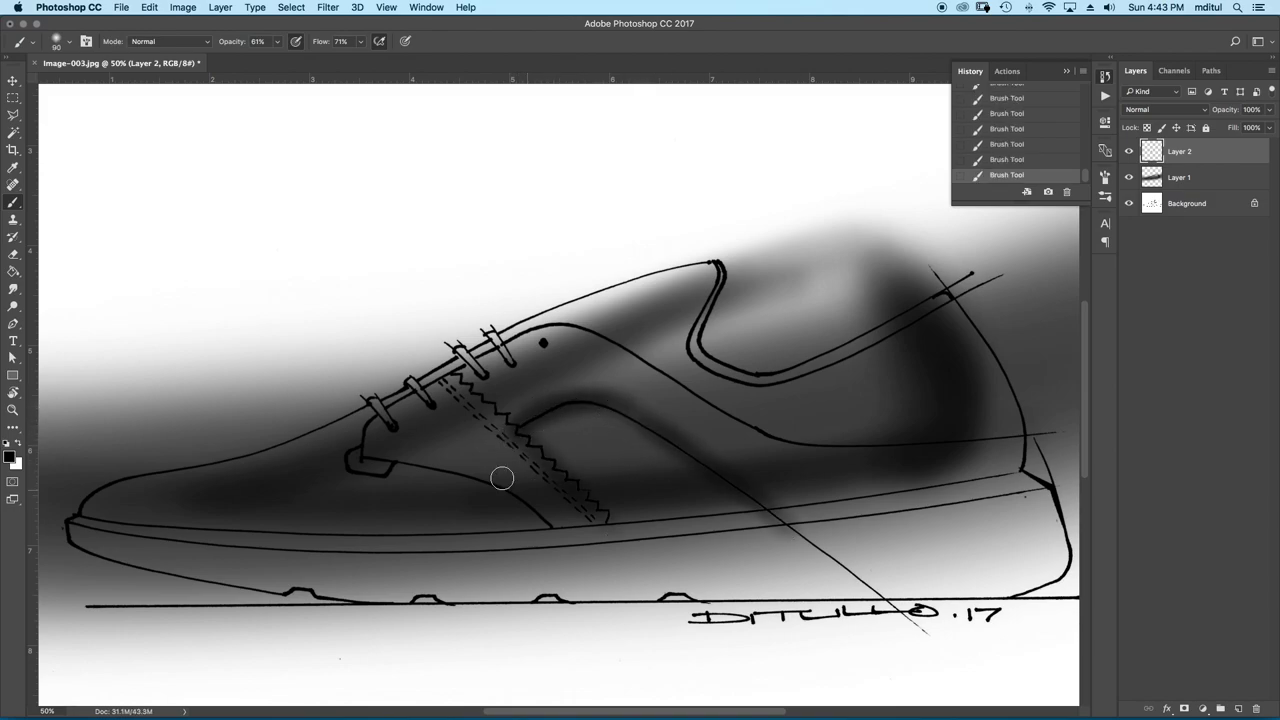
{"action": "mouse_move", "coordinate": [362, 443]}
{"action": "left_mouse_down"}
{"action": "mouse_move", "coordinate": [488, 495]}
{"action": "mouse_move", "coordinate": [546, 562]}
{"action": "left_mouse_up"}
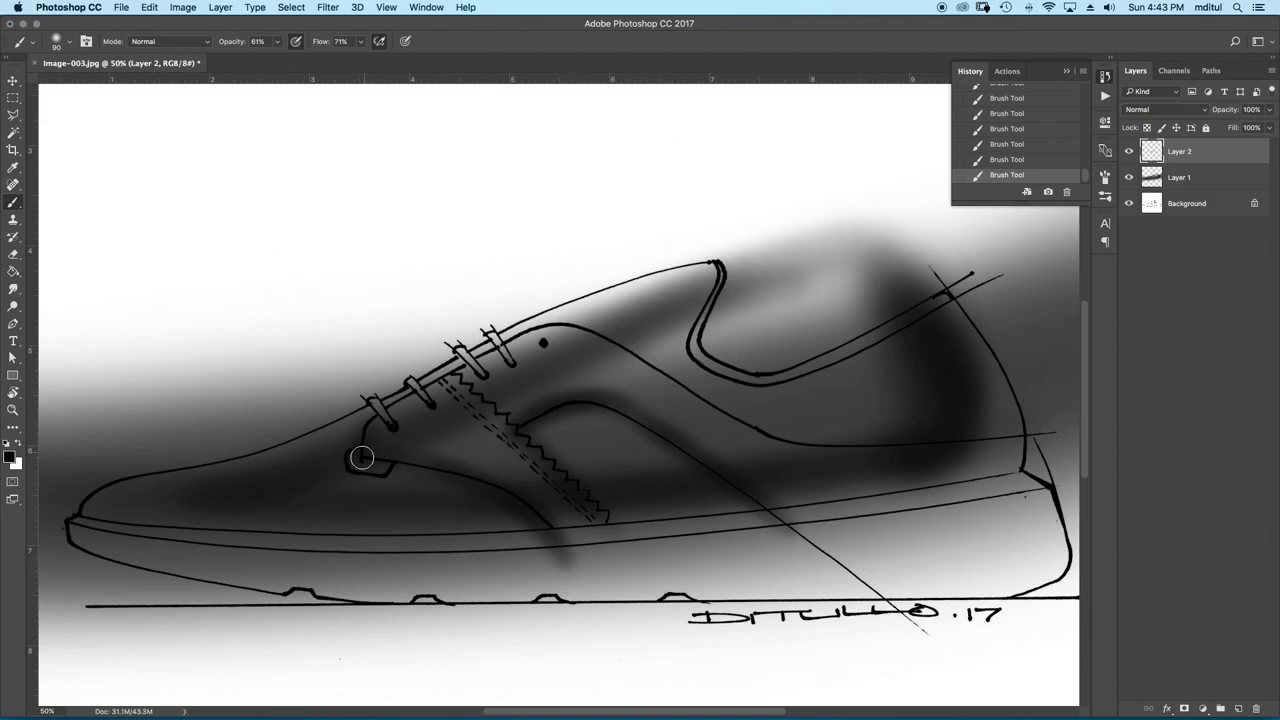
{"action": "left_click_drag", "start_coordinate": [380, 418], "coordinate": [793, 460]}
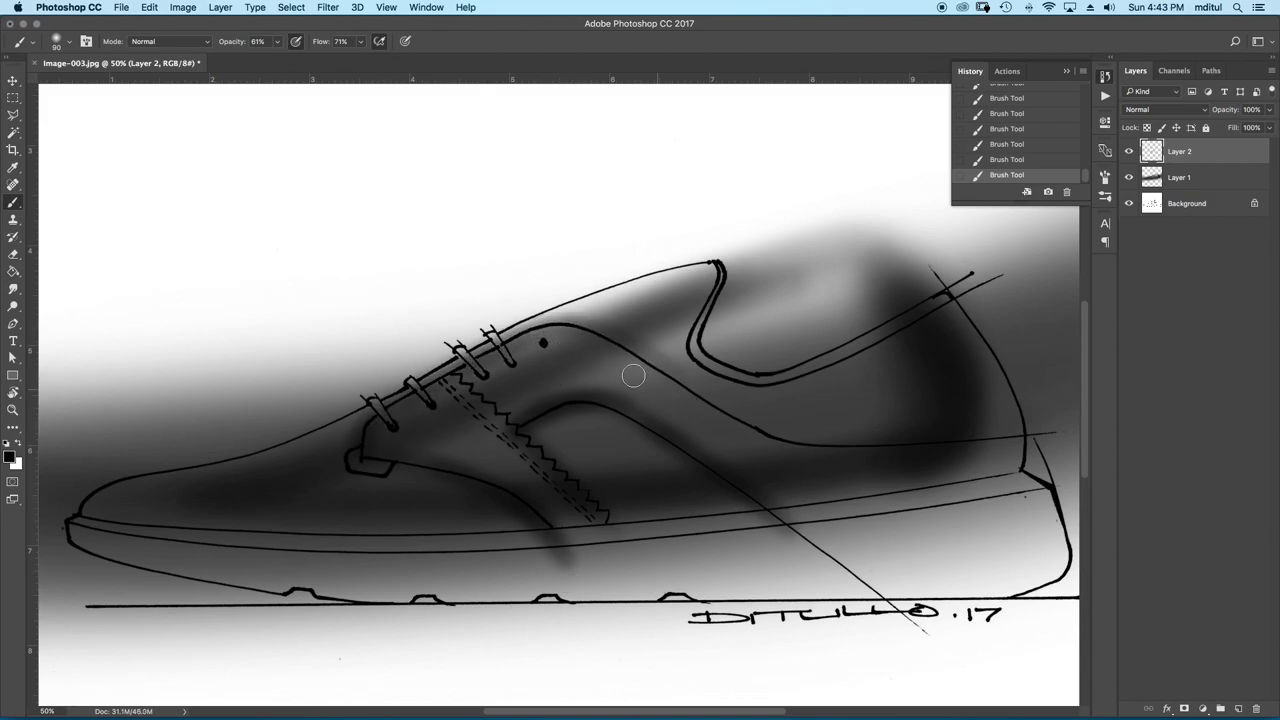
{"action": "left_click_drag", "start_coordinate": [751, 429], "coordinate": [1069, 425]}
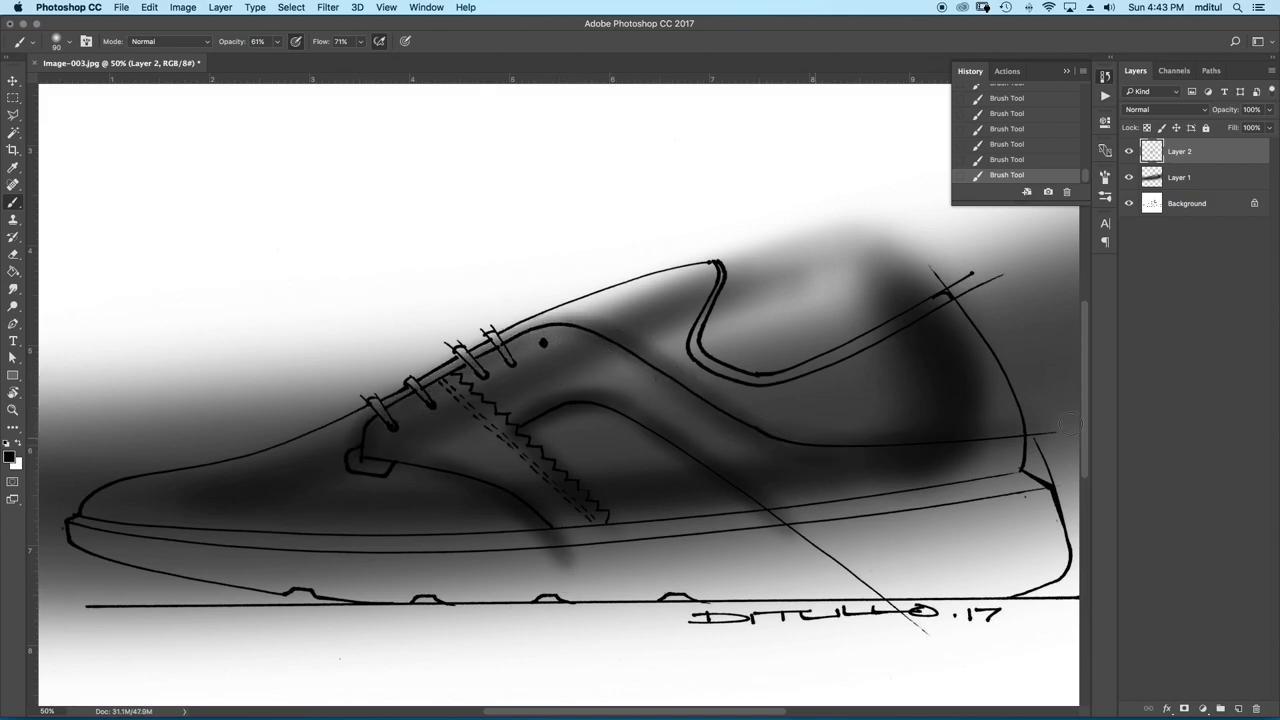
{"action": "mouse_move", "coordinate": [661, 364]}
{"action": "left_mouse_down"}
{"action": "mouse_move", "coordinate": [600, 337]}
{"action": "mouse_move", "coordinate": [433, 393]}
{"action": "left_mouse_up"}
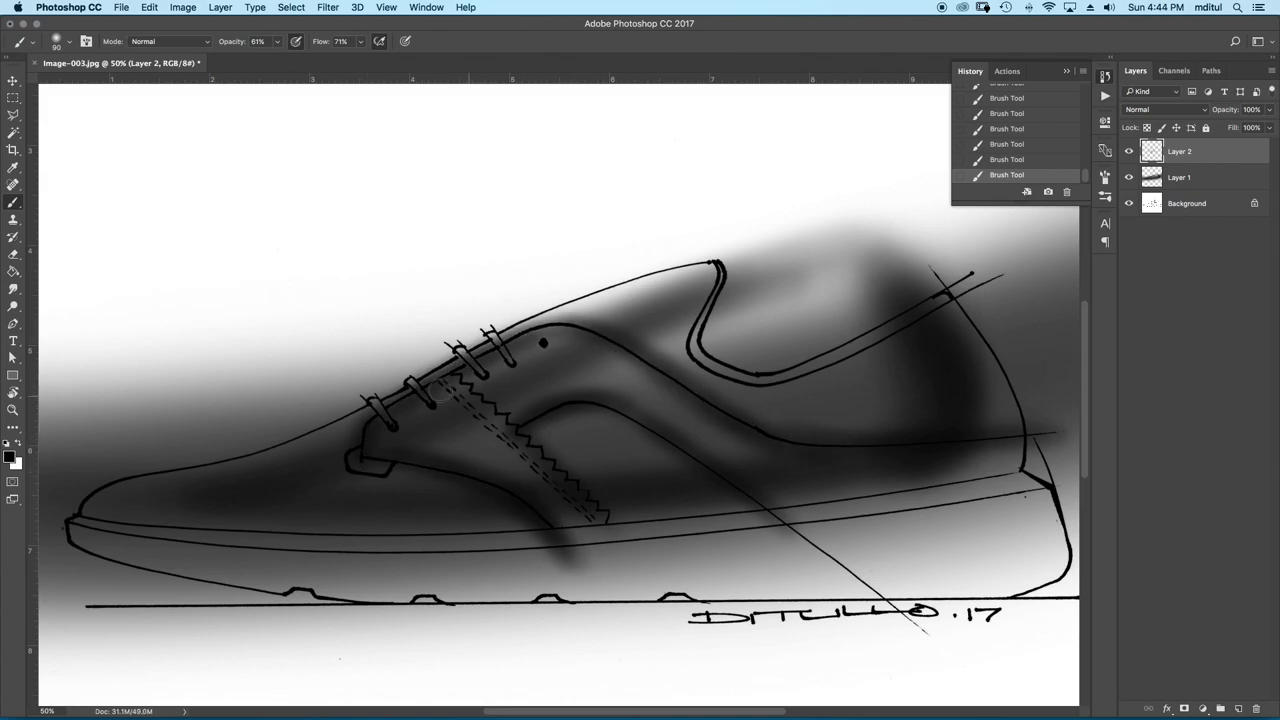
Erase highlight streaks along the upper and lower curves and near the eyelets
{"action": "left_click", "coordinate": [14, 252]}
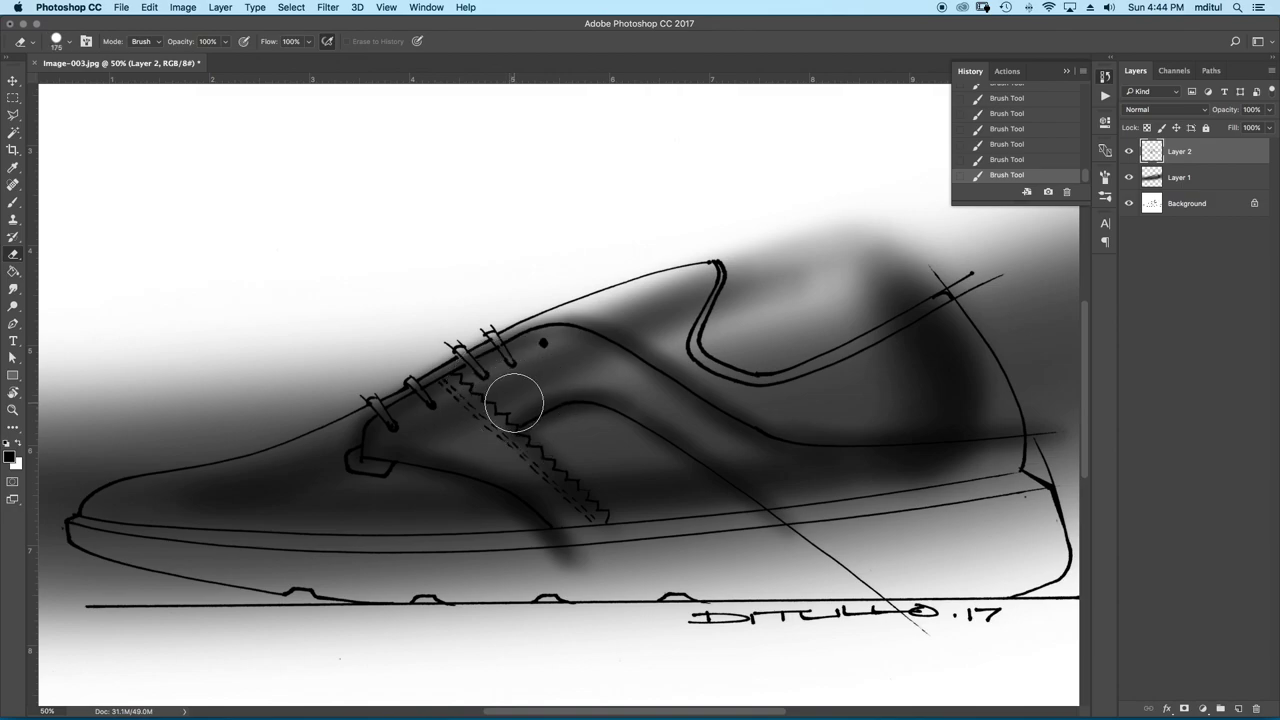
{"action": "key", "text": "super+plus"}
{"action": "key", "text": "super+plus"}
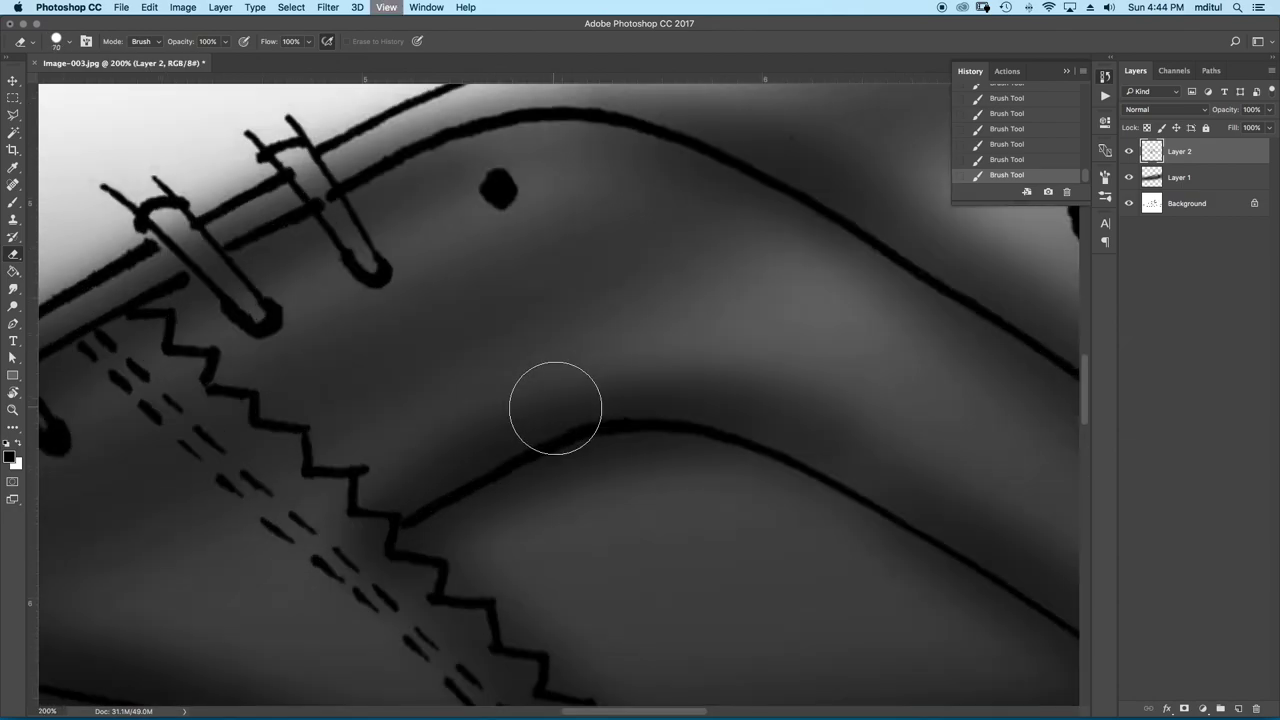
{"action": "key", "text": "bracketleft"}
{"action": "key", "text": "bracketleft"}
{"action": "key", "text": "bracketleft"}
{"action": "key", "text": "bracketleft"}
{"action": "mouse_move", "coordinate": [413, 478]}
{"action": "left_mouse_down"}
{"action": "mouse_move", "coordinate": [605, 392]}
{"action": "mouse_move", "coordinate": [820, 410]}
{"action": "left_mouse_up"}
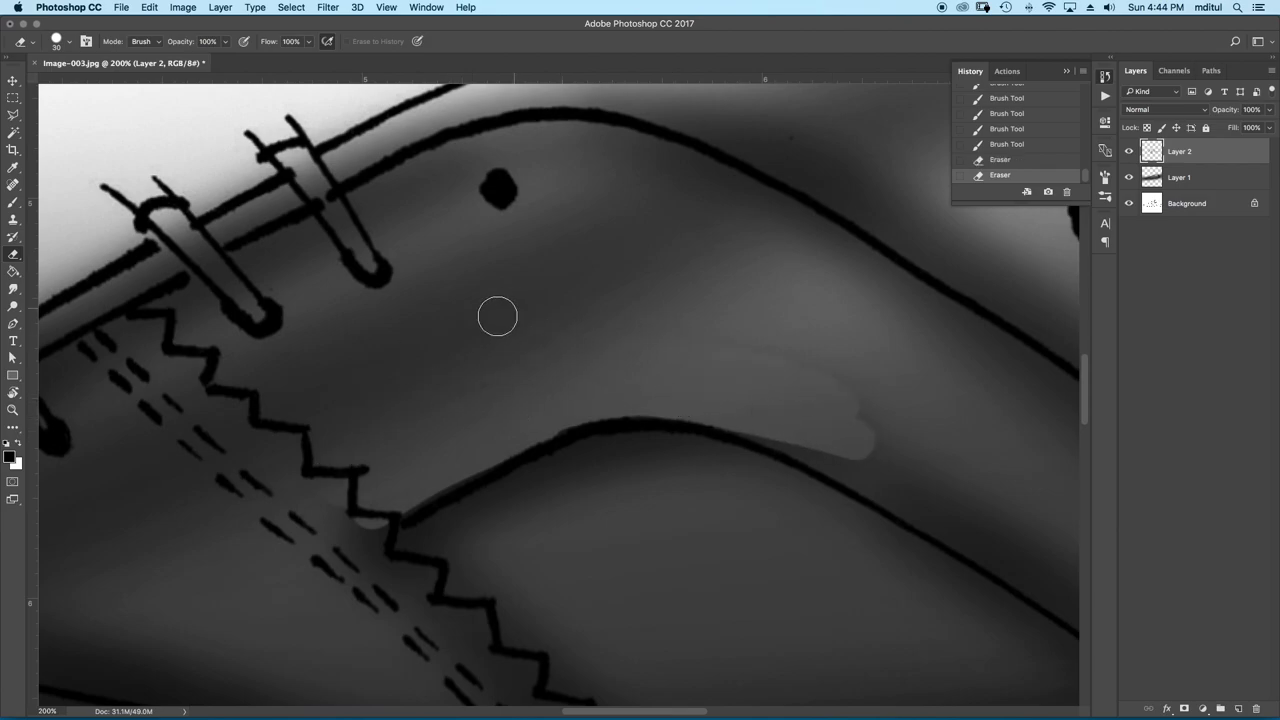
{"action": "mouse_move", "coordinate": [383, 204]}
{"action": "left_mouse_down"}
{"action": "mouse_move", "coordinate": [457, 169]}
{"action": "mouse_move", "coordinate": [594, 143]}
{"action": "mouse_move", "coordinate": [730, 180]}
{"action": "left_mouse_up"}
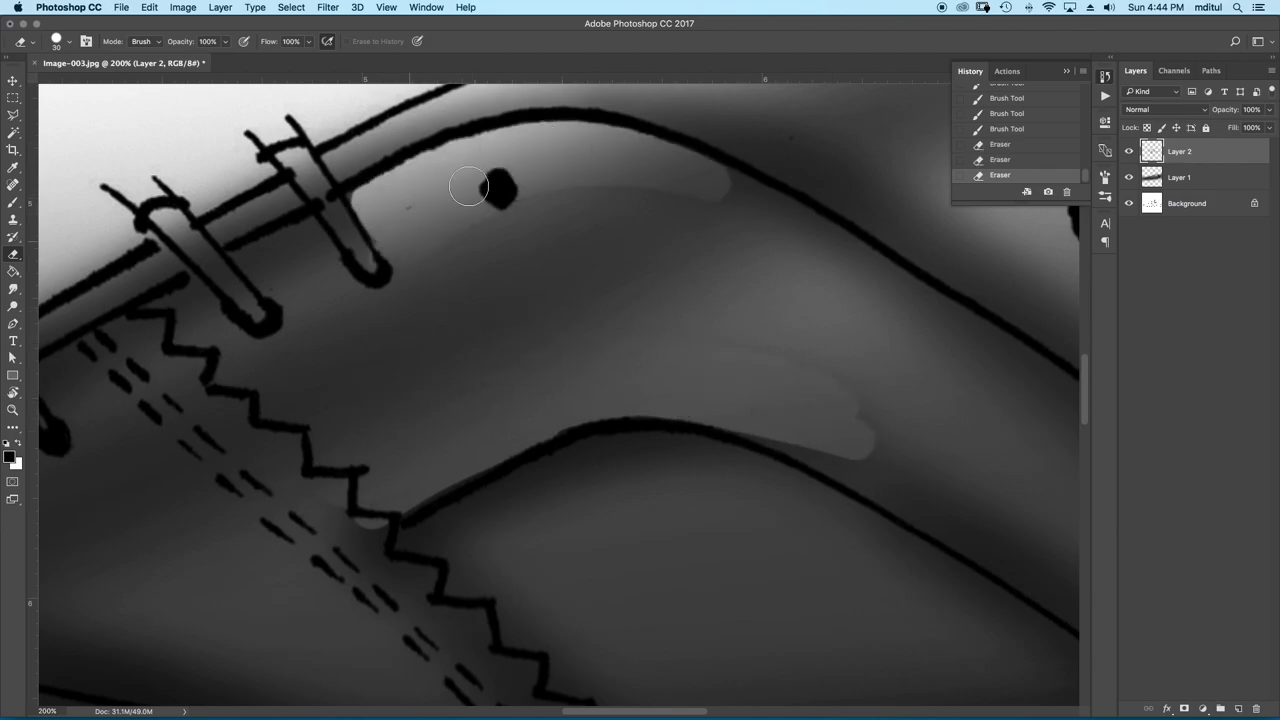
{"action": "mouse_move", "coordinate": [337, 250]}
{"action": "left_mouse_down"}
{"action": "mouse_move", "coordinate": [334, 271]}
{"action": "mouse_move", "coordinate": [163, 385]}
{"action": "left_mouse_up"}
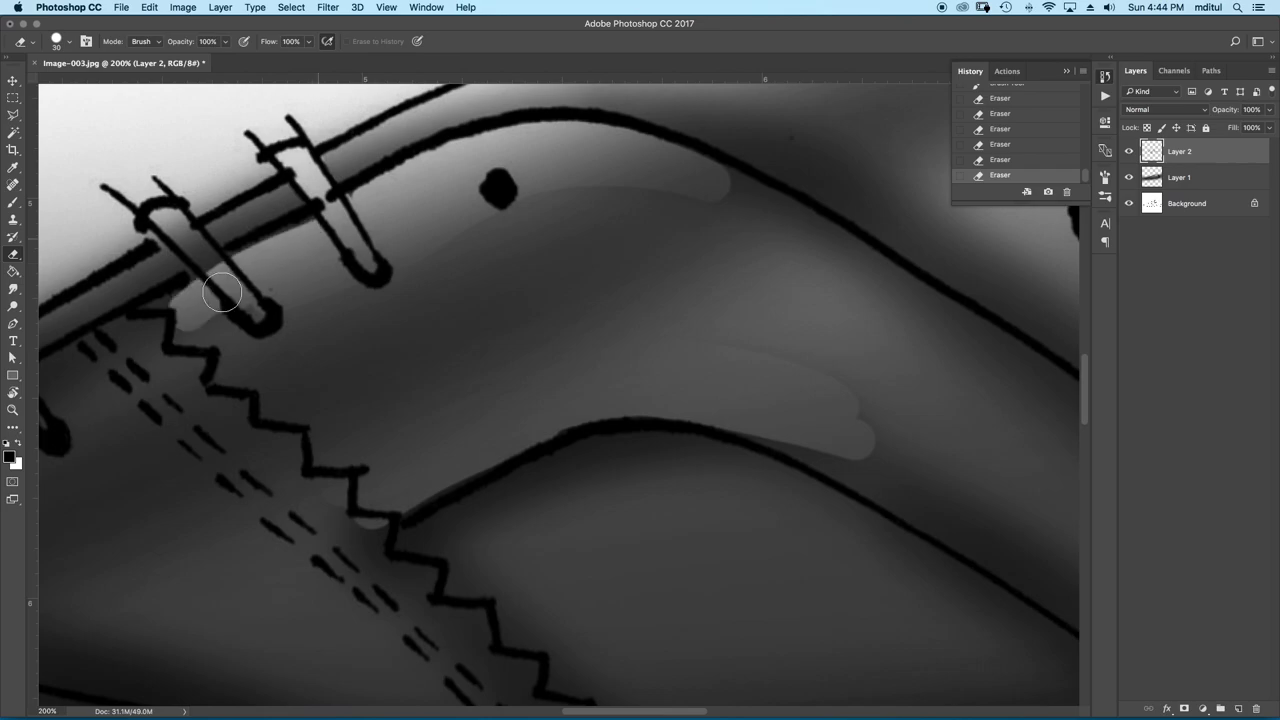
{"action": "scroll", "coordinate": [518, 292], "scroll_direction": "left", "scroll_amount": 5}
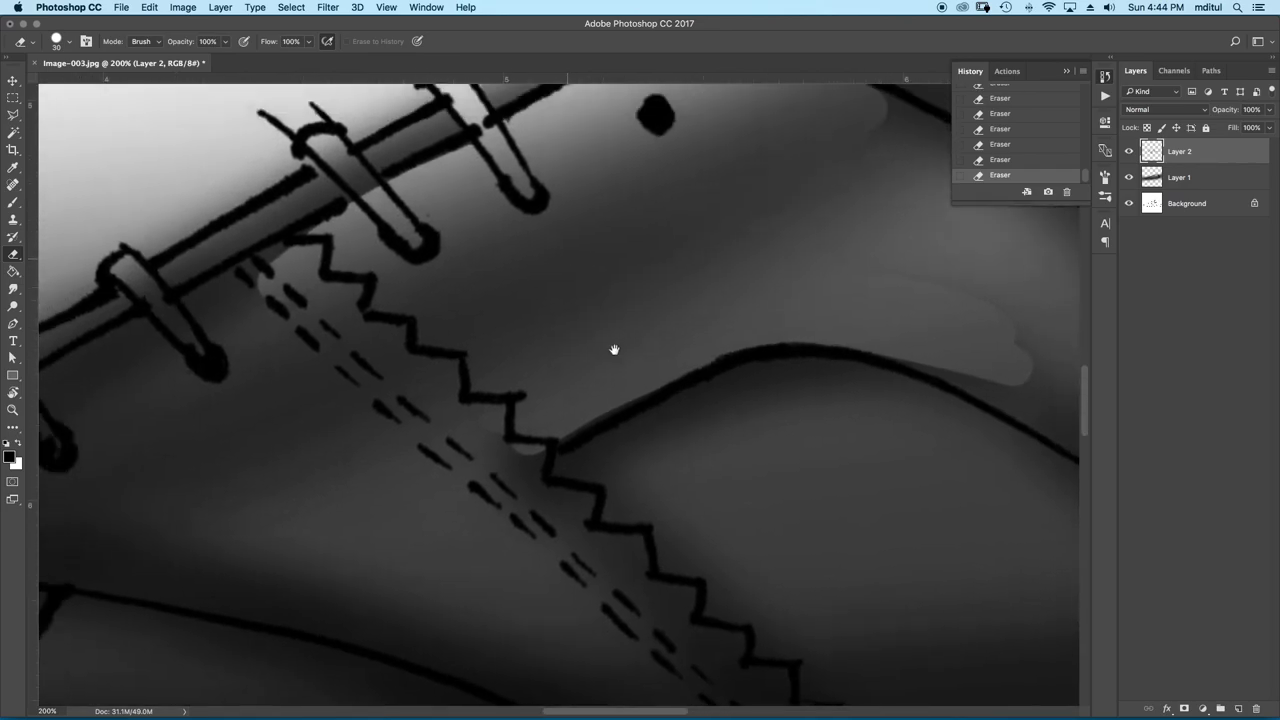
{"action": "scroll", "coordinate": [614, 349], "scroll_direction": "up", "scroll_amount": 3}
{"action": "left_click", "coordinate": [1012, 149]}
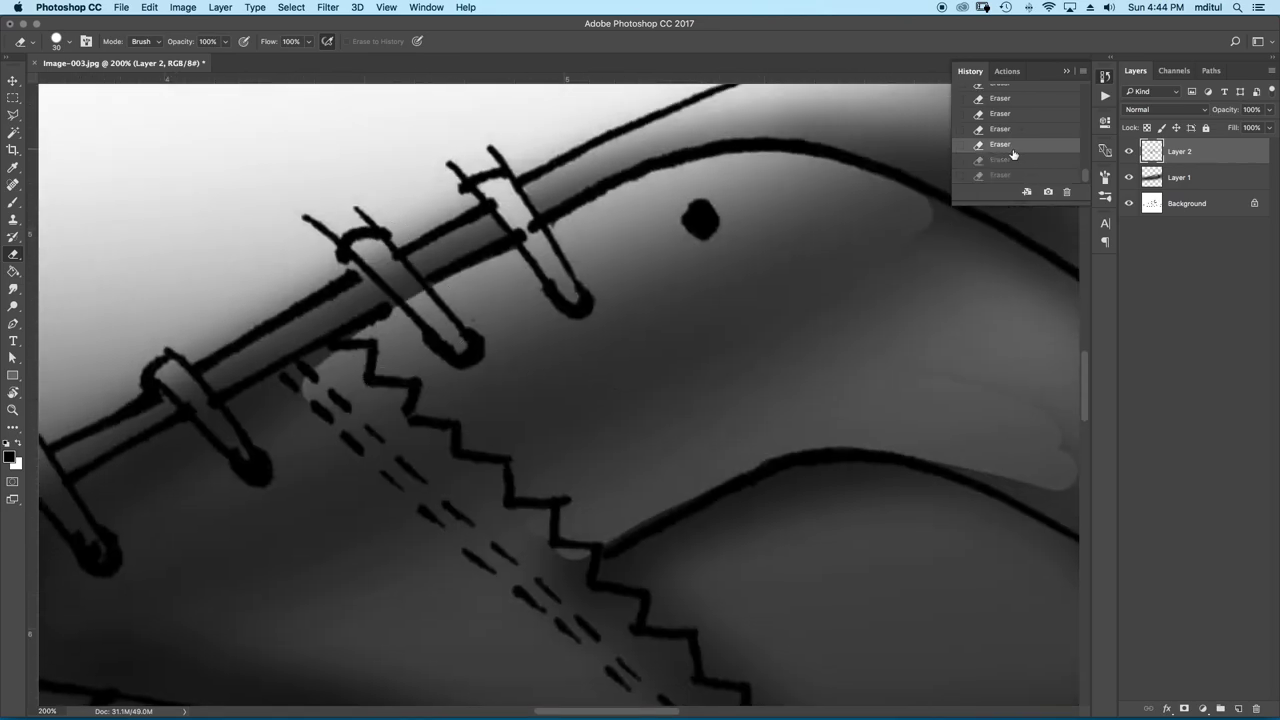
{"action": "key", "text": "bracketleft"}
{"action": "key", "text": "ctrl+shift+z"}
{"action": "key", "text": "ctrl+shift+z"}
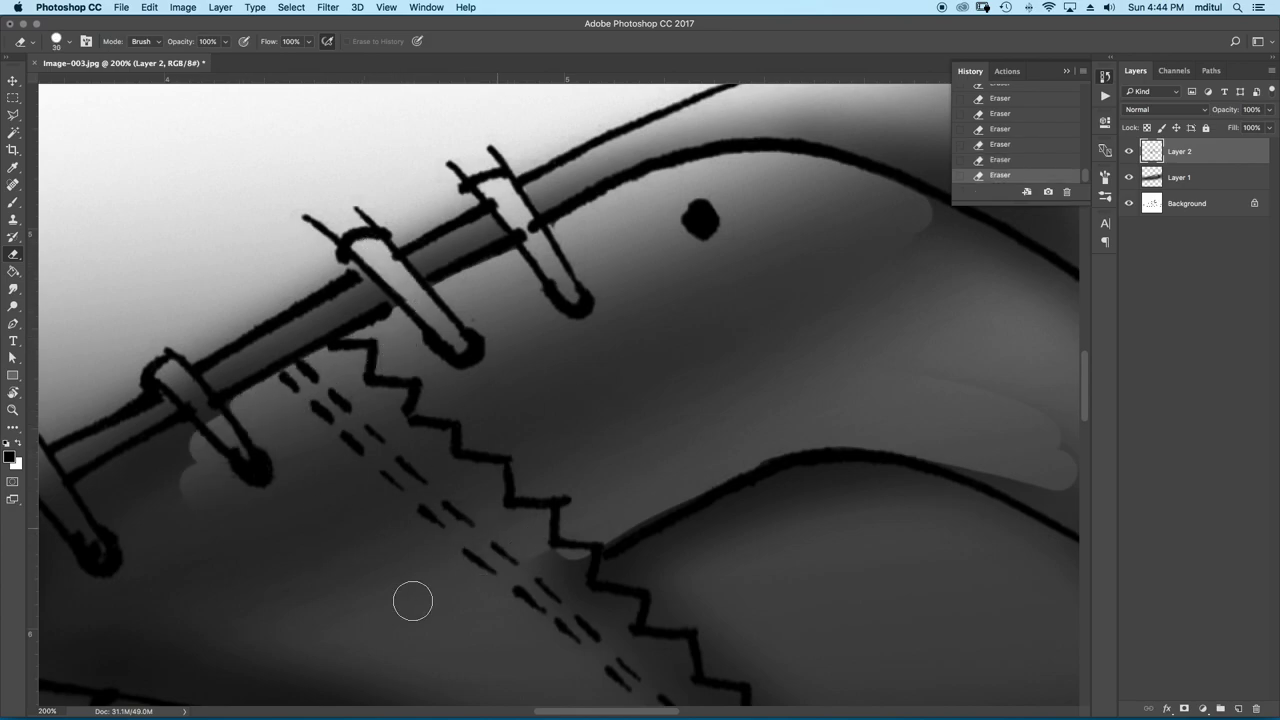
Erase highlights beside the front eyelets and a light streak across the side panel
{"action": "left_click_drag", "start_coordinate": [371, 429], "coordinate": [581, 381]}
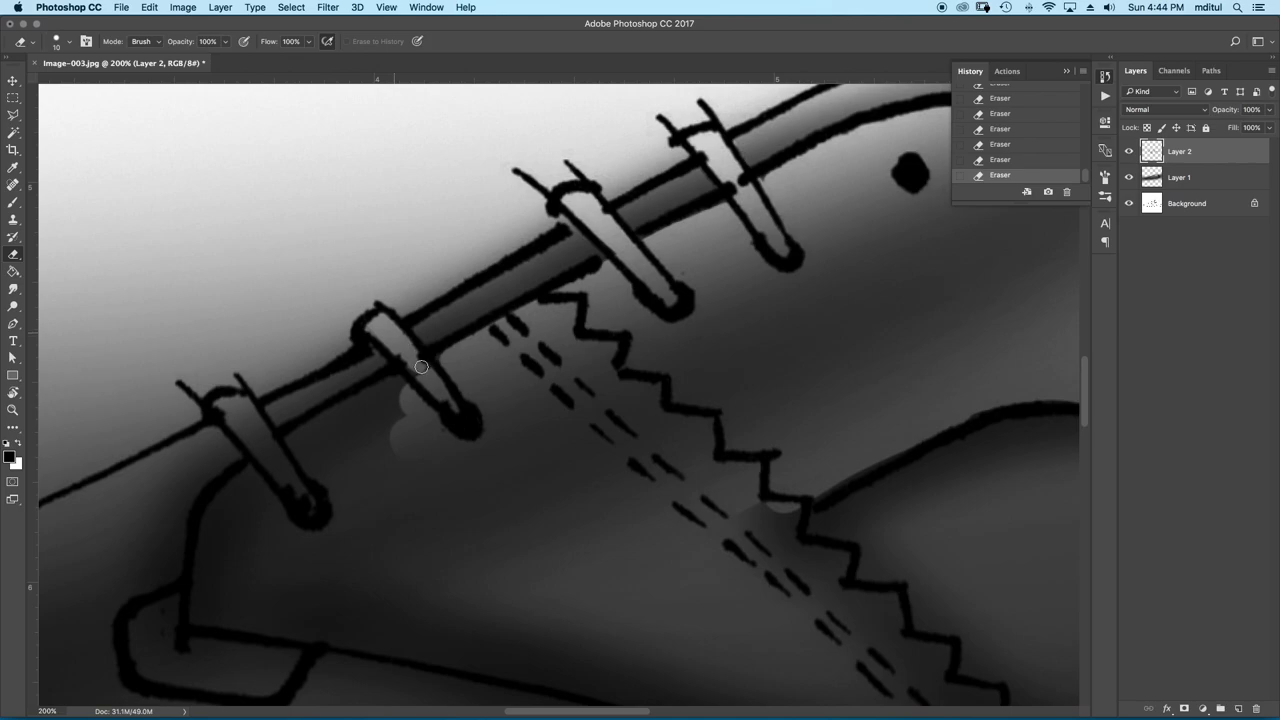
{"action": "left_click_drag", "start_coordinate": [242, 404], "coordinate": [231, 410]}
{"action": "key", "text": "bracketright"}
{"action": "key", "text": "bracketright"}
{"action": "left_click_drag", "start_coordinate": [436, 443], "coordinate": [226, 606]}
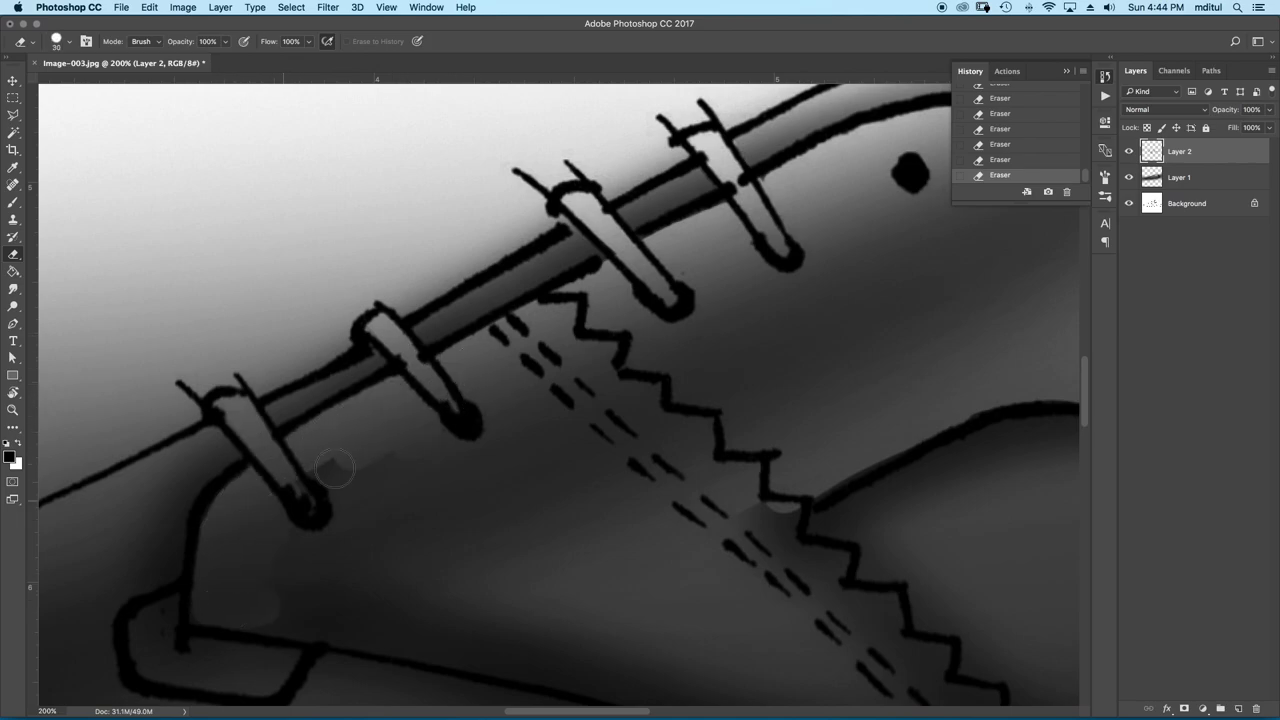
{"action": "scroll", "coordinate": [386, 531], "scroll_direction": "down", "scroll_amount": 5}
{"action": "key", "text": "ctrl+z"}
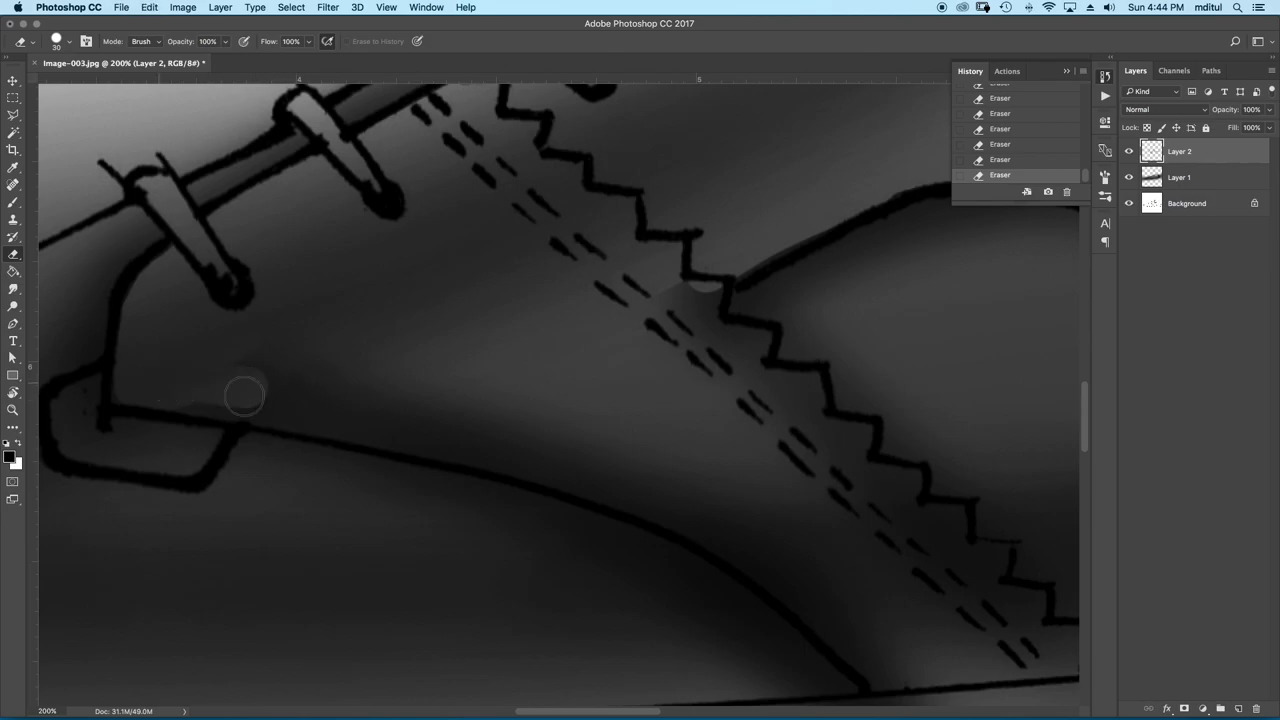
{"action": "left_click_drag", "start_coordinate": [250, 390], "coordinate": [440, 420]}
{"action": "mouse_move", "coordinate": [314, 406]}
{"action": "left_mouse_down"}
{"action": "mouse_move", "coordinate": [565, 450]}
{"action": "mouse_move", "coordinate": [309, 423]}
{"action": "mouse_move", "coordinate": [595, 458]}
{"action": "left_mouse_up"}
{"action": "key", "text": "ctrl+z"}
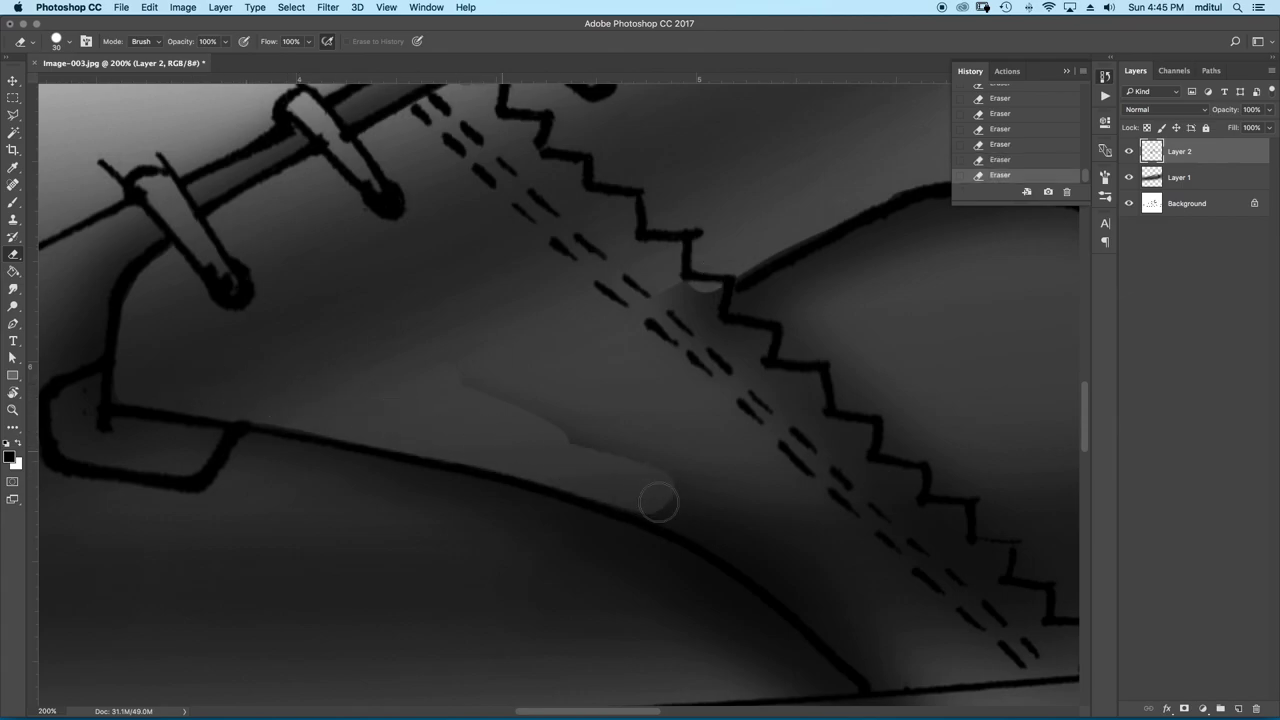
{"action": "left_click_drag", "start_coordinate": [286, 404], "coordinate": [723, 520]}
Refine the erased highlight along the stitch line toward the sole
{"action": "left_click_drag", "start_coordinate": [635, 445], "coordinate": [420, 340]}
{"action": "left_click_drag", "start_coordinate": [457, 400], "coordinate": [666, 549]}
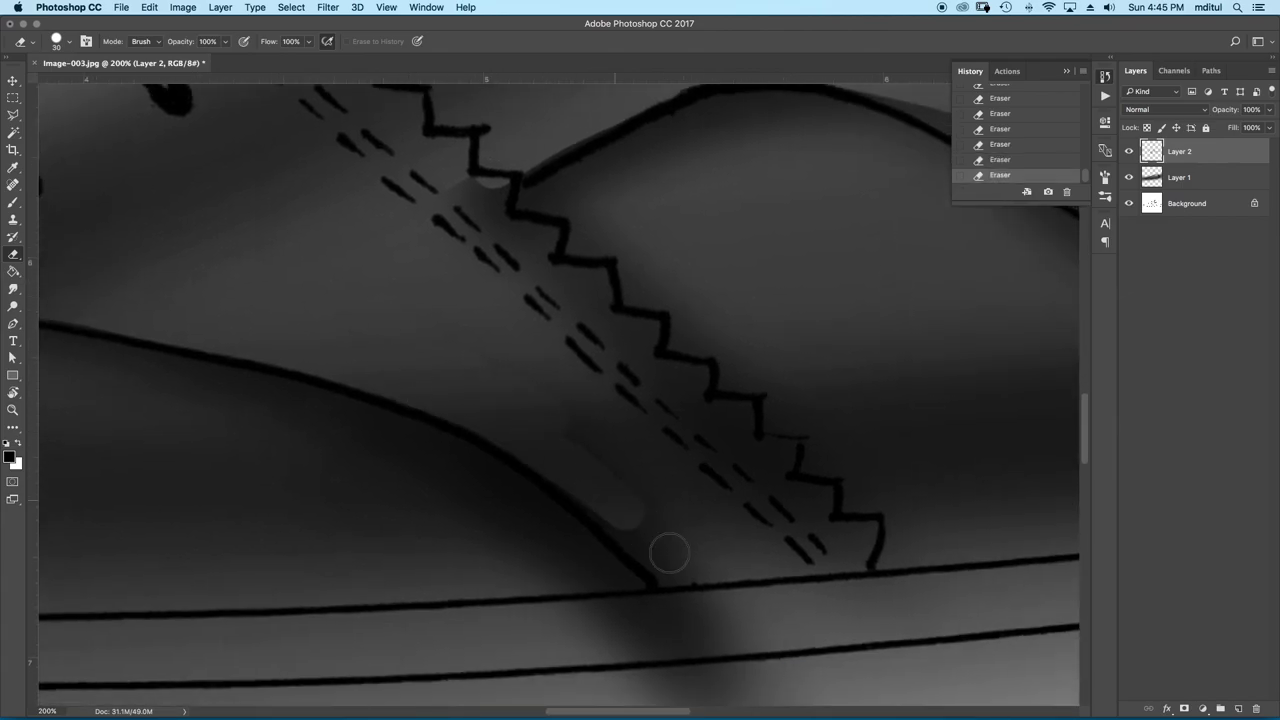
{"action": "left_click_drag", "start_coordinate": [514, 417], "coordinate": [775, 566]}
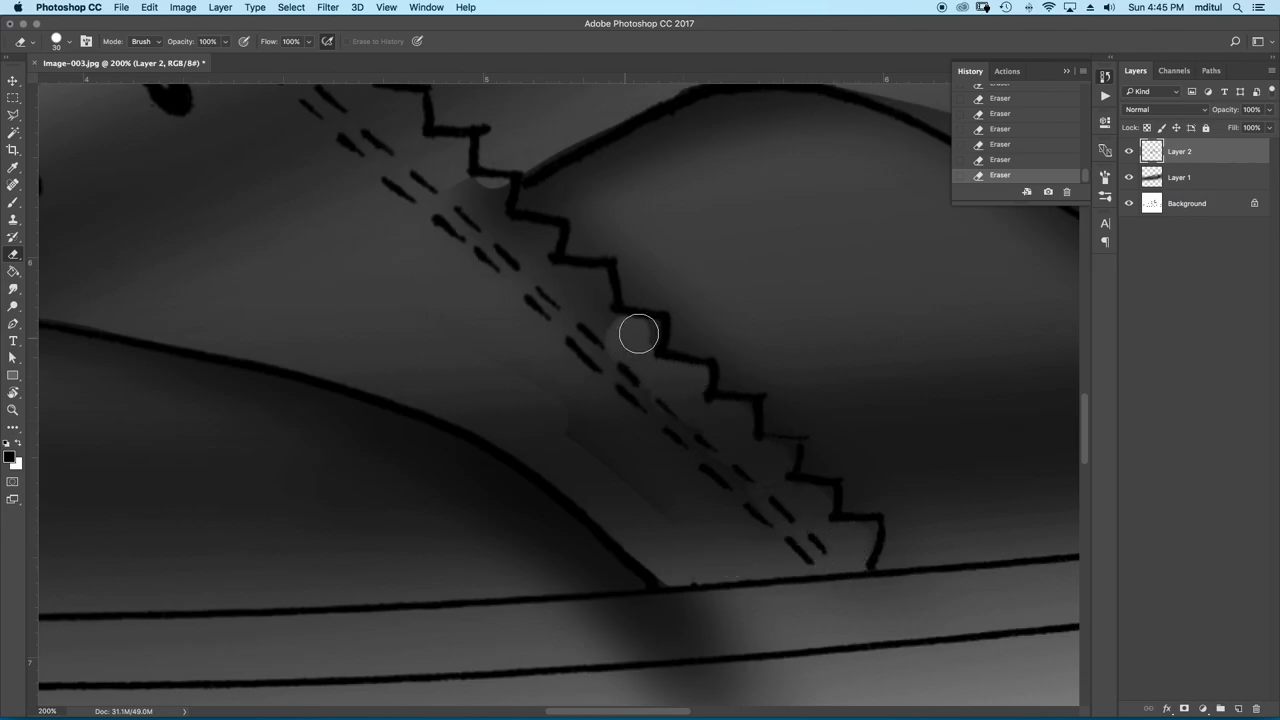
{"action": "left_click_drag", "start_coordinate": [540, 255], "coordinate": [636, 420]}
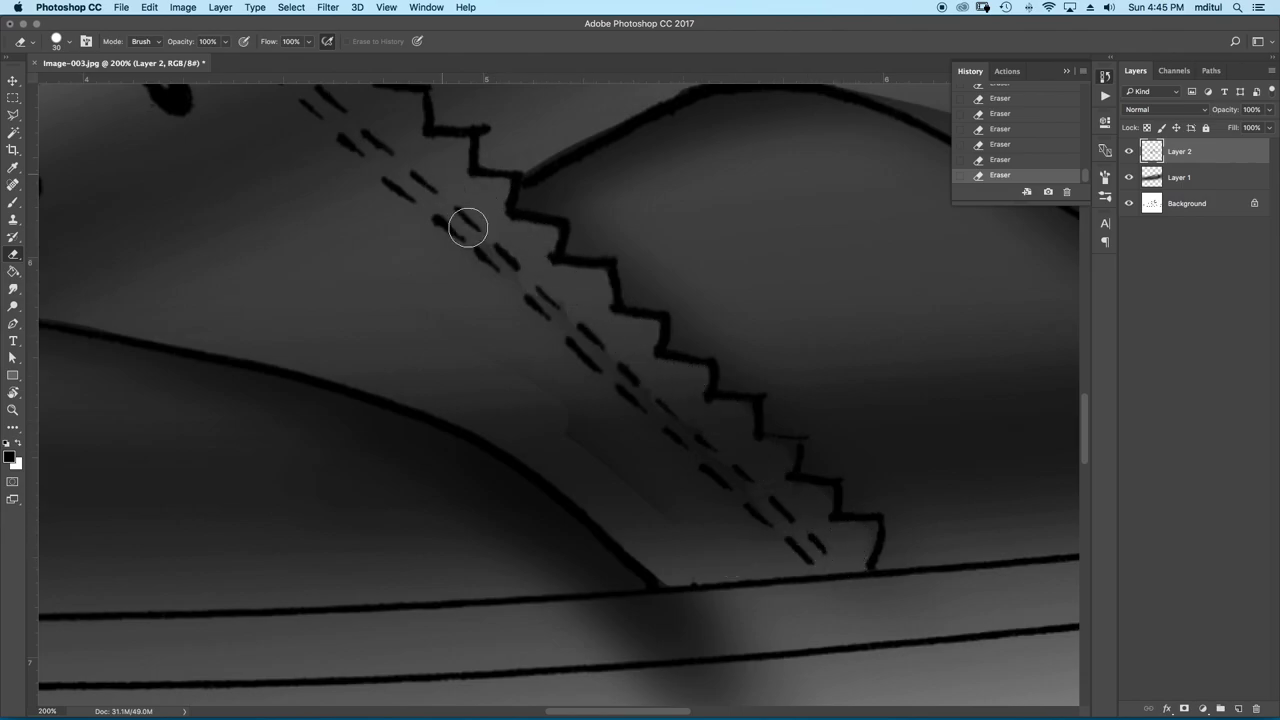
{"action": "left_click_drag", "start_coordinate": [765, 465], "coordinate": [770, 457]}
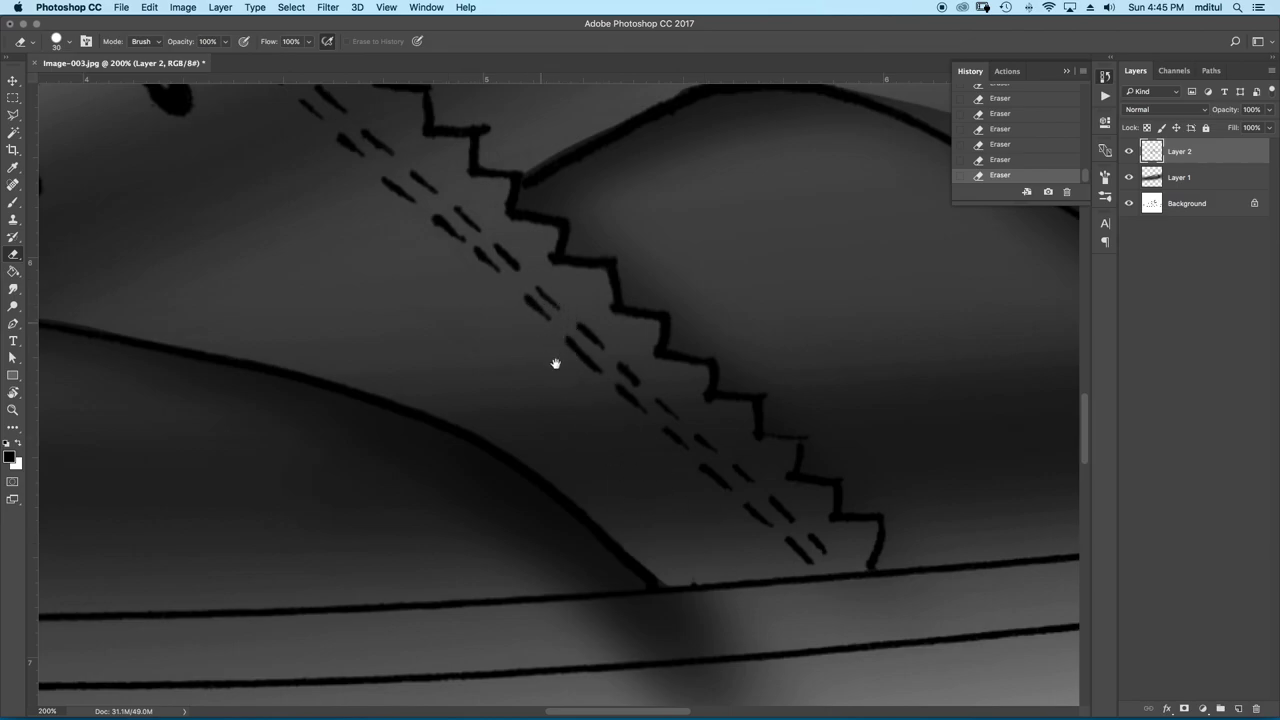
{"action": "mouse_move", "coordinate": [555, 363]}
{"action": "left_mouse_down"}
{"action": "mouse_move", "coordinate": [386, 243]}
{"action": "mouse_move", "coordinate": [337, 357]}
{"action": "mouse_move", "coordinate": [377, 380]}
{"action": "left_mouse_up"}
Erase a highlight streak across the heel panel, reset the view, and add Layer 3
{"action": "key", "text": "r"}
{"action": "key", "text": "e"}
{"action": "mouse_move", "coordinate": [257, 351]}
{"action": "left_mouse_down"}
{"action": "mouse_move", "coordinate": [274, 363]}
{"action": "mouse_move", "coordinate": [545, 362]}
{"action": "left_mouse_up"}
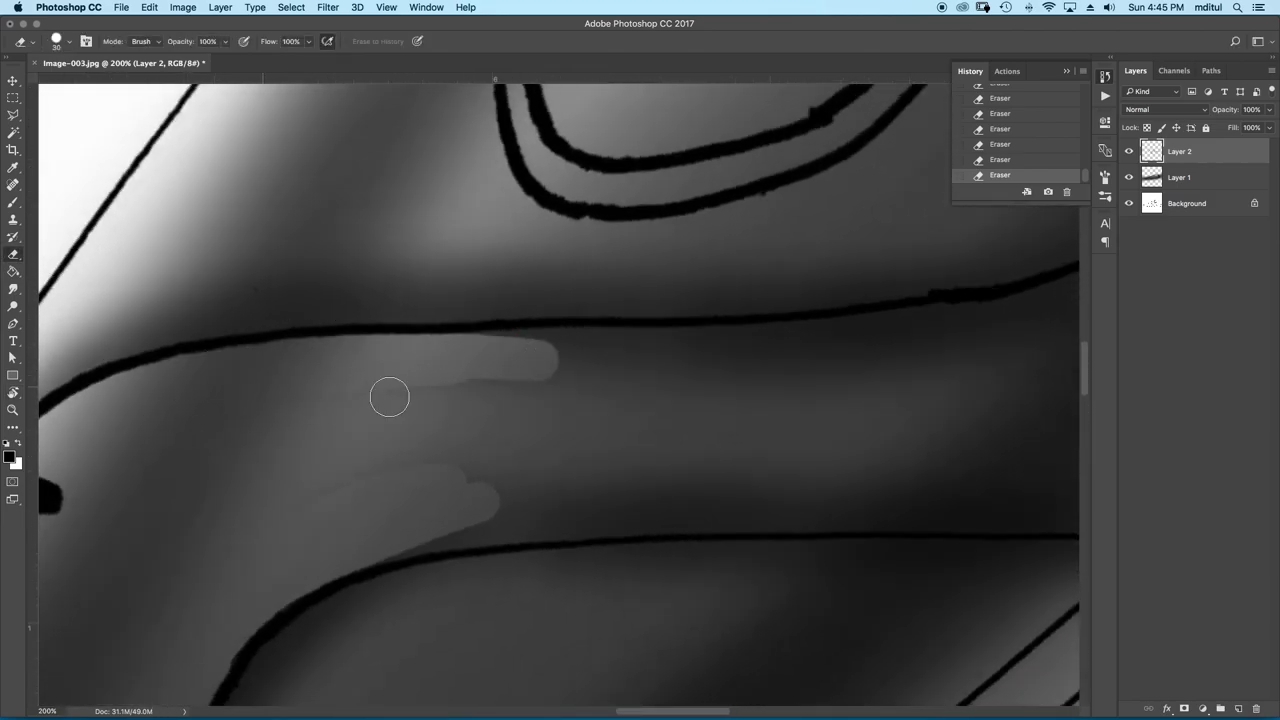
{"action": "key", "text": "ctrl+0"}
{"action": "key", "text": "r"}
{"action": "key", "text": "ctrl+shift+alt+n"}
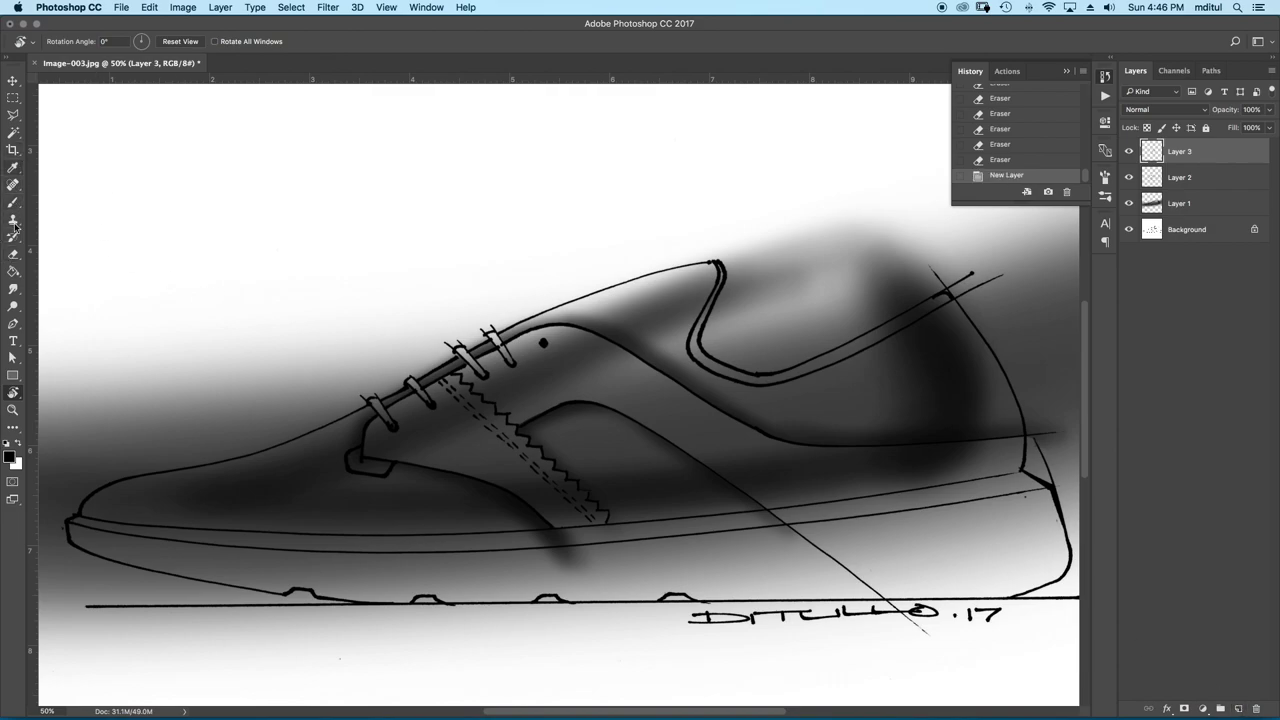
Paint faint white highlights near the heel and below the lower collar line
{"action": "left_click", "coordinate": [12, 205]}
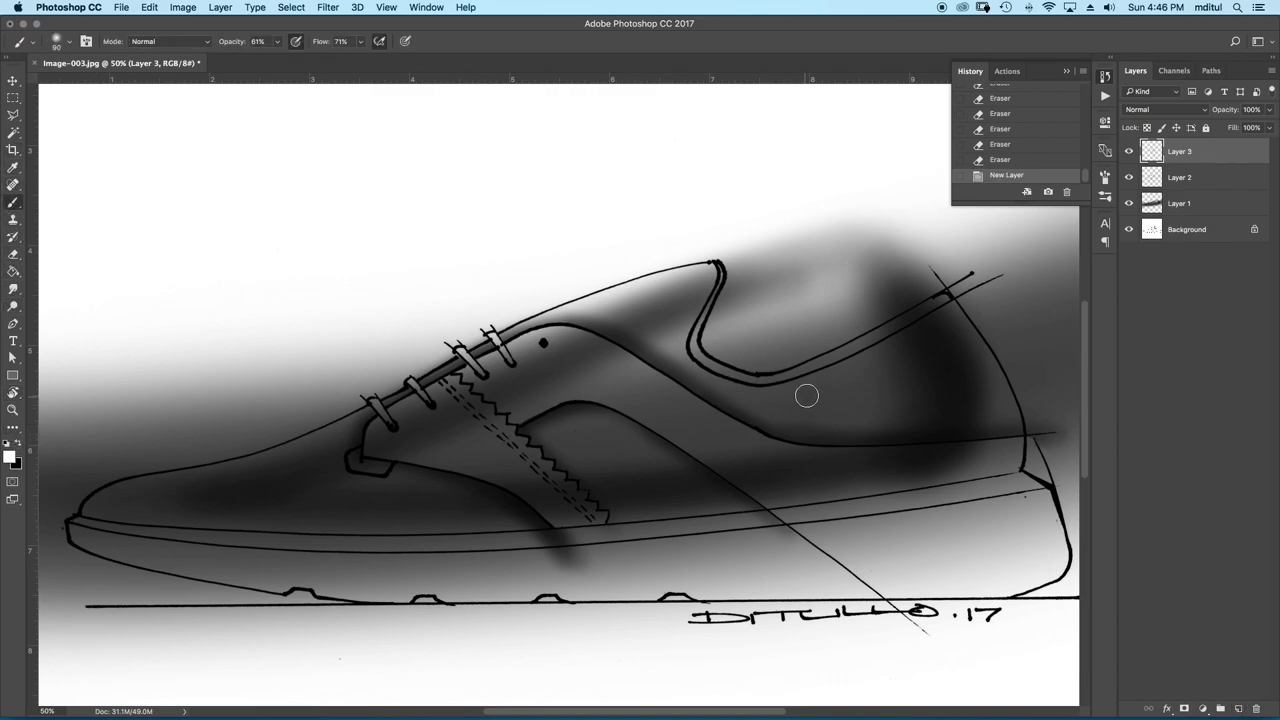
{"action": "left_click_drag", "start_coordinate": [868, 366], "coordinate": [950, 315]}
{"action": "left_click_drag", "start_coordinate": [828, 390], "coordinate": [900, 345]}
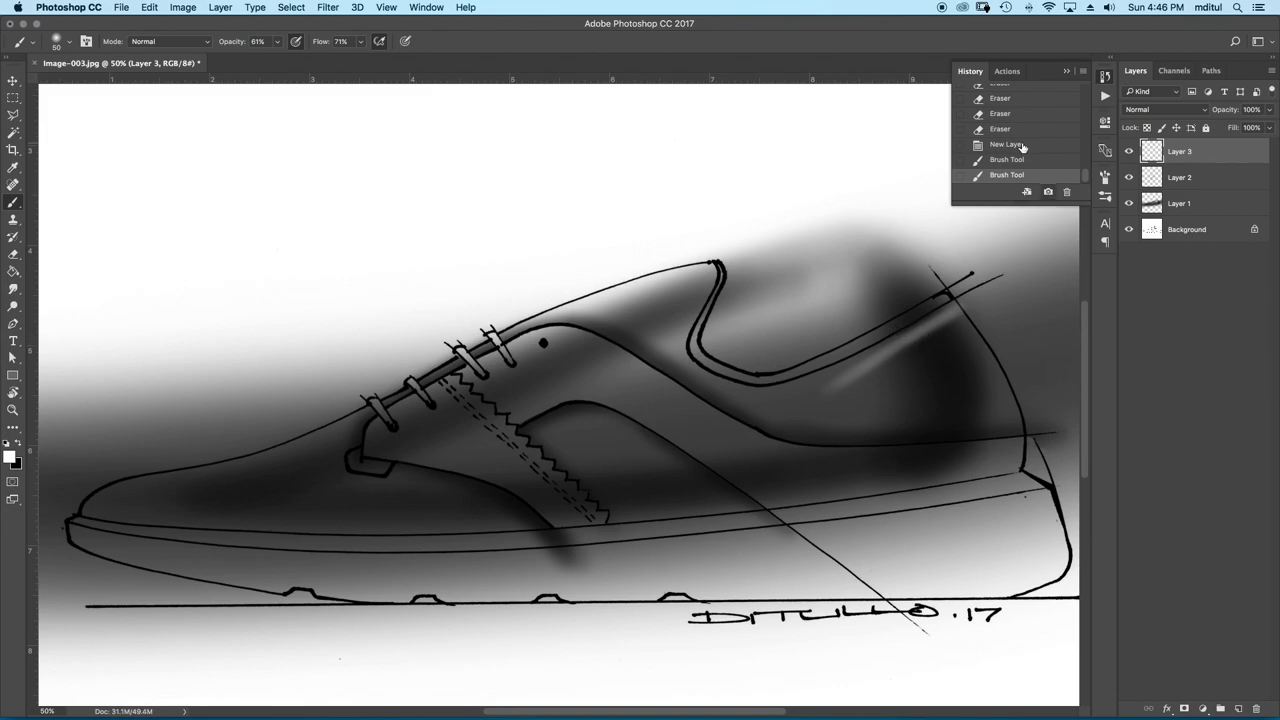
{"action": "left_click", "coordinate": [1022, 147]}
{"action": "mouse_move", "coordinate": [358, 42]}
{"action": "left_mouse_down"}
{"action": "mouse_move", "coordinate": [337, 62]}
{"action": "mouse_move", "coordinate": [260, 66]}
{"action": "left_mouse_up"}
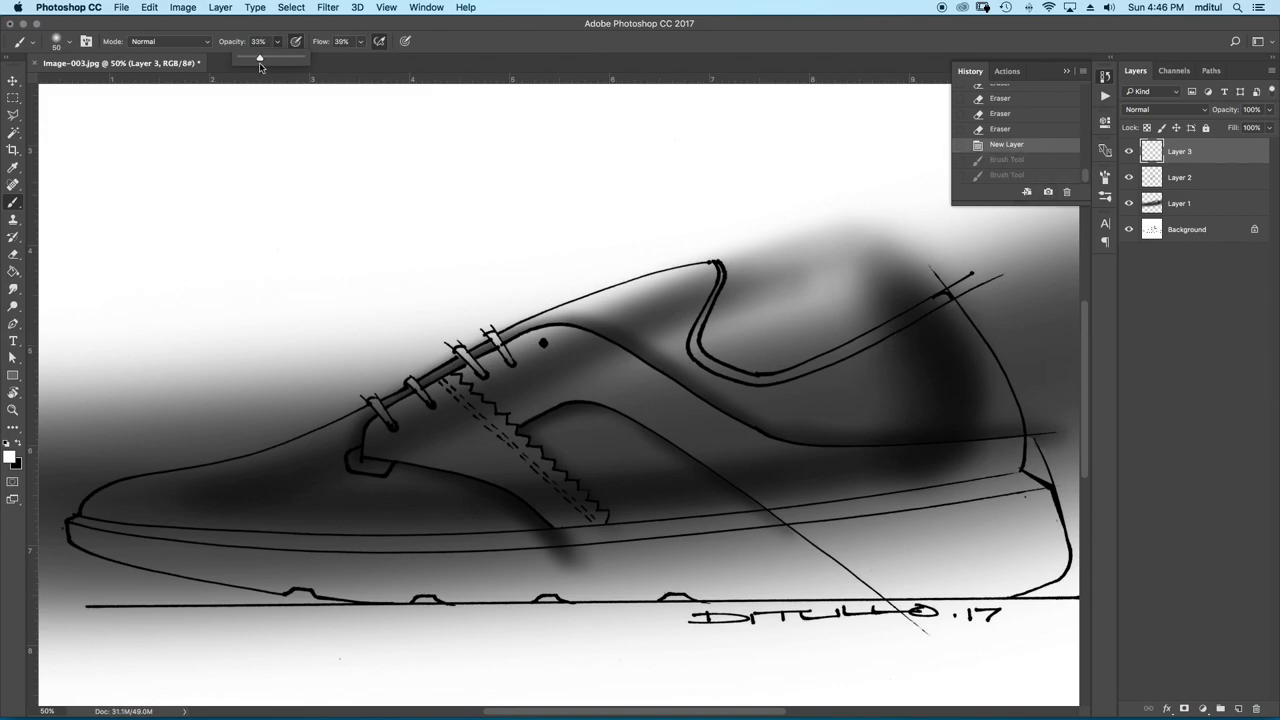
{"action": "left_click_drag", "start_coordinate": [801, 387], "coordinate": [960, 305]}
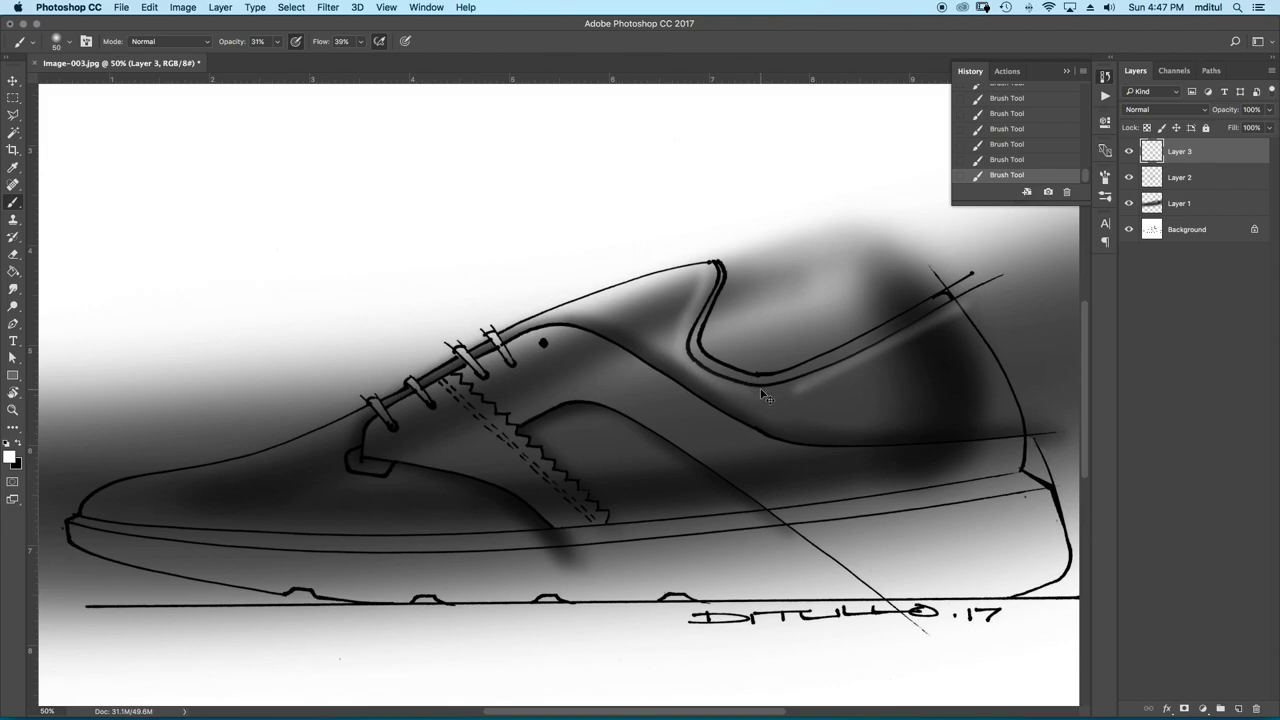
{"action": "scroll", "coordinate": [762, 395], "scroll_direction": "up", "scroll_amount": 4}
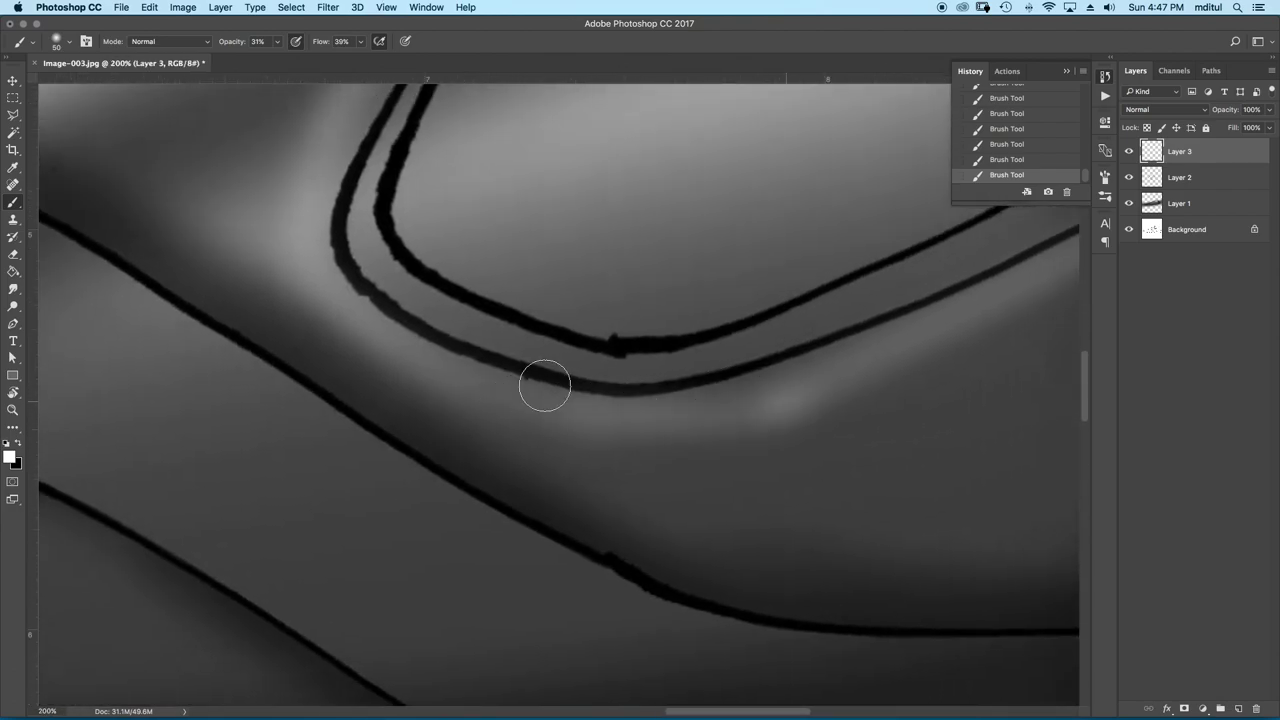
{"action": "left_click_drag", "start_coordinate": [685, 416], "coordinate": [575, 412]}
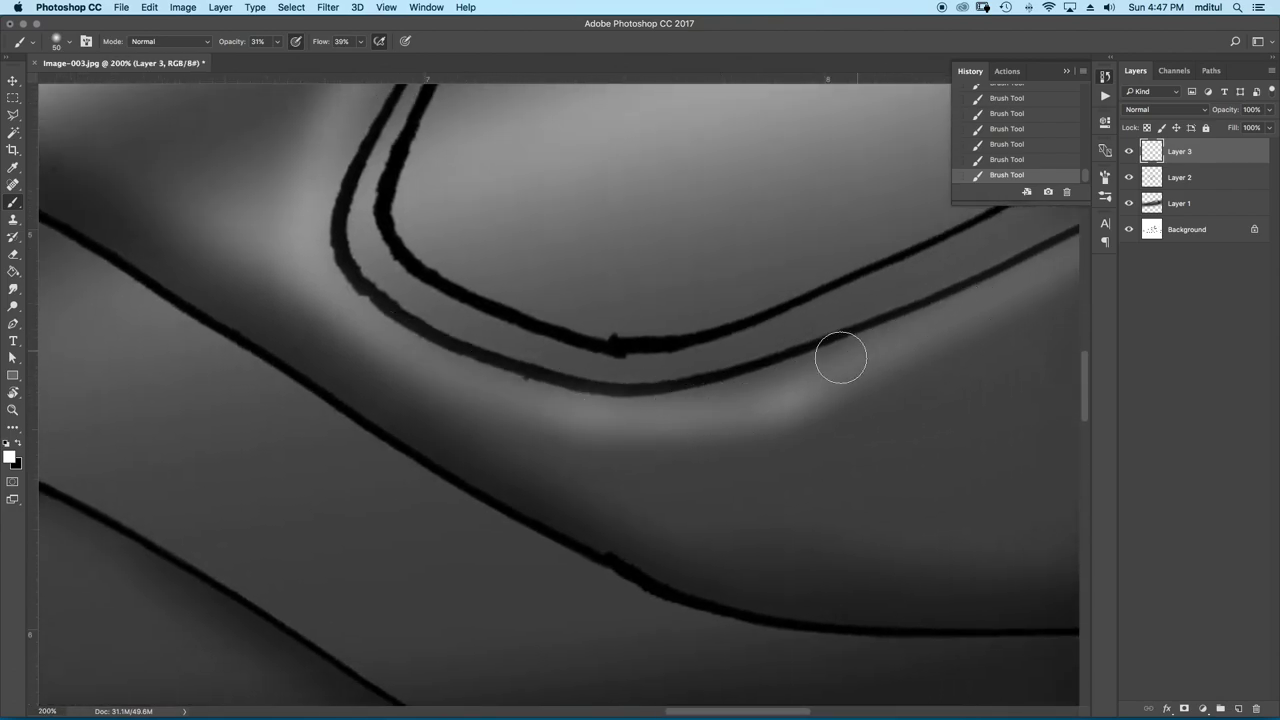
Zoom in on the laces and zigzag edge and raise the brush opacity to 55%
{"action": "key", "text": "super+minus"}
{"action": "key", "text": "super+minus"}
{"action": "key", "text": "super+minus"}
{"action": "key", "text": "super+plus"}
{"action": "key", "text": "super+plus"}
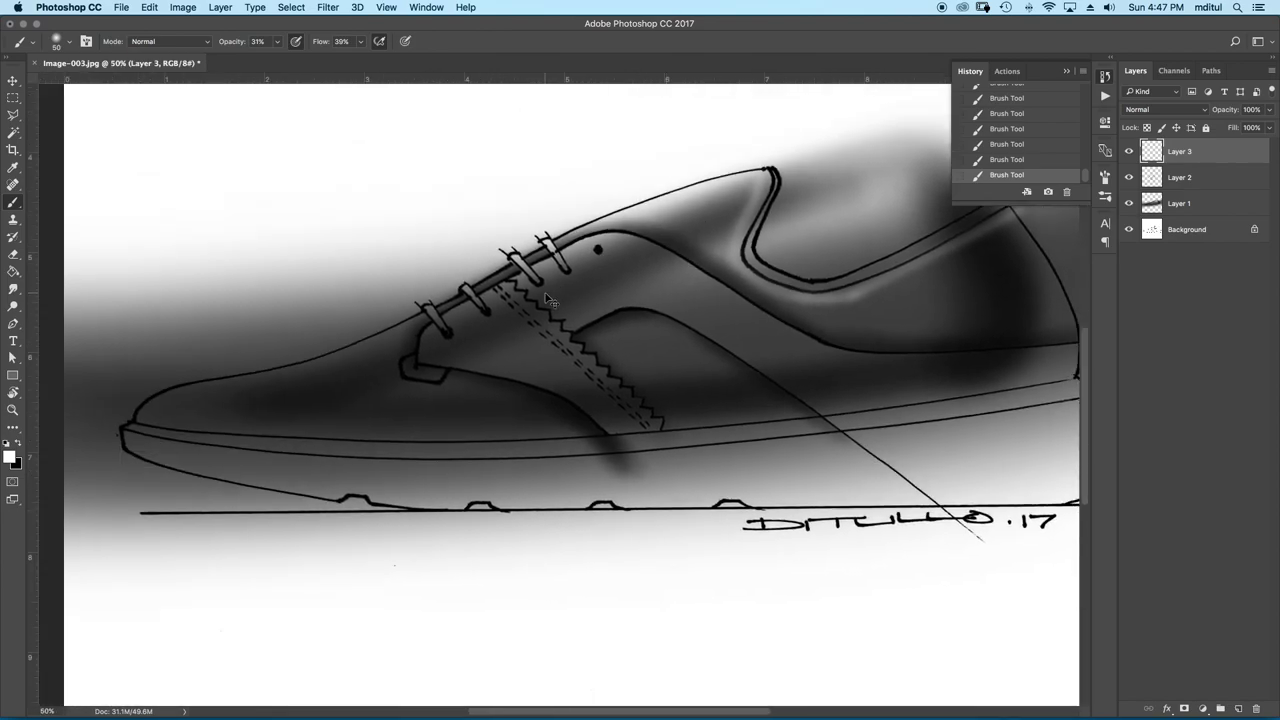
{"action": "key", "text": "super+plus"}
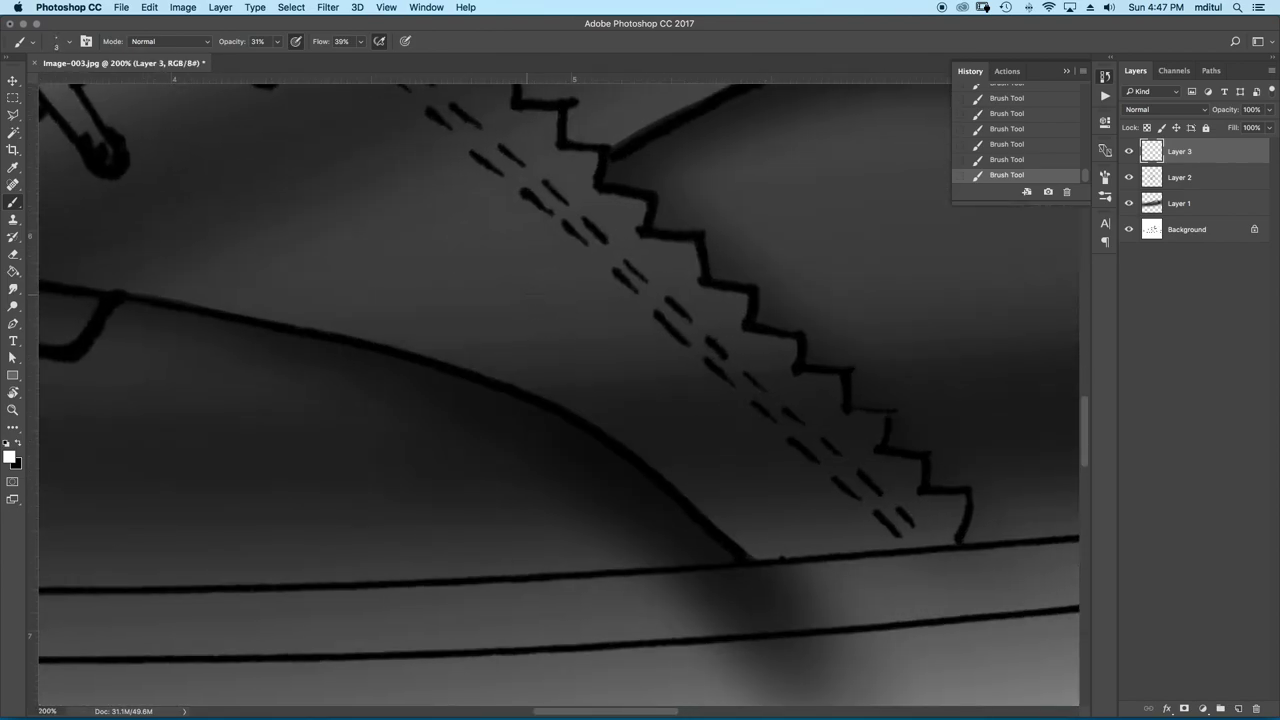
{"action": "scroll", "coordinate": [560, 390], "scroll_direction": "up", "scroll_amount": 3}
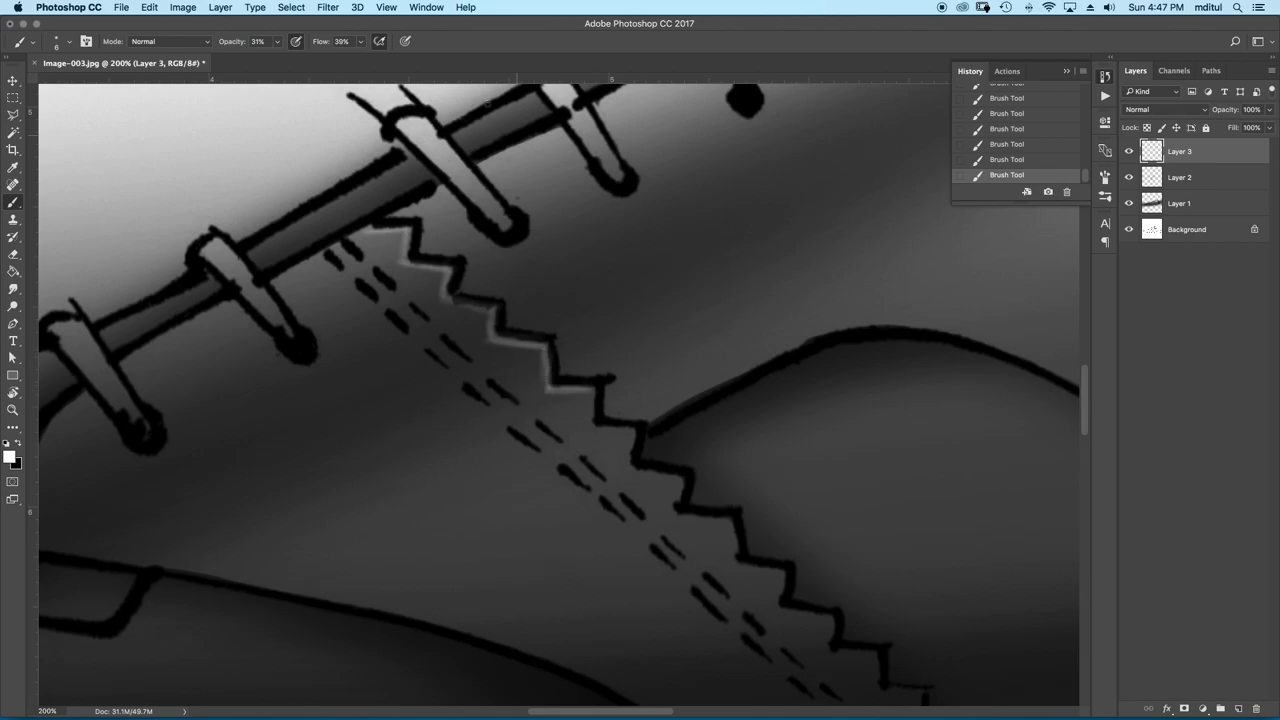
{"action": "left_click", "coordinate": [361, 42]}
{"action": "left_click_drag", "start_coordinate": [277, 42], "coordinate": [291, 57]}
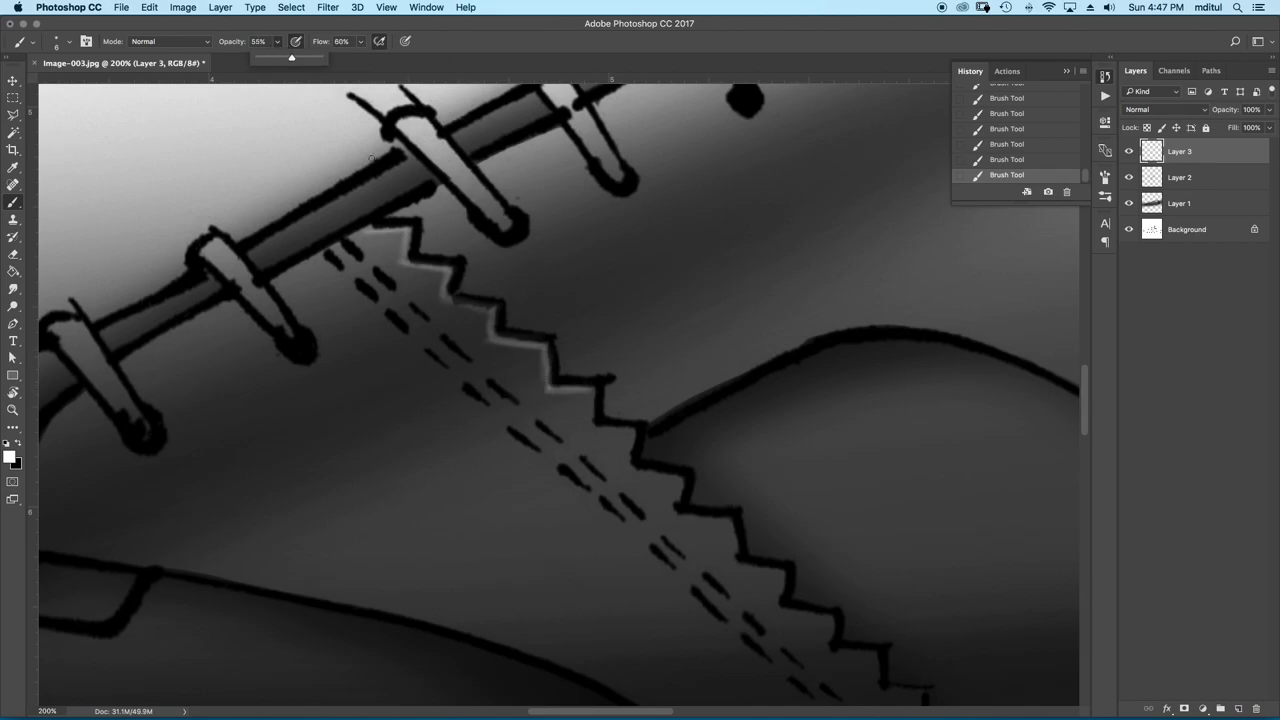
{"action": "left_click", "coordinate": [588, 399]}
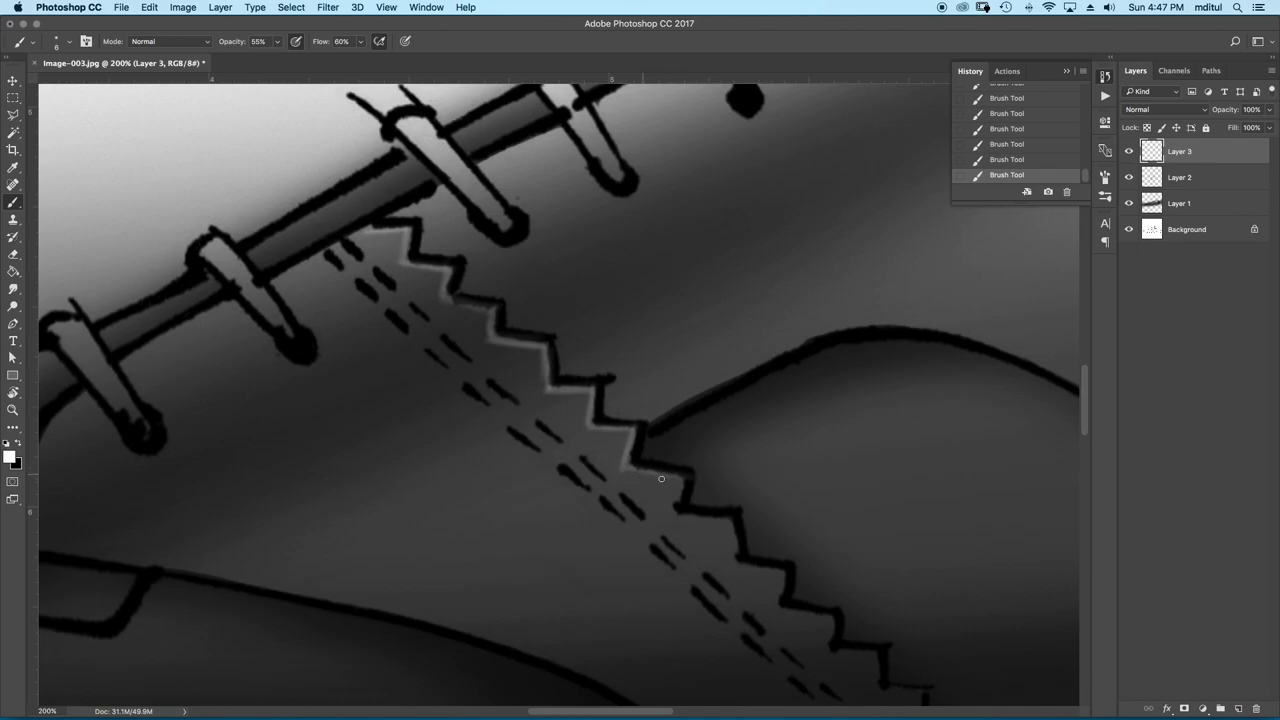
Highlight each step of the zigzag overlay edge, then open Layer 2's context menu
{"action": "left_click_drag", "start_coordinate": [678, 533], "coordinate": [550, 352]}
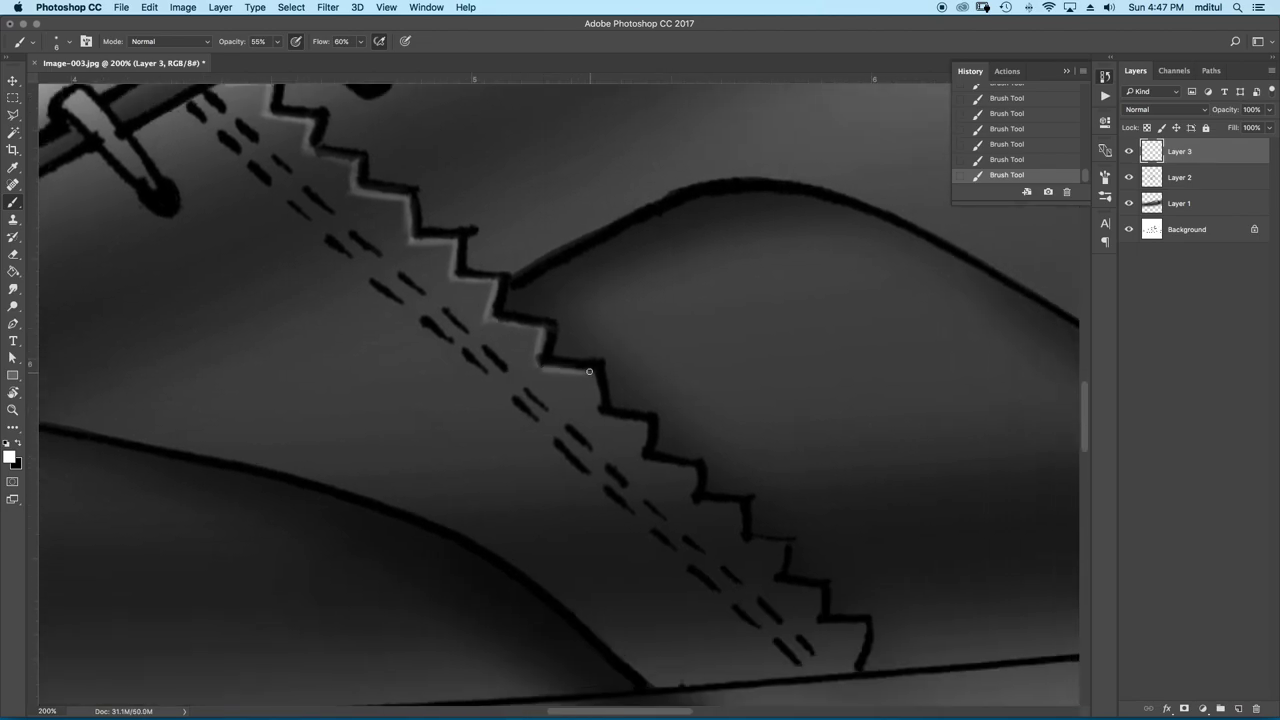
{"action": "left_click_drag", "start_coordinate": [589, 371], "coordinate": [598, 415]}
{"action": "left_click_drag", "start_coordinate": [638, 464], "coordinate": [692, 472]}
{"action": "scroll", "coordinate": [600, 440], "scroll_direction": "right", "scroll_amount": 5}
{"action": "scroll", "coordinate": [600, 440], "scroll_direction": "down", "scroll_amount": 3}
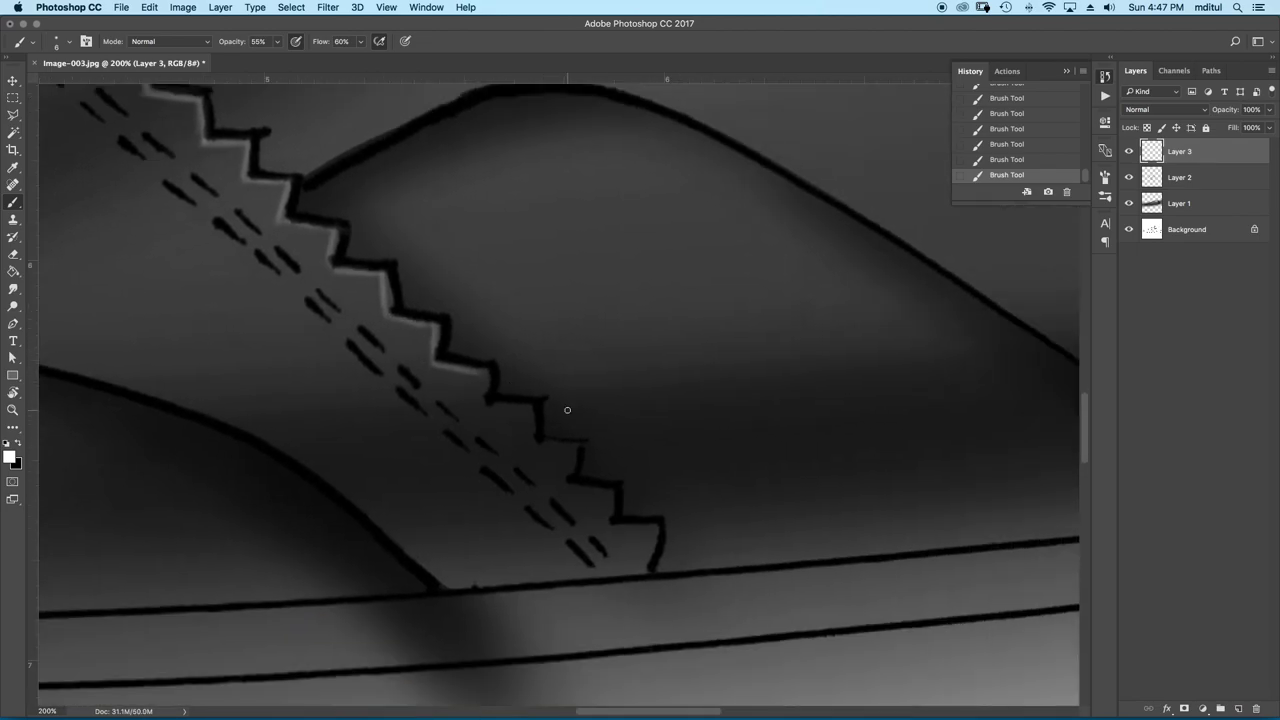
{"action": "mouse_move", "coordinate": [485, 401]}
{"action": "left_mouse_down"}
{"action": "mouse_move", "coordinate": [531, 406]}
{"action": "mouse_move", "coordinate": [534, 438]}
{"action": "mouse_move", "coordinate": [574, 476]}
{"action": "left_mouse_up"}
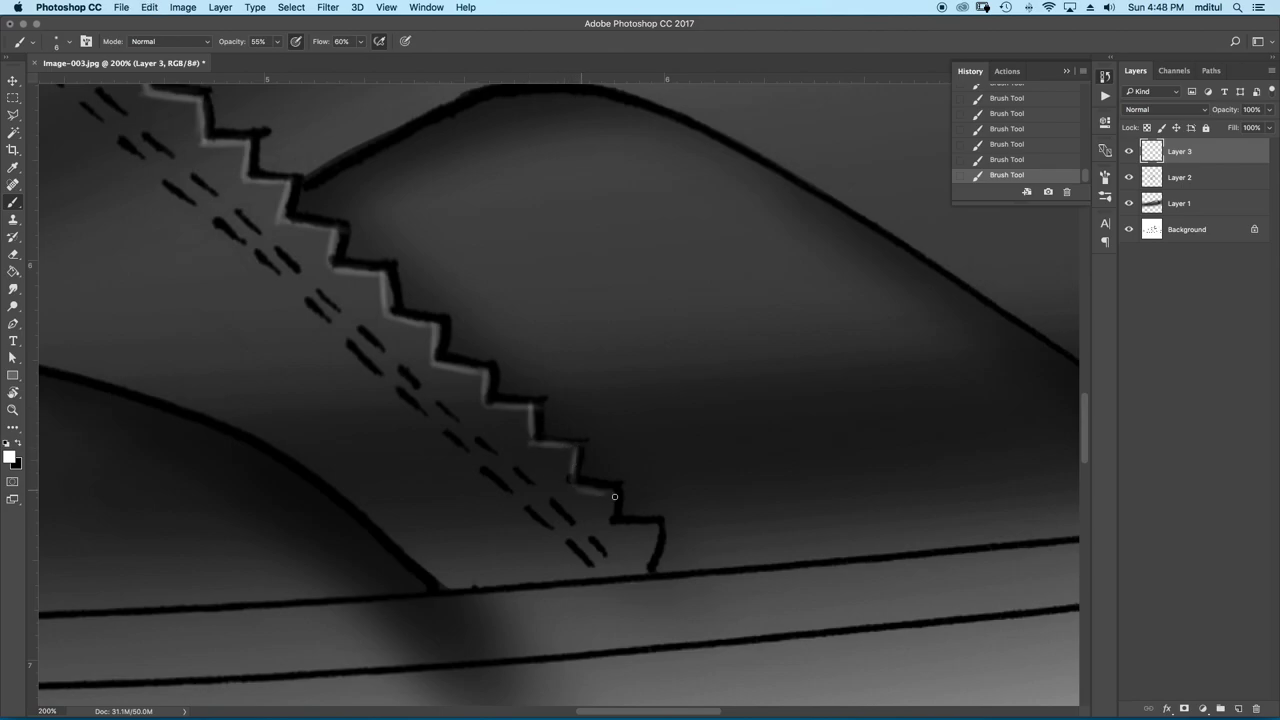
{"action": "left_click_drag", "start_coordinate": [655, 528], "coordinate": [650, 572]}
{"action": "key", "text": "super+minus"}
{"action": "key", "text": "super+minus"}
{"action": "key", "text": "super+minus"}
{"action": "key", "text": "super+minus"}
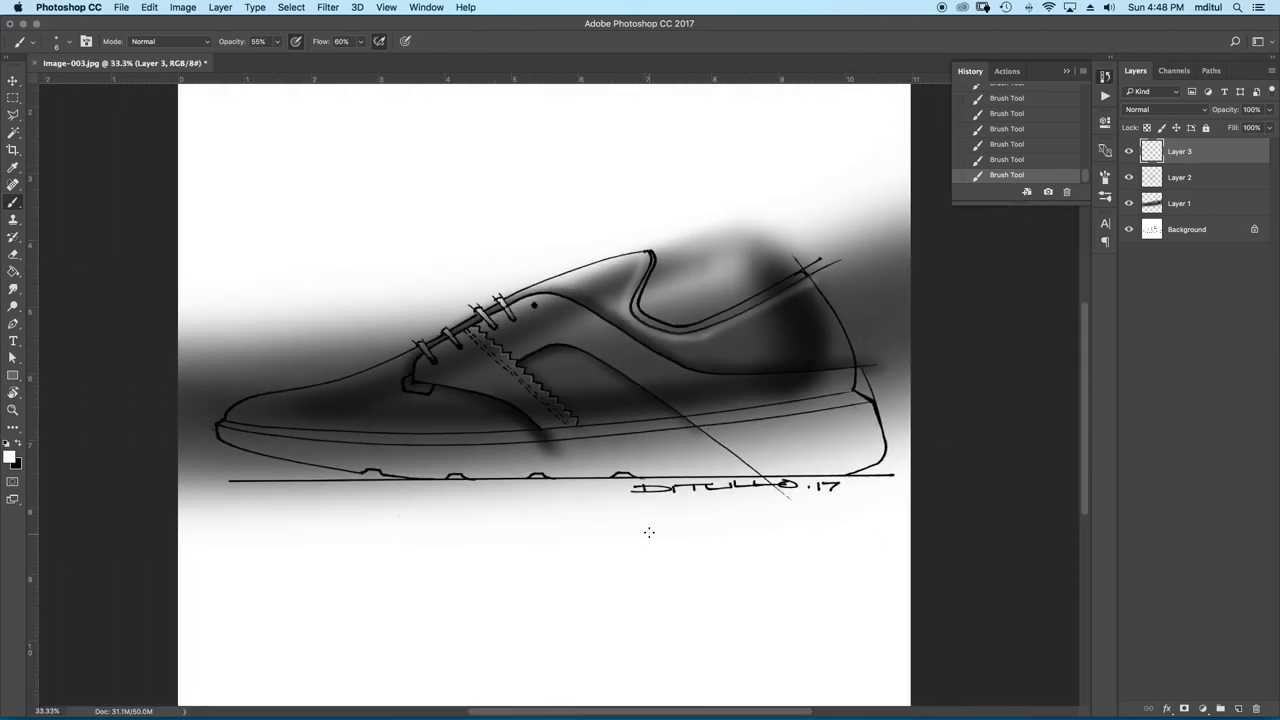
{"action": "right_click", "coordinate": [1237, 170]}
Merge Layer 2 into Layer 1, then lasso the sole and delete its shading to white
{"action": "left_click", "coordinate": [1143, 528]}
{"action": "key", "text": "l"}
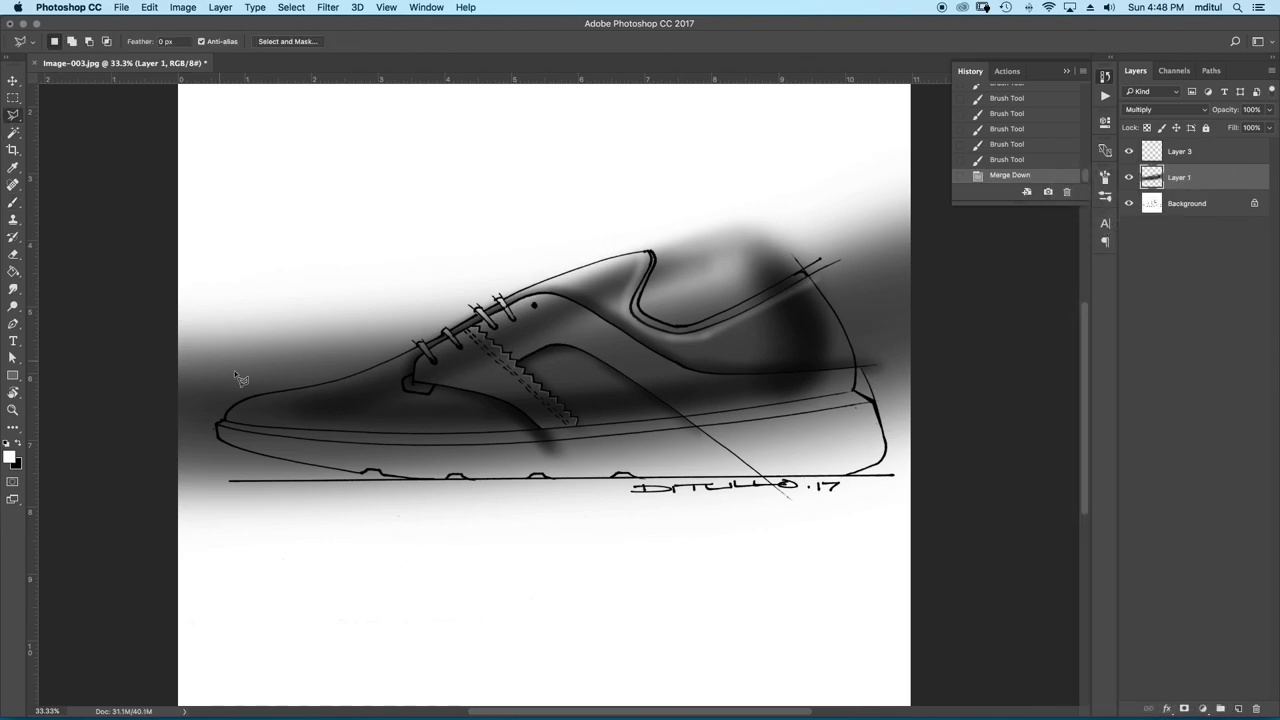
{"action": "key", "text": "super+plus"}
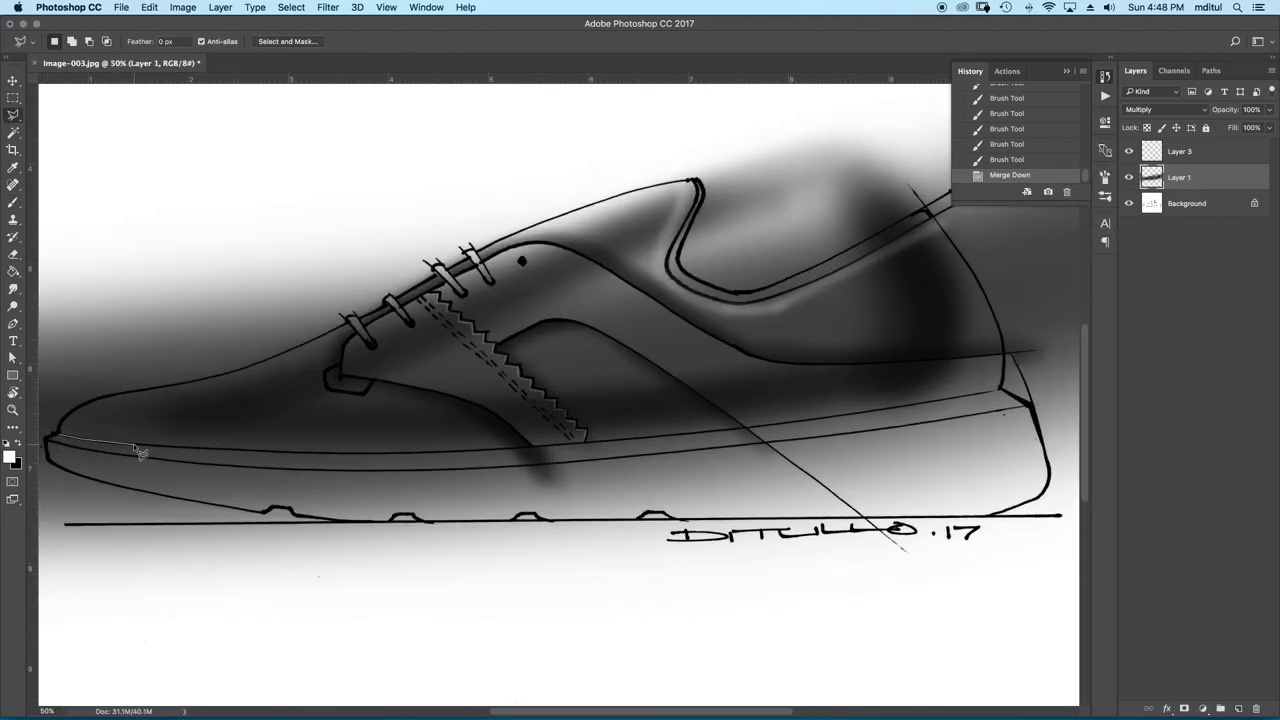
{"action": "left_click", "coordinate": [205, 451]}
{"action": "left_click", "coordinate": [528, 449]}
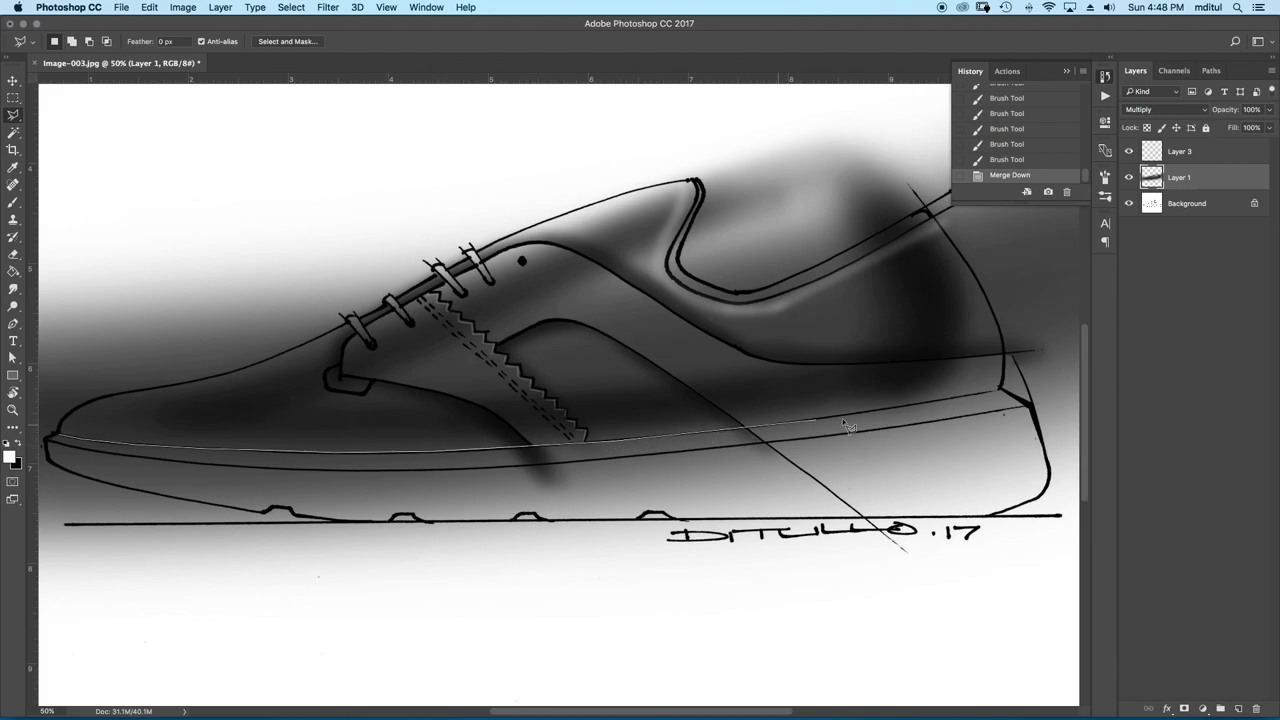
{"action": "left_click", "coordinate": [872, 420]}
{"action": "left_click", "coordinate": [1031, 409]}
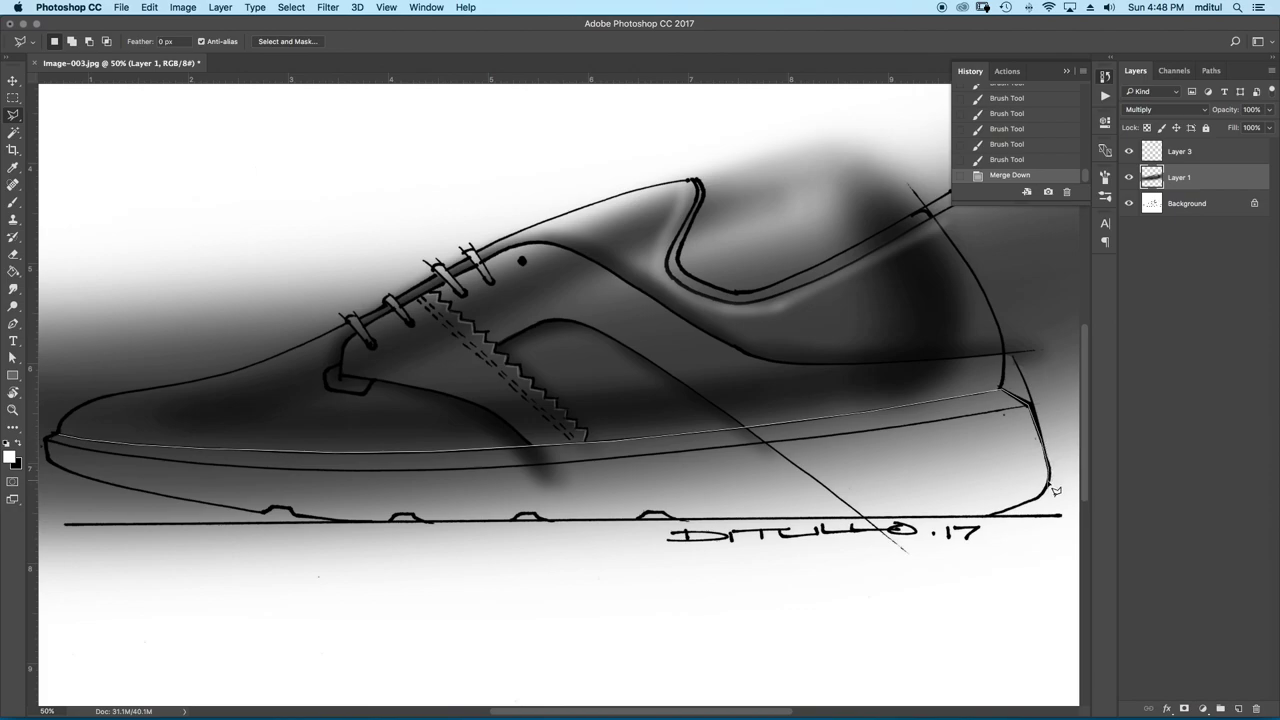
{"action": "left_click", "coordinate": [1000, 518]}
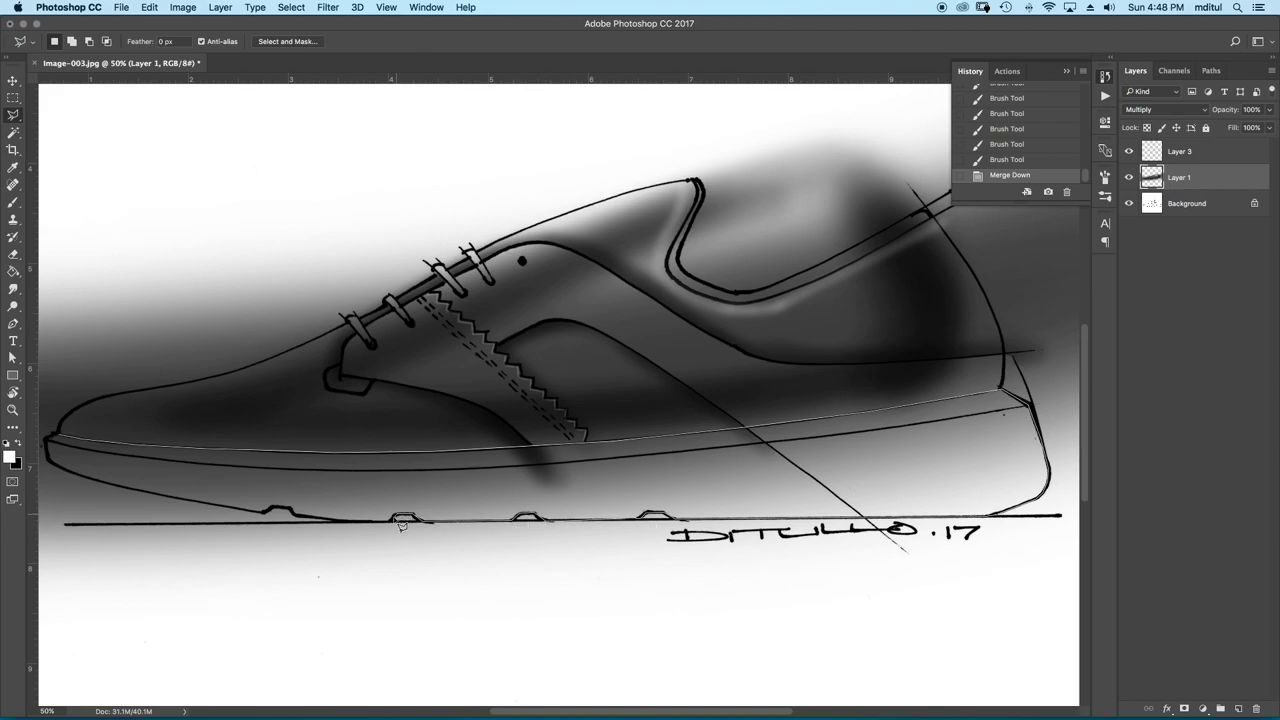
{"action": "left_click", "coordinate": [268, 514]}
{"action": "left_click", "coordinate": [50, 440]}
{"action": "key", "text": "Delete"}
Add a new empty Layer 4 above Layer 1 and make it active
{"action": "key", "text": "super+h"}
{"action": "key", "text": "super+minus"}
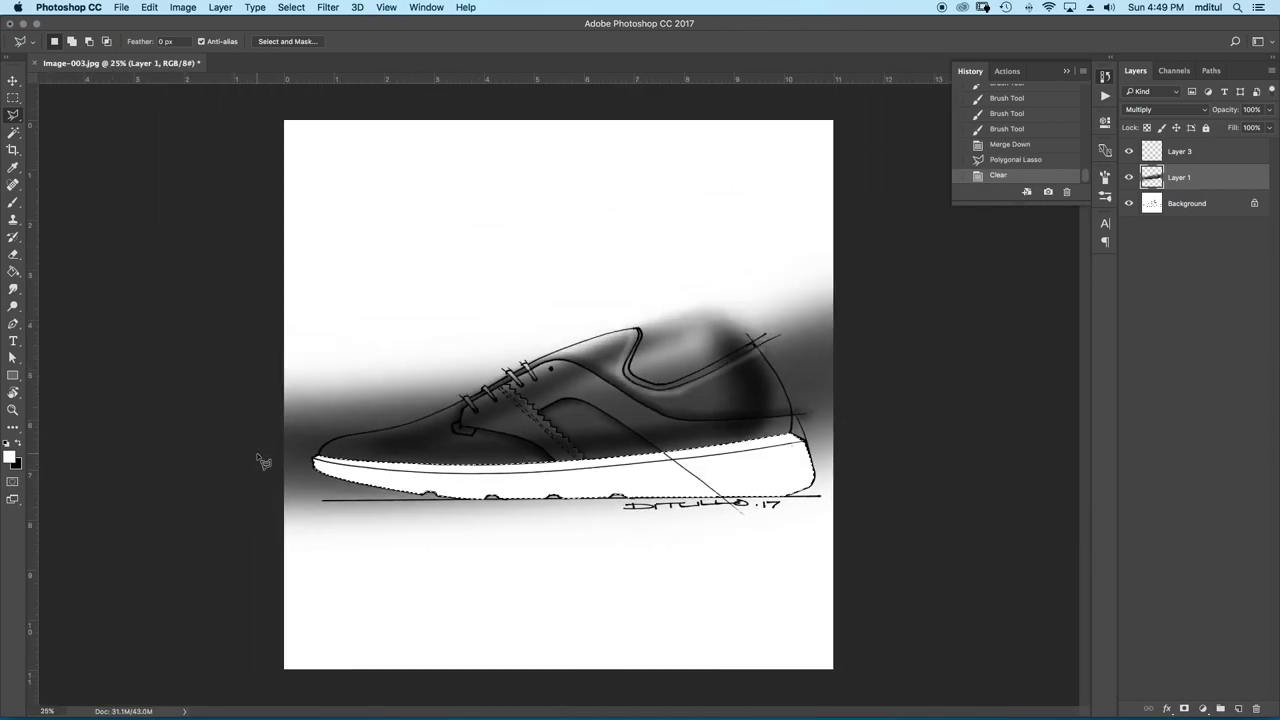
{"action": "left_click", "coordinate": [1240, 709]}
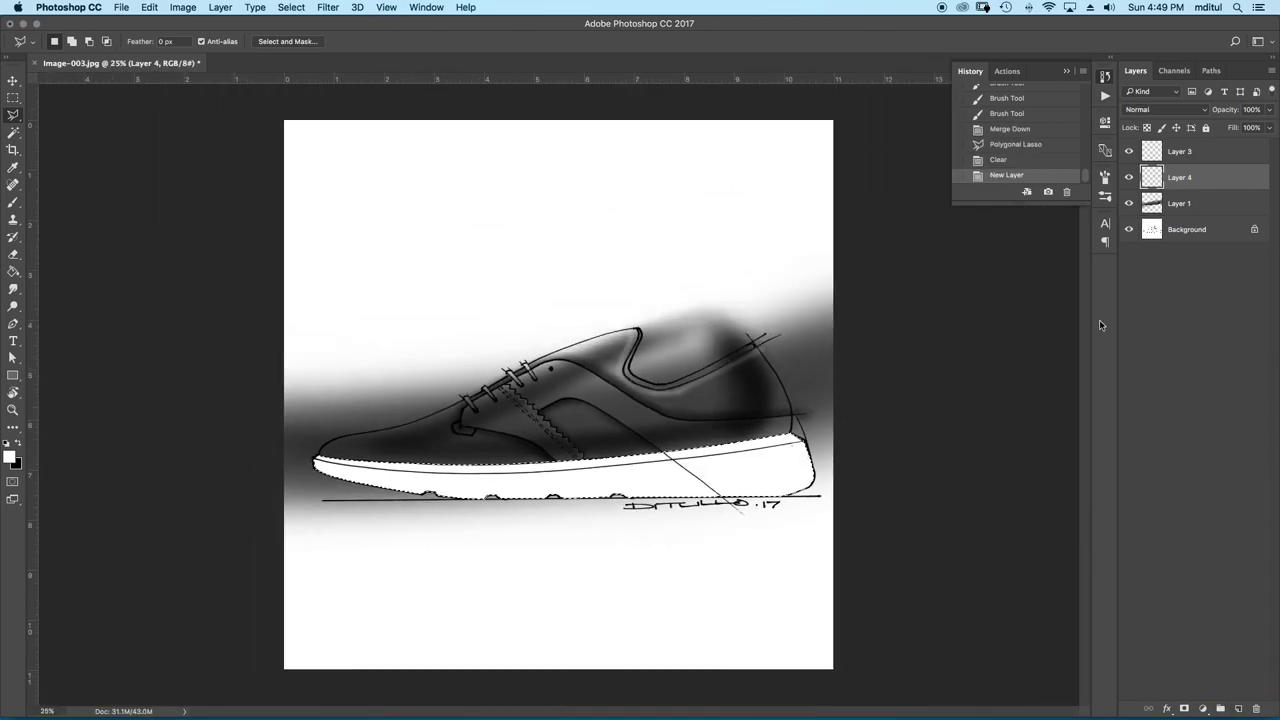
Paint soft dark gray onto the sole's heel and edges with a 600 px brush at 34% opacity, 28% flow
{"action": "left_click", "coordinate": [16, 202]}
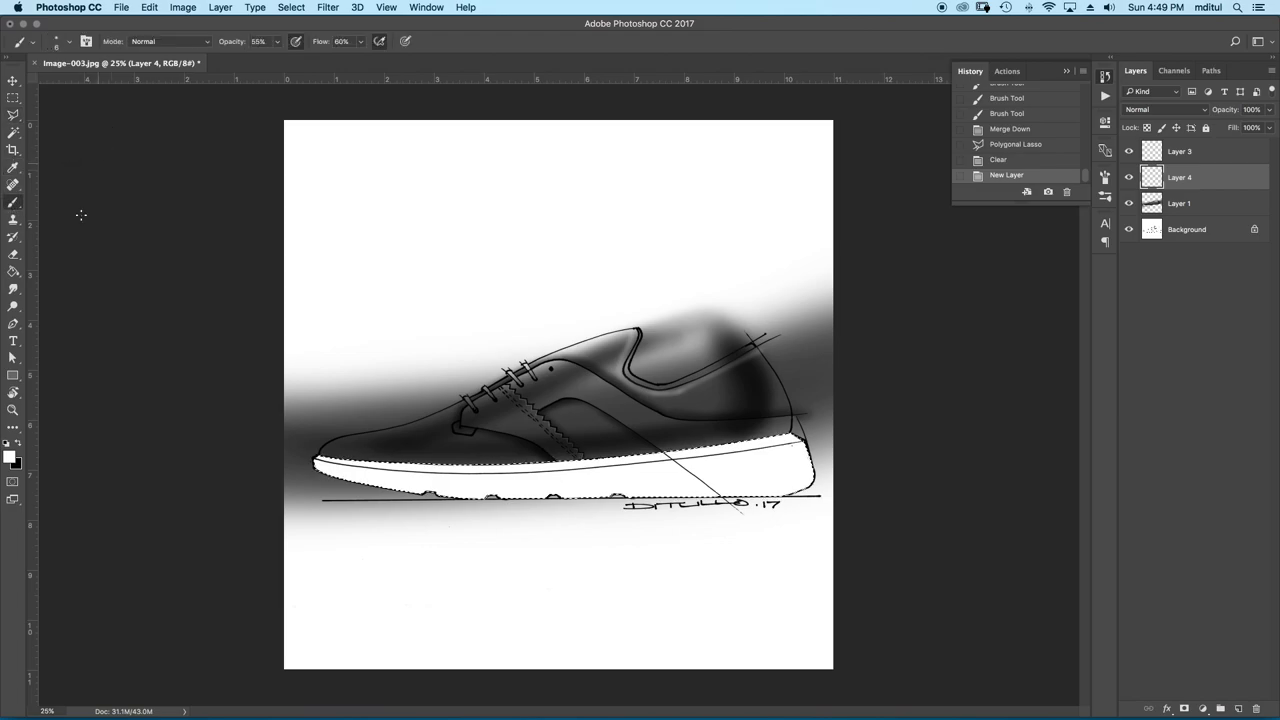
{"action": "key", "text": "x"}
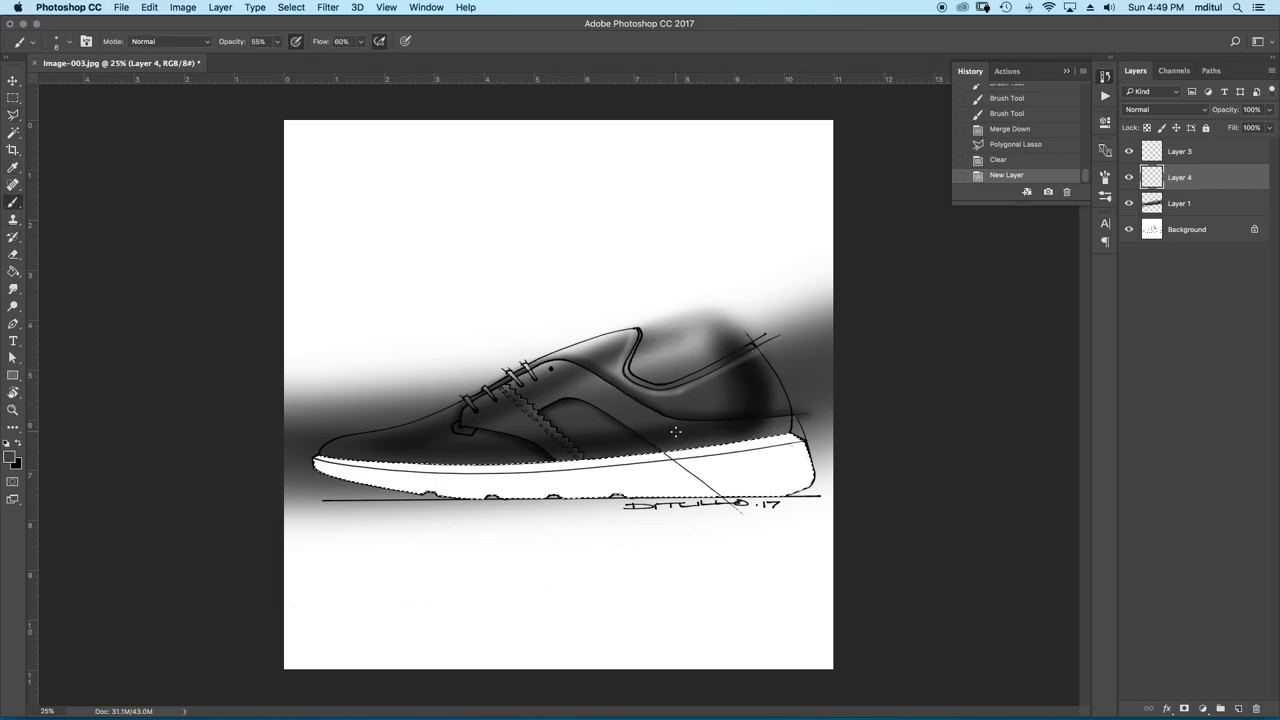
{"action": "key", "text": "bracketright"}
{"action": "key", "text": "bracketright"}
{"action": "key", "text": "bracketright"}
{"action": "key", "text": "bracketright"}
{"action": "key", "text": "bracketright"}
{"action": "key", "text": "bracketright"}
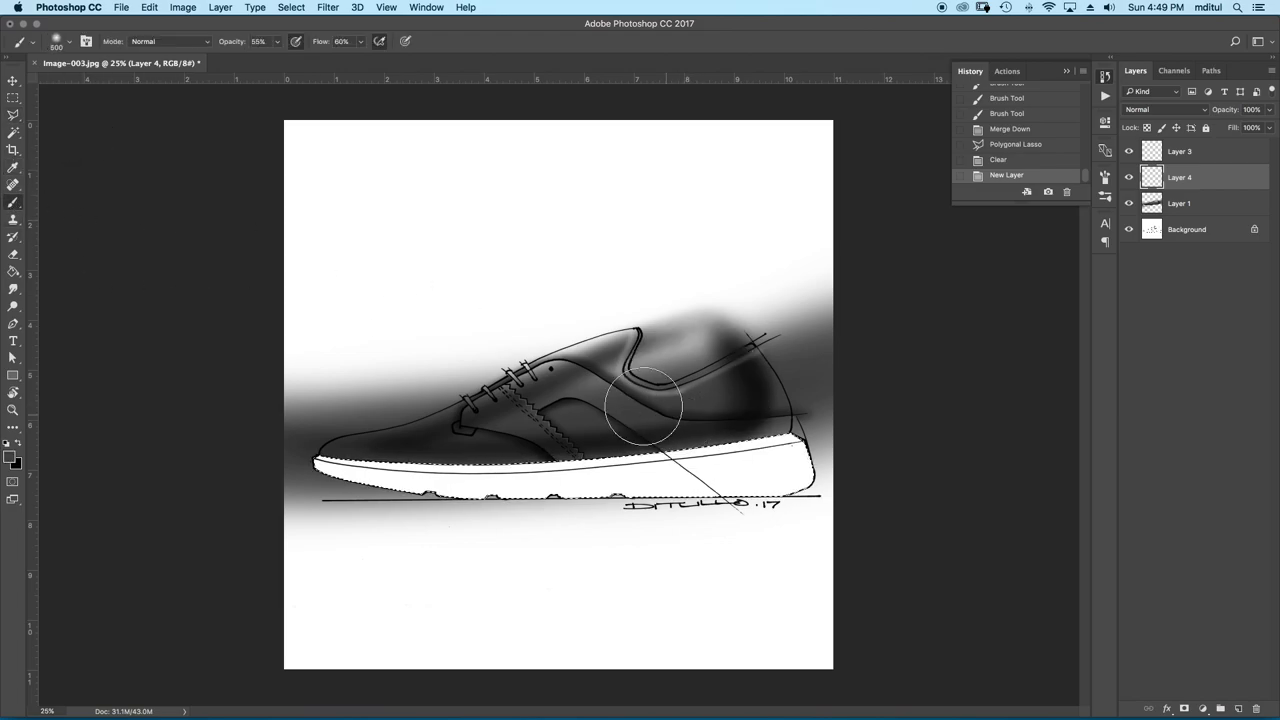
{"action": "mouse_move", "coordinate": [361, 42]}
{"action": "left_mouse_down"}
{"action": "mouse_move", "coordinate": [342, 60]}
{"action": "mouse_move", "coordinate": [262, 60]}
{"action": "left_mouse_up"}
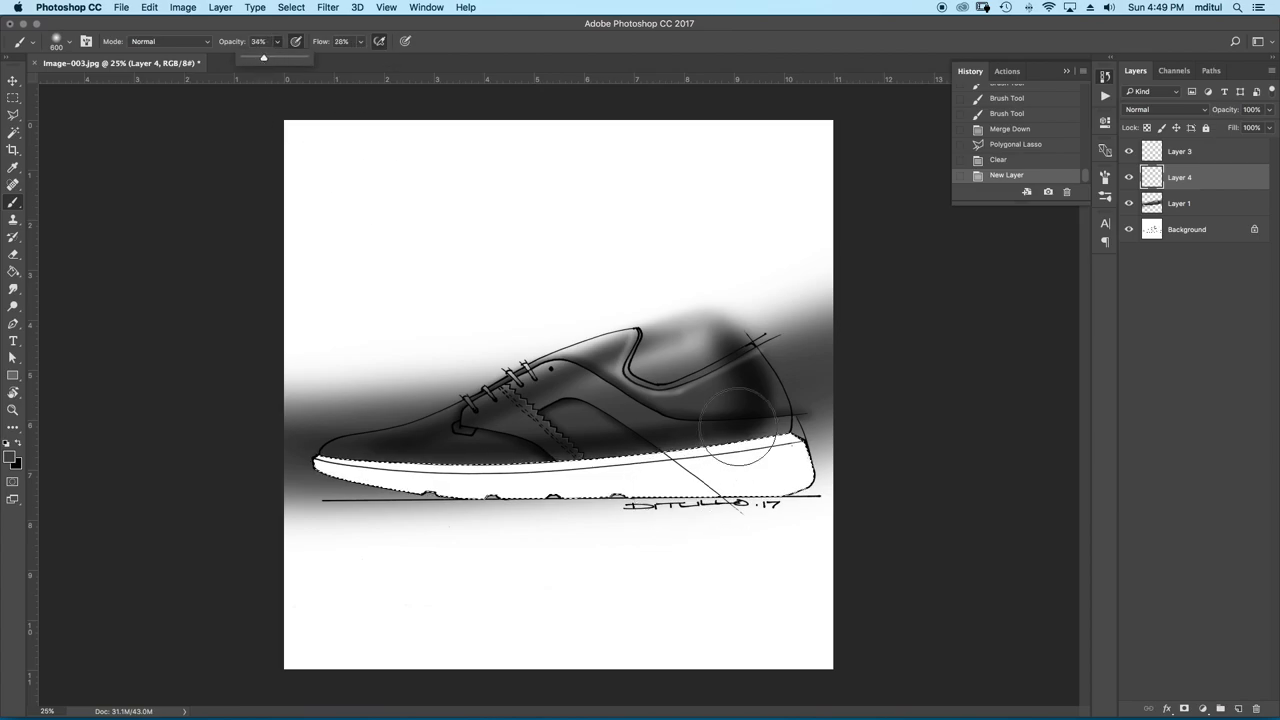
{"action": "left_click_drag", "start_coordinate": [700, 470], "coordinate": [790, 465]}
{"action": "mouse_move", "coordinate": [620, 480]}
{"action": "left_mouse_down"}
{"action": "mouse_move", "coordinate": [800, 470]}
{"action": "mouse_move", "coordinate": [780, 480]}
{"action": "left_mouse_up"}
{"action": "mouse_move", "coordinate": [500, 470]}
{"action": "left_mouse_down"}
{"action": "mouse_move", "coordinate": [352, 458]}
{"action": "mouse_move", "coordinate": [399, 524]}
{"action": "mouse_move", "coordinate": [360, 325]}
{"action": "left_mouse_up"}
{"action": "key", "text": "r"}
{"action": "key", "text": "b"}
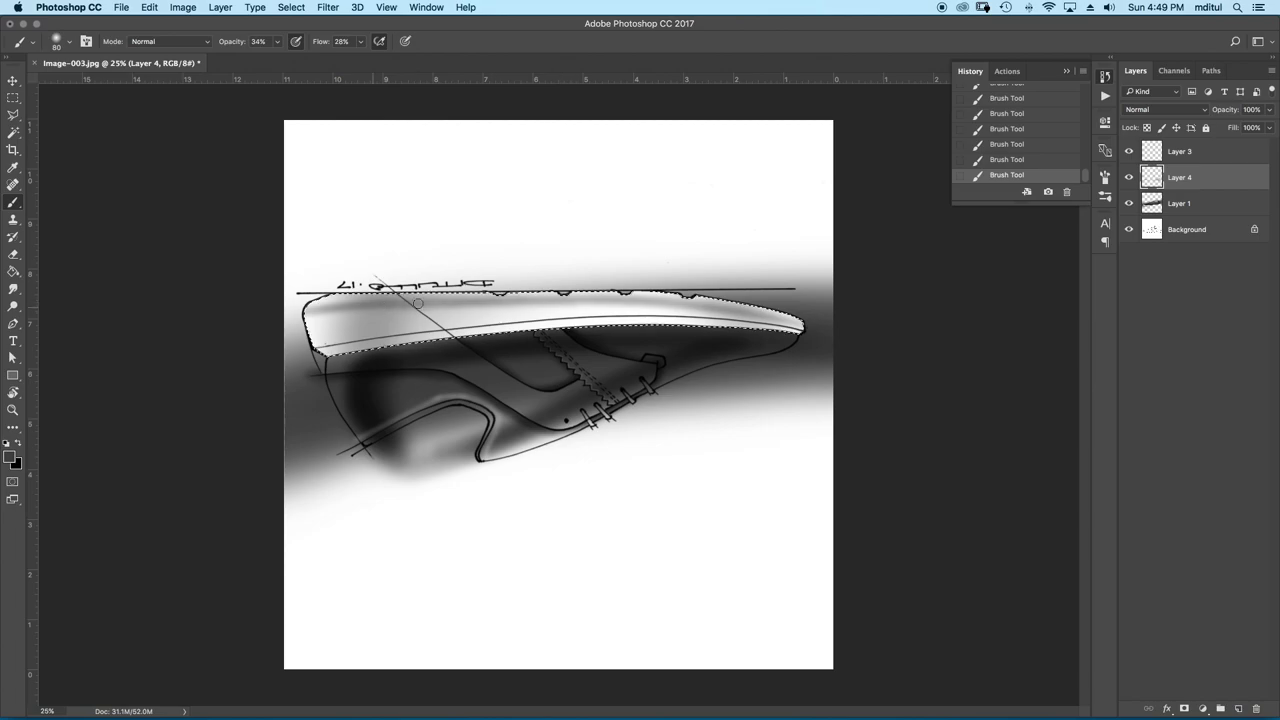
Set Layer 4 to Multiply blending and dab faint shading along the sole's top edge
{"action": "left_click", "coordinate": [1182, 112]}
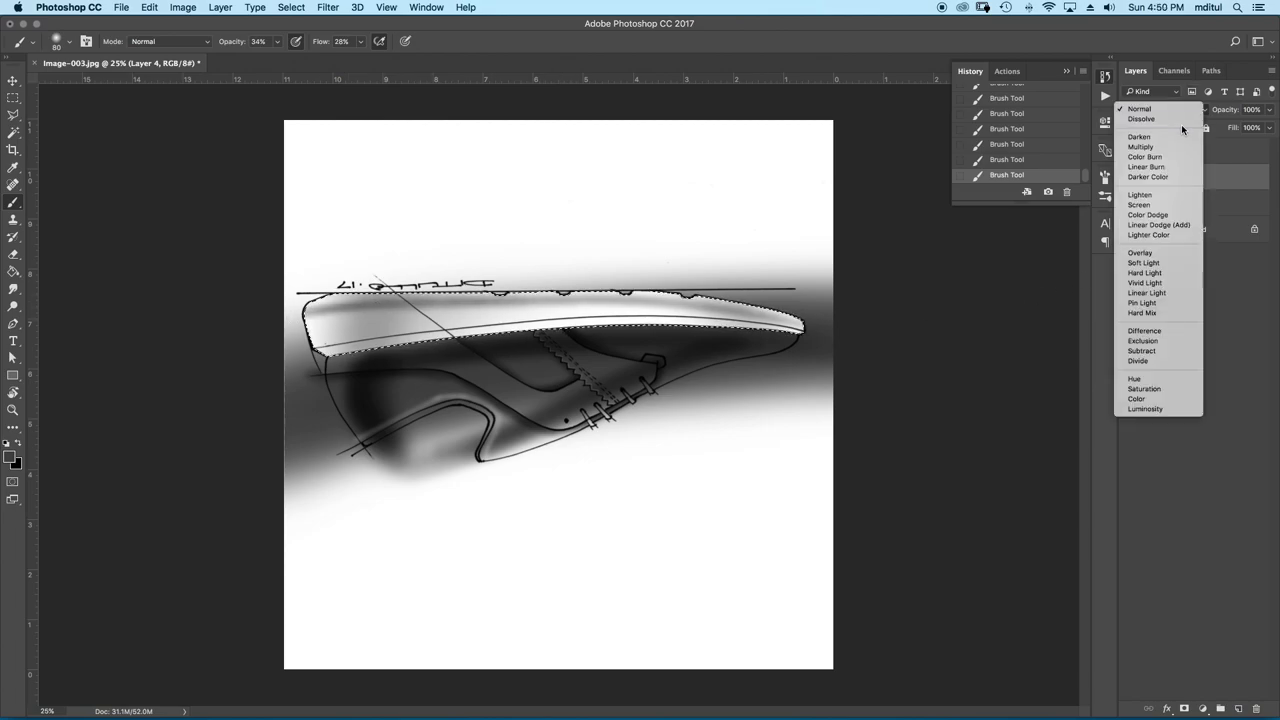
{"action": "left_click", "coordinate": [1141, 147]}
{"action": "left_click", "coordinate": [472, 307]}
{"action": "left_click", "coordinate": [478, 307]}
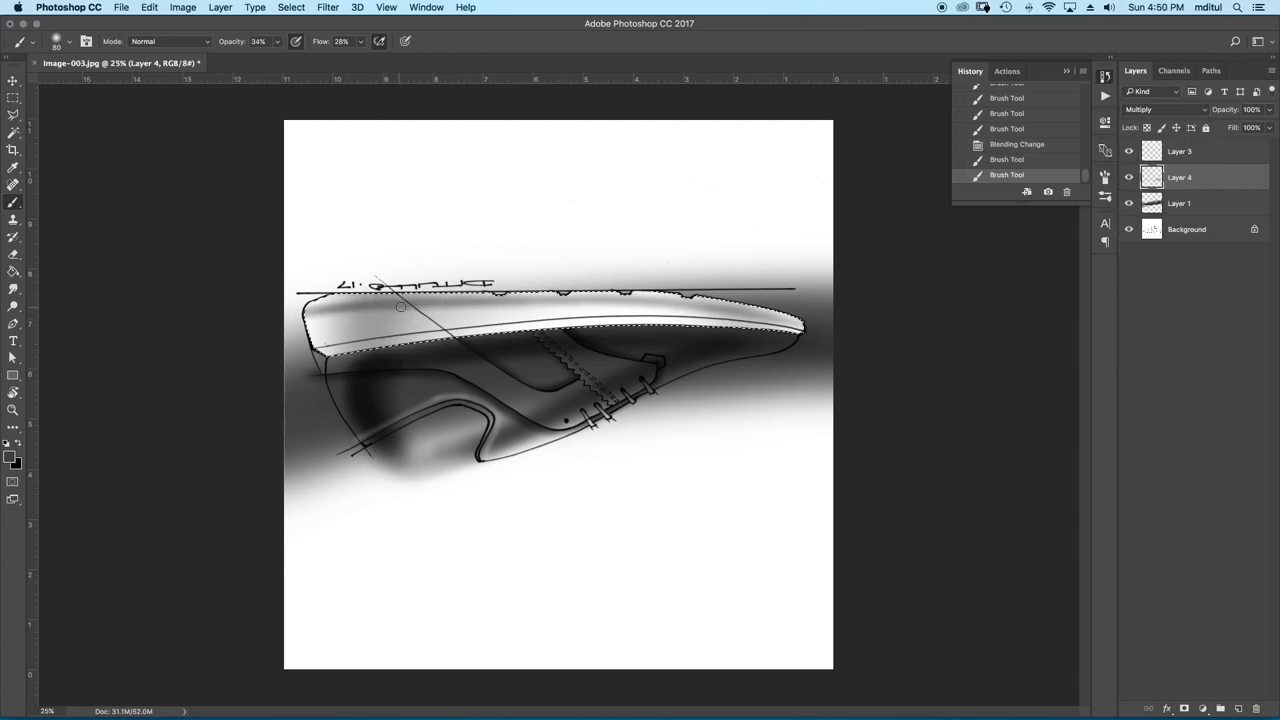
{"action": "left_click", "coordinate": [500, 307]}
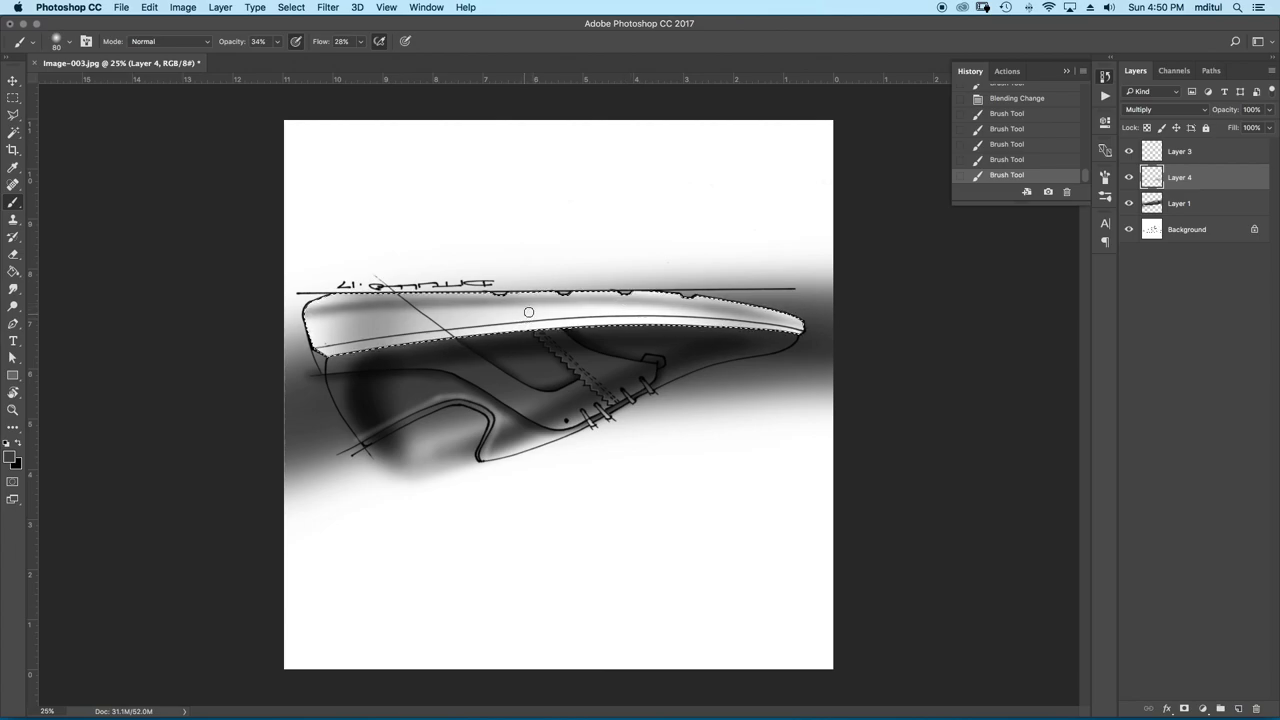
{"action": "key", "text": "bracketright"}
{"action": "key", "text": "bracketright"}
{"action": "key", "text": "bracketright"}
{"action": "left_click", "coordinate": [311, 371]}
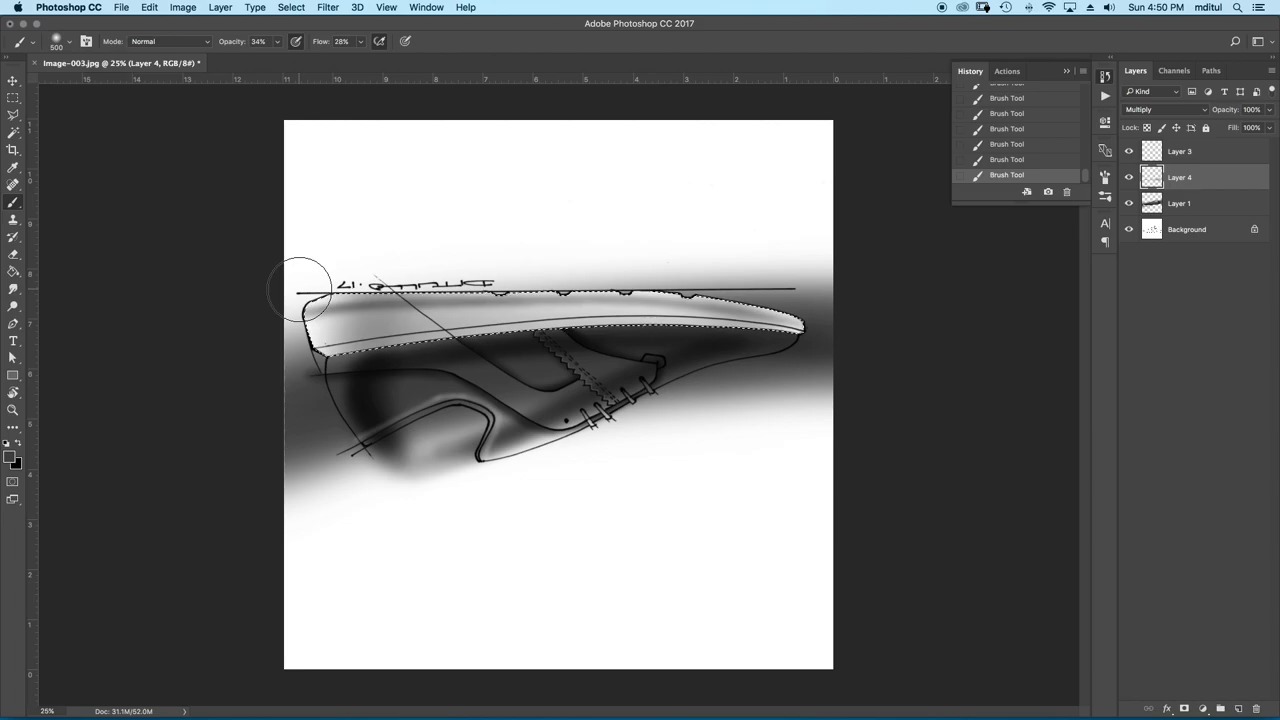
Undo those dabs and paint shading only inside a lasso-selected strip along the upper sole
{"action": "left_click", "coordinate": [1007, 98]}
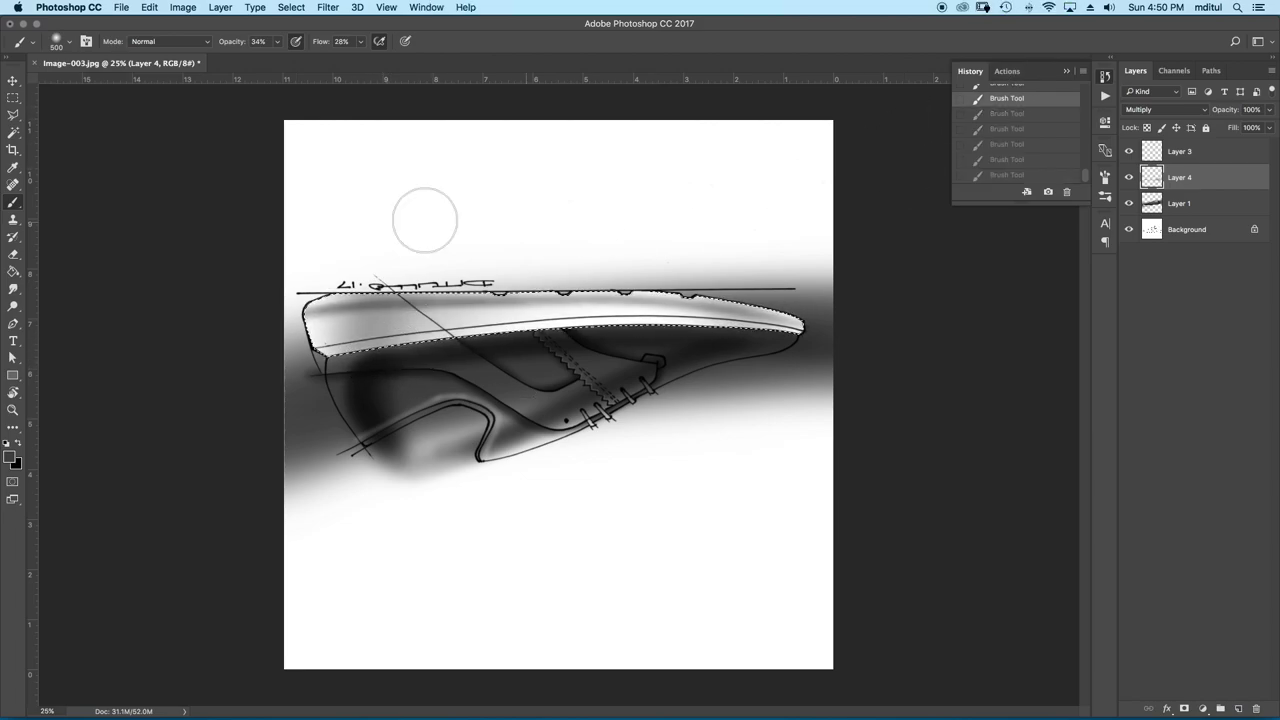
{"action": "key", "text": "l"}
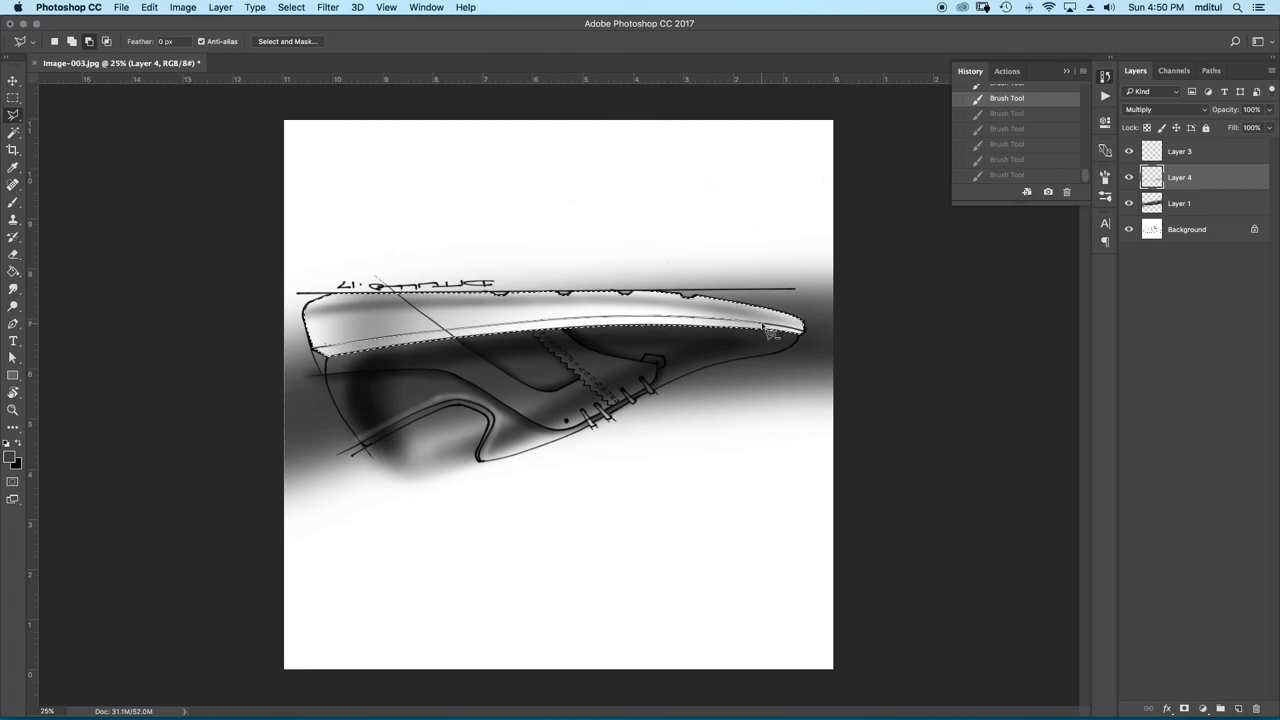
{"action": "left_click", "coordinate": [818, 335]}
{"action": "left_click", "coordinate": [863, 435]}
{"action": "left_click", "coordinate": [493, 592]}
{"action": "left_click", "coordinate": [285, 557]}
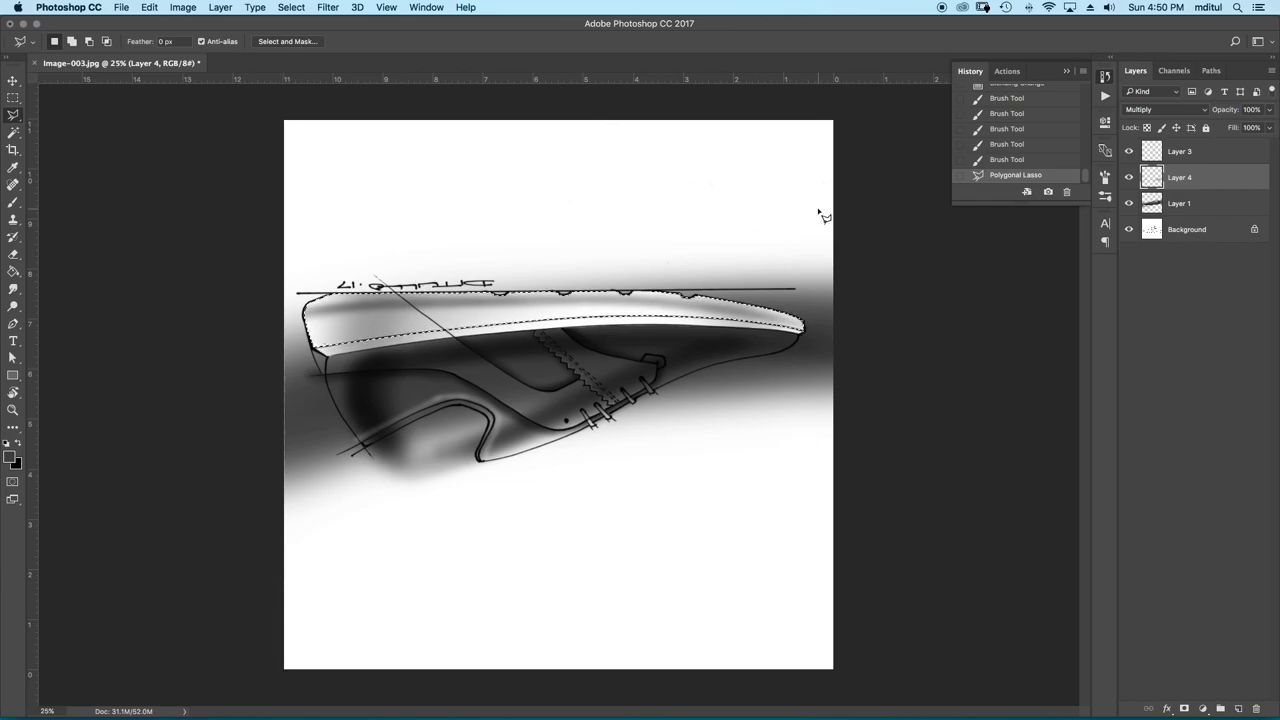
{"action": "left_click", "coordinate": [13, 203]}
{"action": "mouse_move", "coordinate": [386, 368]}
{"action": "left_mouse_down"}
{"action": "mouse_move", "coordinate": [658, 346]}
{"action": "mouse_move", "coordinate": [747, 391]}
{"action": "mouse_move", "coordinate": [445, 345]}
{"action": "mouse_move", "coordinate": [378, 370]}
{"action": "left_mouse_up"}
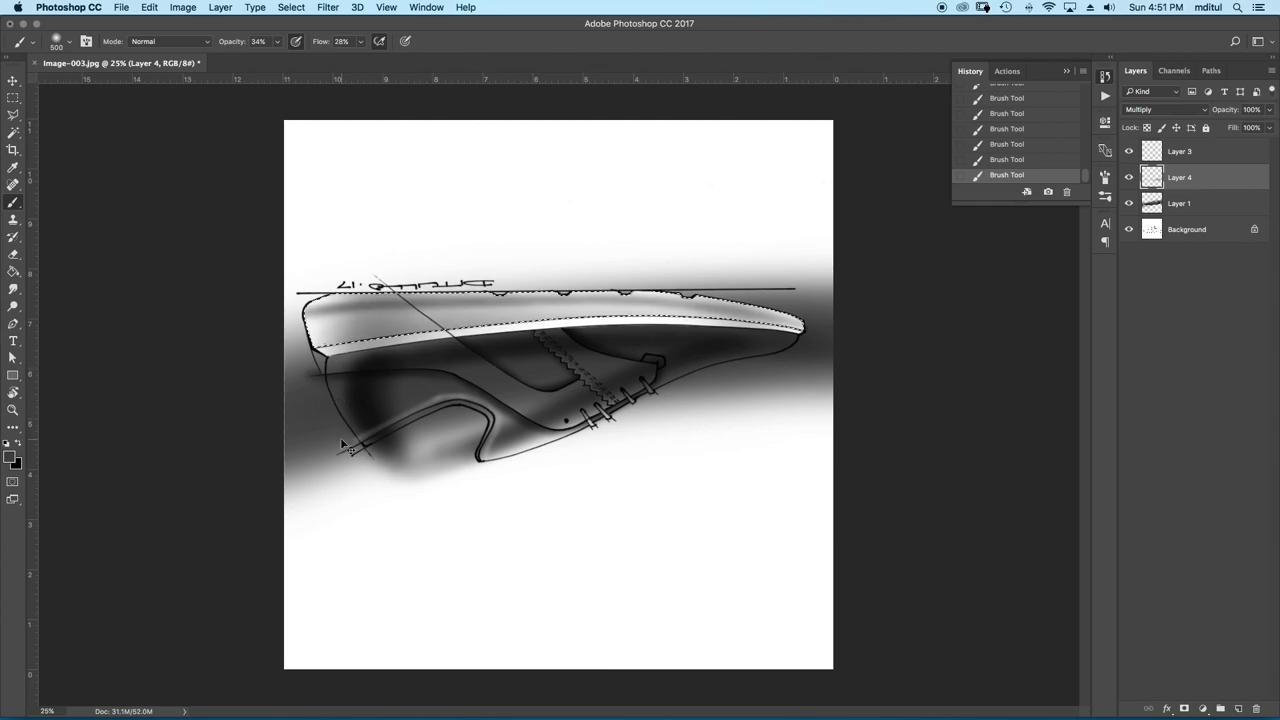
{"action": "key", "text": "super+d"}
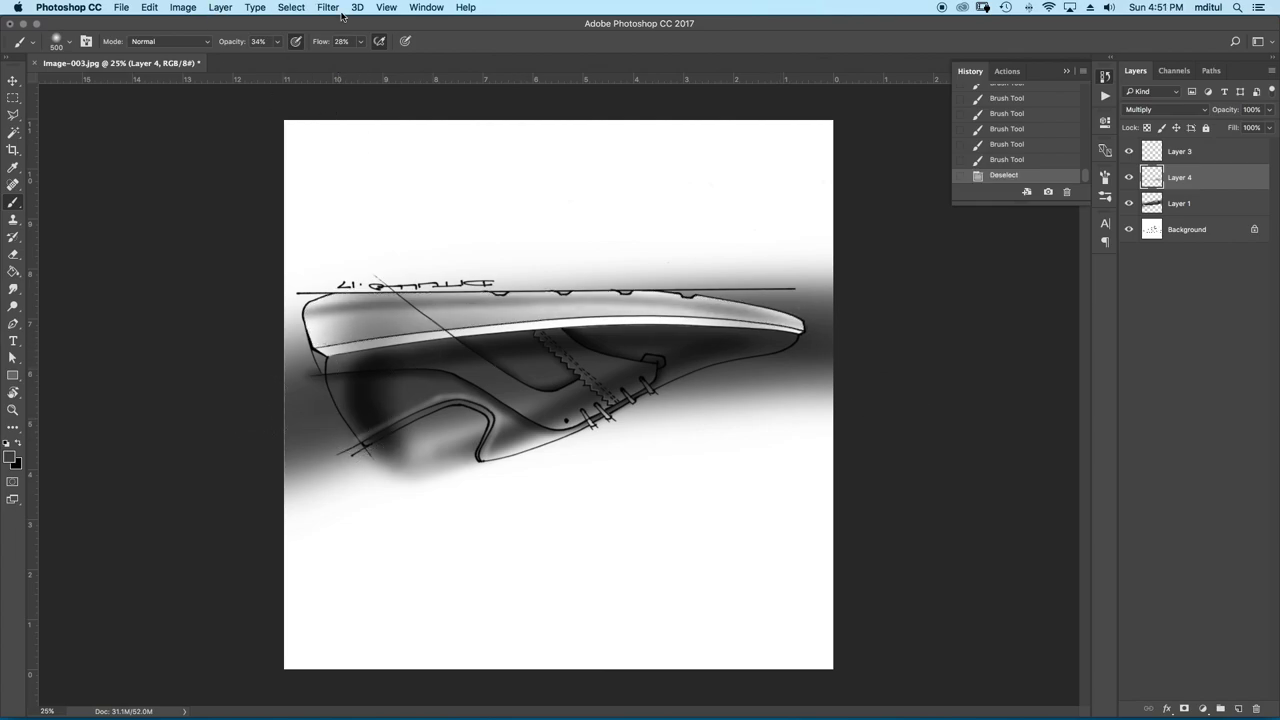
Add Noise grain to the shading and rotate the view so the shoe sits upright
{"action": "left_click", "coordinate": [340, 13]}
{"action": "mouse_move", "coordinate": [338, 204]}
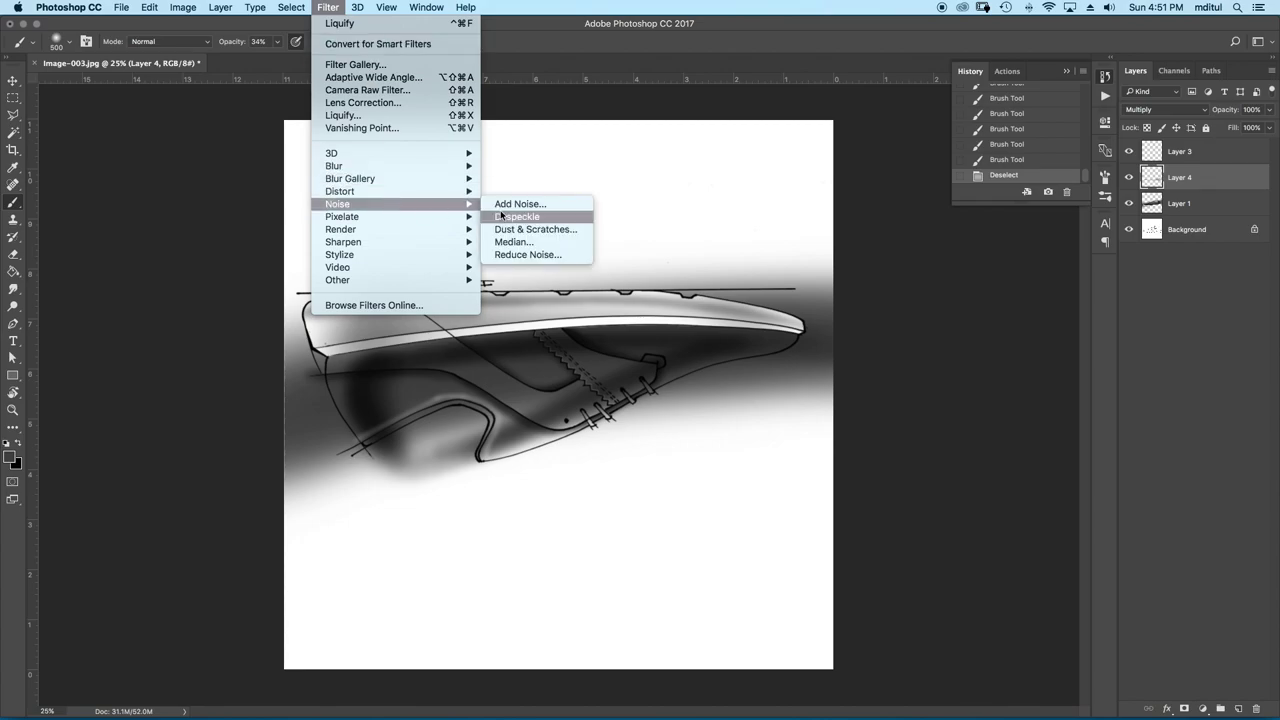
{"action": "left_click", "coordinate": [500, 204]}
{"action": "left_click", "coordinate": [718, 222]}
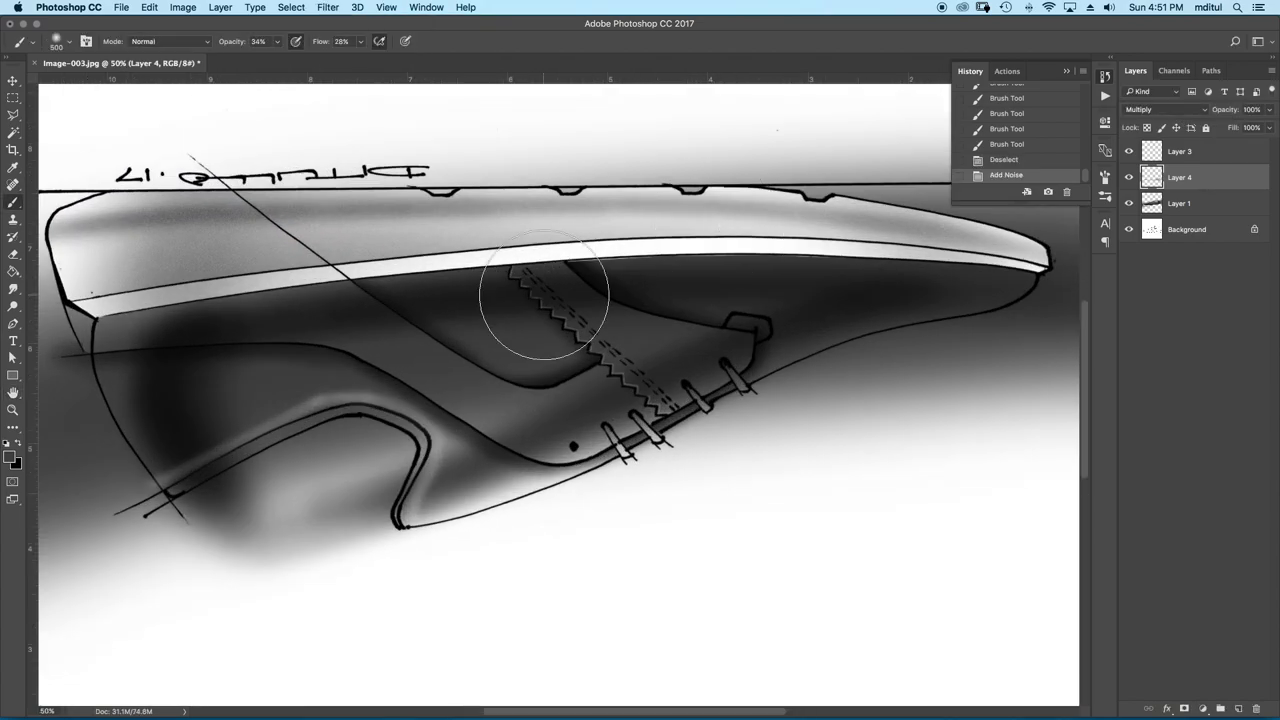
{"action": "key", "text": "r"}
{"action": "left_click_drag", "start_coordinate": [543, 300], "coordinate": [743, 487]}
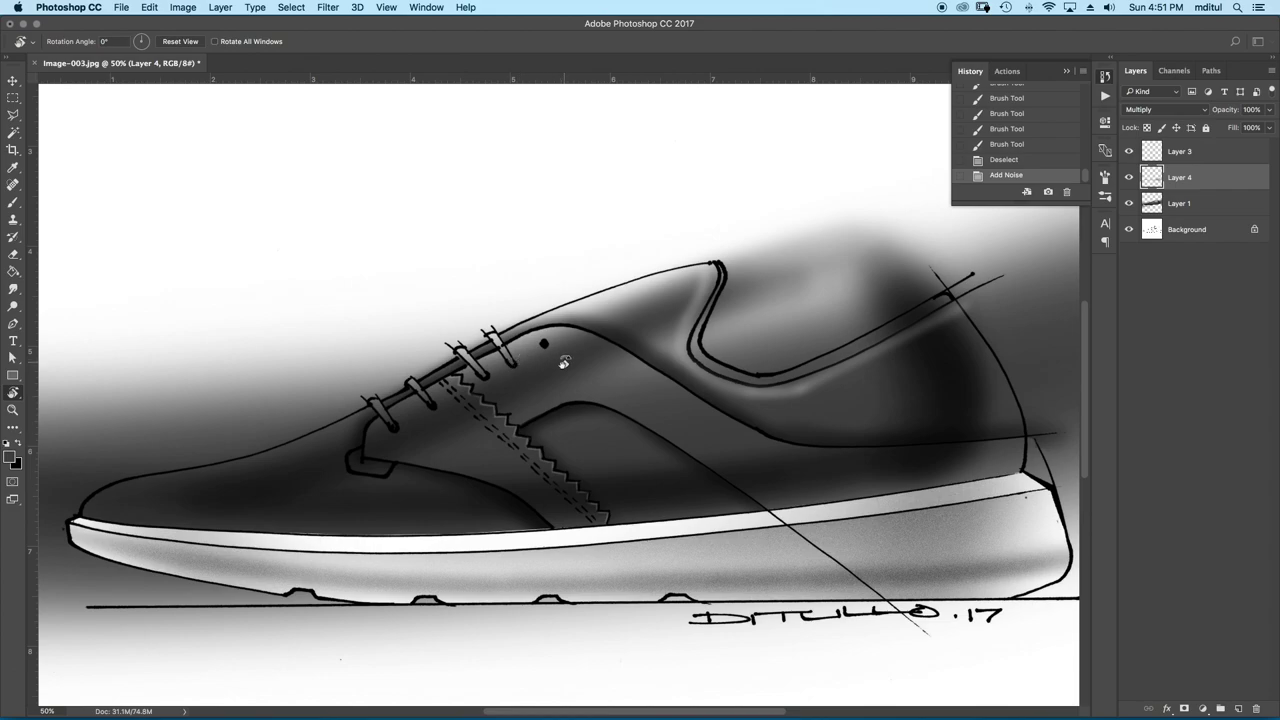
On a new layer above Layer 1, darken the lower collar line with a small brush
{"action": "left_click", "coordinate": [1189, 206]}
{"action": "left_click", "coordinate": [1238, 708]}
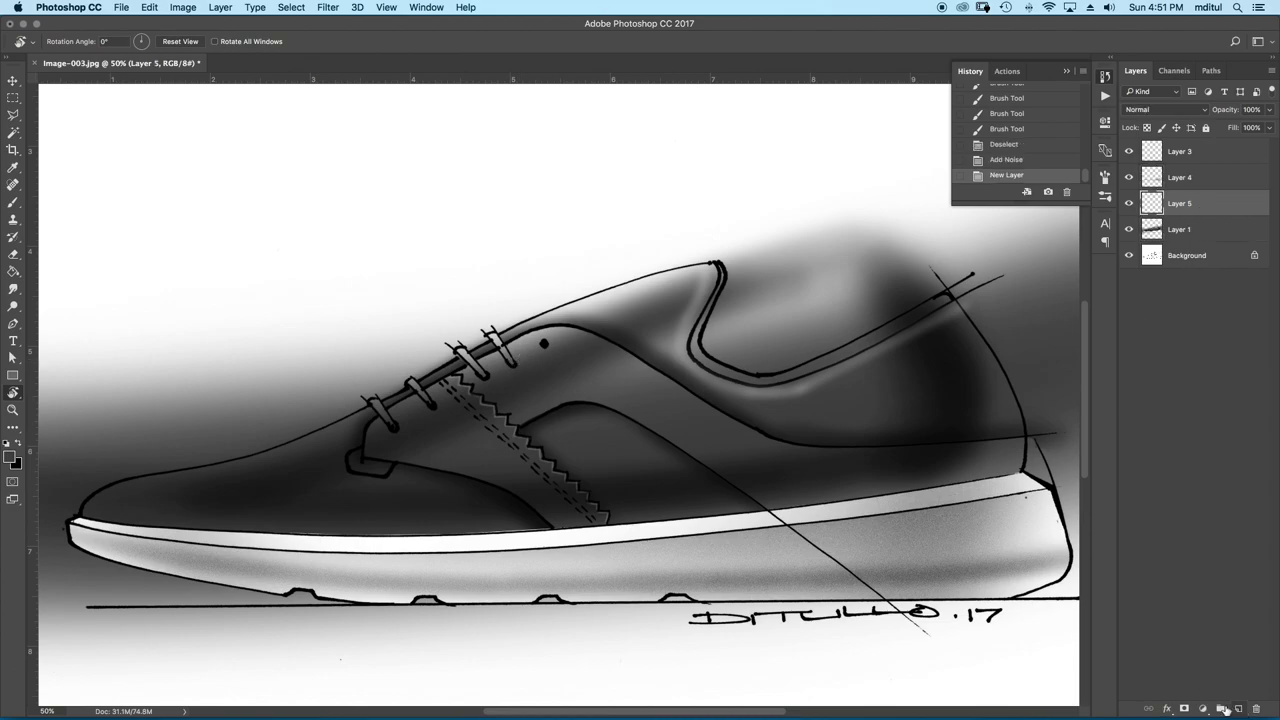
{"action": "left_click", "coordinate": [8, 201]}
{"action": "scroll", "coordinate": [652, 375], "scroll_direction": "up", "scroll_amount": 2}
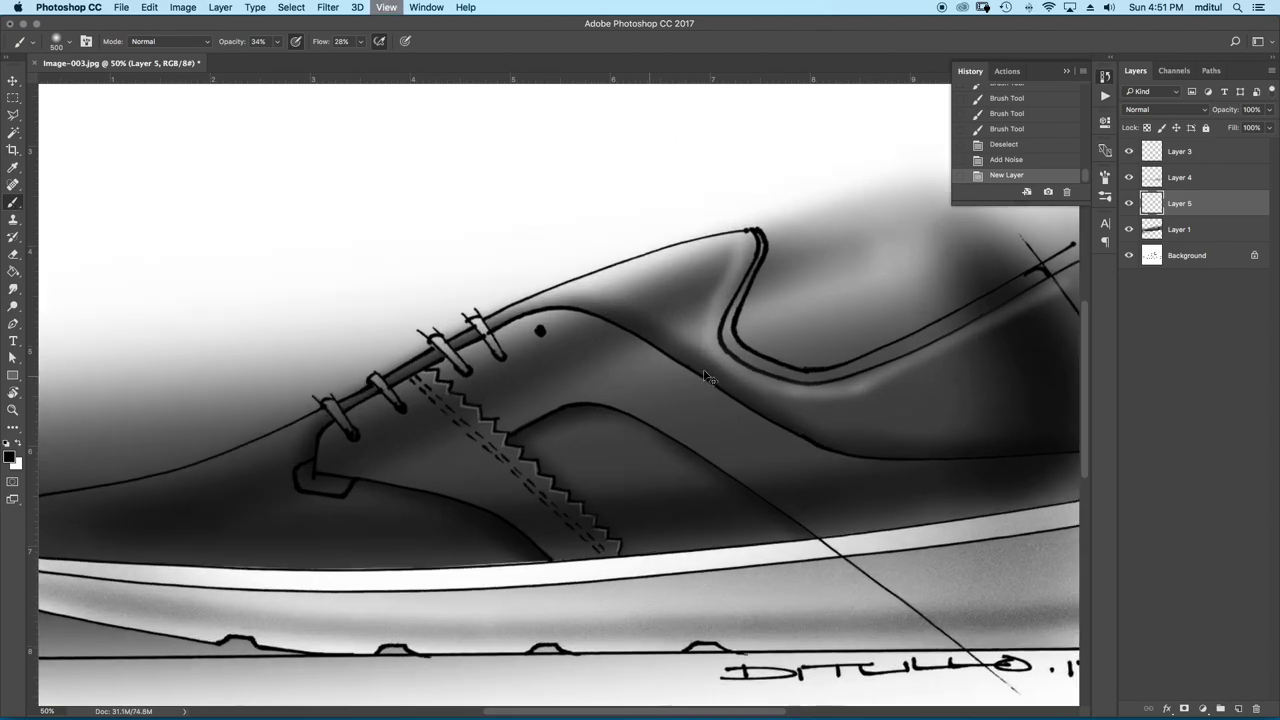
{"action": "scroll", "coordinate": [127, 403], "scroll_direction": "up", "scroll_amount": 2}
{"action": "scroll", "coordinate": [346, 409], "scroll_direction": "right", "scroll_amount": 10}
{"action": "left_click_drag", "start_coordinate": [640, 320], "coordinate": [255, 335]}
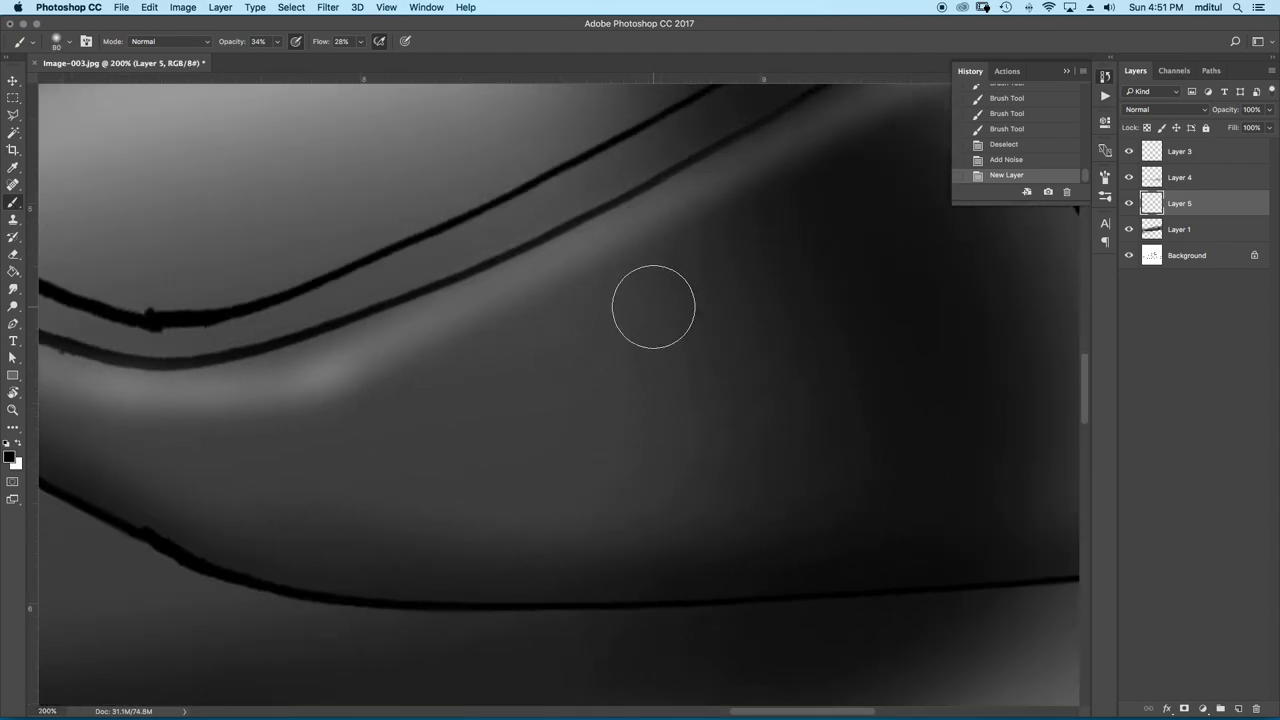
{"action": "key", "text": "bracketleft"}
{"action": "key", "text": "bracketleft"}
{"action": "left_click_drag", "start_coordinate": [176, 355], "coordinate": [190, 352]}
{"action": "mouse_move", "coordinate": [395, 315]}
{"action": "left_mouse_down"}
{"action": "mouse_move", "coordinate": [585, 215]}
{"action": "mouse_move", "coordinate": [423, 300]}
{"action": "mouse_move", "coordinate": [283, 337]}
{"action": "left_mouse_up"}
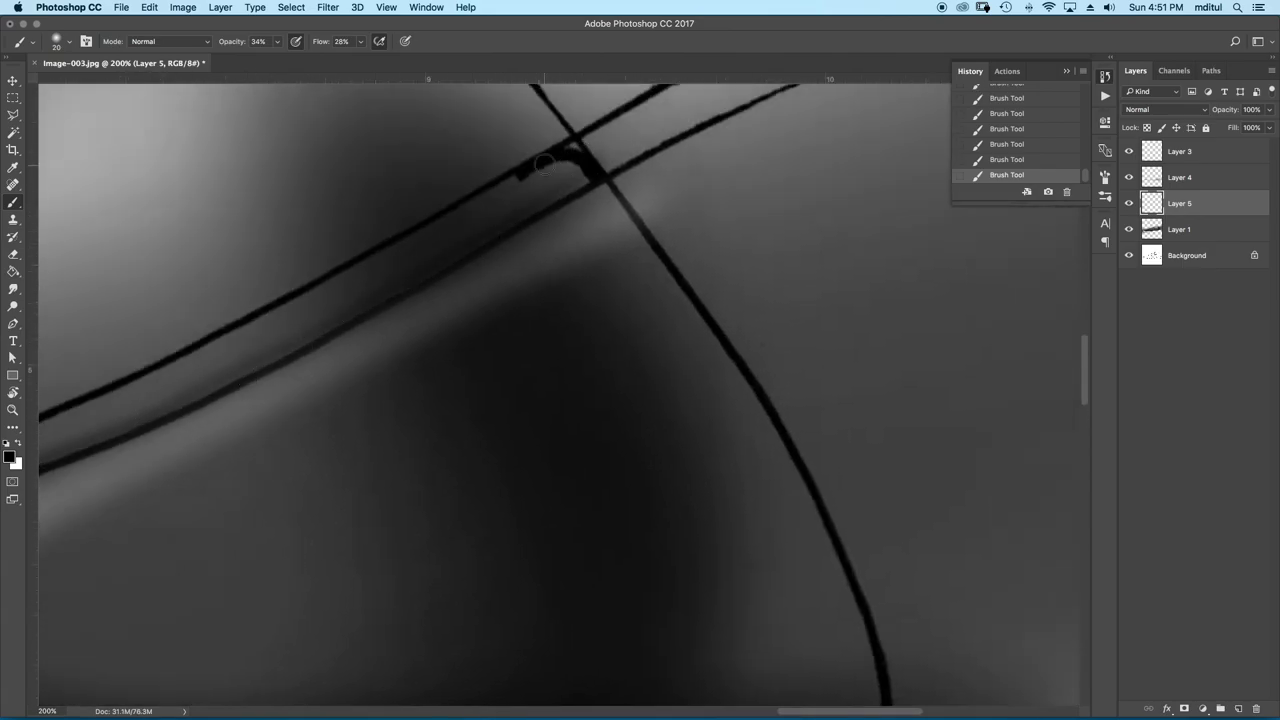
Merge the collar layer down into Layer 1
{"action": "key", "text": "super+minus"}
{"action": "key", "text": "super+minus"}
{"action": "right_click", "coordinate": [1195, 202]}
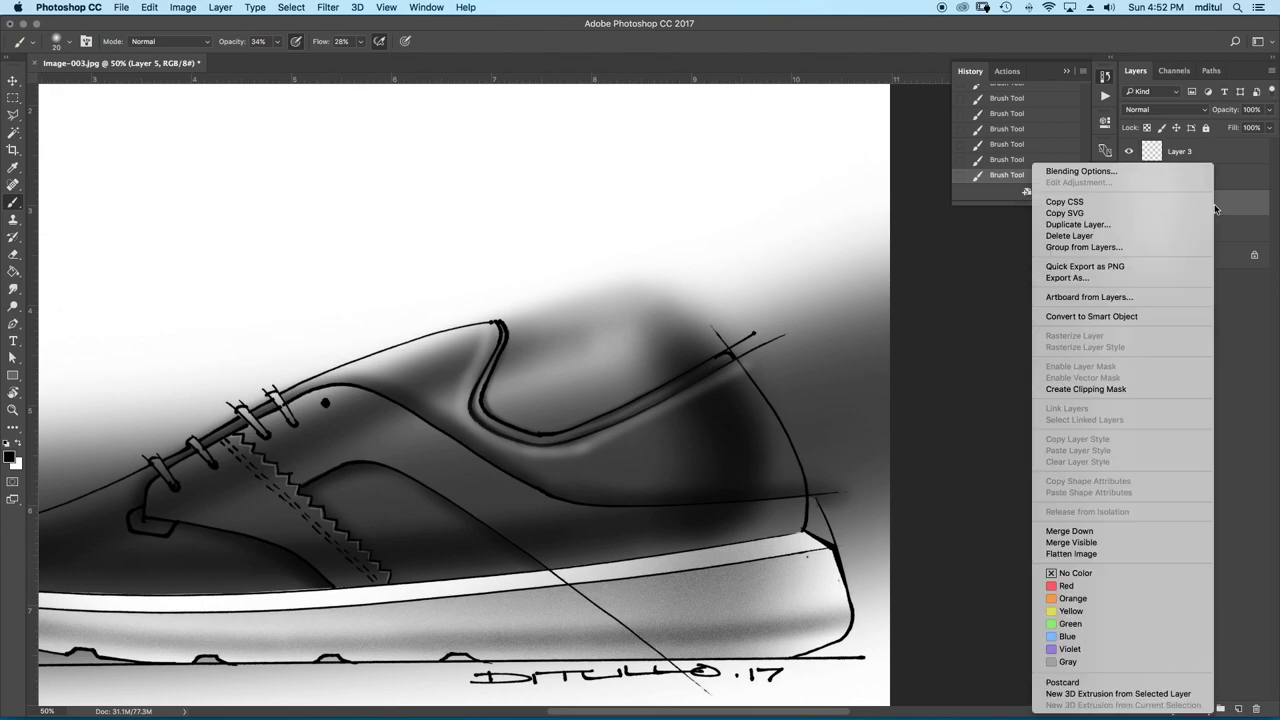
{"action": "left_click", "coordinate": [1146, 530]}
Lighten the dark background above the toe with 125 px white brush strokes
{"action": "key", "text": "super+minus"}
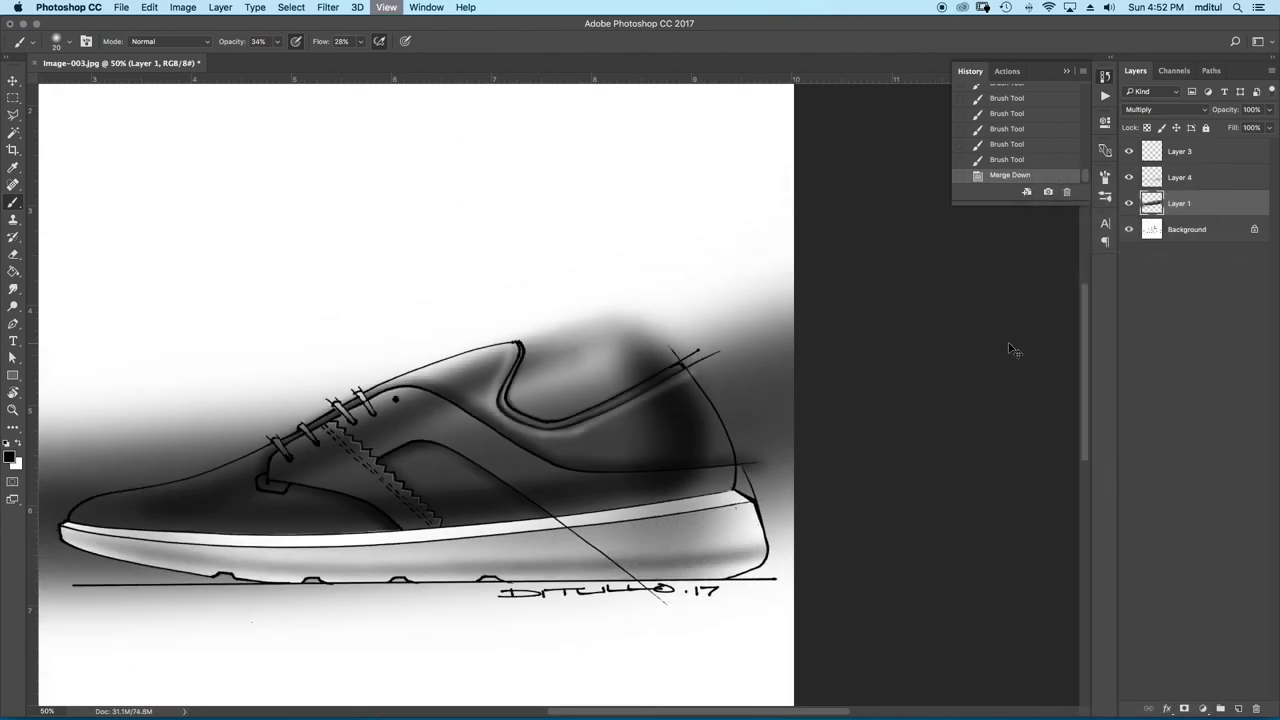
{"action": "key", "text": "super+plus"}
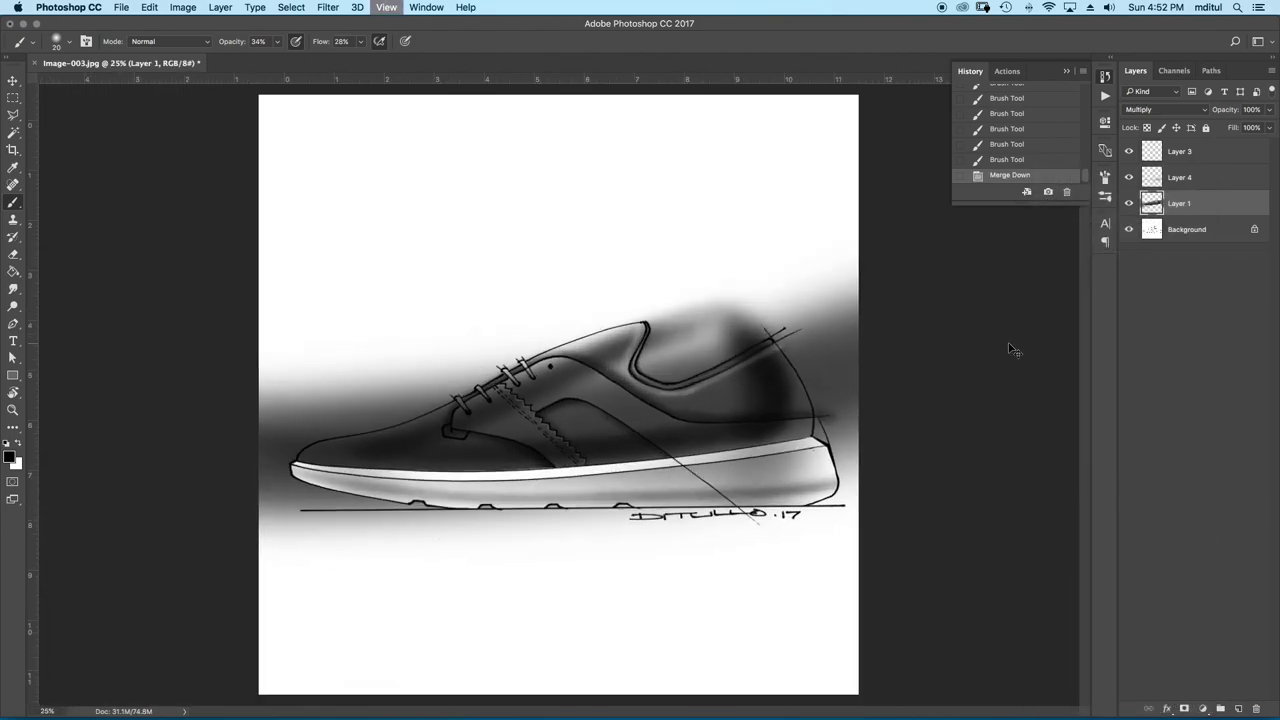
{"action": "key", "text": "super+plus"}
{"action": "key", "text": "super+plus"}
{"action": "scroll", "coordinate": [600, 400], "scroll_direction": "left", "scroll_amount": 5}
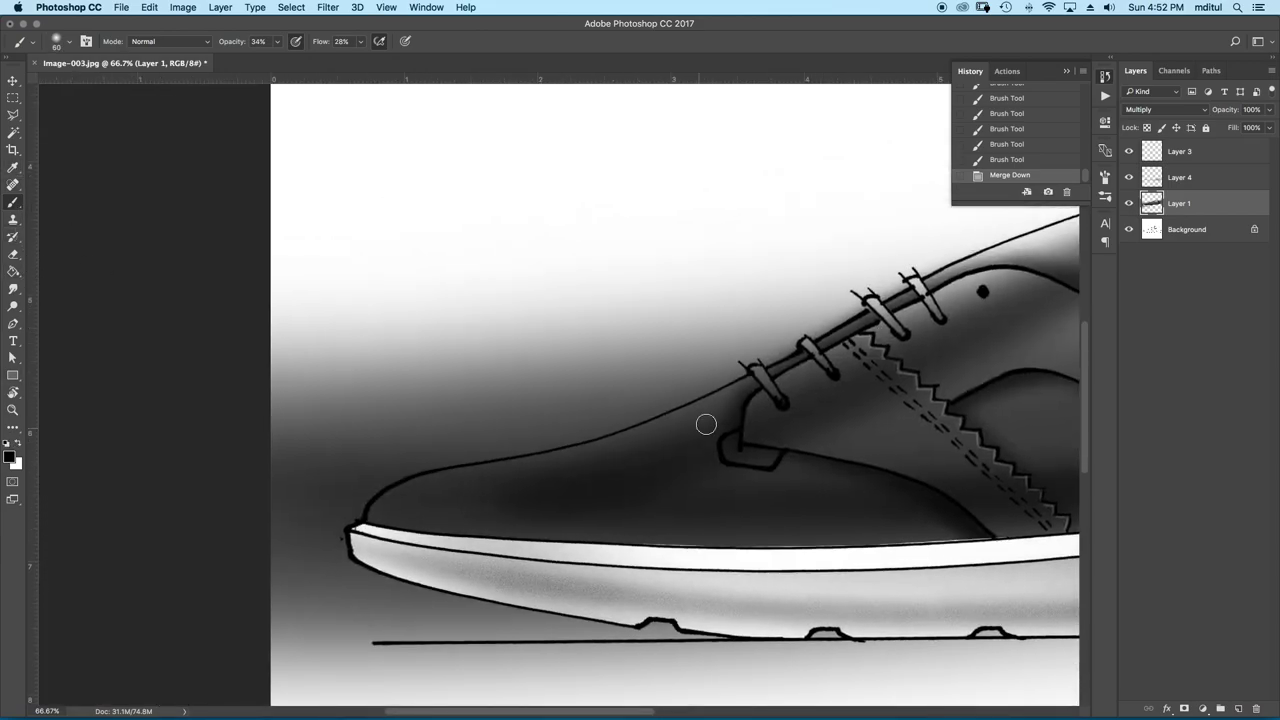
{"action": "key", "text": "bracketright"}
{"action": "key", "text": "bracketright"}
{"action": "key", "text": "bracketright"}
{"action": "key", "text": "x"}
{"action": "left_click_drag", "start_coordinate": [669, 400], "coordinate": [423, 429]}
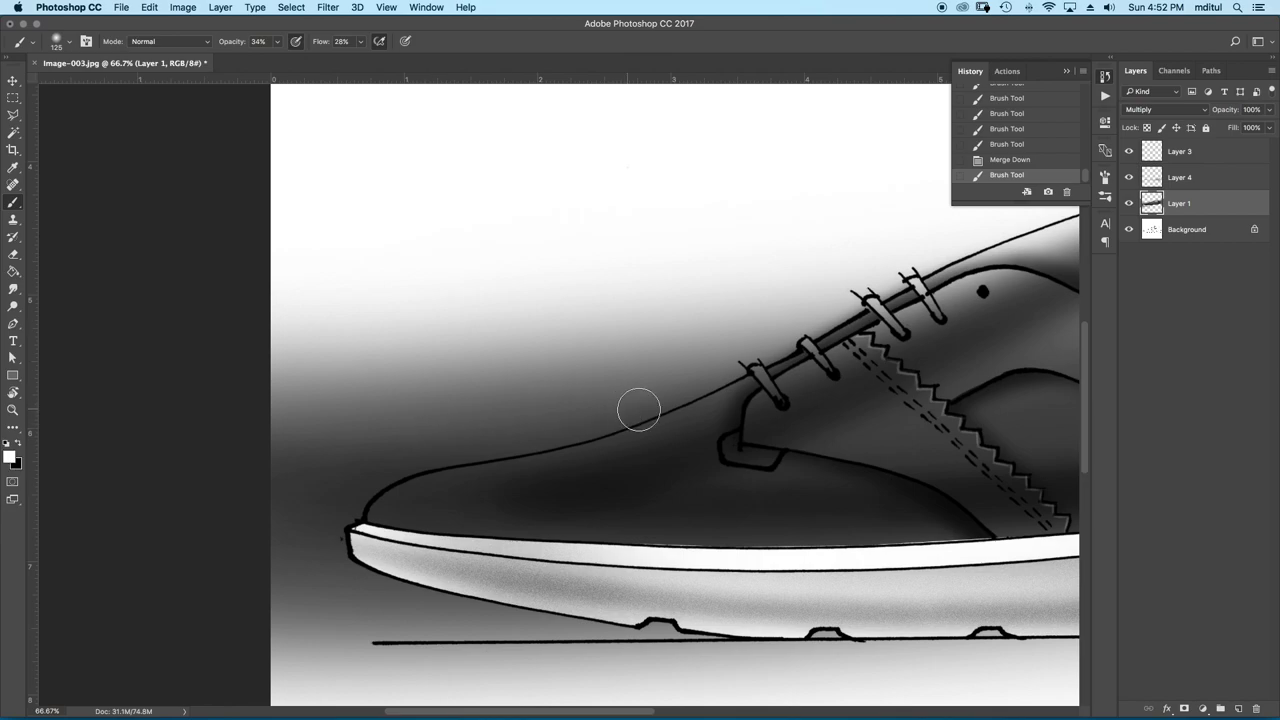
{"action": "left_click_drag", "start_coordinate": [639, 410], "coordinate": [400, 470]}
{"action": "mouse_move", "coordinate": [400, 470]}
{"action": "left_mouse_down"}
{"action": "mouse_move", "coordinate": [686, 400]}
{"action": "mouse_move", "coordinate": [351, 491]}
{"action": "mouse_move", "coordinate": [420, 500]}
{"action": "mouse_move", "coordinate": [497, 537]}
{"action": "left_mouse_up"}
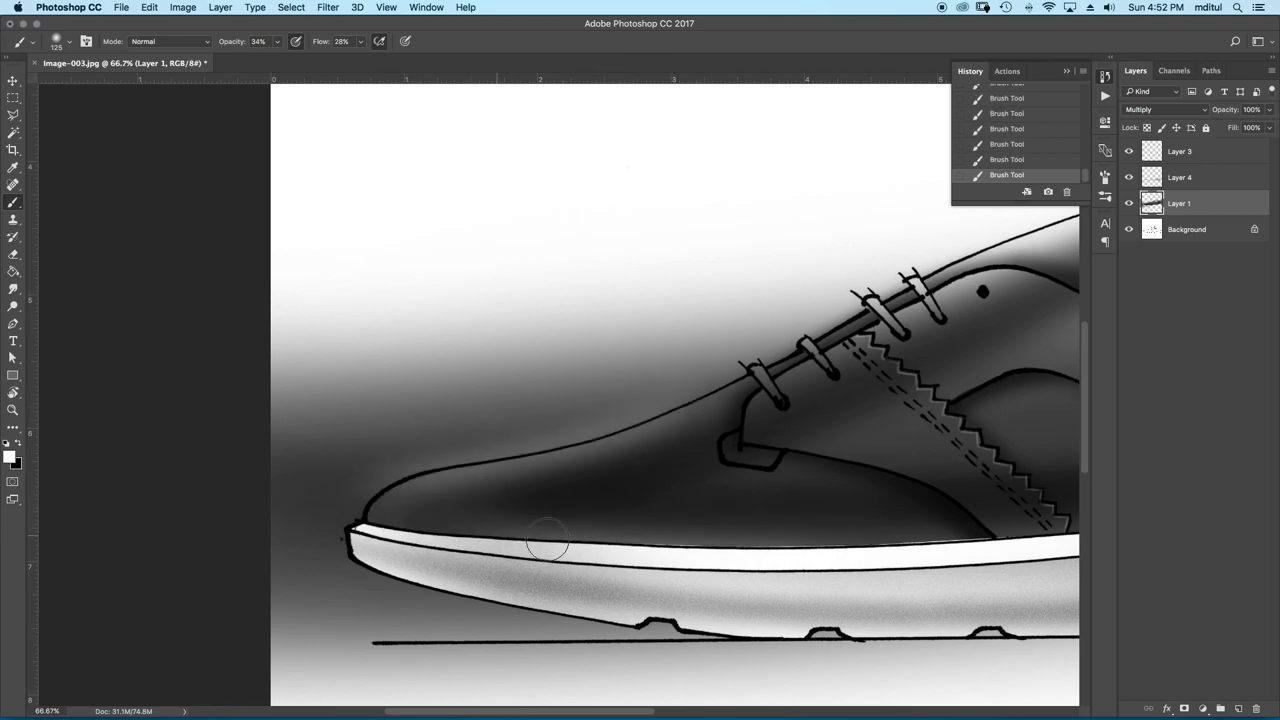
Pan the view across to the heel and back, and pick the Smudge tool
{"action": "scroll", "coordinate": [423, 551], "scroll_direction": "right", "scroll_amount": 10}
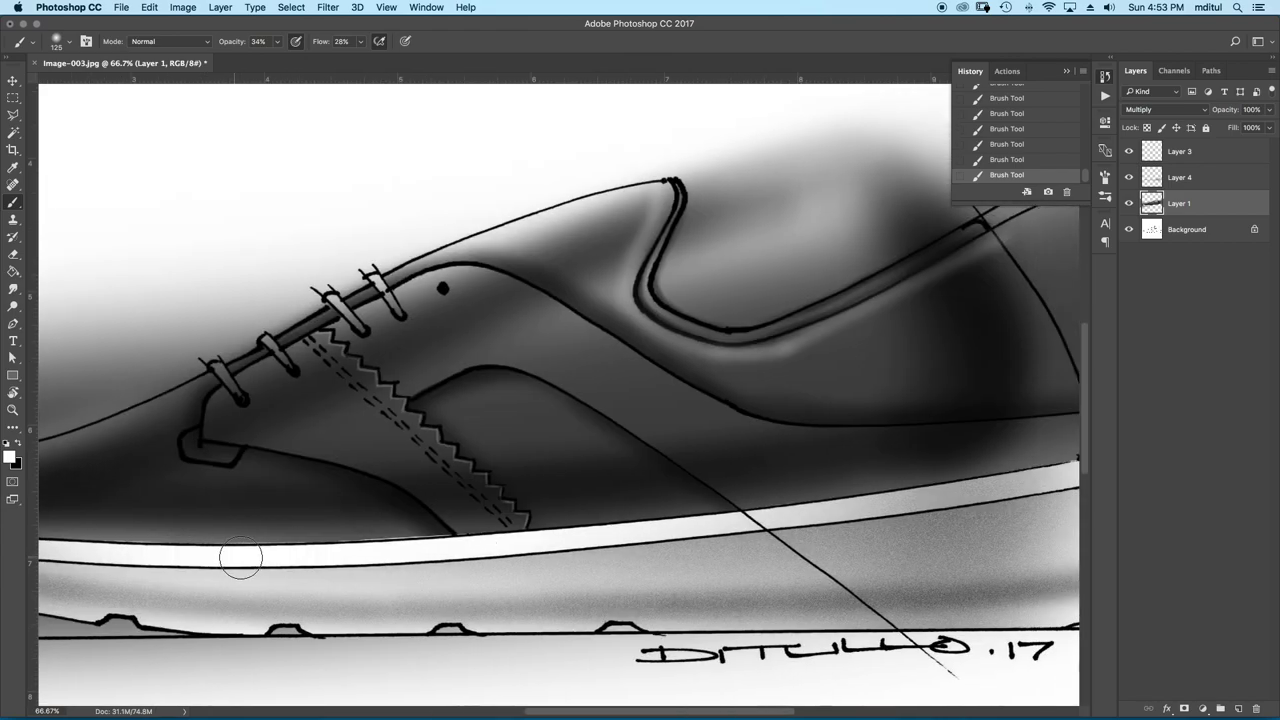
{"action": "left_click_drag", "start_coordinate": [845, 506], "coordinate": [701, 520]}
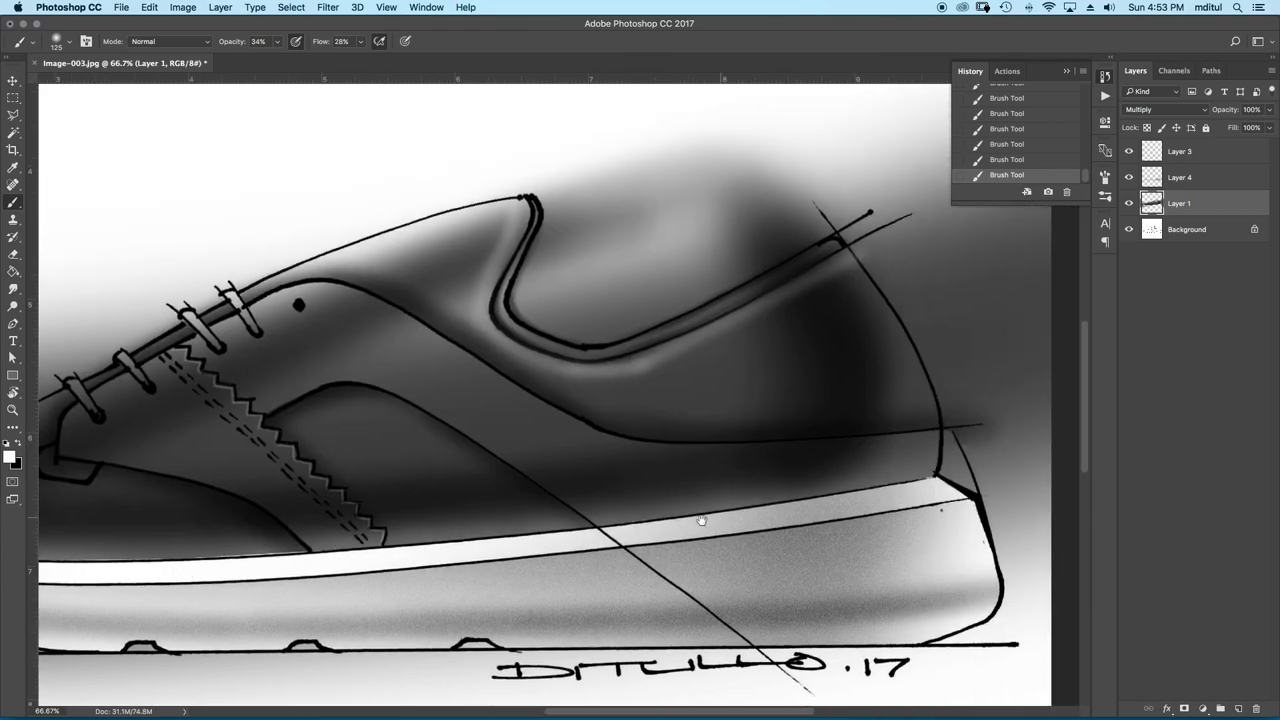
{"action": "scroll", "coordinate": [917, 469], "scroll_direction": "left", "scroll_amount": 5}
{"action": "scroll", "coordinate": [600, 400], "scroll_direction": "left", "scroll_amount": 5}
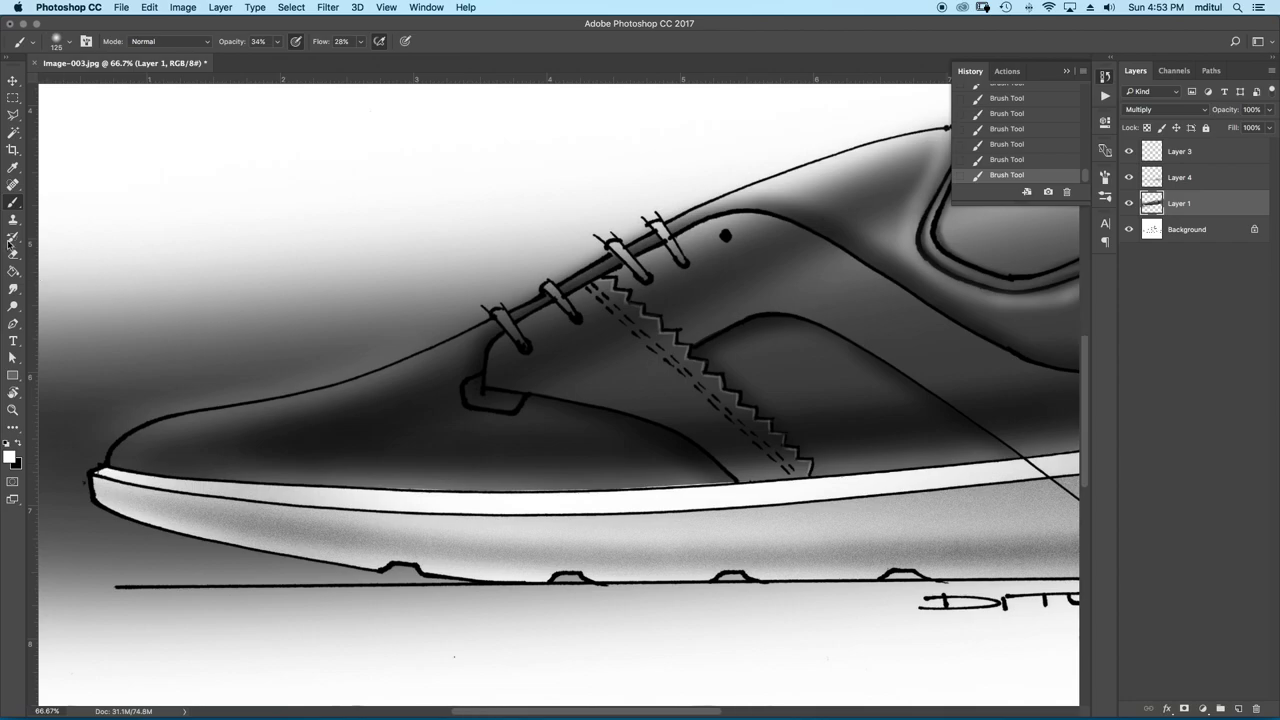
{"action": "left_click", "coordinate": [13, 288]}
{"action": "scroll", "coordinate": [490, 445], "scroll_direction": "up", "scroll_amount": 1}
{"action": "scroll", "coordinate": [490, 445], "scroll_direction": "up", "scroll_amount": 1}
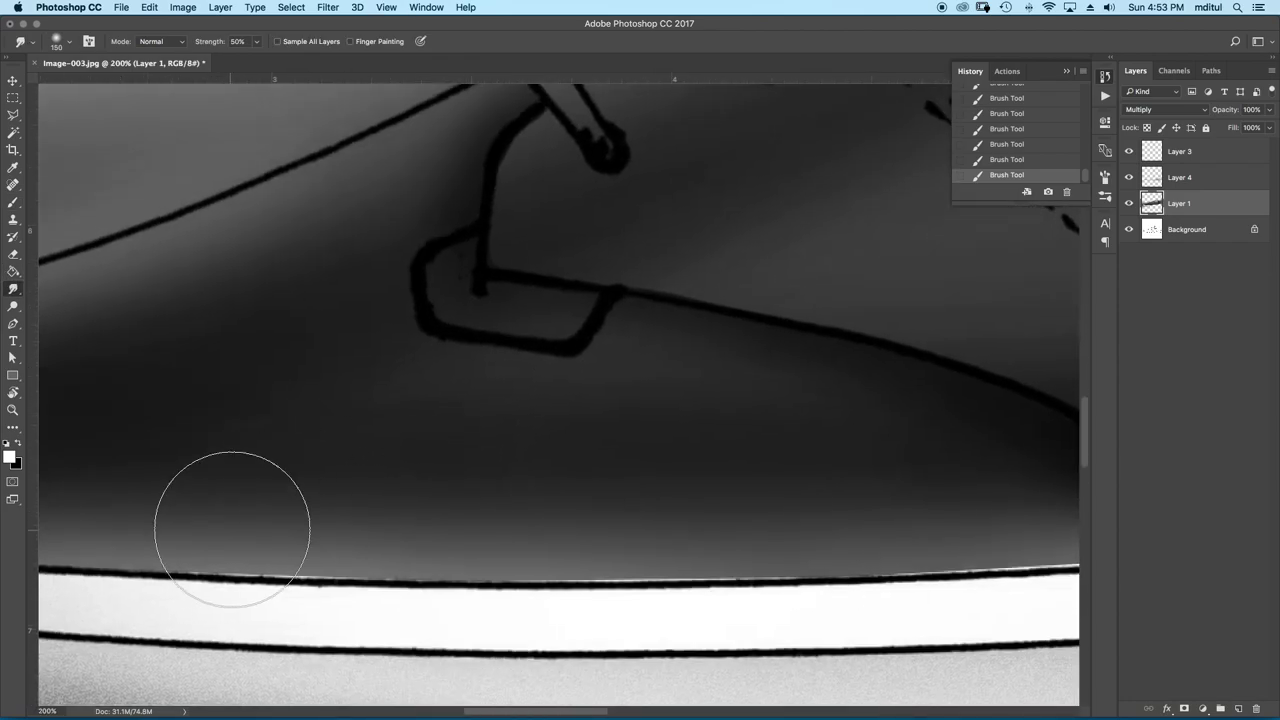
Smudge at 200% along the upper/midsole edge to blend the dark shading, then inspect the result
{"action": "mouse_move", "coordinate": [232, 530]}
{"action": "left_mouse_down"}
{"action": "mouse_move", "coordinate": [214, 529]}
{"action": "mouse_move", "coordinate": [363, 557]}
{"action": "mouse_move", "coordinate": [783, 563]}
{"action": "left_mouse_up"}
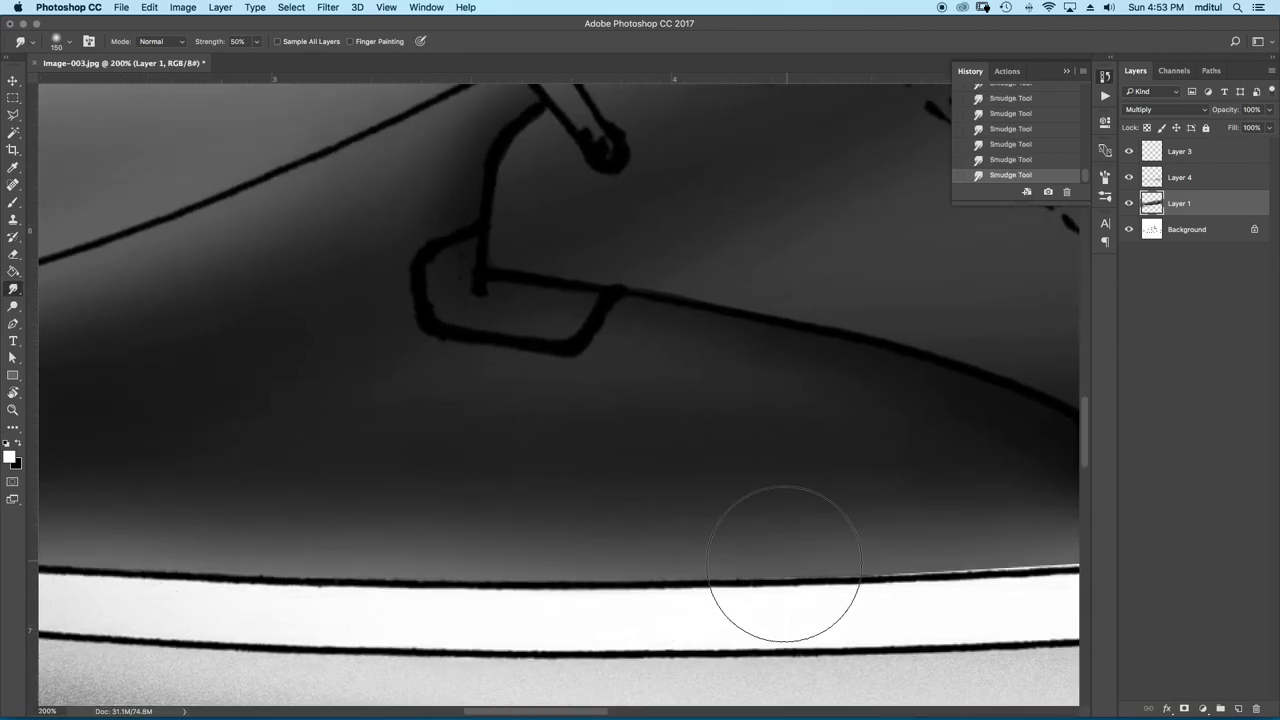
{"action": "scroll", "coordinate": [783, 563], "scroll_direction": "right", "scroll_amount": 5}
{"action": "mouse_move", "coordinate": [563, 577]}
{"action": "left_mouse_down"}
{"action": "mouse_move", "coordinate": [740, 577]}
{"action": "mouse_move", "coordinate": [882, 555]}
{"action": "left_mouse_up"}
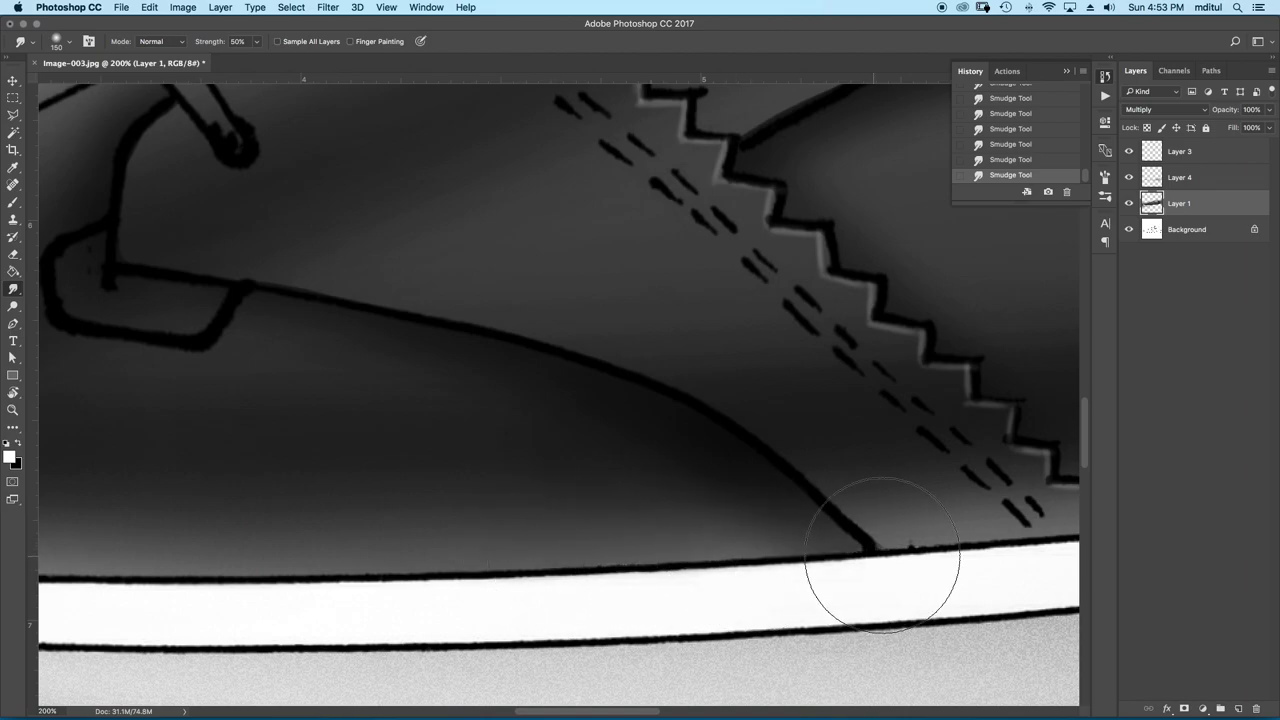
{"action": "scroll", "coordinate": [882, 555], "scroll_direction": "right", "scroll_amount": 5}
{"action": "scroll", "coordinate": [511, 520], "scroll_direction": "right", "scroll_amount": 5}
{"action": "scroll", "coordinate": [789, 503], "scroll_direction": "right", "scroll_amount": 5}
{"action": "scroll", "coordinate": [594, 526], "scroll_direction": "right", "scroll_amount": 5}
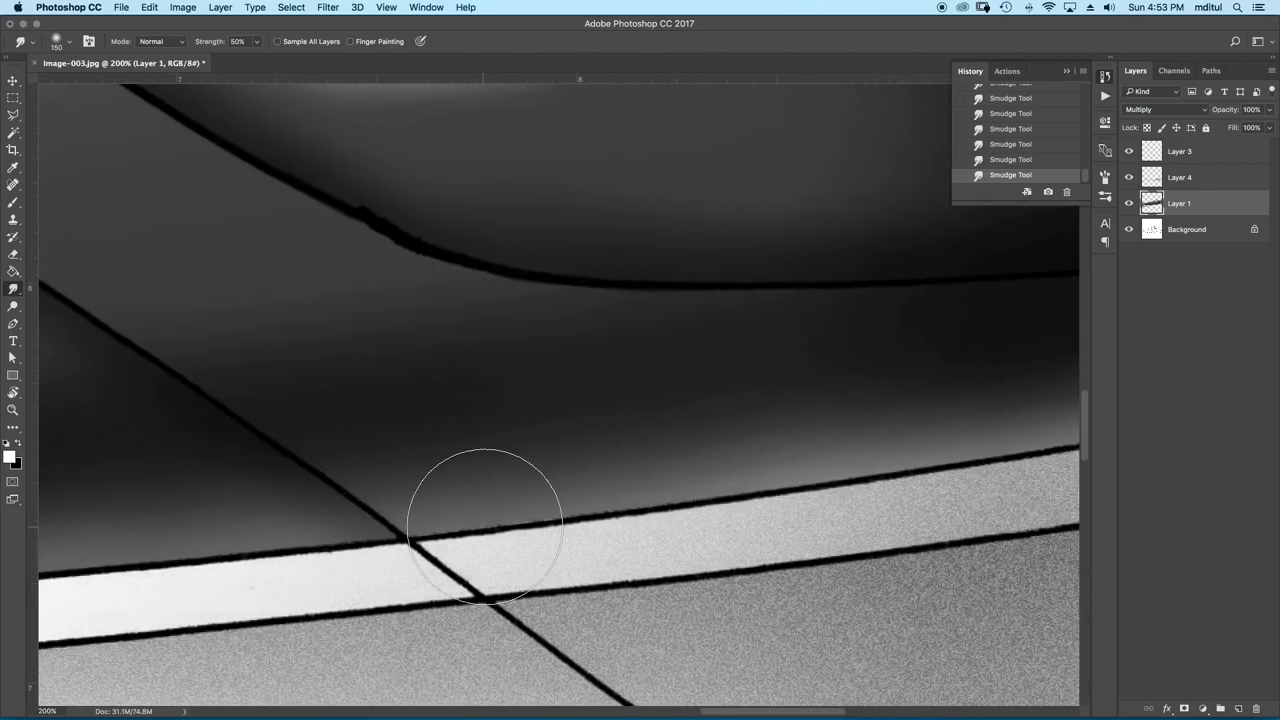
{"action": "scroll", "coordinate": [737, 470], "scroll_direction": "right", "scroll_amount": 5}
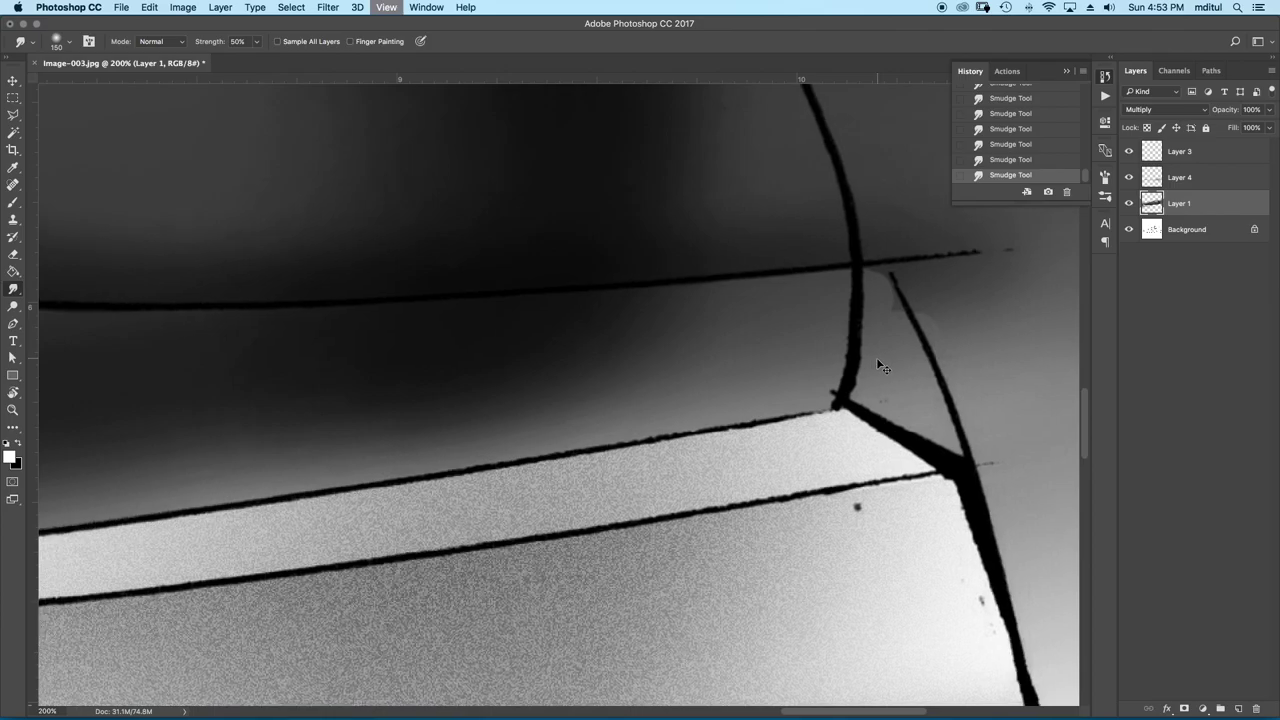
{"action": "scroll", "coordinate": [876, 357], "scroll_direction": "down", "scroll_amount": 5}
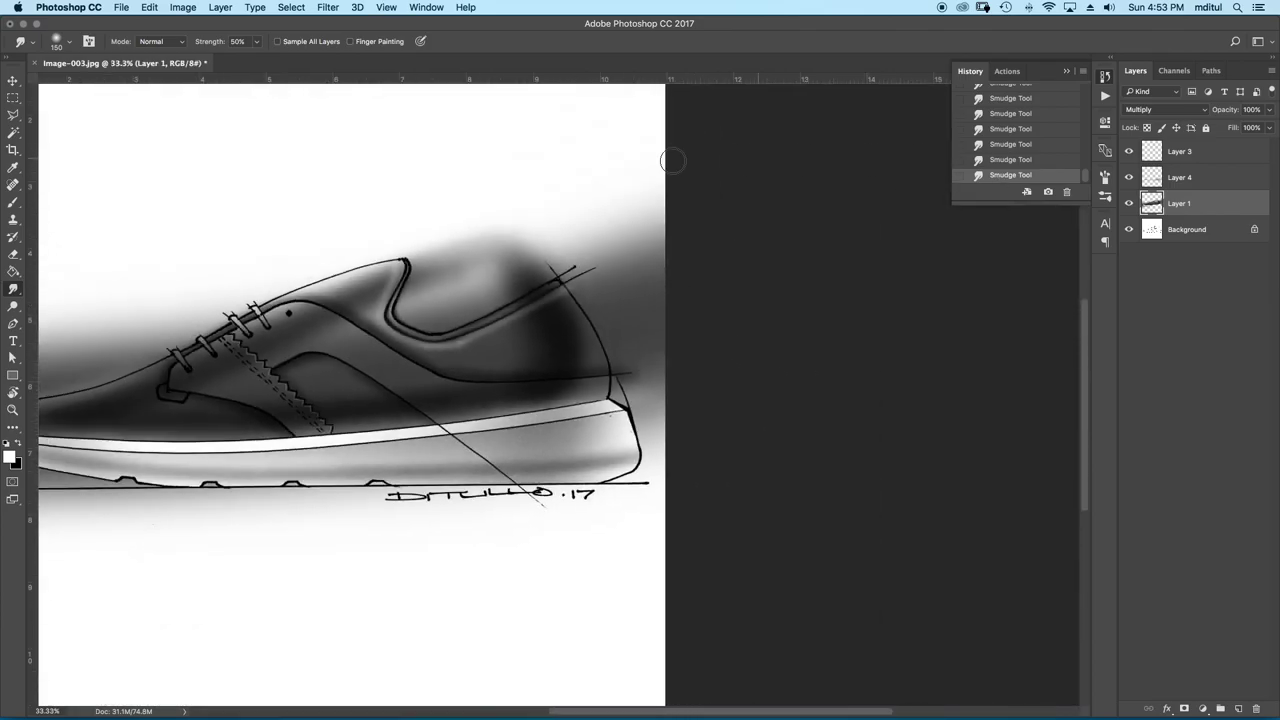
{"action": "scroll", "coordinate": [397, 240], "scroll_direction": "up", "scroll_amount": 3}
{"action": "scroll", "coordinate": [374, 280], "scroll_direction": "up", "scroll_amount": 3}
{"action": "scroll", "coordinate": [454, 374], "scroll_direction": "left", "scroll_amount": 5}
{"action": "scroll", "coordinate": [131, 213], "scroll_direction": "down", "scroll_amount": 1}
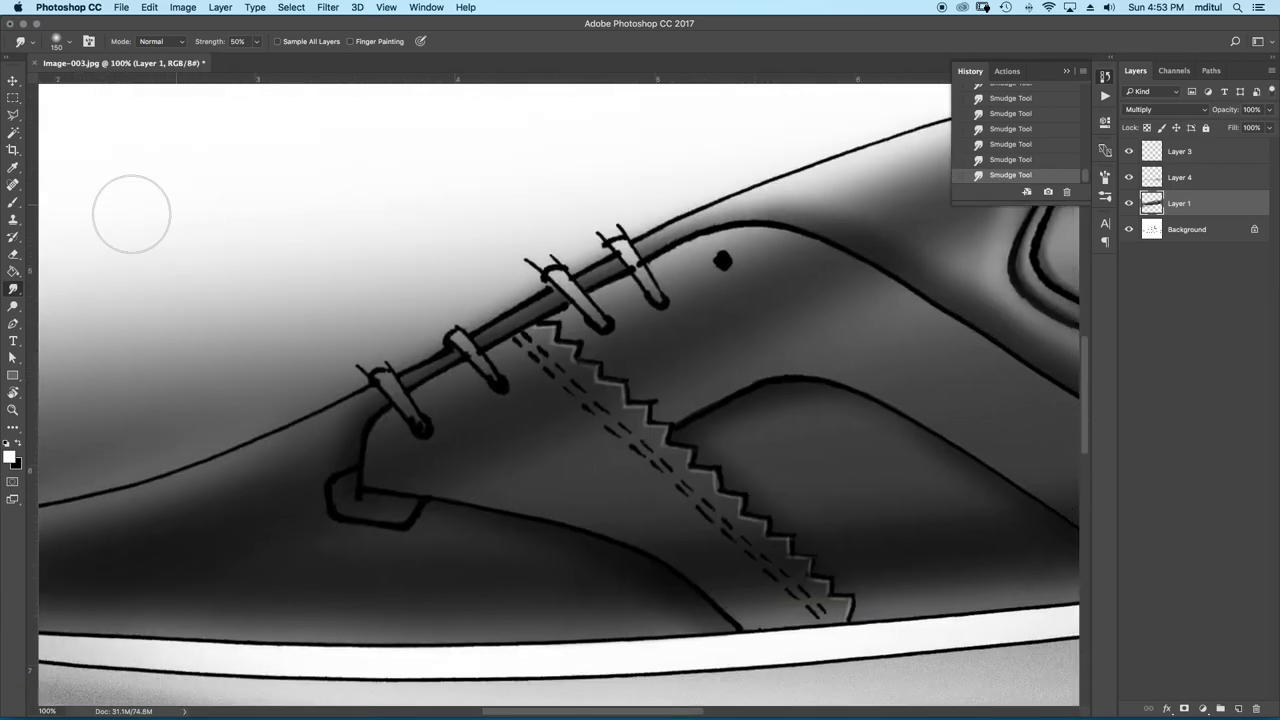
{"action": "left_click", "coordinate": [13, 202]}
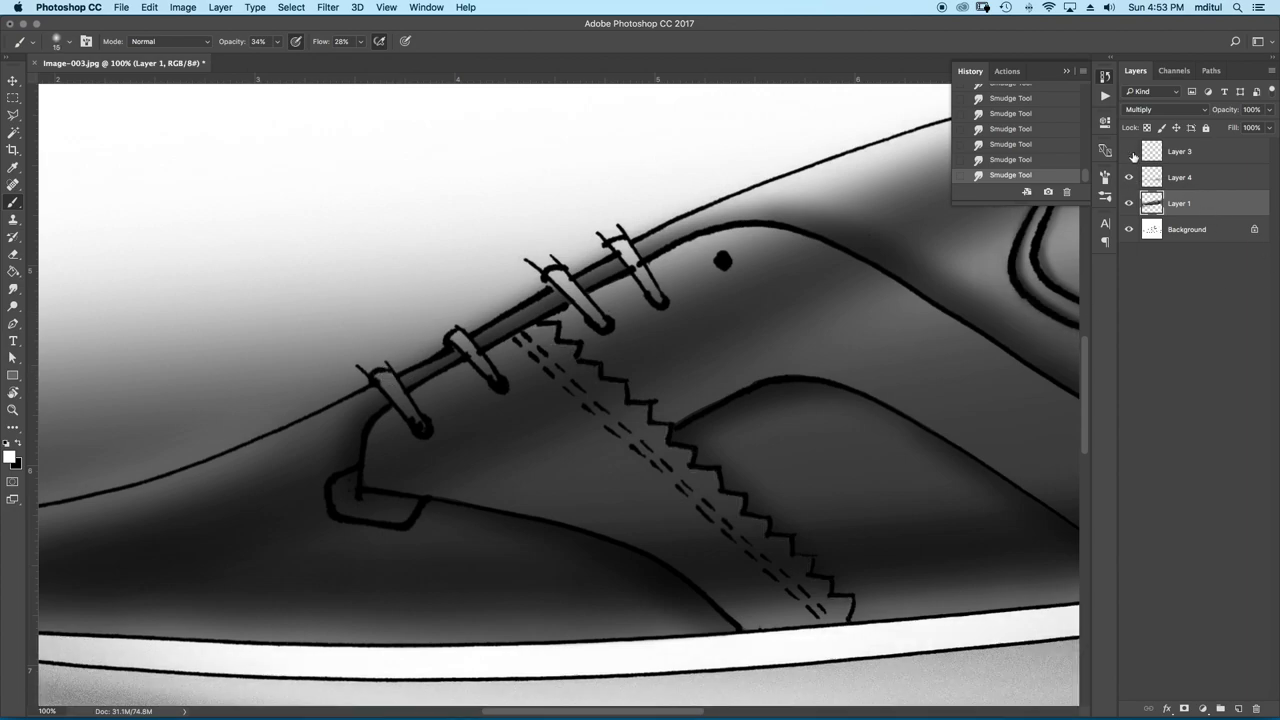
Brush light highlights on the lace loops on Layer 3, then black shading on Layer 1
{"action": "left_click", "coordinate": [1167, 160]}
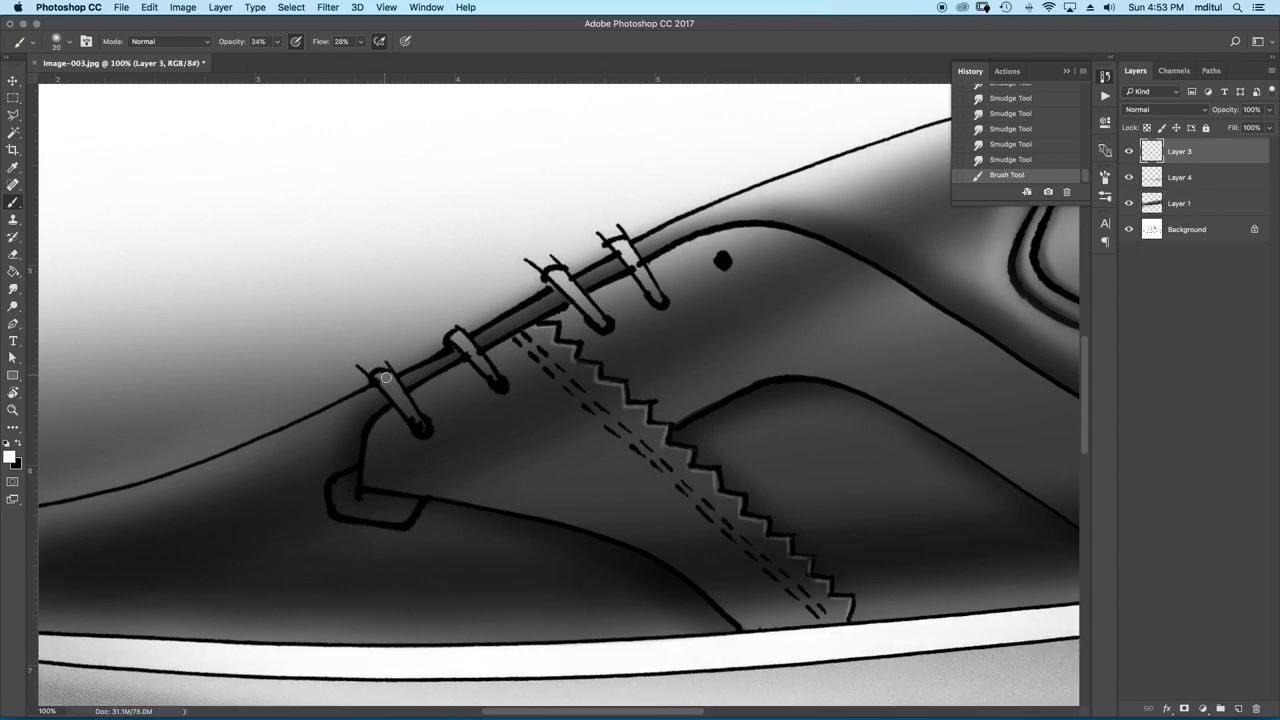
{"action": "left_click_drag", "start_coordinate": [385, 378], "coordinate": [406, 405]}
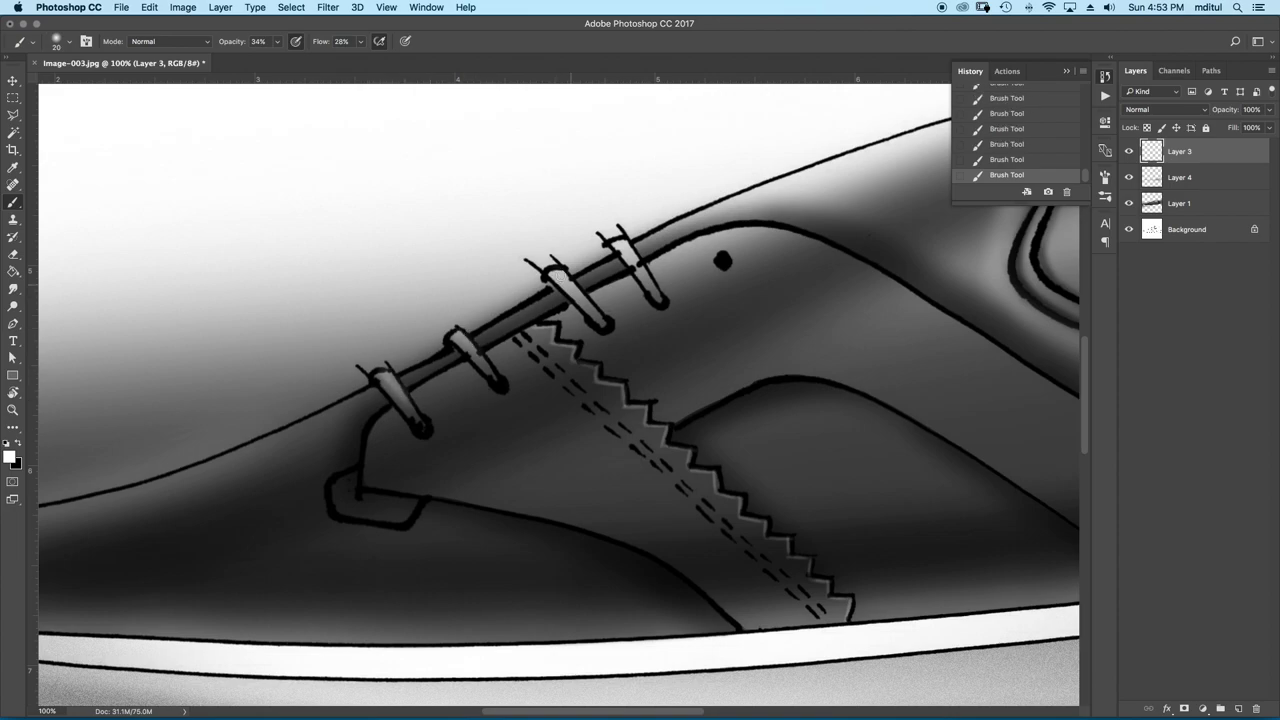
{"action": "left_click", "coordinate": [1197, 205]}
{"action": "key", "text": "x"}
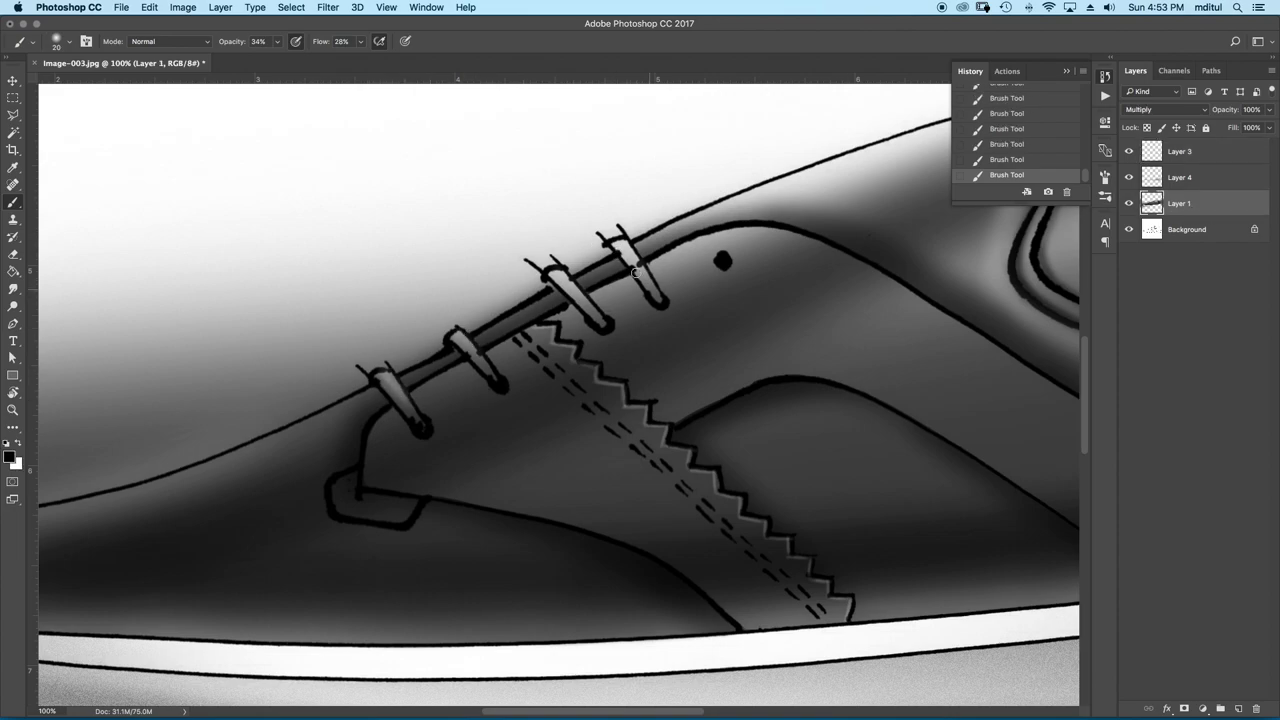
{"action": "left_click_drag", "start_coordinate": [634, 272], "coordinate": [657, 303]}
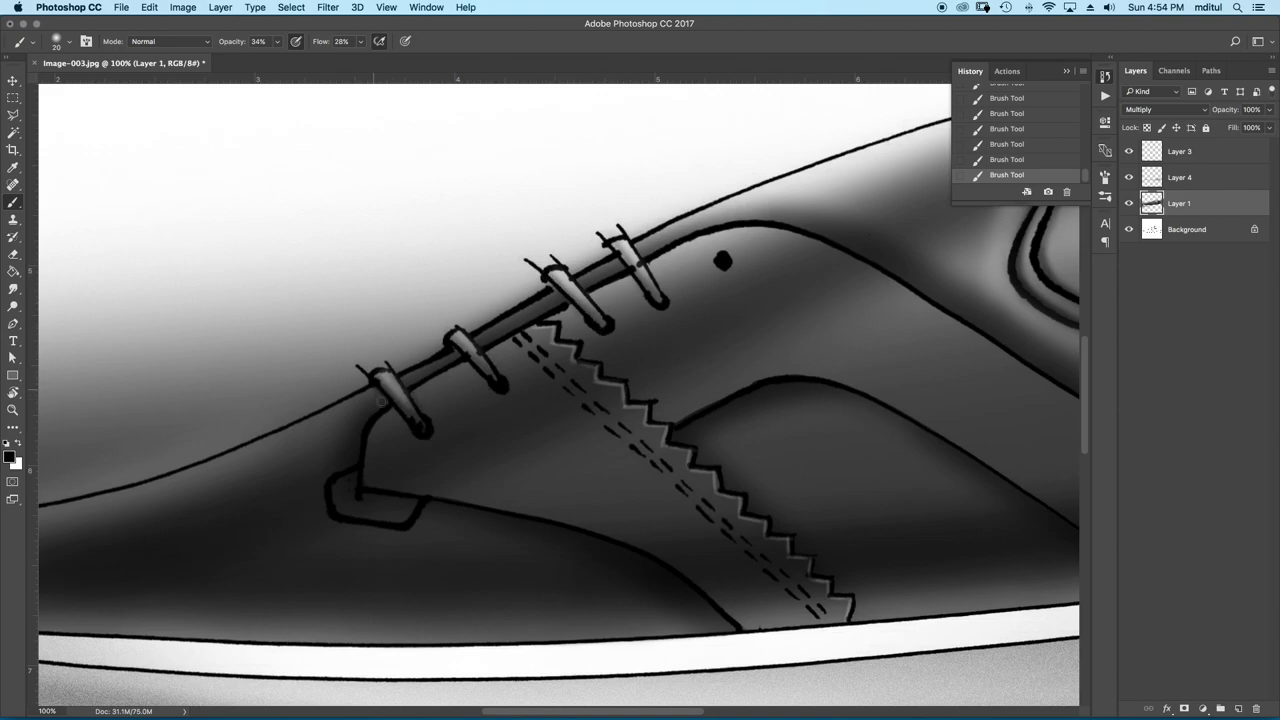
{"action": "key", "text": "ctrl+minus"}
{"action": "key", "text": "ctrl+minus"}
{"action": "key", "text": "ctrl+minus"}
{"action": "key", "text": "ctrl+minus"}
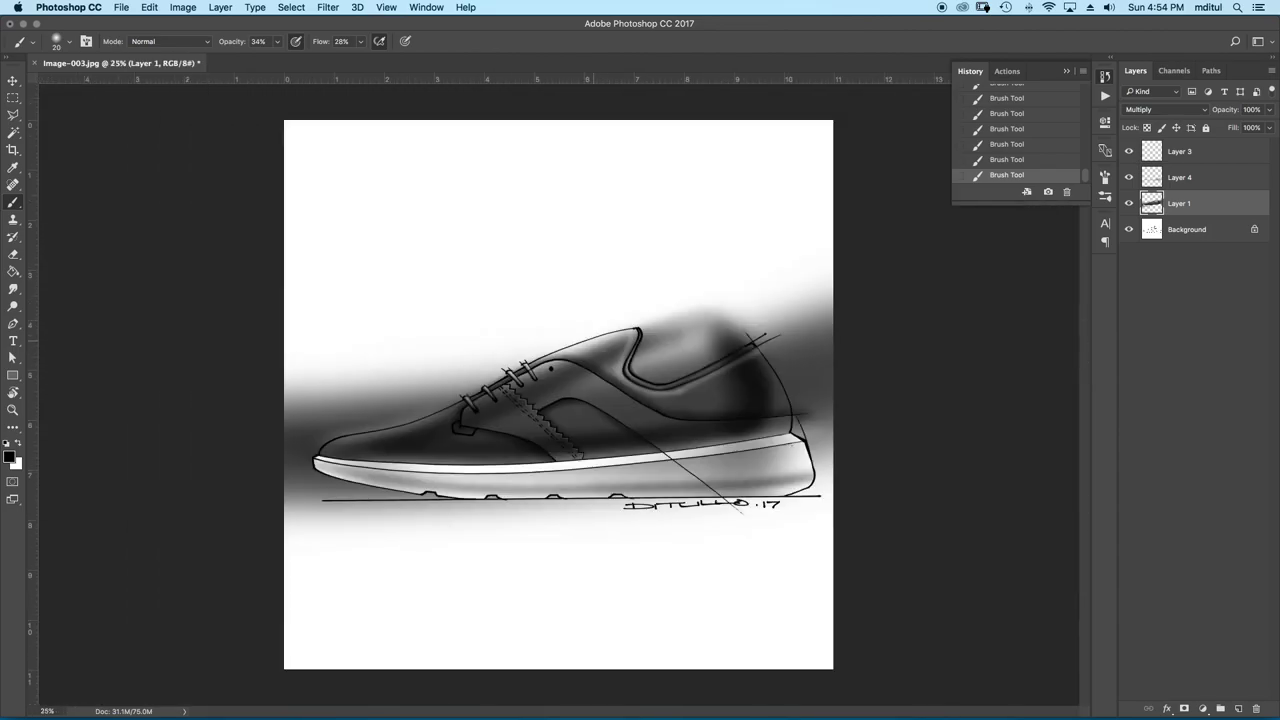
Trace a polygonal lasso outline around the shoe from collar to heel, toe and laces
{"action": "left_click", "coordinate": [12, 121]}
{"action": "key", "text": "ctrl+plus"}
{"action": "key", "text": "ctrl+plus"}
{"action": "key", "text": "ctrl+plus"}
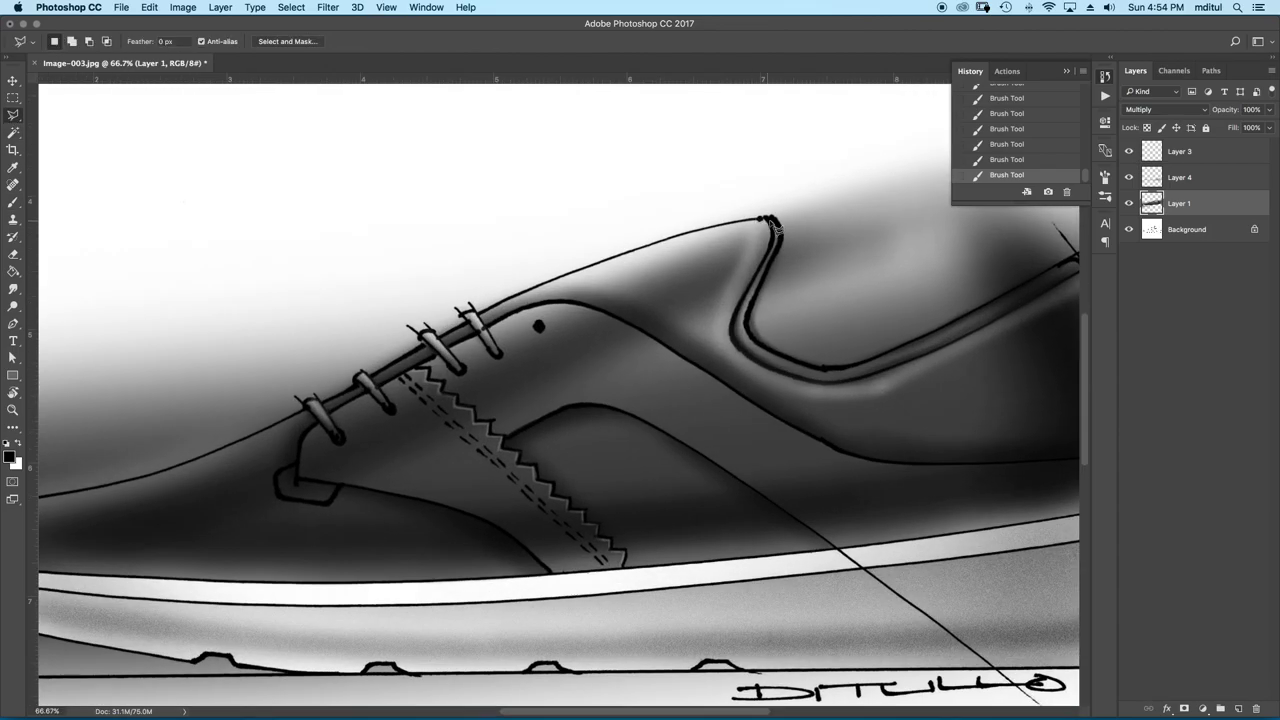
{"action": "left_click", "coordinate": [780, 250]}
{"action": "scroll", "coordinate": [1015, 272], "scroll_direction": "right", "scroll_amount": 3}
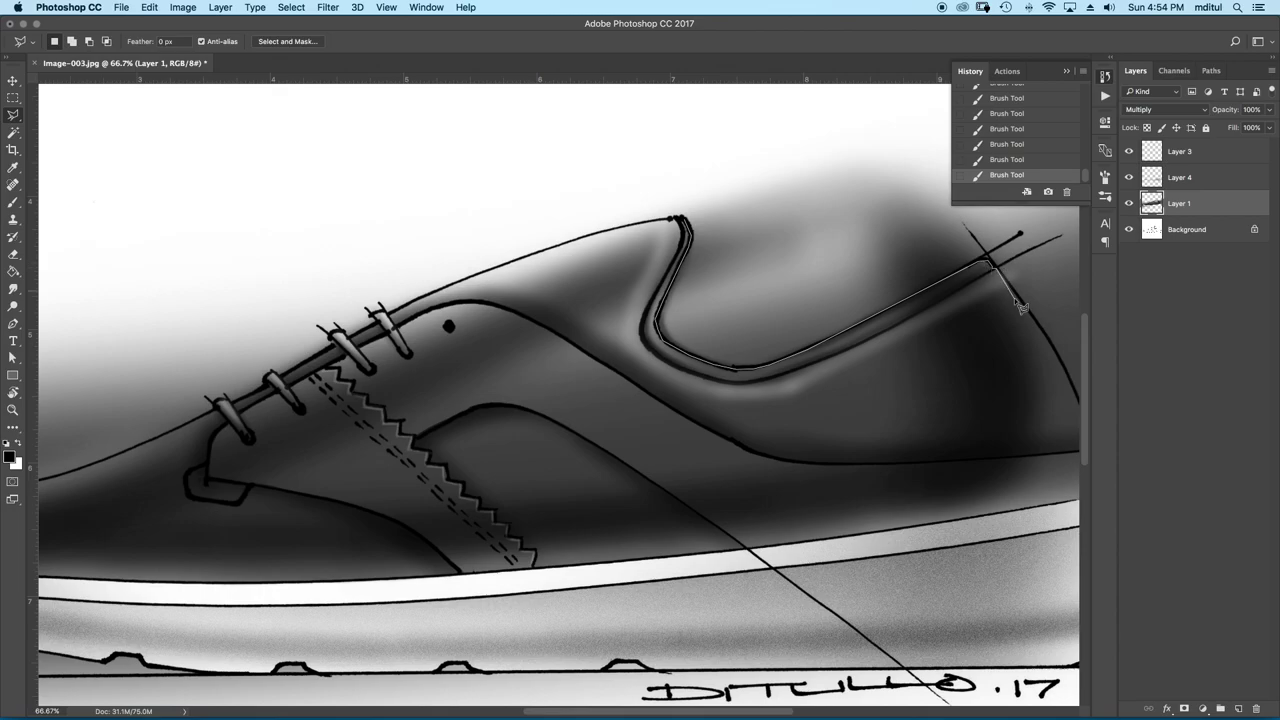
{"action": "scroll", "coordinate": [1050, 342], "scroll_direction": "right", "scroll_amount": 4}
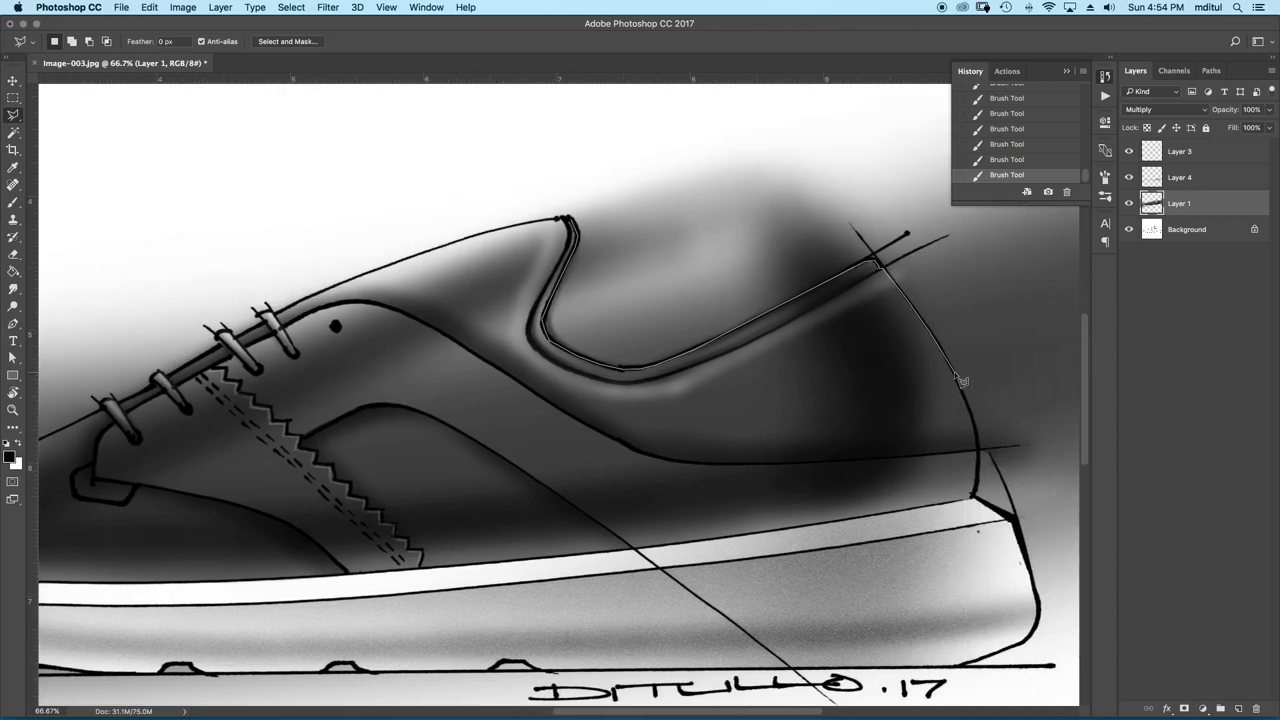
{"action": "left_click", "coordinate": [972, 499]}
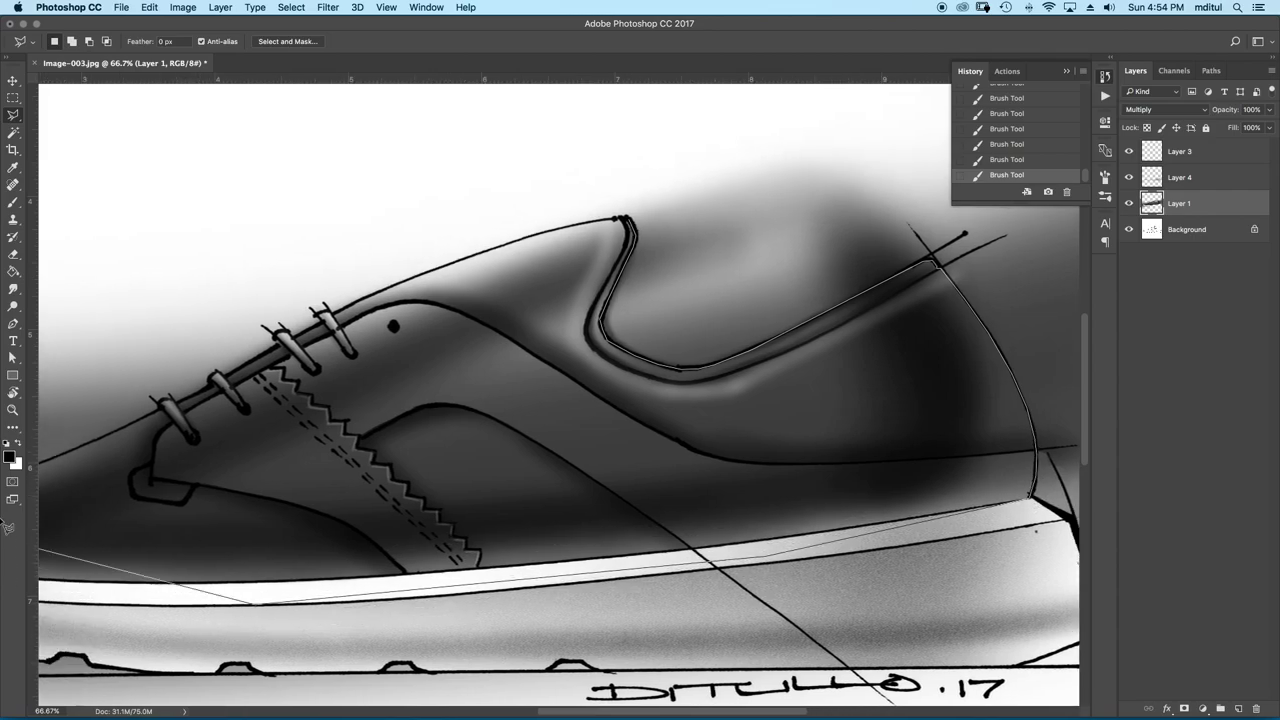
{"action": "scroll", "coordinate": [170, 595], "scroll_direction": "left", "scroll_amount": 10}
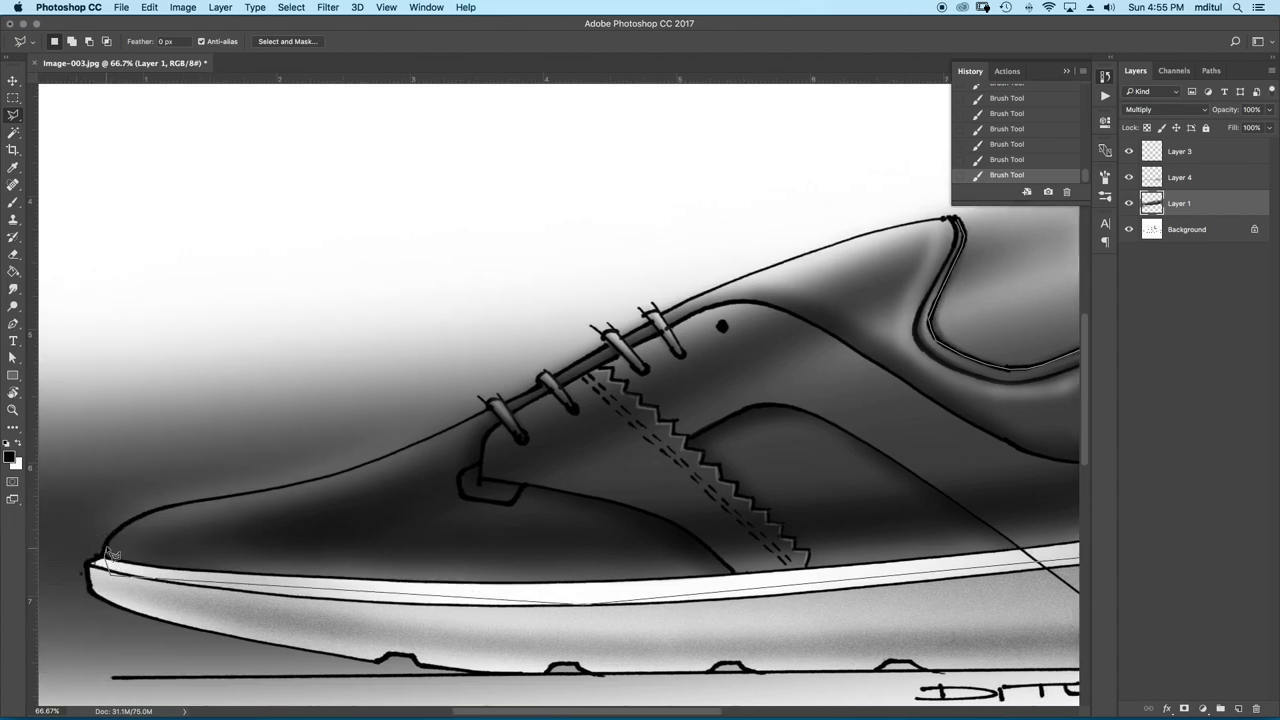
{"action": "left_click_drag", "start_coordinate": [170, 512], "coordinate": [318, 485]}
{"action": "left_click_drag", "start_coordinate": [404, 460], "coordinate": [545, 390]}
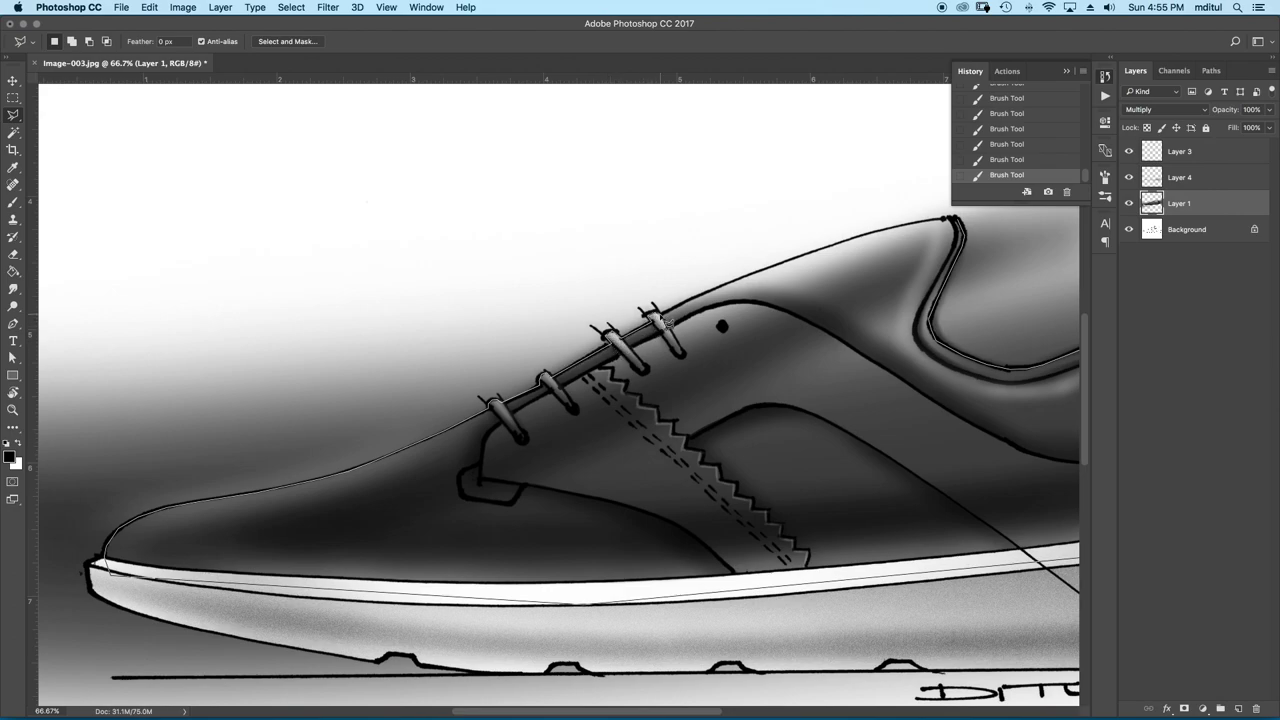
{"action": "left_click", "coordinate": [704, 298]}
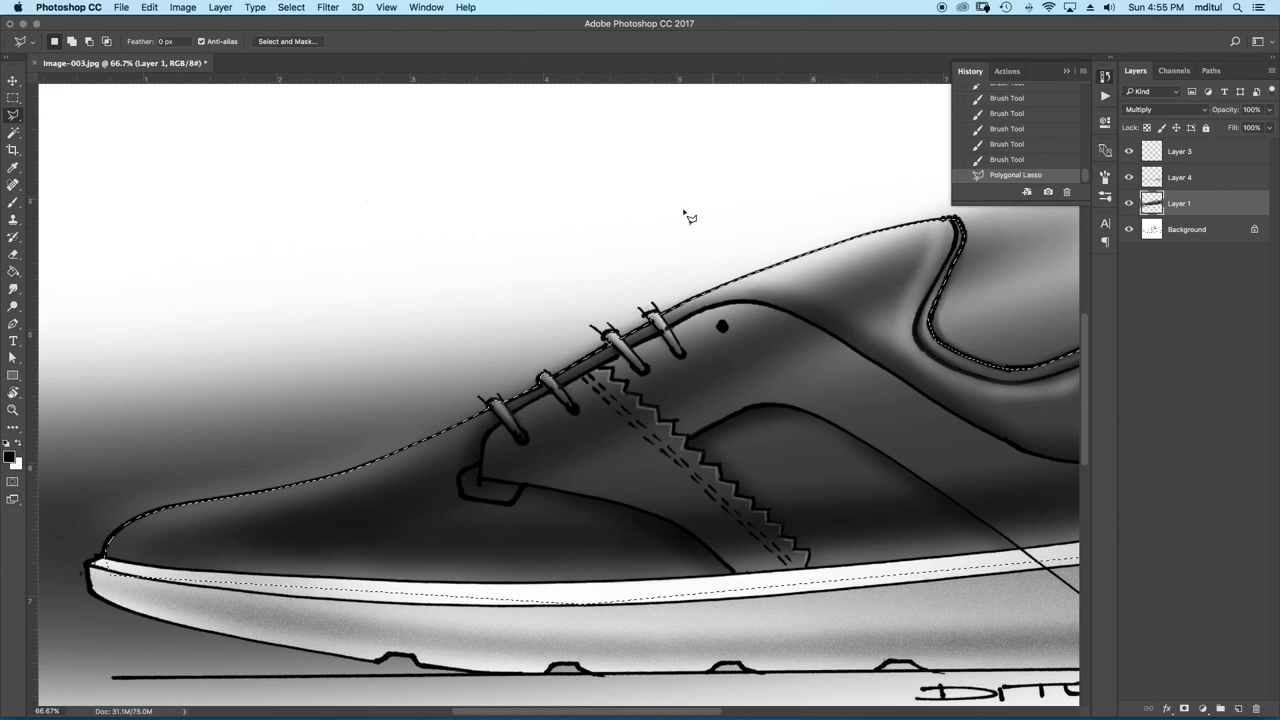
Refine the selection edge, invert it and delete the grey shading outside the shoe
{"action": "left_click", "coordinate": [305, 42]}
{"action": "left_click", "coordinate": [1248, 697]}
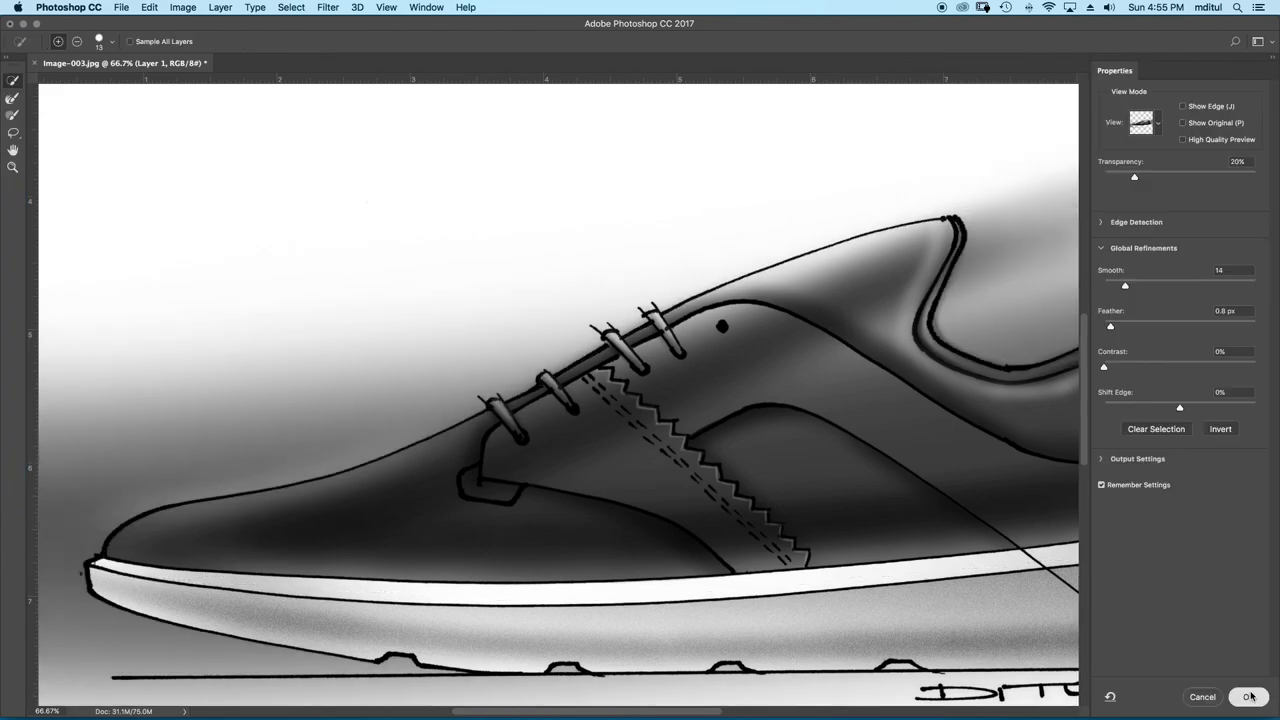
{"action": "left_click", "coordinate": [291, 7]}
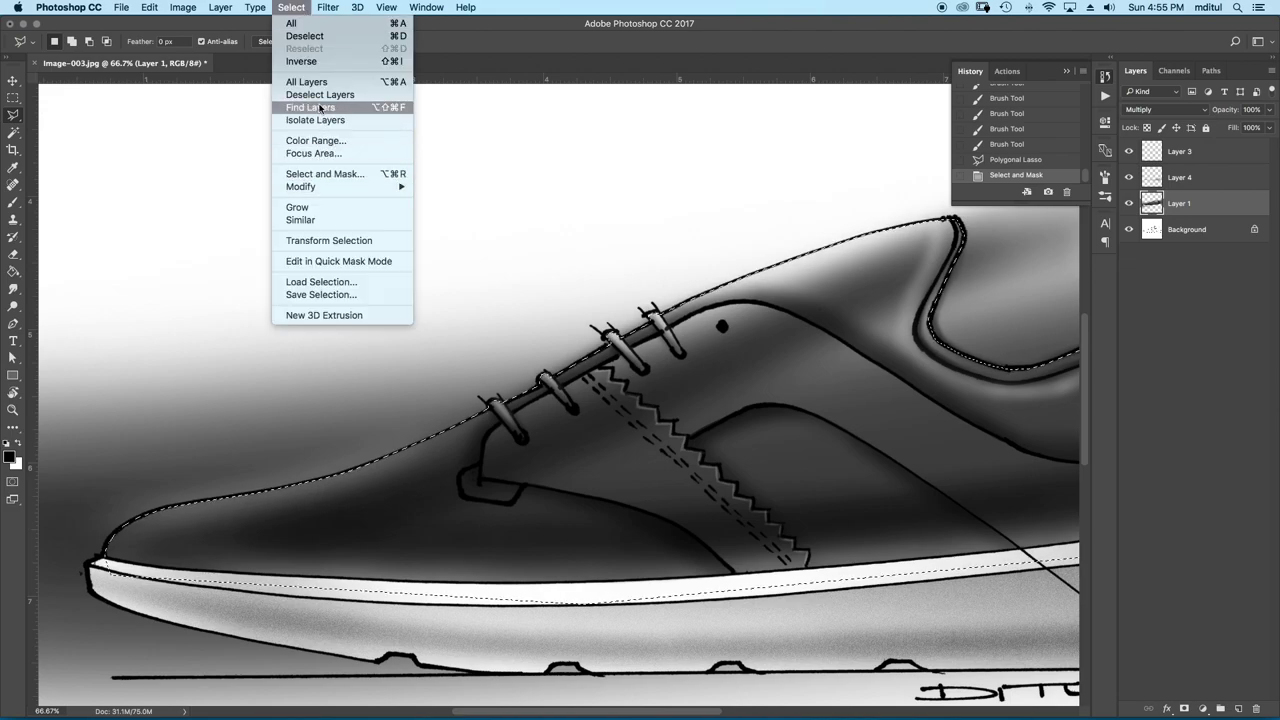
{"action": "left_click", "coordinate": [301, 61]}
{"action": "key", "text": "BackSpace"}
{"action": "key", "text": "super+d"}
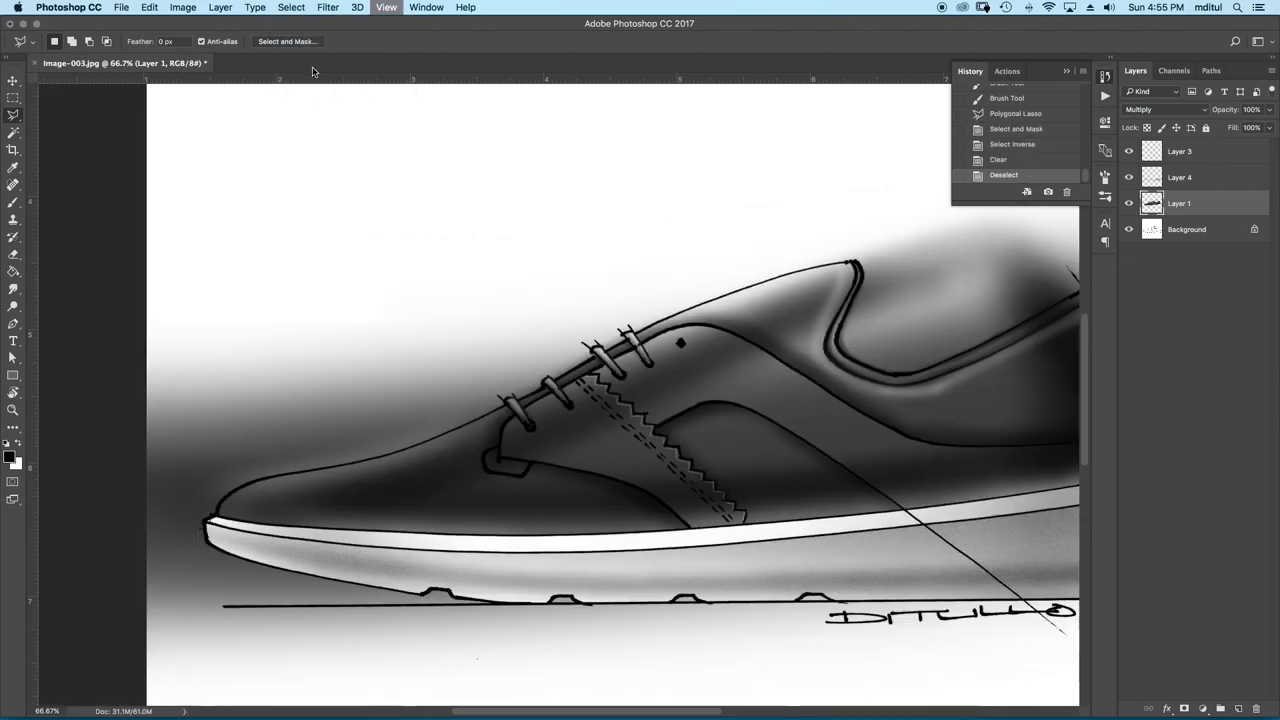
{"action": "key", "text": "super+minus"}
{"action": "key", "text": "super+minus"}
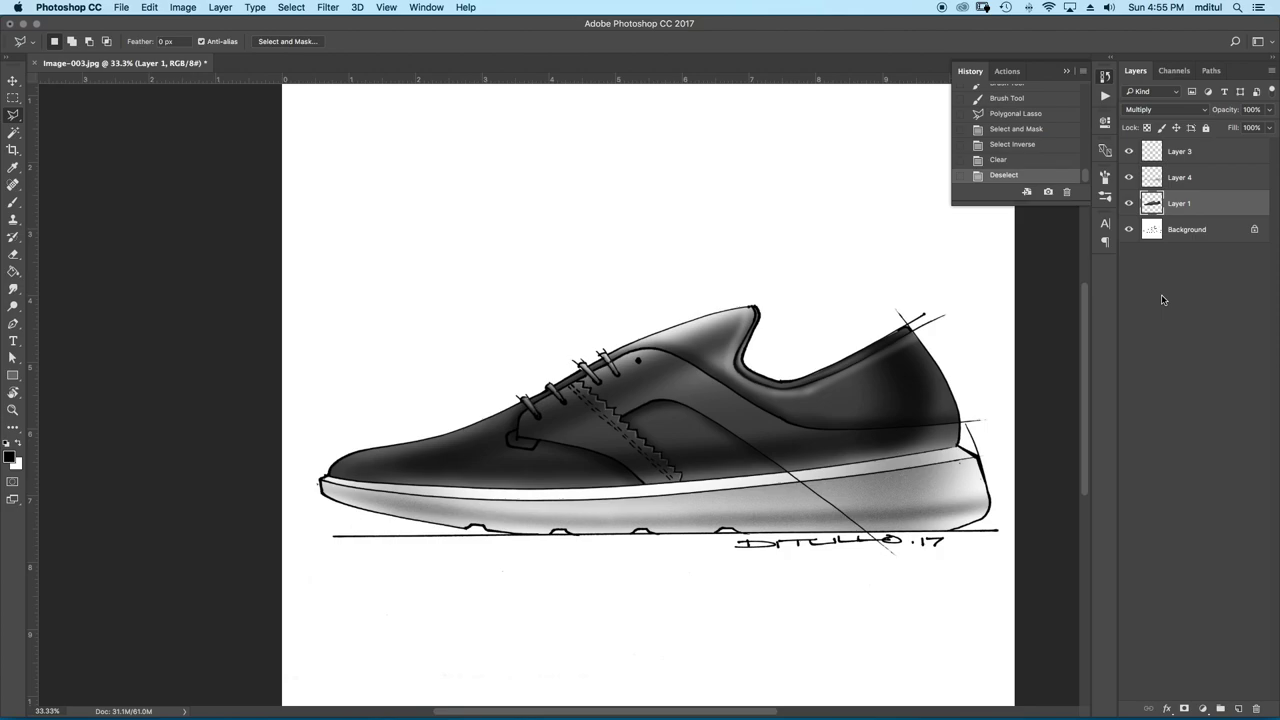
Fade the shading along the toe and sole with a soft, low-opacity, low-flow Eraser
{"action": "key", "text": "e"}
{"action": "key", "text": "bracketright"}
{"action": "key", "text": "bracketright"}
{"action": "key", "text": "bracketright"}
{"action": "key", "text": "3"}
{"action": "key", "text": "1"}
{"action": "key", "text": "shift+4"}
{"action": "key", "text": "shift+8"}
{"action": "key", "text": "ctrl+z"}
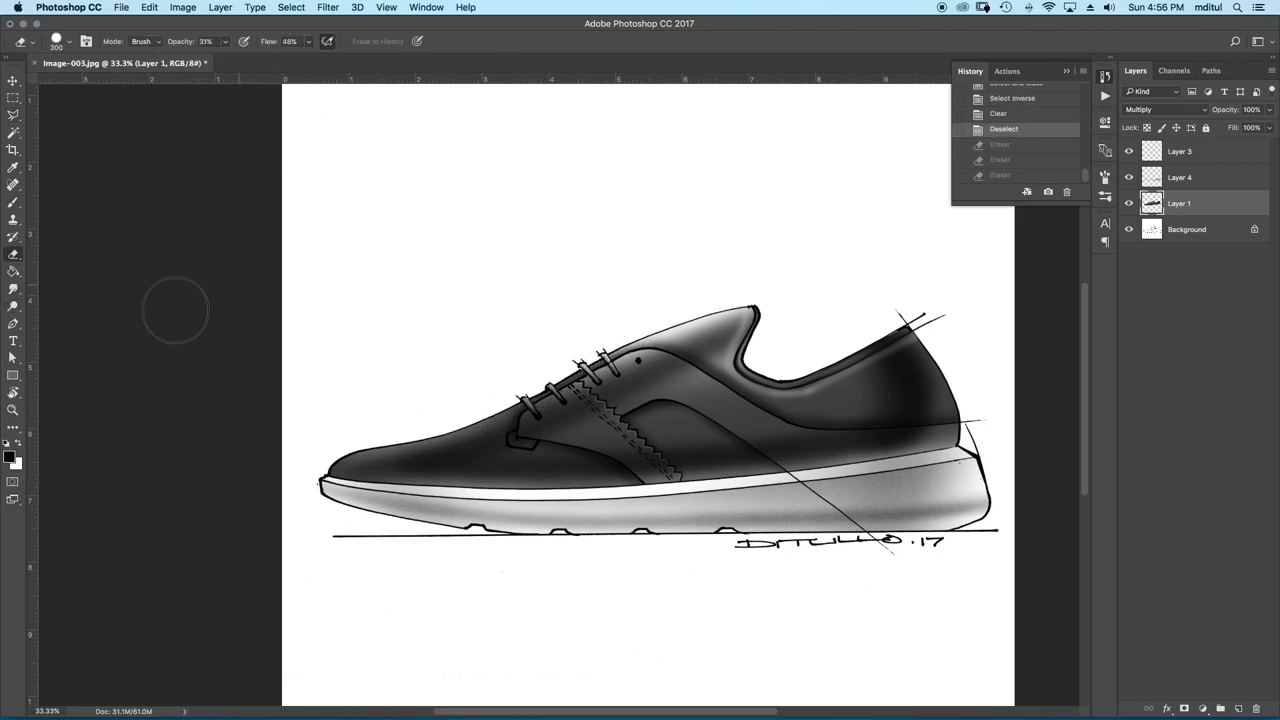
{"action": "left_click", "coordinate": [69, 42]}
{"action": "left_click", "coordinate": [52, 146]}
{"action": "key", "text": "Return"}
{"action": "mouse_move", "coordinate": [305, 436]}
{"action": "left_mouse_down"}
{"action": "mouse_move", "coordinate": [277, 431]}
{"action": "mouse_move", "coordinate": [686, 491]}
{"action": "mouse_move", "coordinate": [320, 494]}
{"action": "left_mouse_up"}
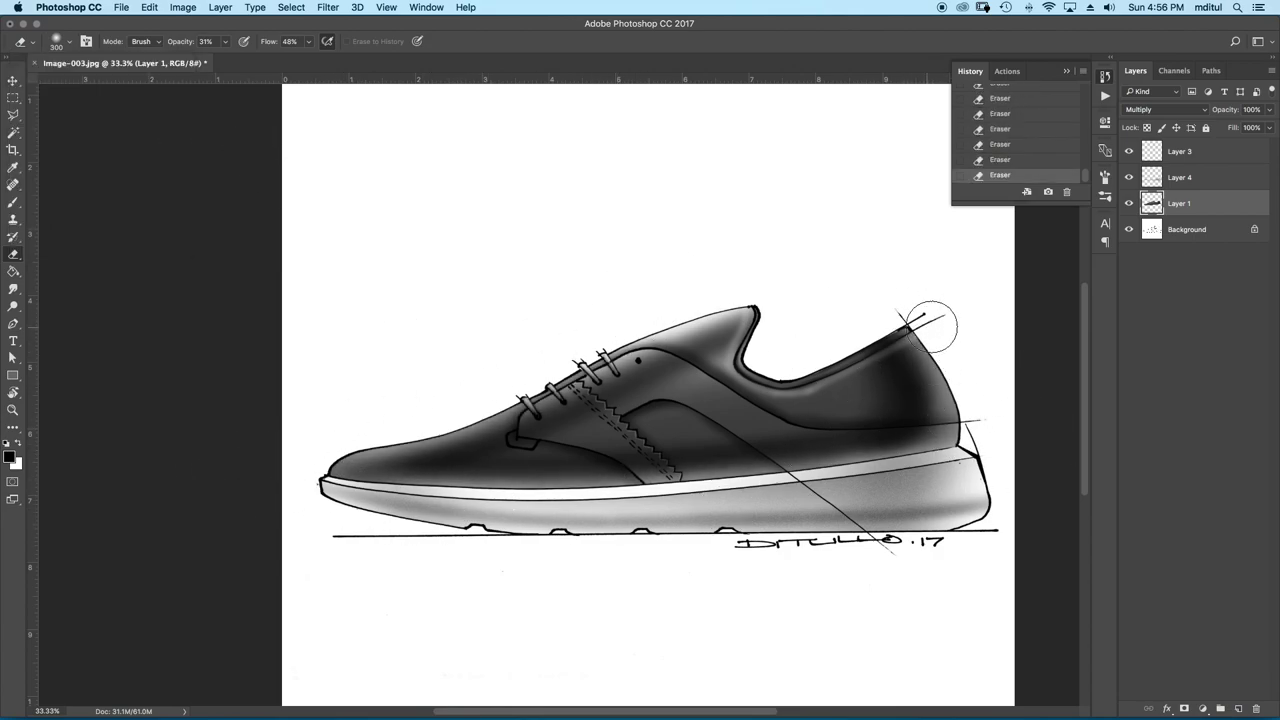
Lasso the small tab below the front lace, brighten it with Levels and re-apply Add Noise
{"action": "key", "text": "ctrl+1"}
{"action": "key", "text": "l"}
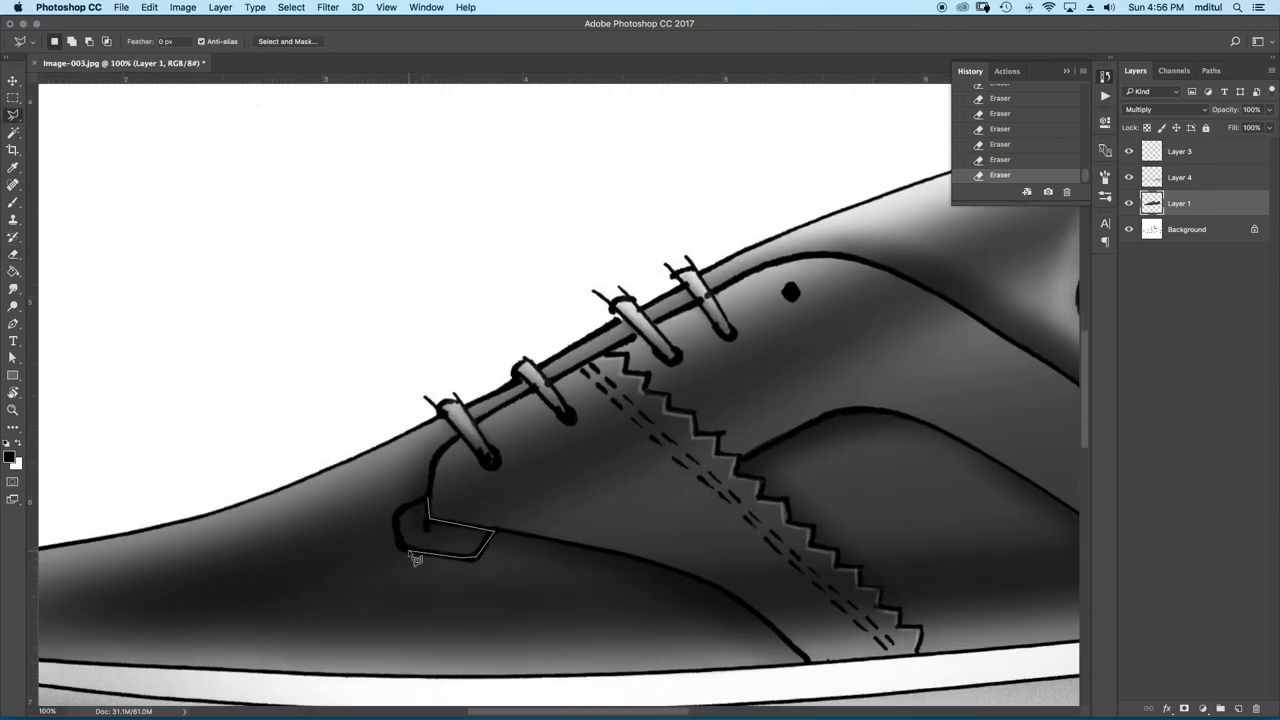
{"action": "left_click", "coordinate": [415, 512]}
{"action": "key", "text": "ctrl+l"}
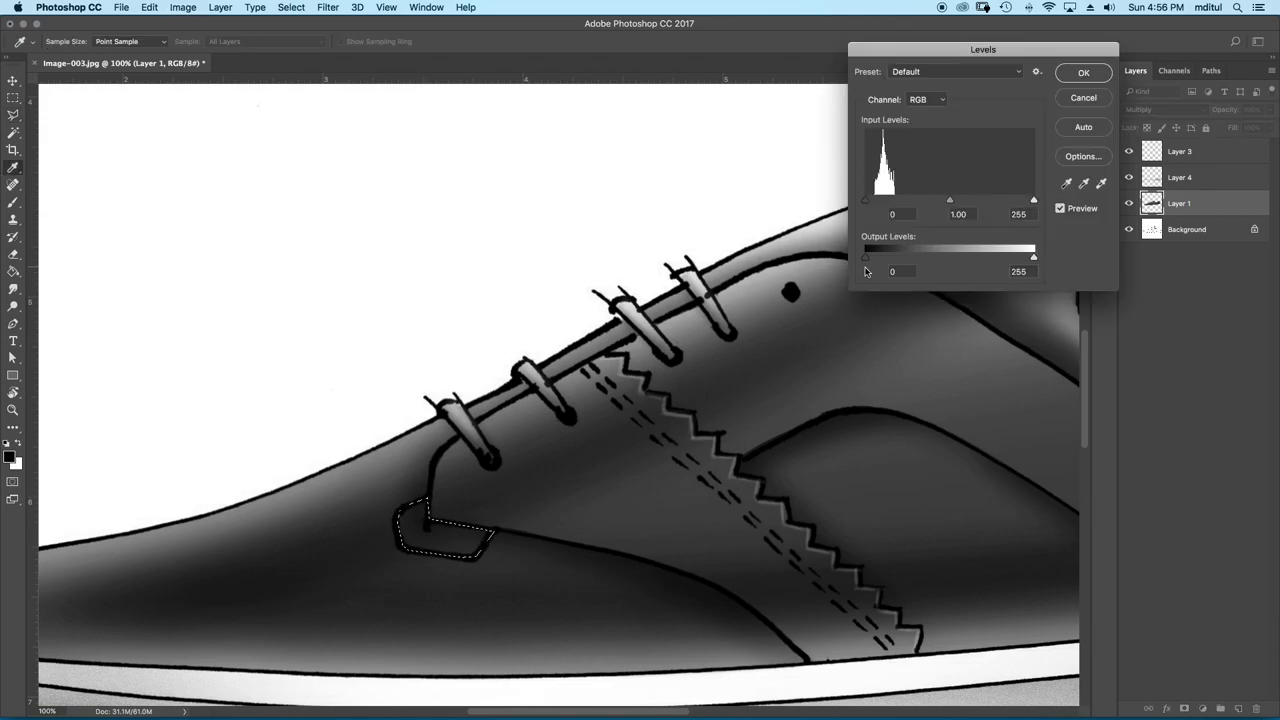
{"action": "left_click", "coordinate": [892, 271]}
{"action": "left_click", "coordinate": [1018, 214]}
{"action": "key", "text": "Return"}
{"action": "left_click", "coordinate": [328, 7]}
{"action": "key", "text": "ctrl+d"}
{"action": "key", "text": "ctrl+minus"}
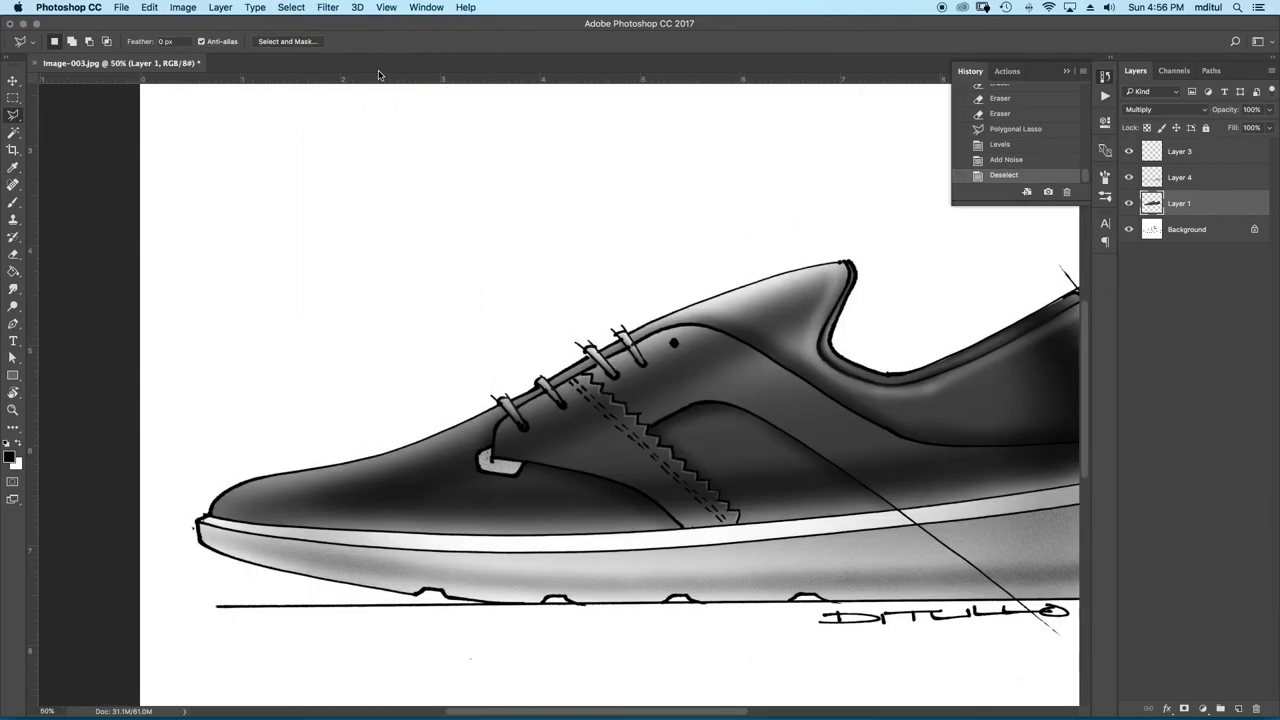
{"action": "scroll", "coordinate": [505, 250], "scroll_direction": "right", "scroll_amount": 5}
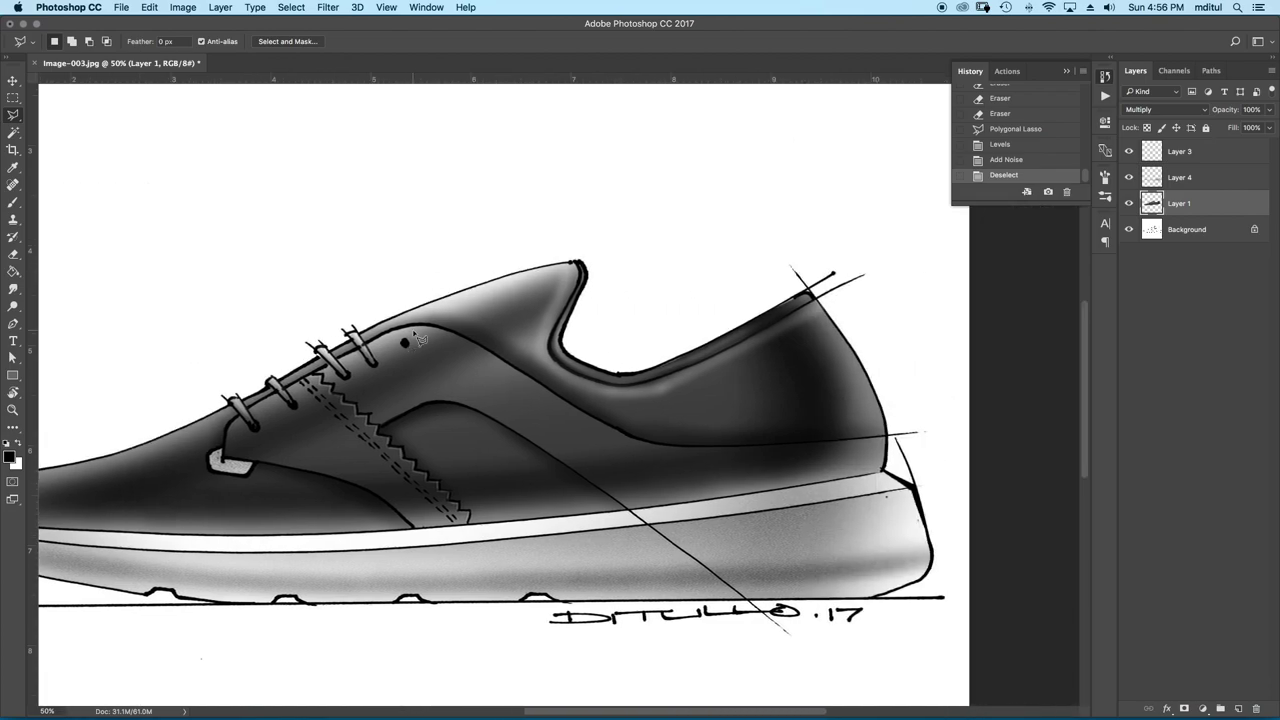
Cut the lassoed lacing panel onto a new Layer 5 and move it back into place
{"action": "scroll", "coordinate": [400, 342], "scroll_direction": "right", "scroll_amount": 3}
{"action": "scroll", "coordinate": [380, 346], "scroll_direction": "left", "scroll_amount": 5}
{"action": "scroll", "coordinate": [590, 358], "scroll_direction": "up", "scroll_amount": 2}
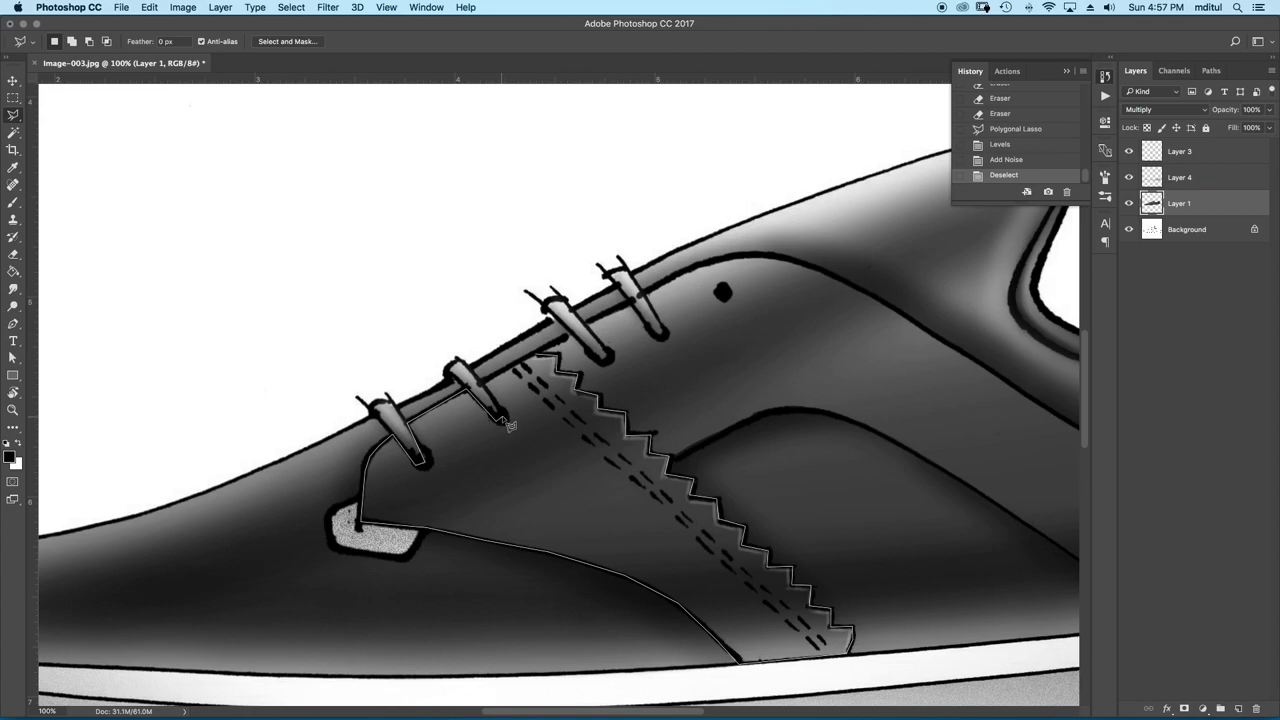
{"action": "left_click", "coordinate": [556, 352]}
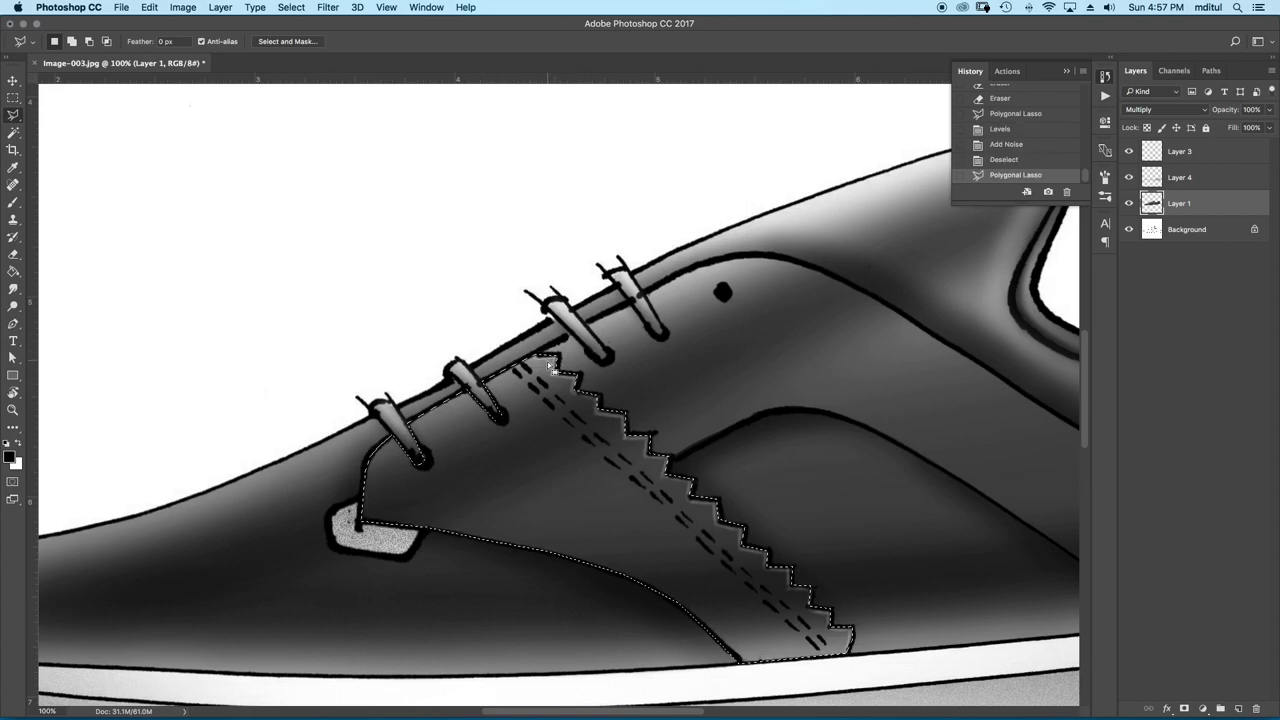
{"action": "key", "text": "ctrl+x"}
{"action": "key", "text": "ctrl+v"}
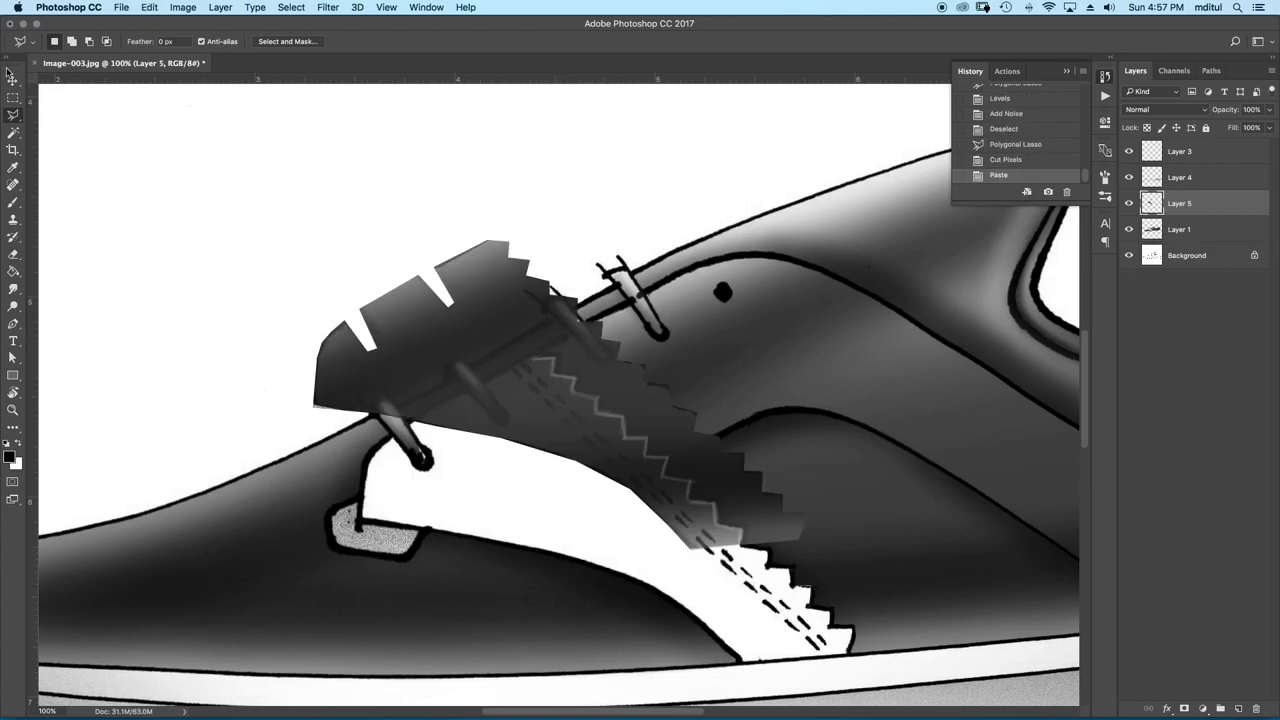
{"action": "key", "text": "v"}
{"action": "left_click_drag", "start_coordinate": [567, 391], "coordinate": [614, 504]}
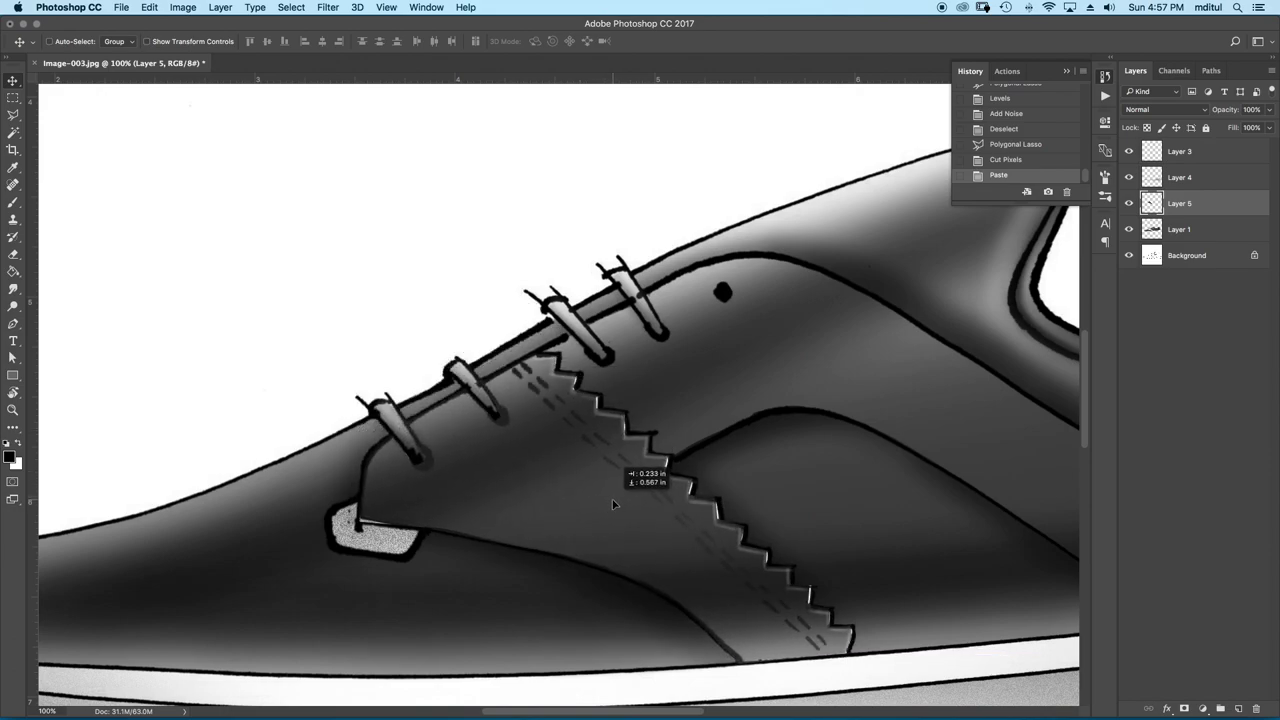
{"action": "left_click_drag", "start_coordinate": [614, 504], "coordinate": [614, 503]}
Set Layer 5 to Multiply blend mode and nudge it one step left
{"action": "left_click", "coordinate": [13, 115]}
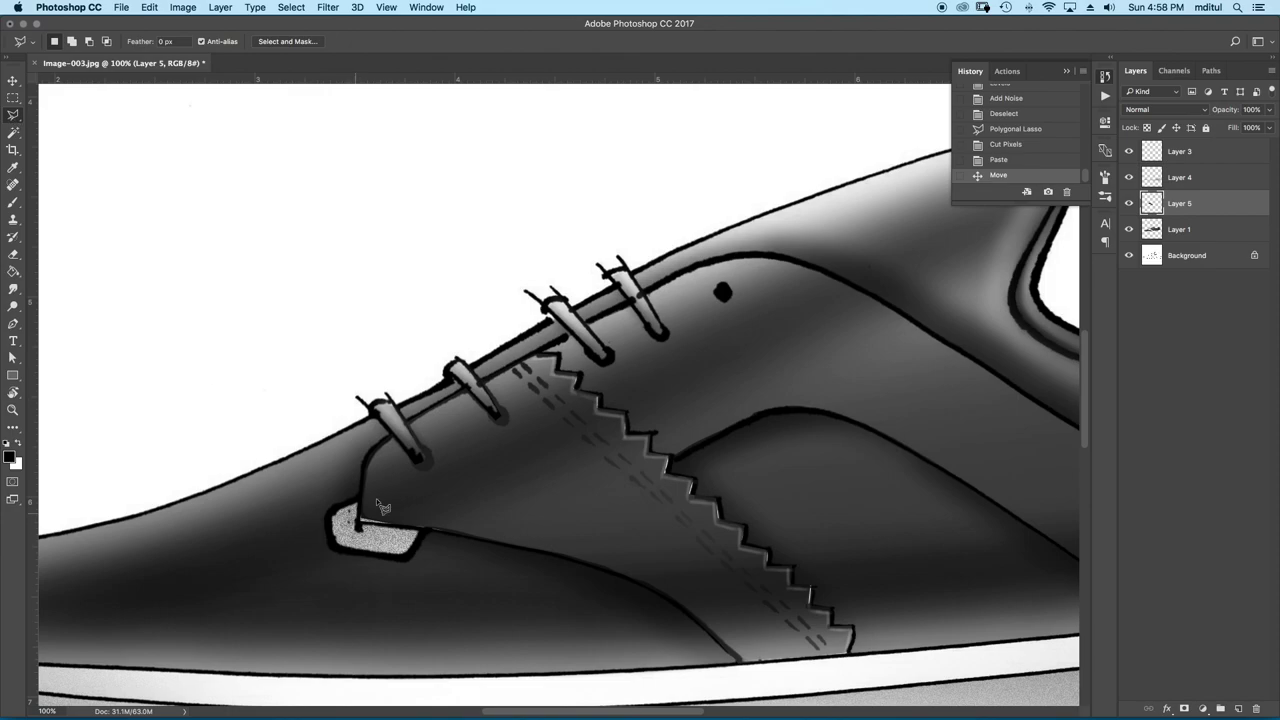
{"action": "left_click", "coordinate": [1170, 109]}
{"action": "left_click", "coordinate": [1160, 149]}
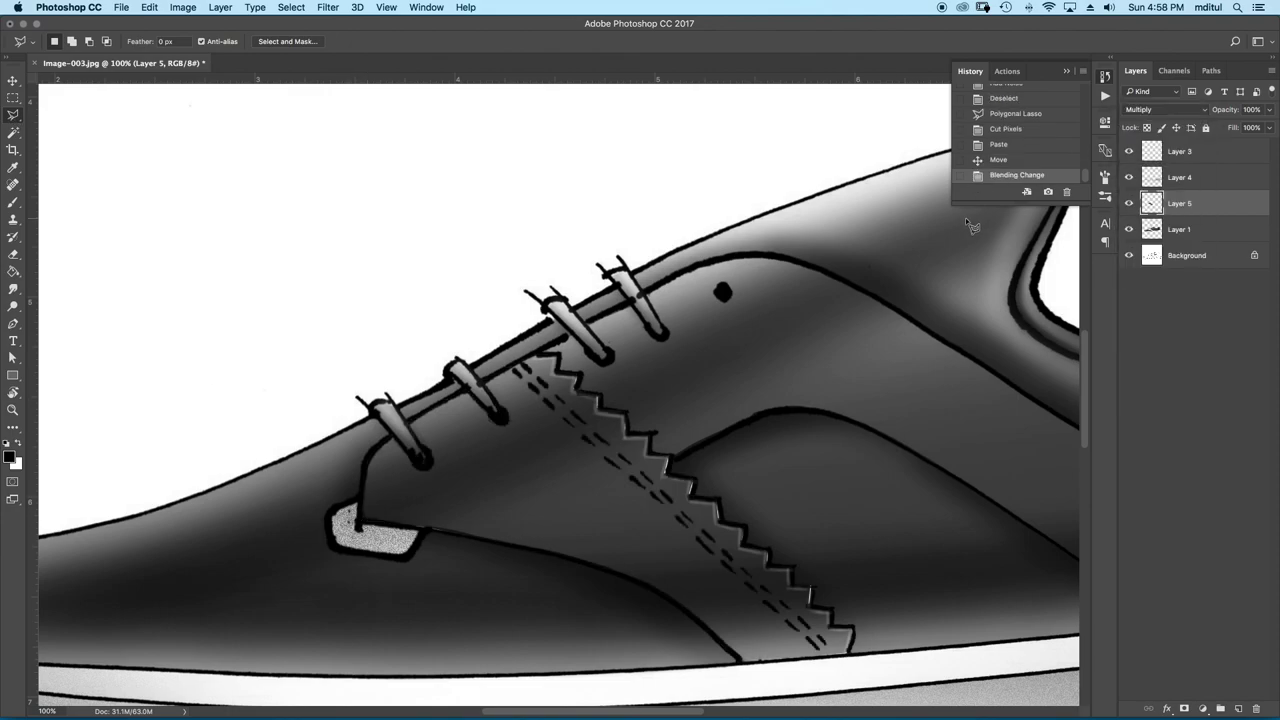
{"action": "left_click", "coordinate": [13, 81]}
{"action": "key", "text": "Left"}
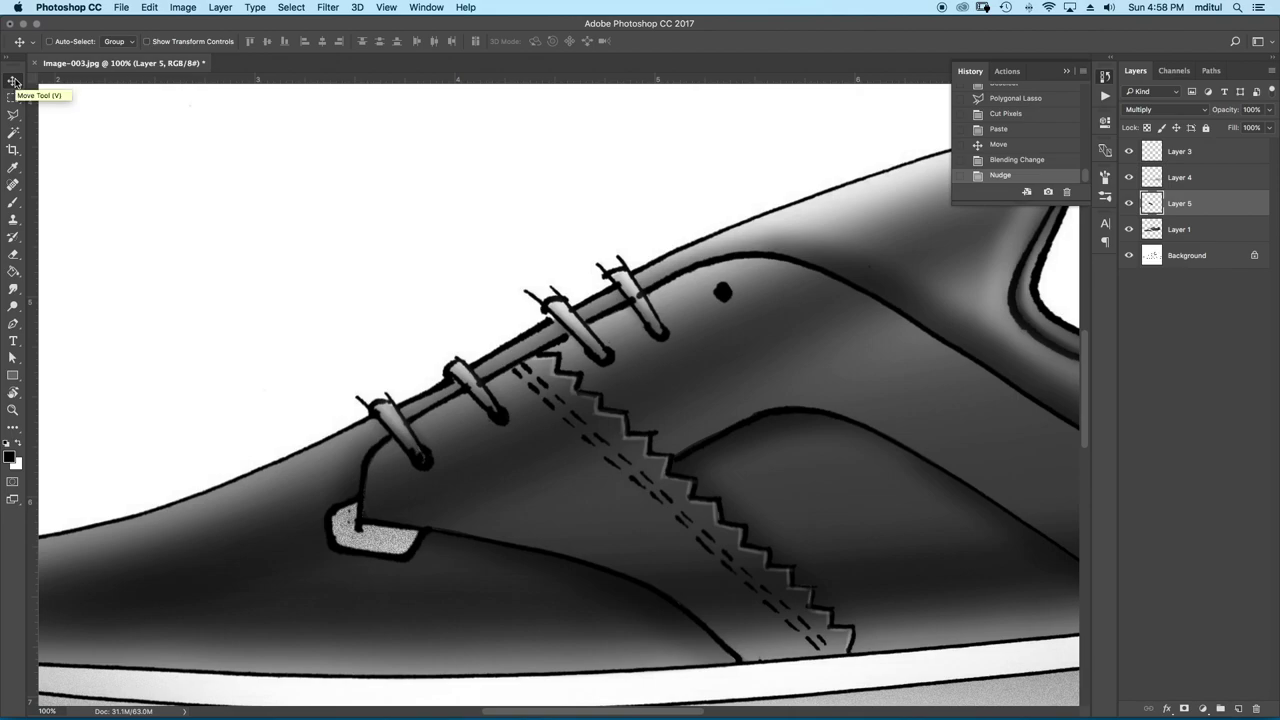
{"action": "left_click", "coordinate": [330, 7]}
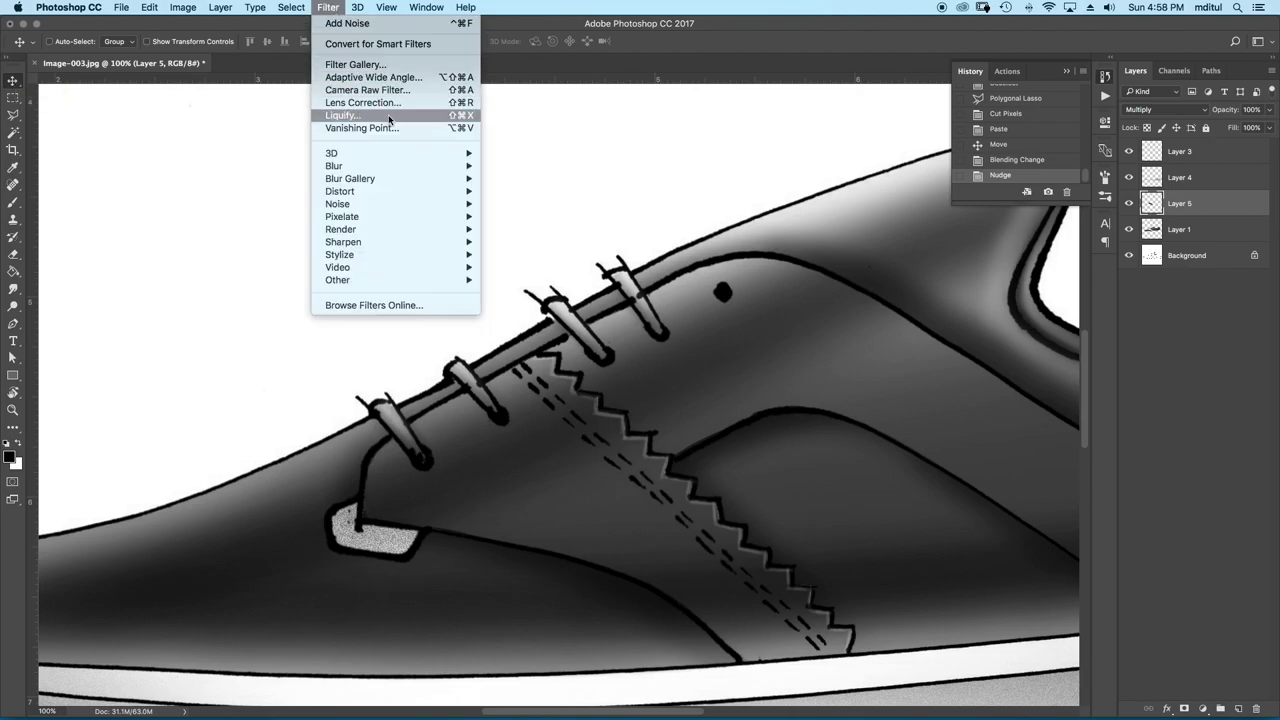
Start loading a custom Texturizer texture, searching Documents for the leather texture file
{"action": "left_click", "coordinate": [355, 64]}
{"action": "left_click", "coordinate": [1250, 118]}
{"action": "left_click", "coordinate": [1200, 134]}
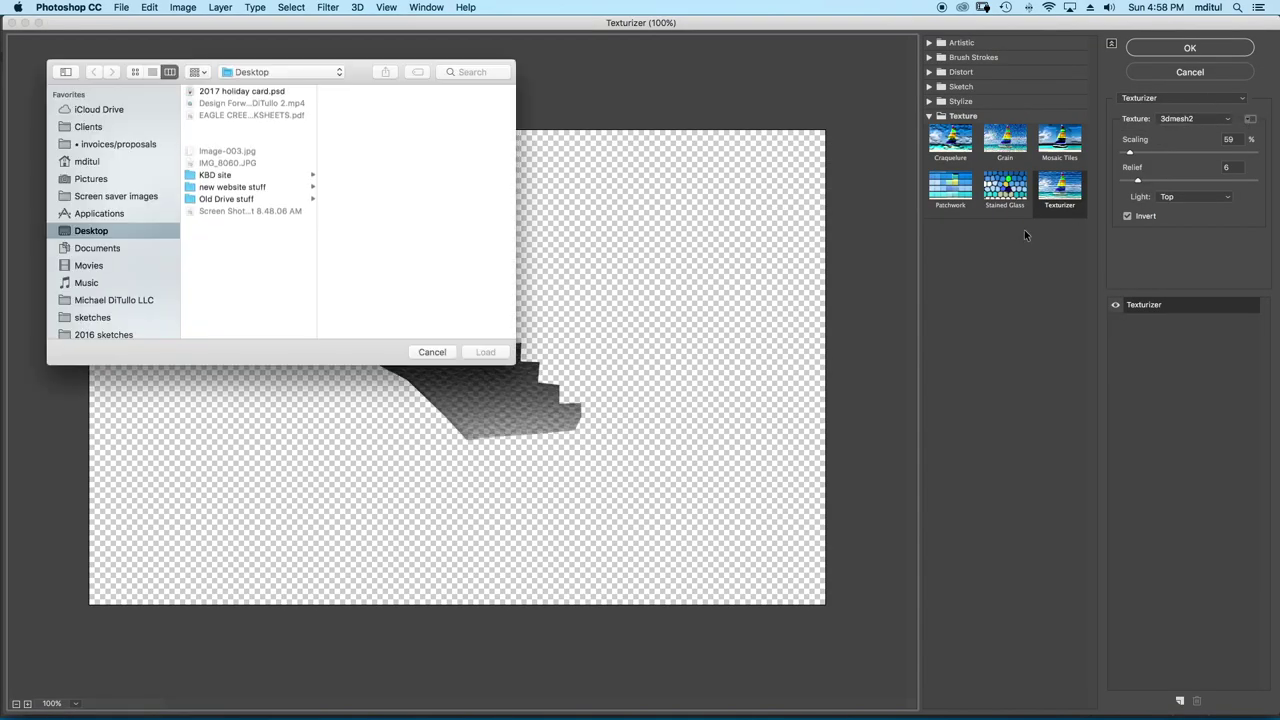
{"action": "left_click", "coordinate": [110, 249]}
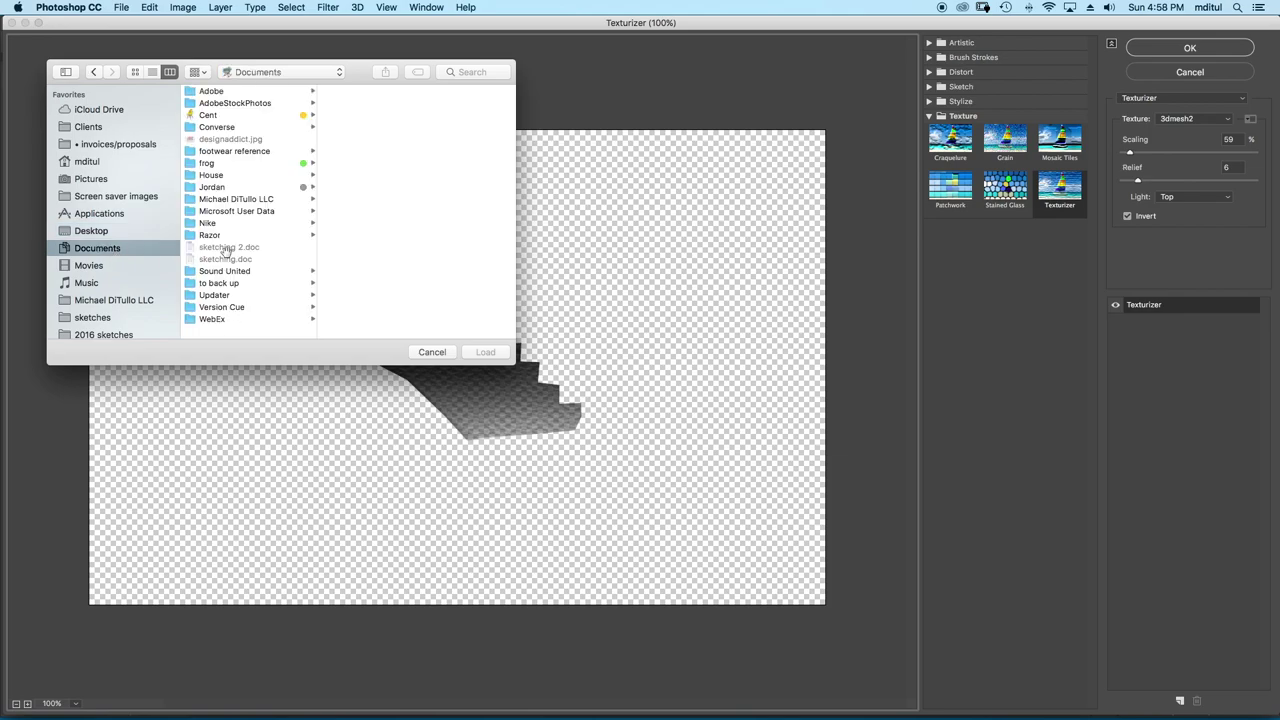
{"action": "left_click", "coordinate": [462, 73]}
{"action": "type", "text": "ather"}
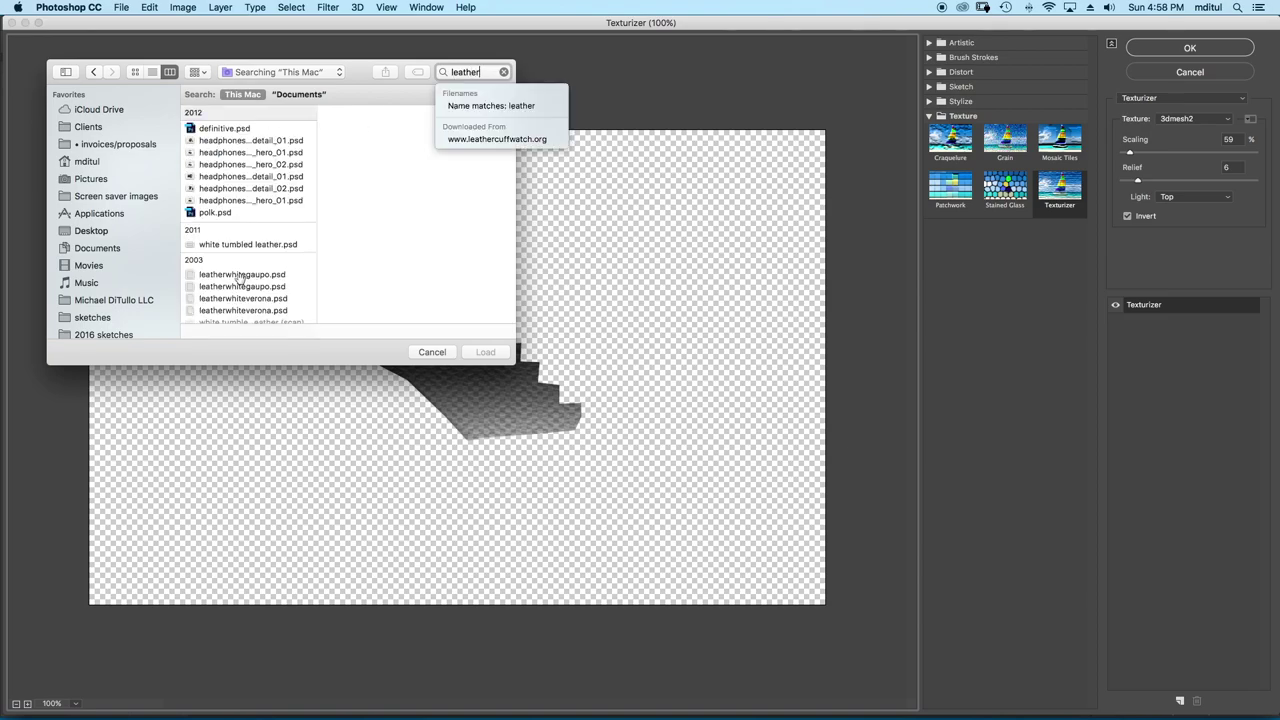
{"action": "left_click", "coordinate": [240, 277]}
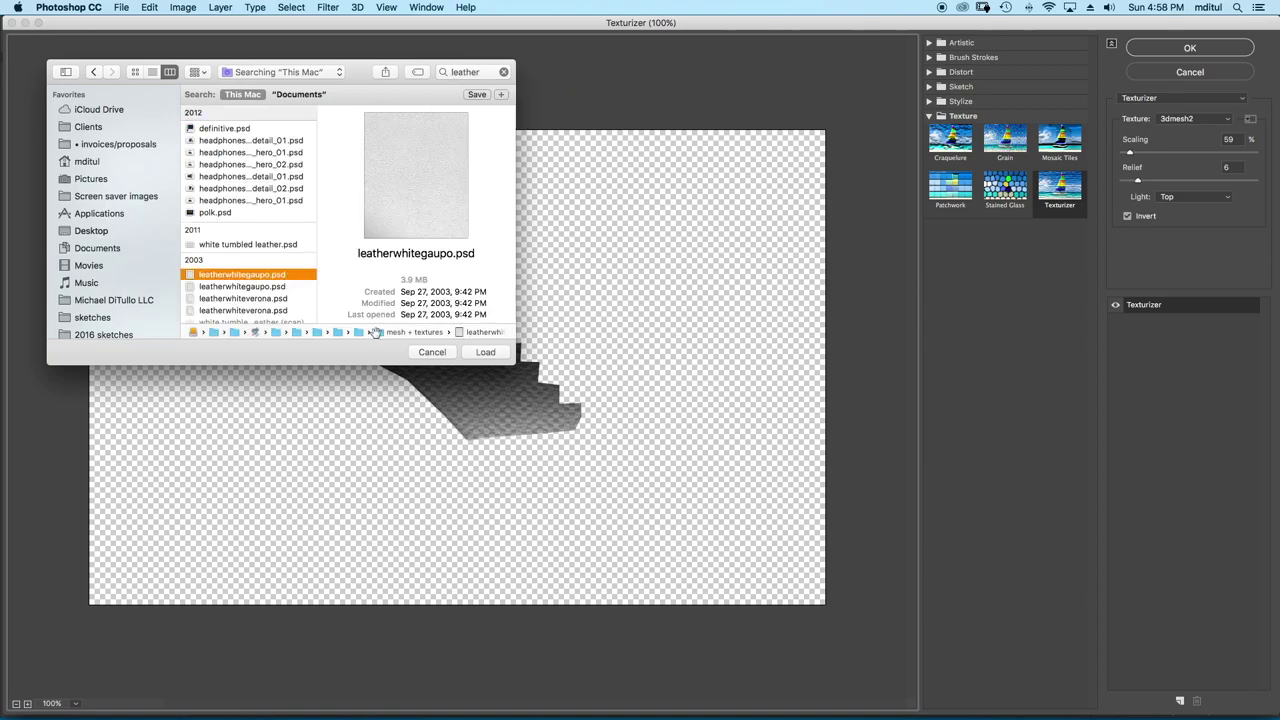
{"action": "double_click", "coordinate": [379, 333]}
Load leatherwhitegaupo.psd as the texture, raise Scaling to 72, and apply the filter
{"action": "scroll", "coordinate": [246, 220], "scroll_direction": "down", "scroll_amount": 3}
{"action": "scroll", "coordinate": [246, 250], "scroll_direction": "down", "scroll_amount": 3}
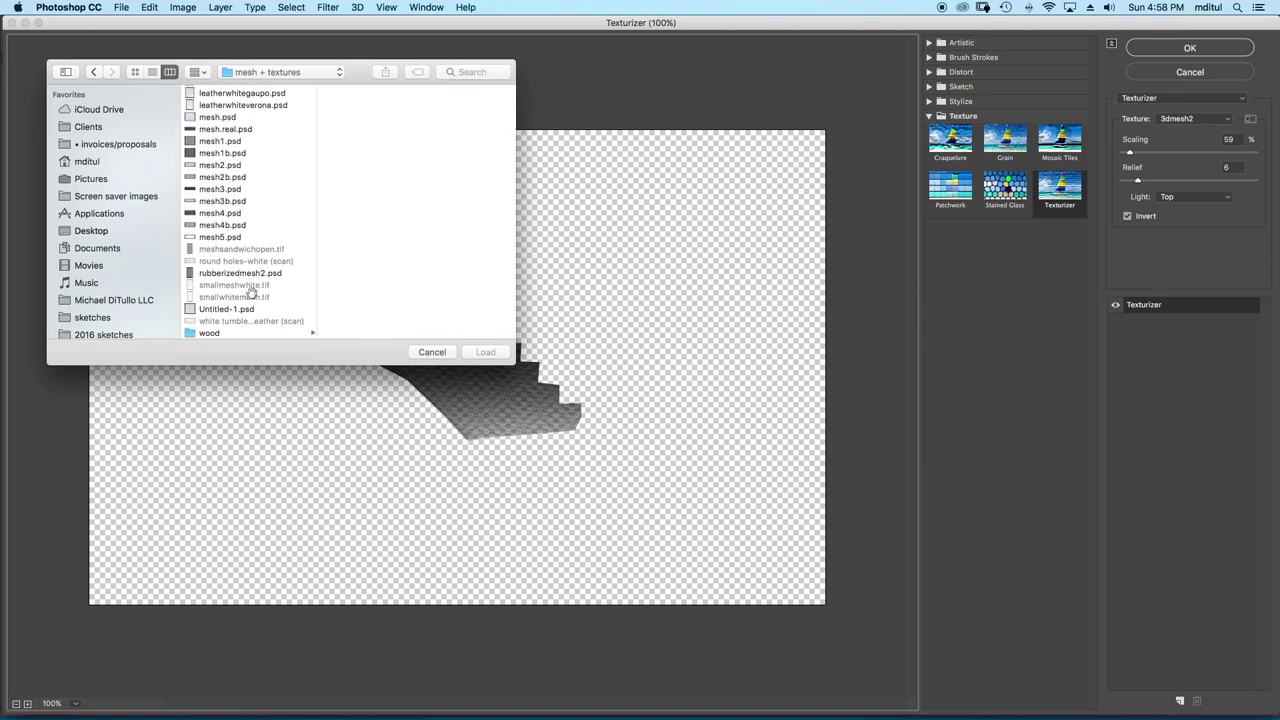
{"action": "scroll", "coordinate": [251, 297], "scroll_direction": "down", "scroll_amount": 3}
{"action": "left_click", "coordinate": [250, 100]}
{"action": "left_click", "coordinate": [484, 352]}
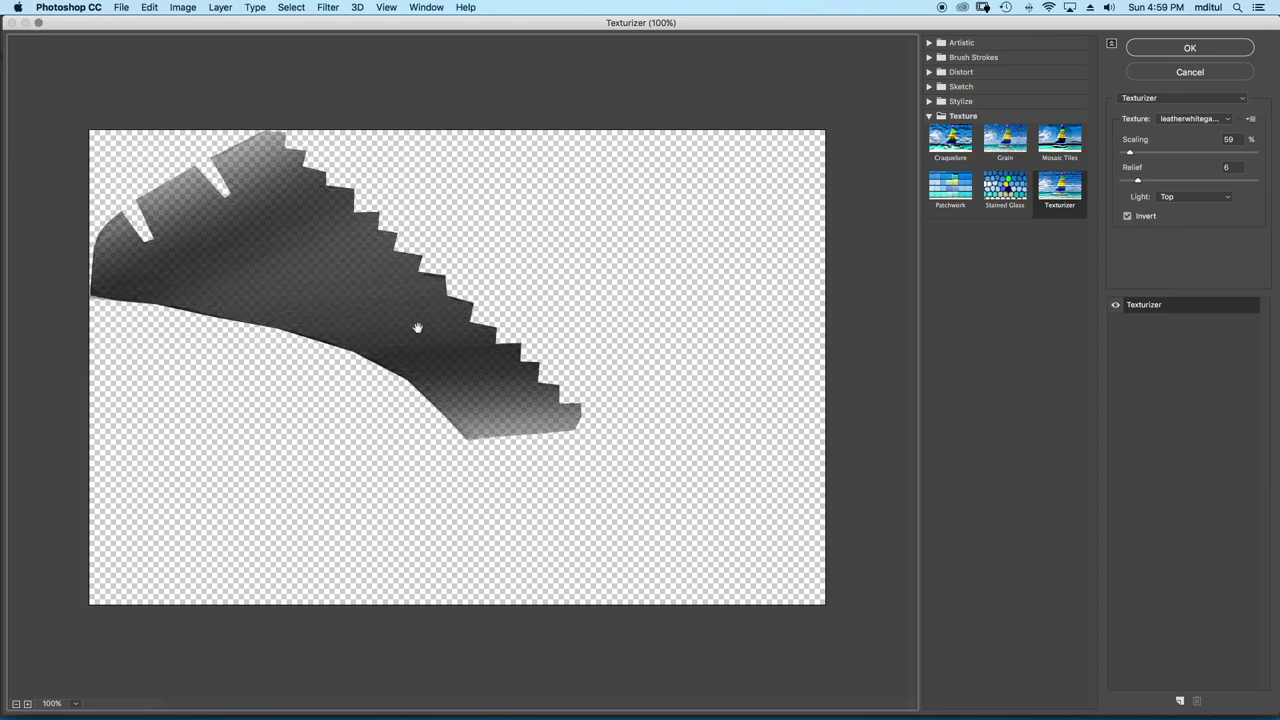
{"action": "left_click_drag", "start_coordinate": [1134, 155], "coordinate": [1144, 156]}
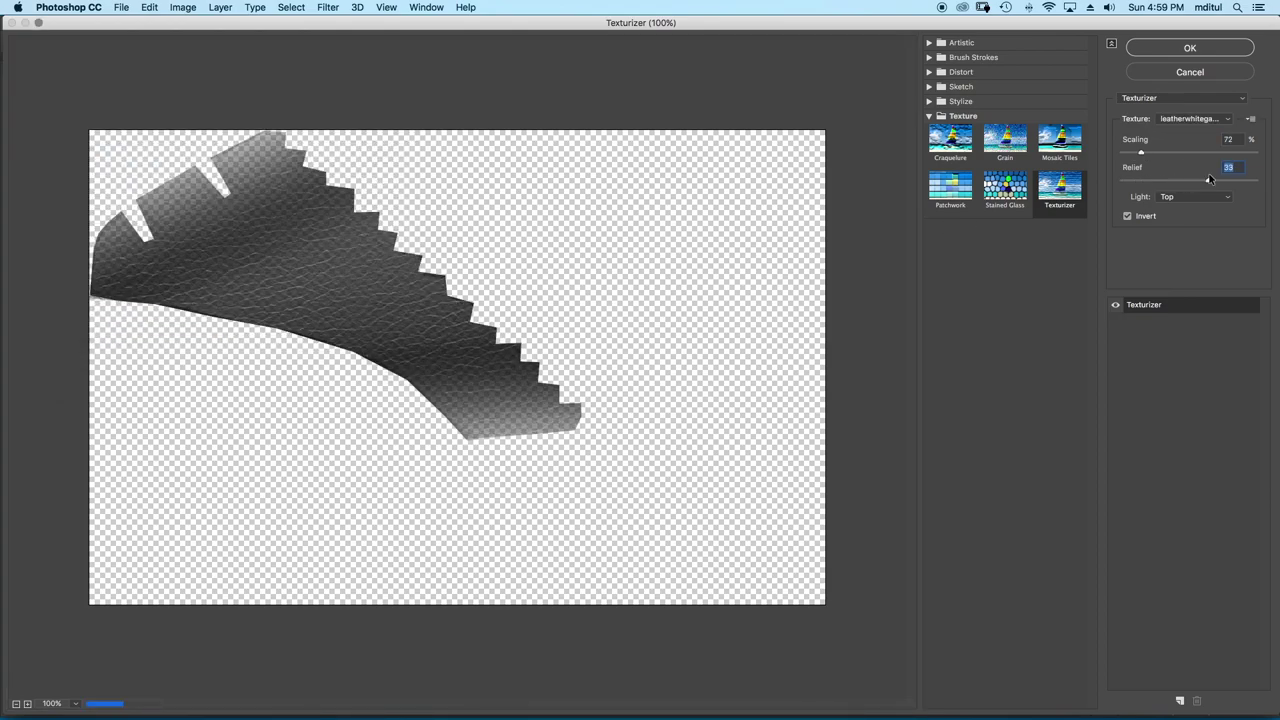
{"action": "left_click", "coordinate": [1190, 48]}
{"action": "key", "text": "super+minus"}
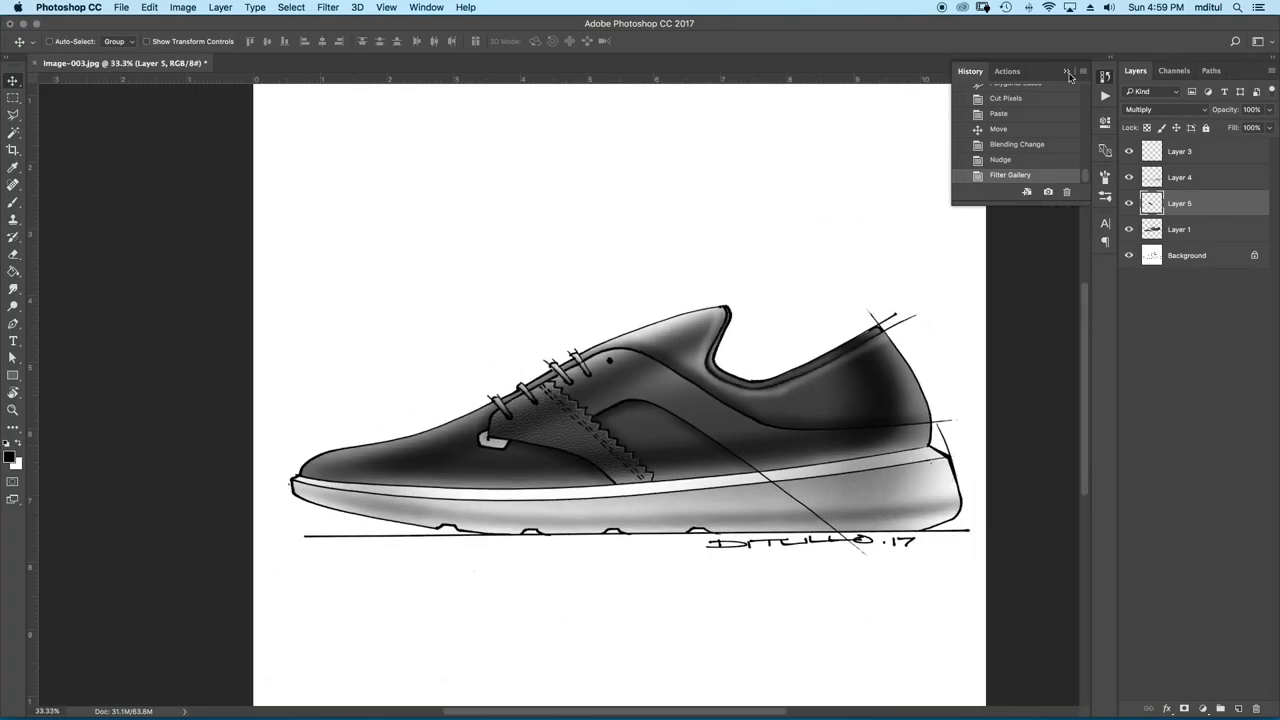
{"action": "key", "text": "super+plus"}
{"action": "key", "text": "super+plus"}
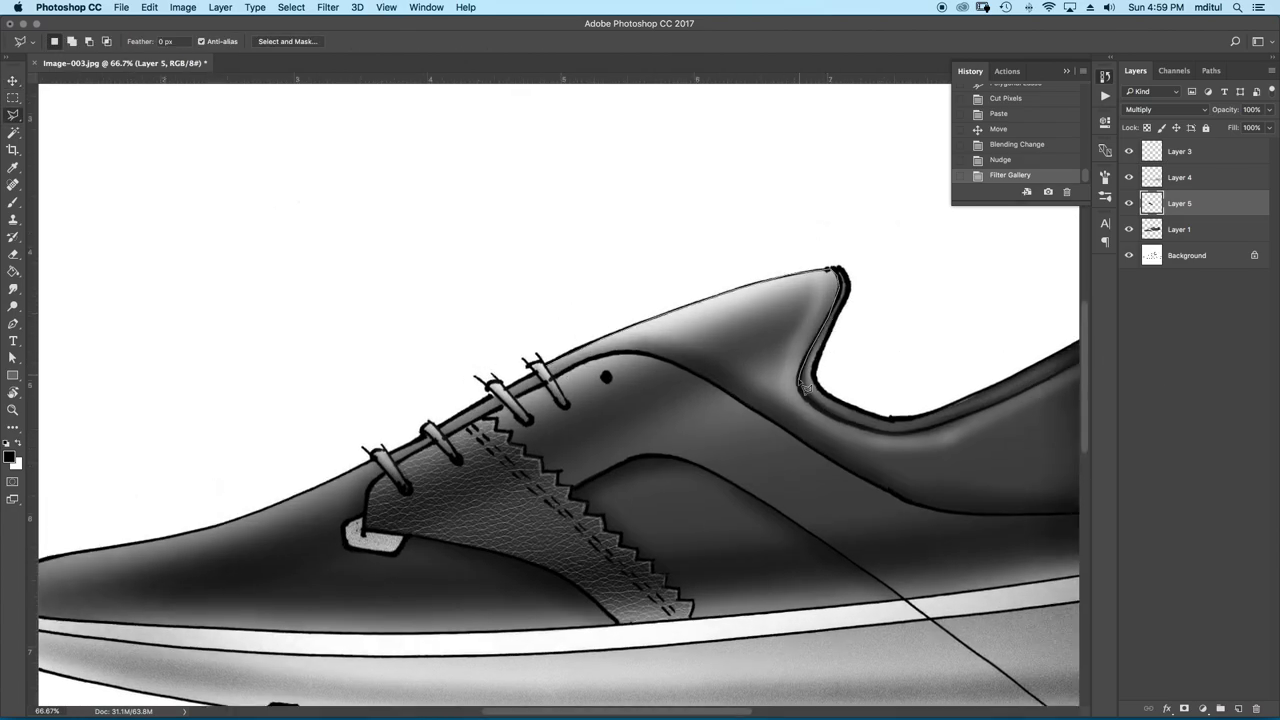
Trace a polygonal lasso selection around the shoe's upper body
{"action": "left_click", "coordinate": [977, 310]}
{"action": "left_click", "coordinate": [1036, 372]}
{"action": "left_click", "coordinate": [1040, 500]}
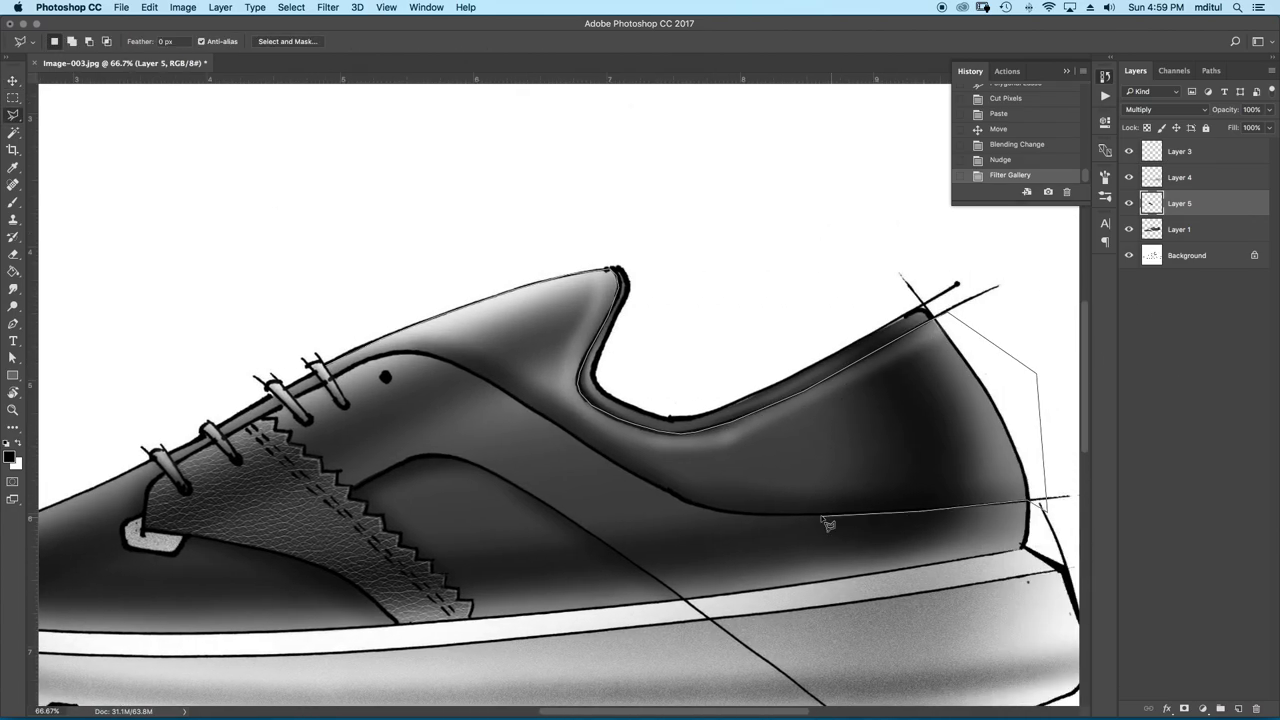
{"action": "double_click", "coordinate": [350, 365]}
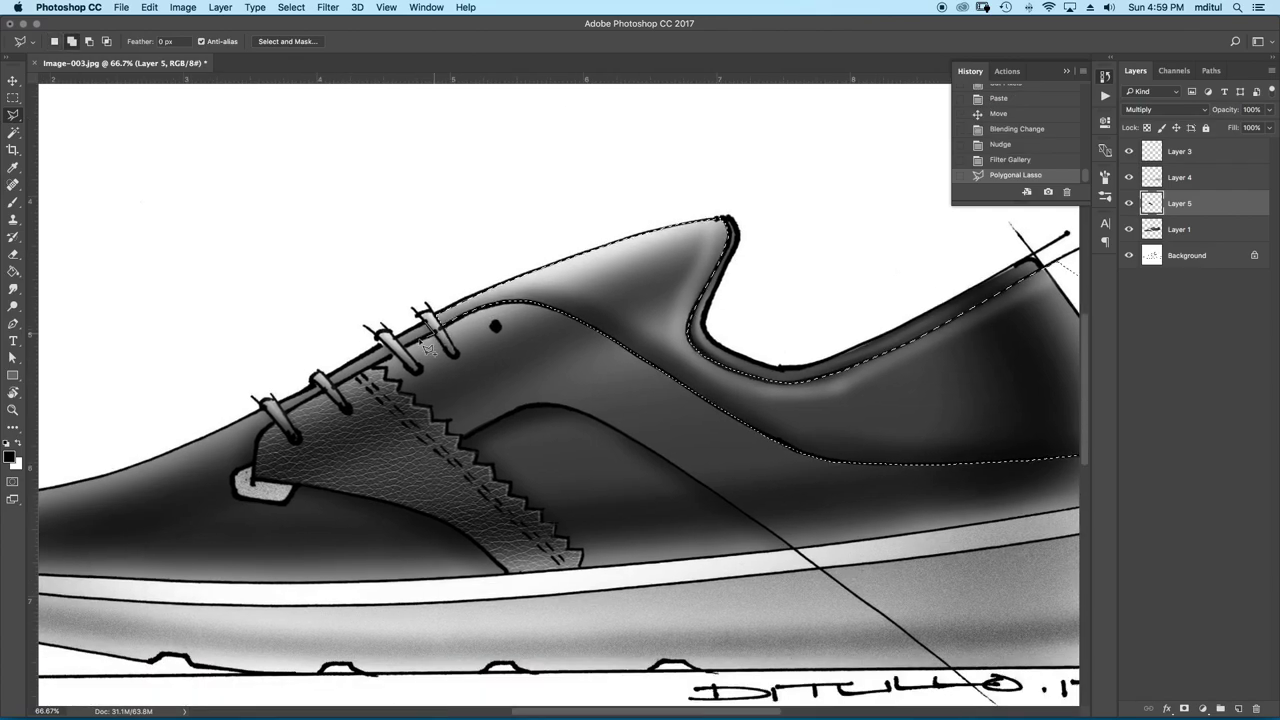
{"action": "left_click_drag", "start_coordinate": [300, 410], "coordinate": [395, 350]}
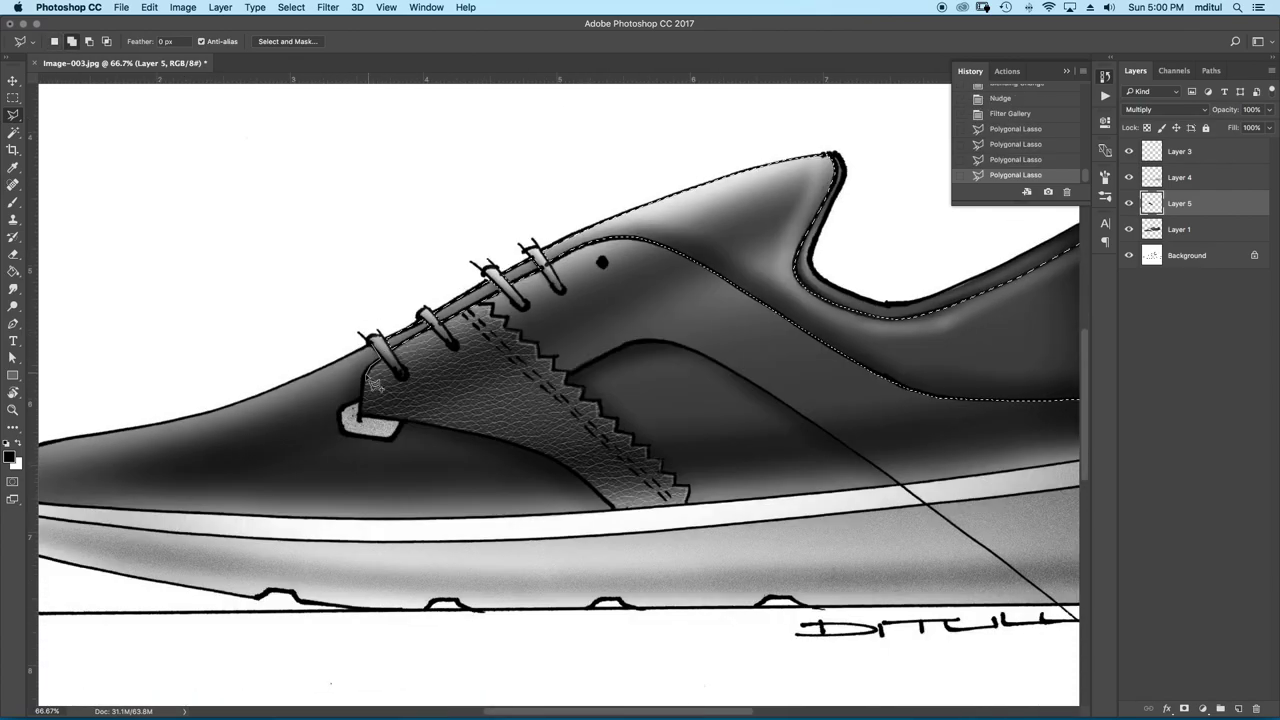
{"action": "left_click", "coordinate": [672, 502]}
{"action": "left_click", "coordinate": [553, 385]}
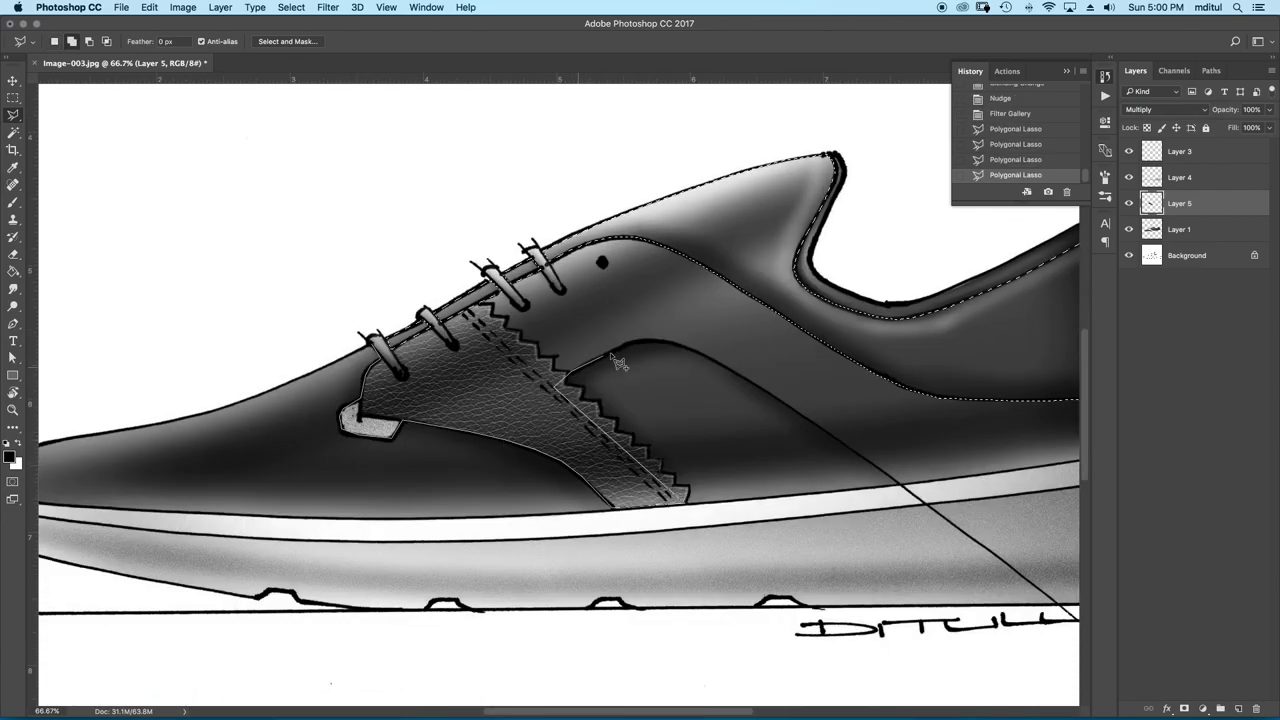
{"action": "left_click", "coordinate": [640, 340]}
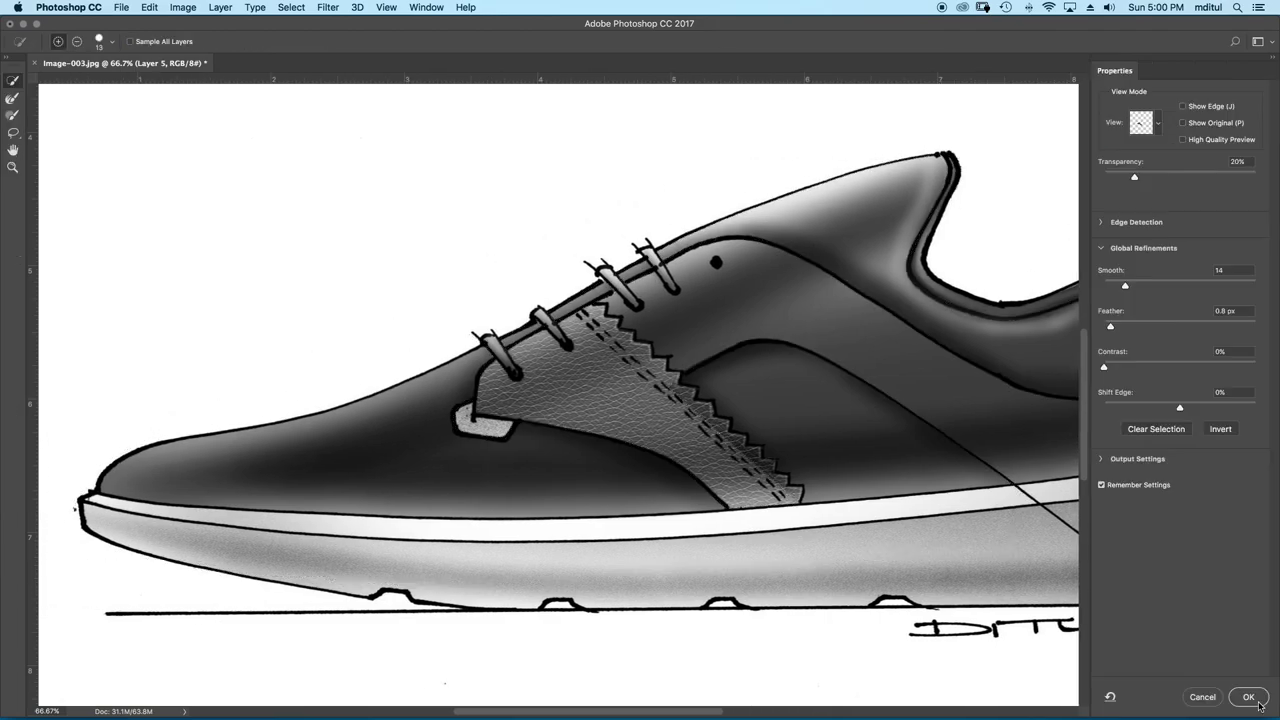
Paste the selected upper onto new Layer 6 and position it back in place
{"action": "key", "text": "ctrl+v"}
{"action": "key", "text": "v"}
{"action": "left_click_drag", "start_coordinate": [420, 440], "coordinate": [366, 428]}
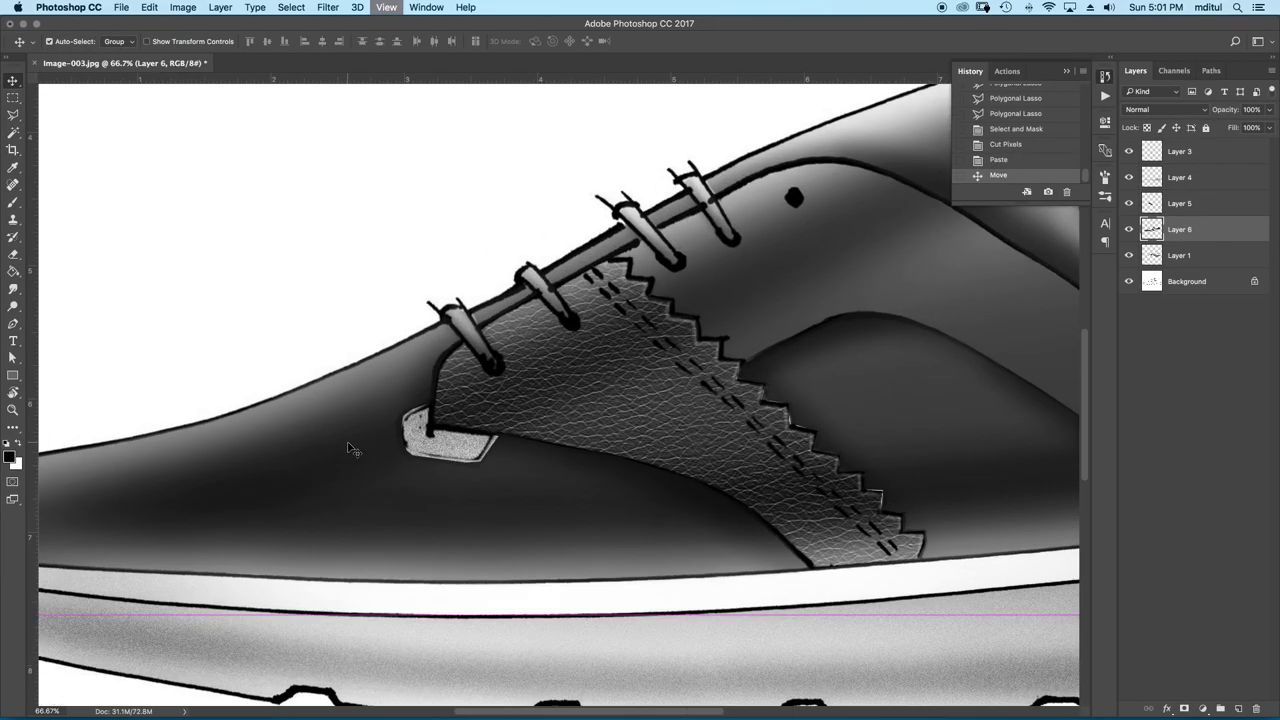
{"action": "key", "text": "ctrl+minus"}
{"action": "key", "text": "ctrl+plus"}
{"action": "key", "text": "ctrl+plus"}
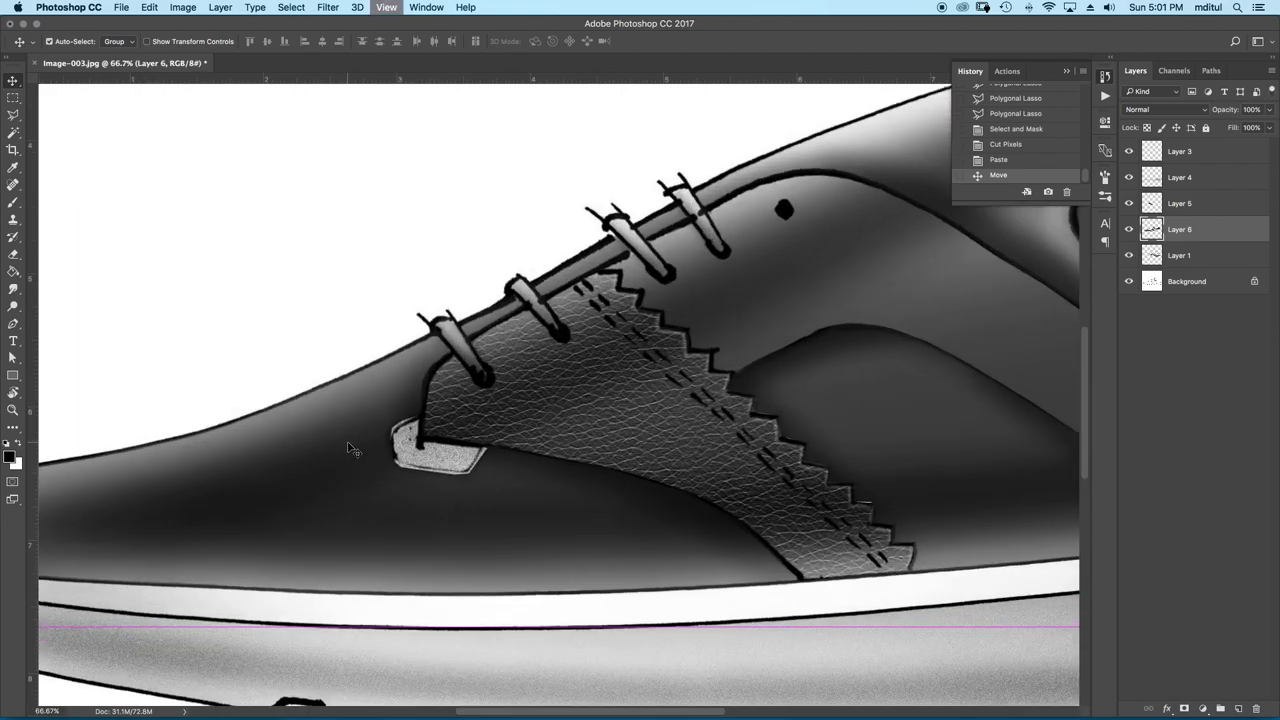
{"action": "key", "text": "ctrl+0"}
Open the Filter Gallery for the new Layer 6
{"action": "left_click", "coordinate": [328, 7]}
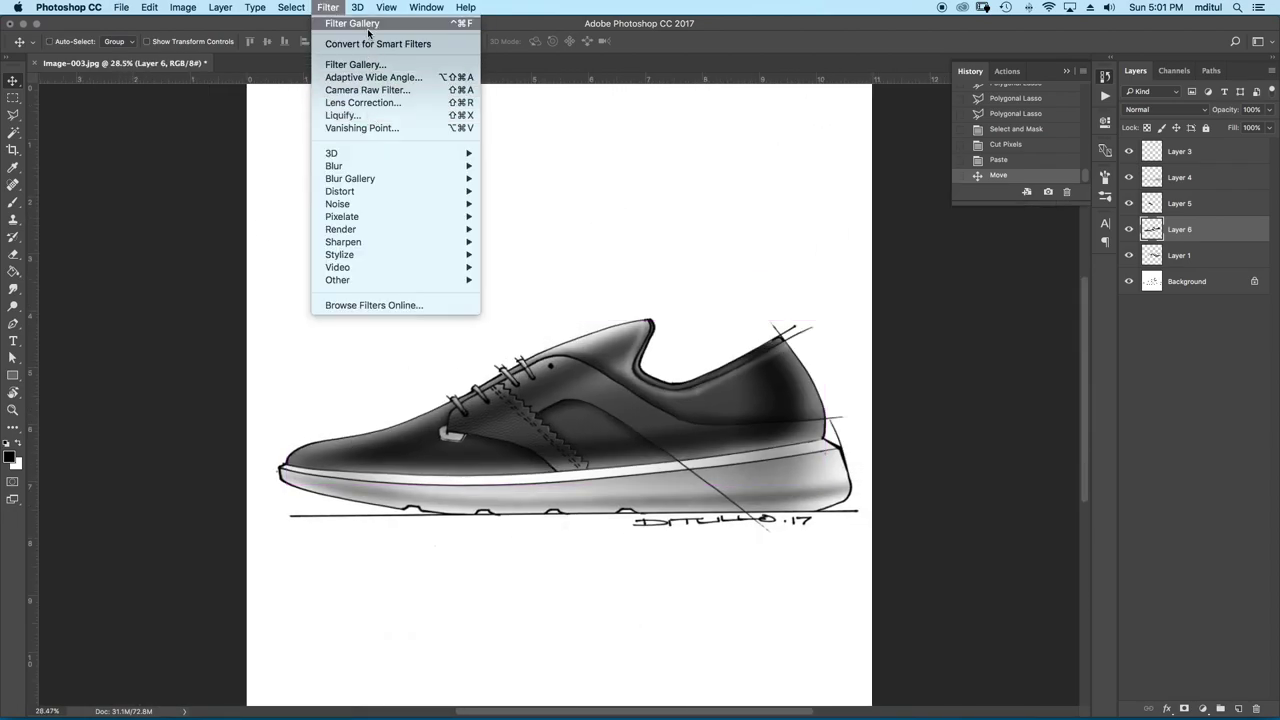
{"action": "key", "text": "ctrl+plus"}
{"action": "key", "text": "ctrl+plus"}
{"action": "left_click", "coordinate": [331, 7]}
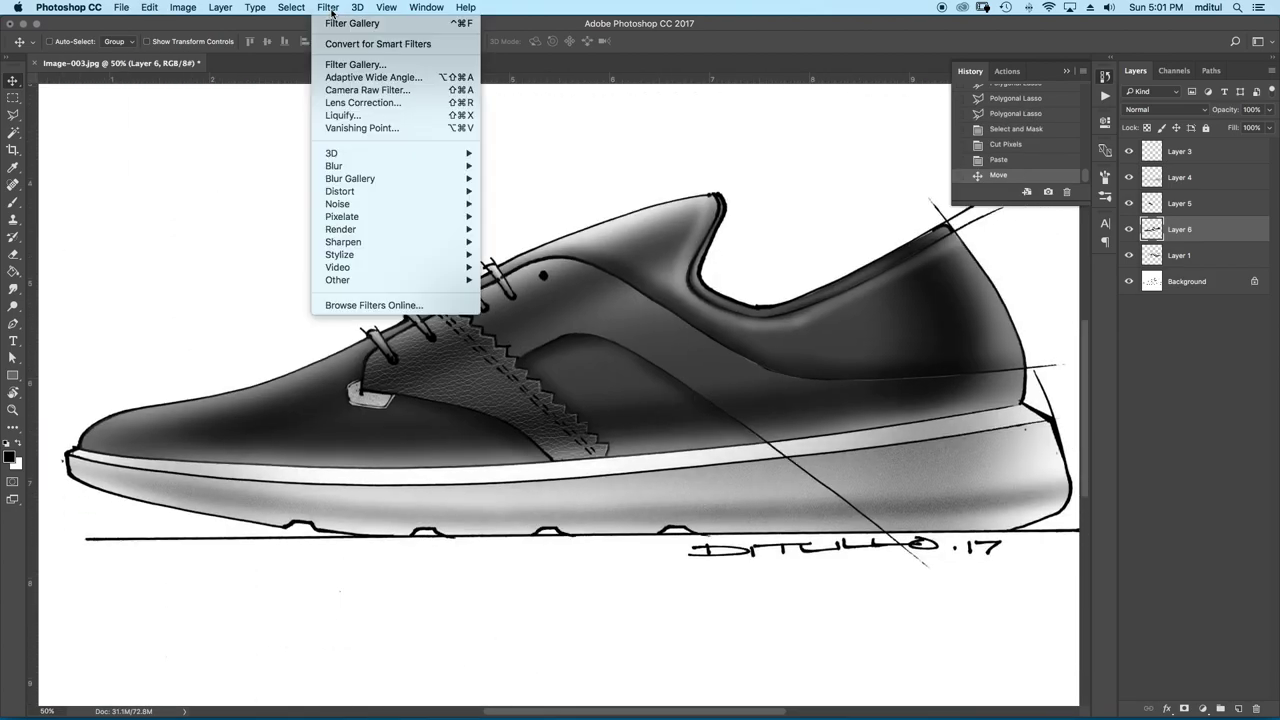
{"action": "left_click", "coordinate": [344, 66]}
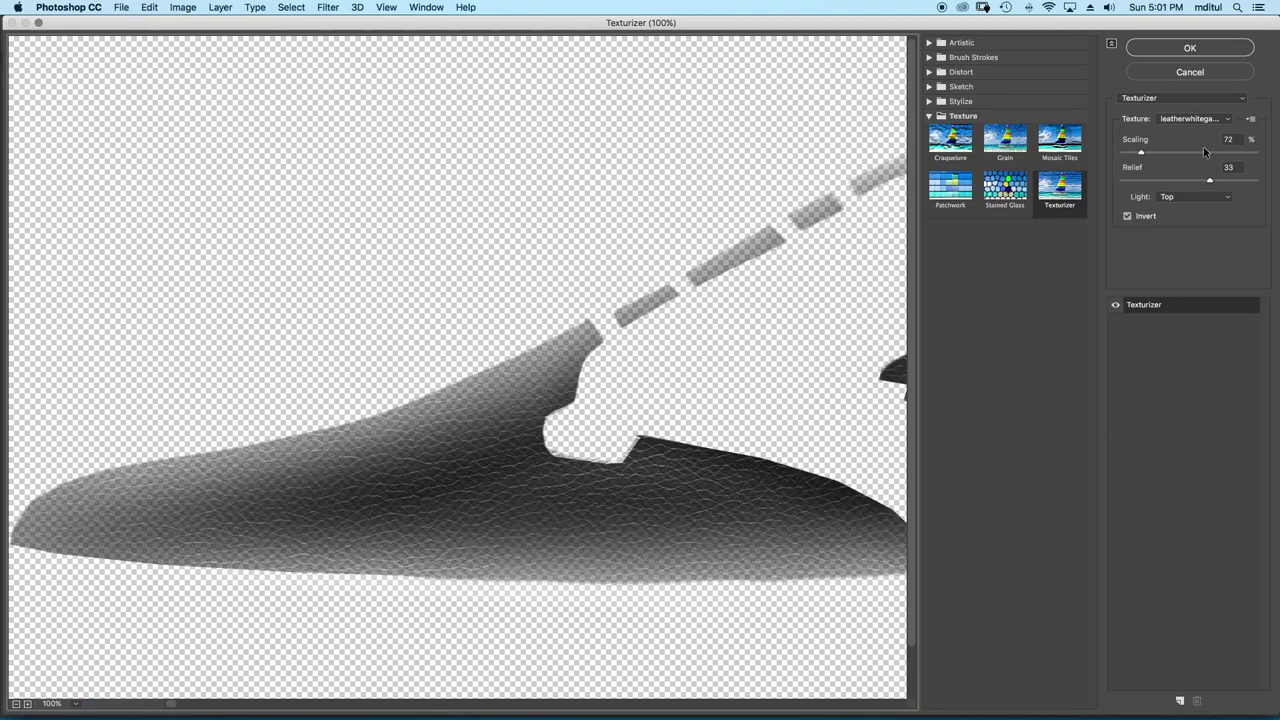
Preview the 3dmesh2, 3dopenmesh and basic diamond mesh textures in Texturizer
{"action": "left_click", "coordinate": [1249, 120]}
{"action": "left_click", "coordinate": [1249, 120]}
{"action": "left_click", "coordinate": [1199, 132]}
{"action": "left_click", "coordinate": [290, 115]}
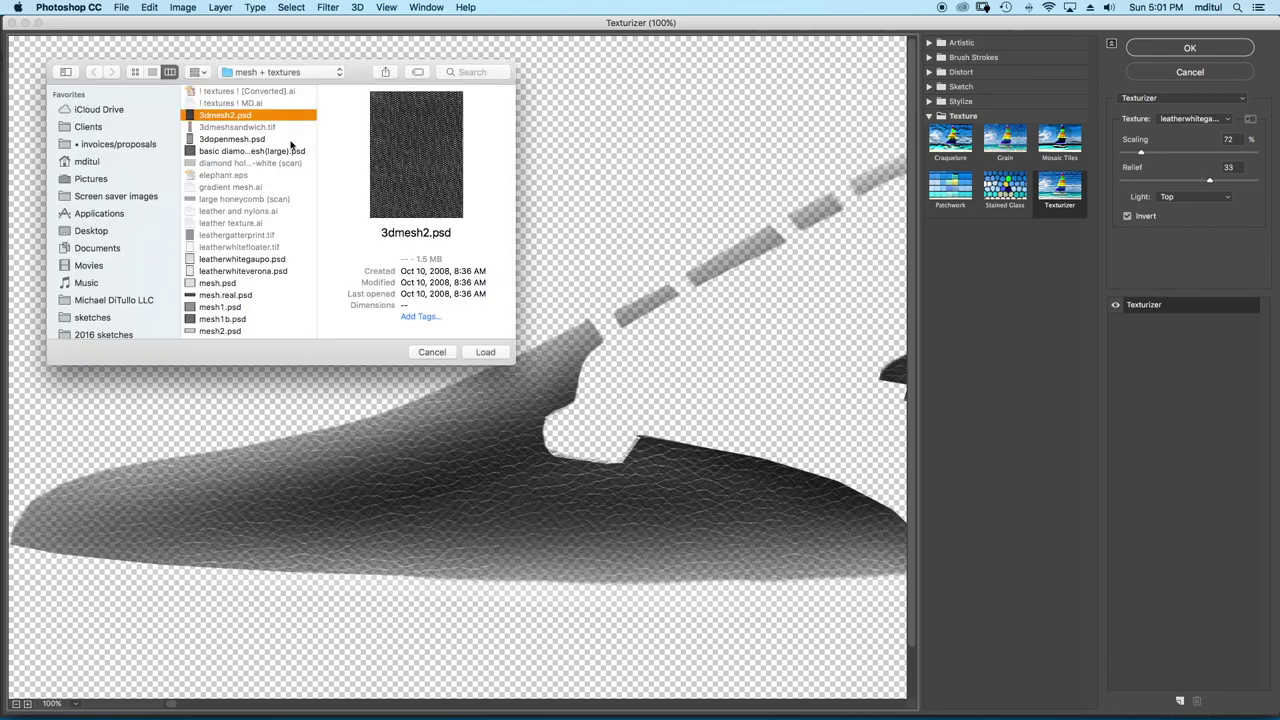
{"action": "left_click", "coordinate": [465, 335]}
{"action": "left_click", "coordinate": [1249, 120]}
{"action": "left_click", "coordinate": [1199, 132]}
{"action": "left_click", "coordinate": [250, 142]}
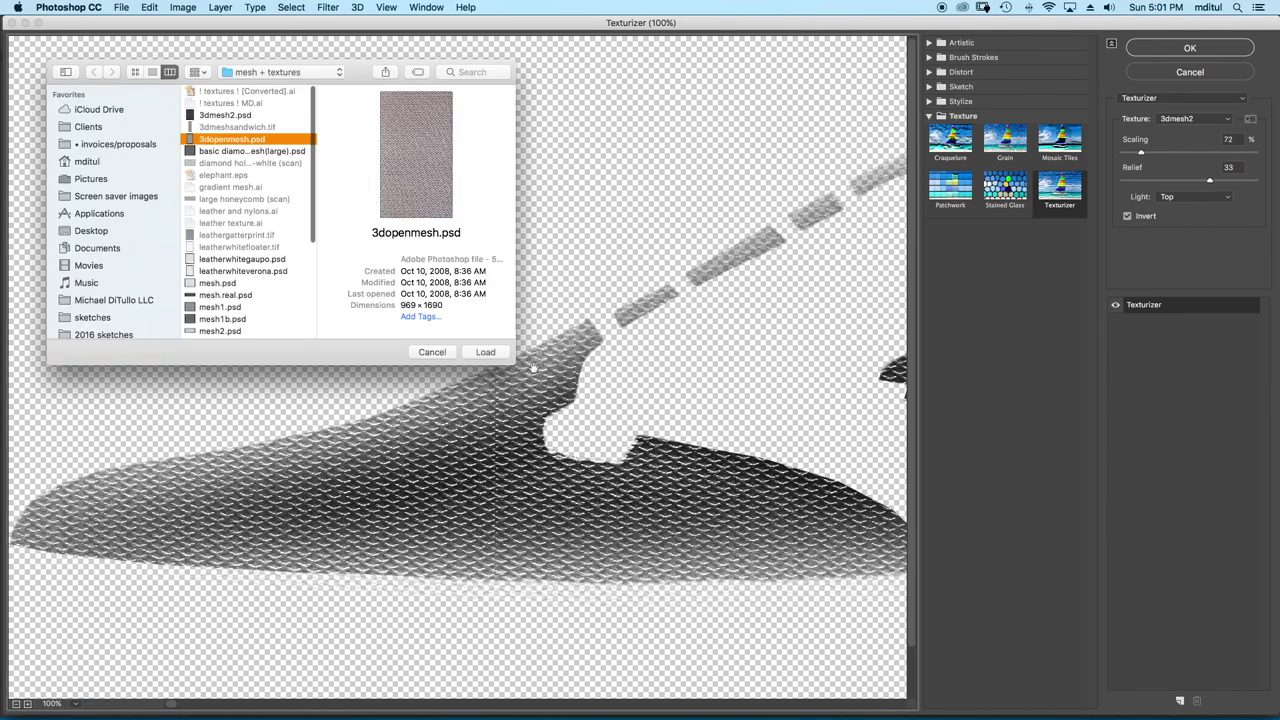
{"action": "left_click", "coordinate": [488, 349]}
{"action": "left_click", "coordinate": [1249, 120]}
{"action": "left_click", "coordinate": [1199, 132]}
Load mesh.real, turn off Invert, and make the mesh finer and flatter (Scaling 70, Relief 14)
{"action": "left_click", "coordinate": [255, 163]}
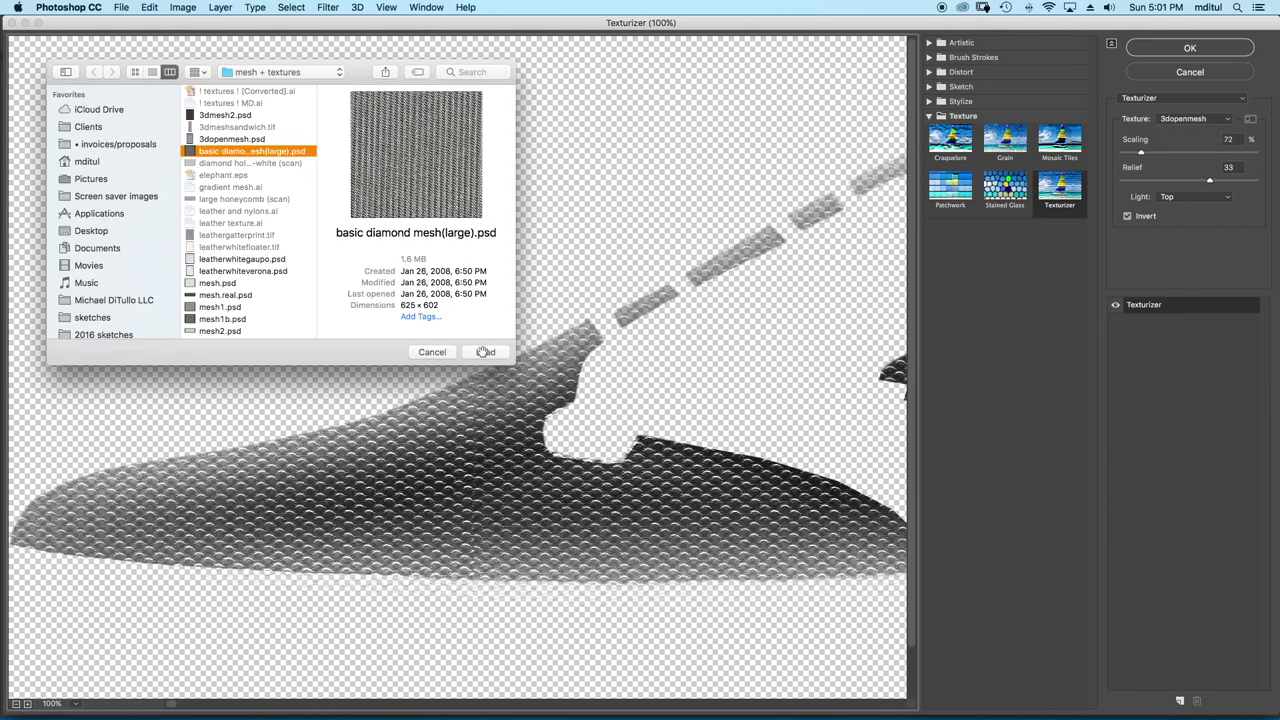
{"action": "left_click", "coordinate": [489, 349]}
{"action": "left_click", "coordinate": [1249, 120]}
{"action": "left_click", "coordinate": [1199, 132]}
{"action": "left_click", "coordinate": [217, 295]}
{"action": "left_click", "coordinate": [485, 352]}
{"action": "left_click", "coordinate": [1127, 216]}
{"action": "mouse_move", "coordinate": [1141, 152]}
{"action": "left_mouse_down"}
{"action": "mouse_move", "coordinate": [1155, 152]}
{"action": "mouse_move", "coordinate": [1139, 152]}
{"action": "left_mouse_up"}
{"action": "left_click_drag", "start_coordinate": [1209, 180], "coordinate": [1159, 180]}
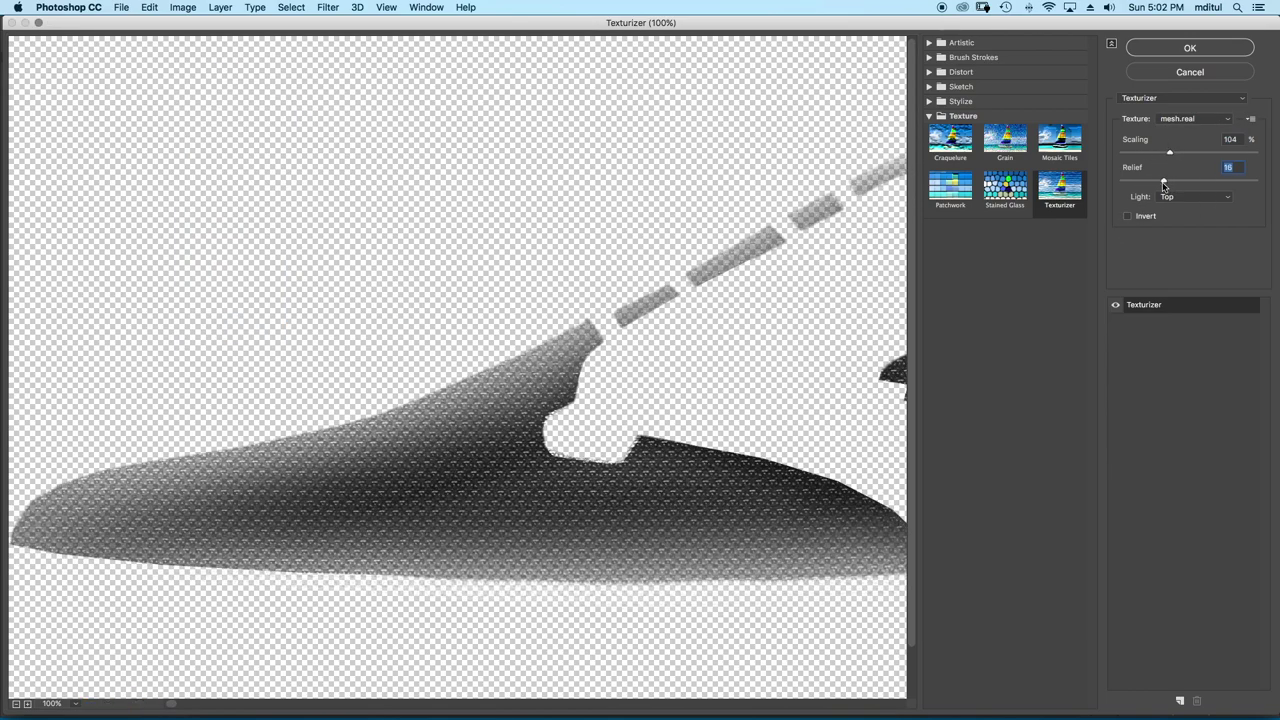
Preview the mesh1b and rubberizedmesh2 textures, then reload mesh.real
{"action": "left_click", "coordinate": [1248, 119]}
{"action": "left_click", "coordinate": [1199, 132]}
{"action": "left_click", "coordinate": [222, 309]}
{"action": "scroll", "coordinate": [224, 325], "scroll_direction": "down", "scroll_amount": 2}
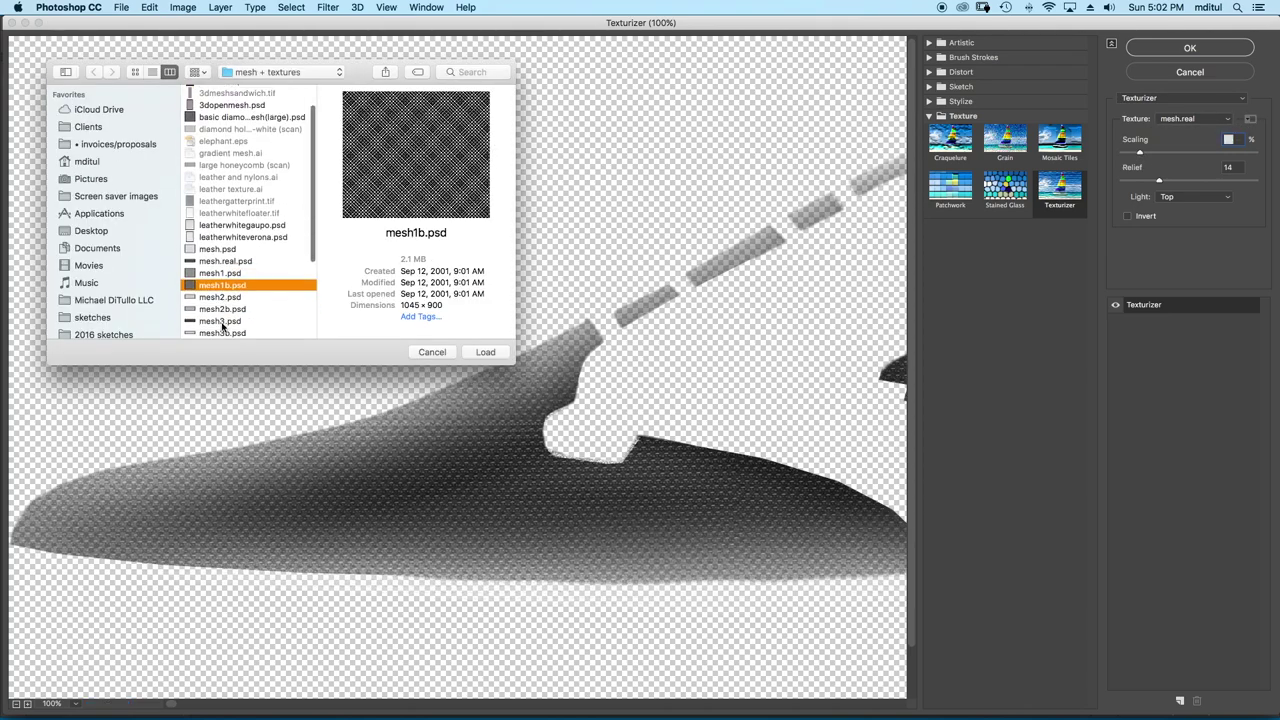
{"action": "scroll", "coordinate": [224, 325], "scroll_direction": "down", "scroll_amount": 3}
{"action": "left_click", "coordinate": [228, 155]}
{"action": "left_click", "coordinate": [485, 352]}
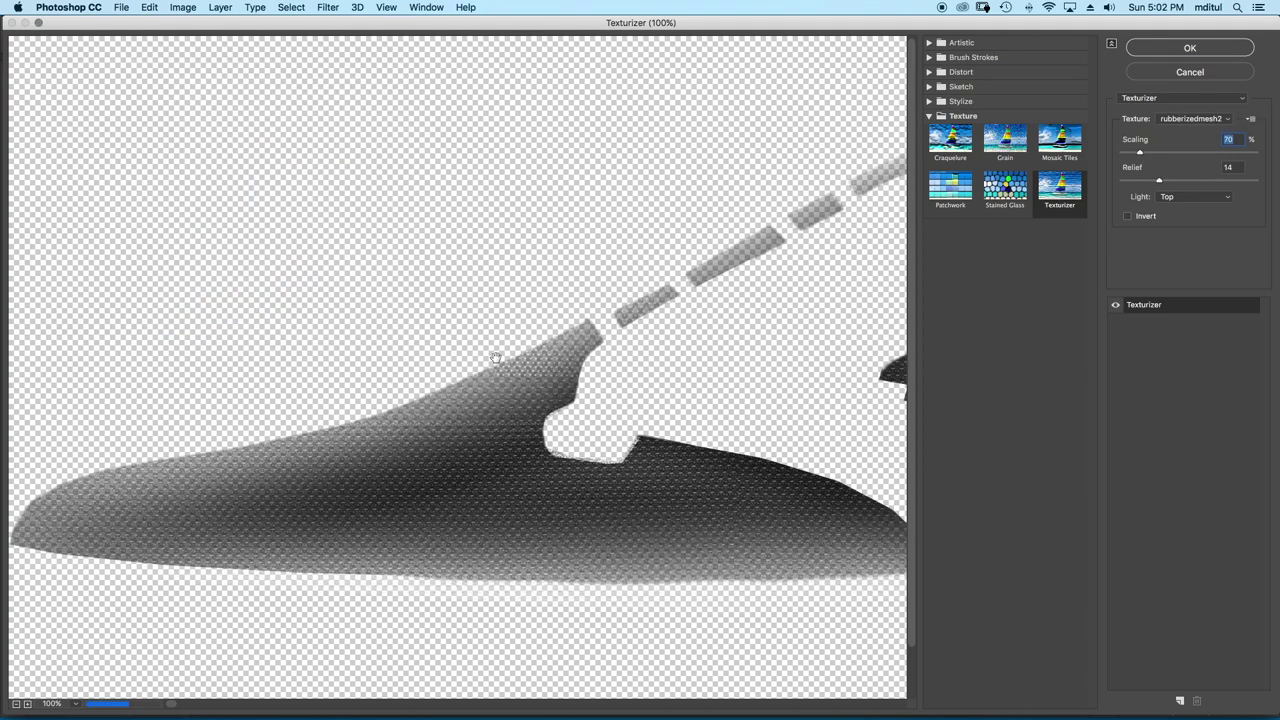
{"action": "left_click", "coordinate": [1250, 118]}
{"action": "left_click", "coordinate": [1190, 134]}
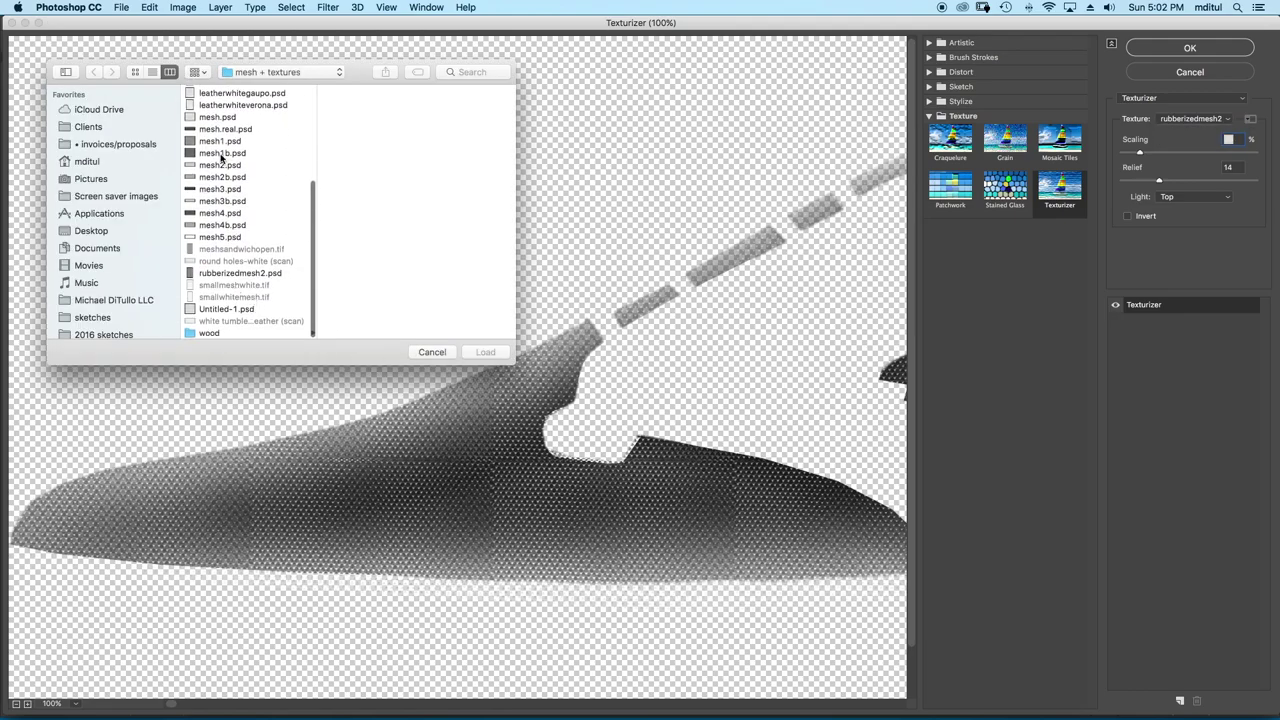
{"action": "left_click", "coordinate": [225, 129]}
{"action": "left_click", "coordinate": [485, 352]}
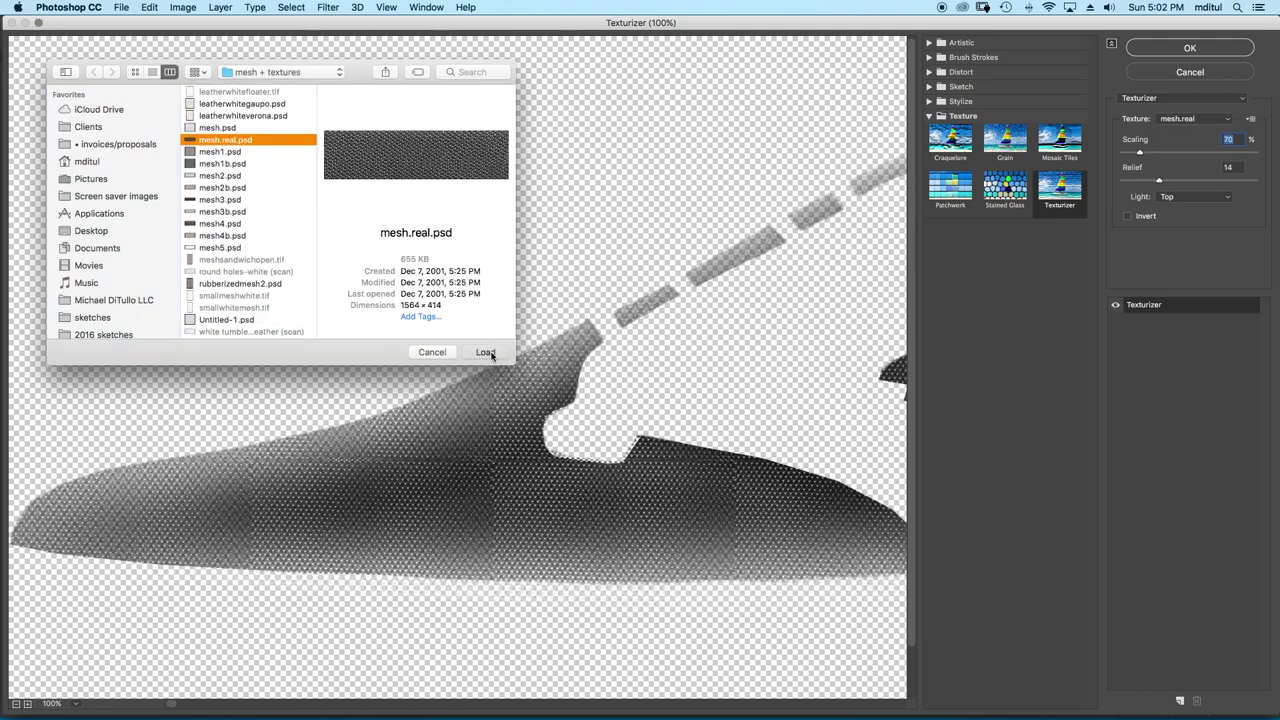
Undo the first mesh apply, duplicate Layer 6, and apply the mesh texture to the copy
{"action": "left_click", "coordinate": [1219, 47]}
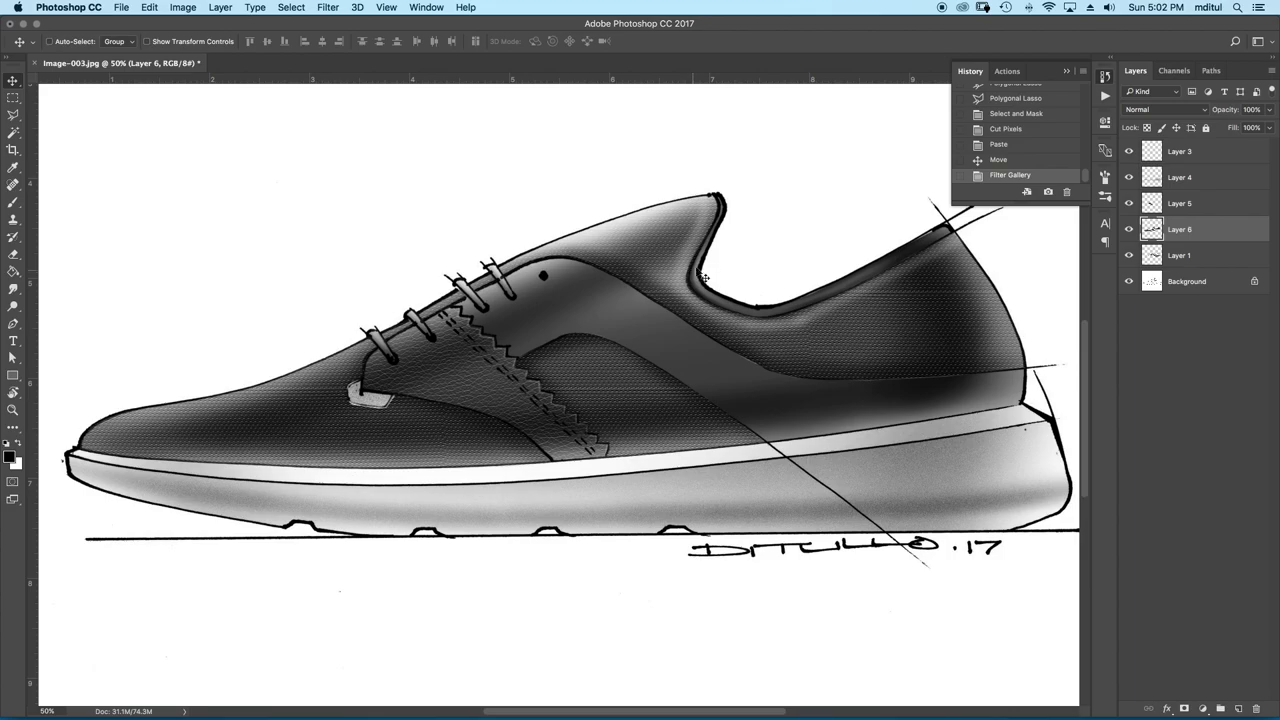
{"action": "key", "text": "ctrl+z"}
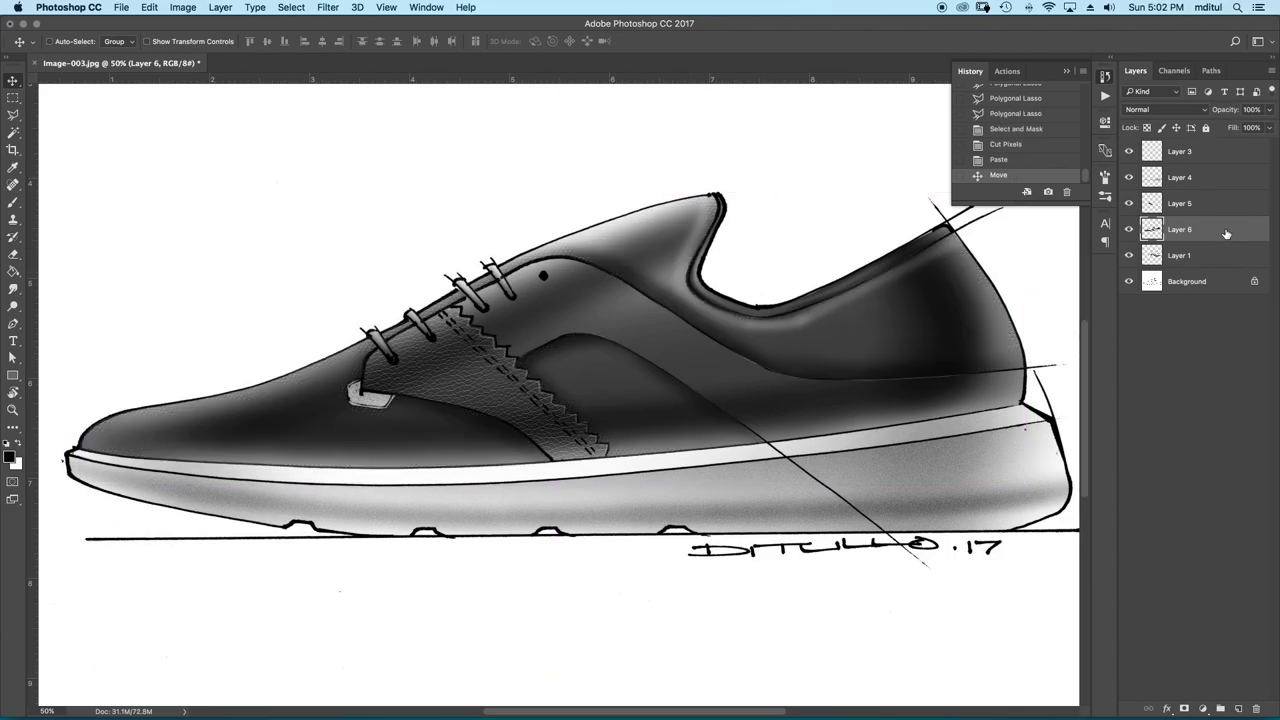
{"action": "left_click_drag", "start_coordinate": [1226, 233], "coordinate": [1239, 709]}
{"action": "left_click", "coordinate": [328, 7]}
{"action": "left_click", "coordinate": [350, 67]}
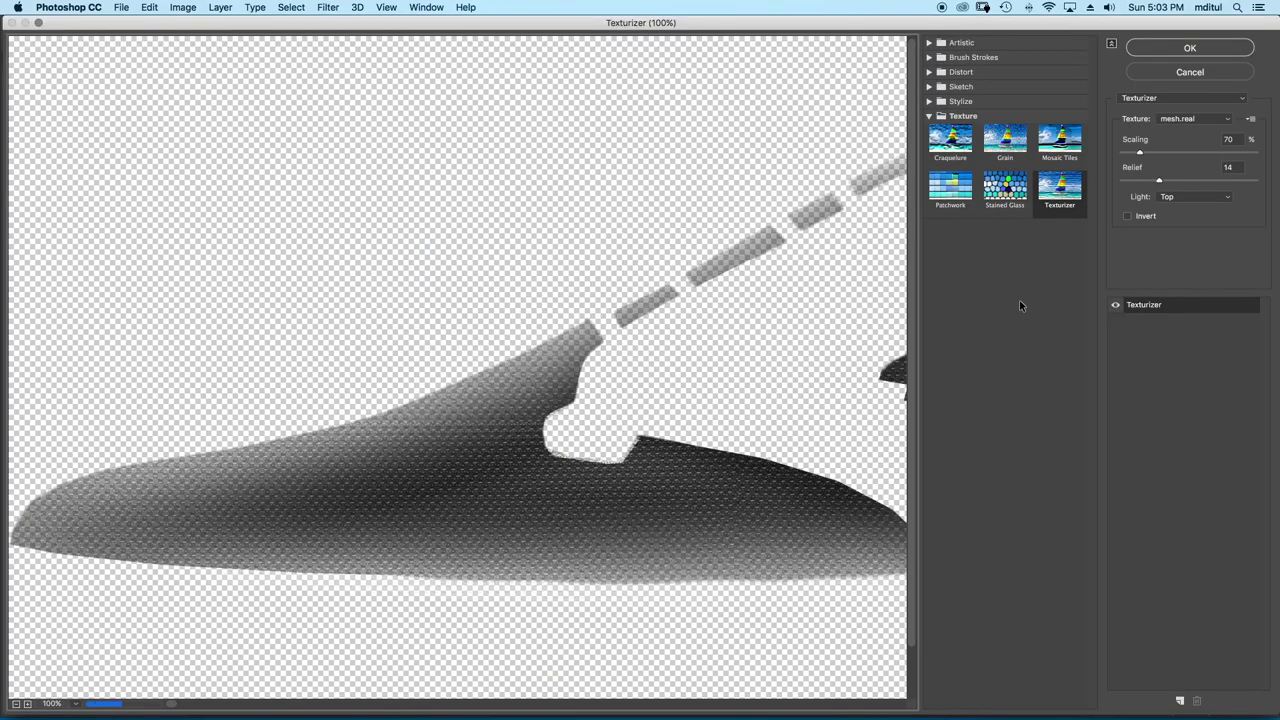
{"action": "left_click", "coordinate": [1189, 49]}
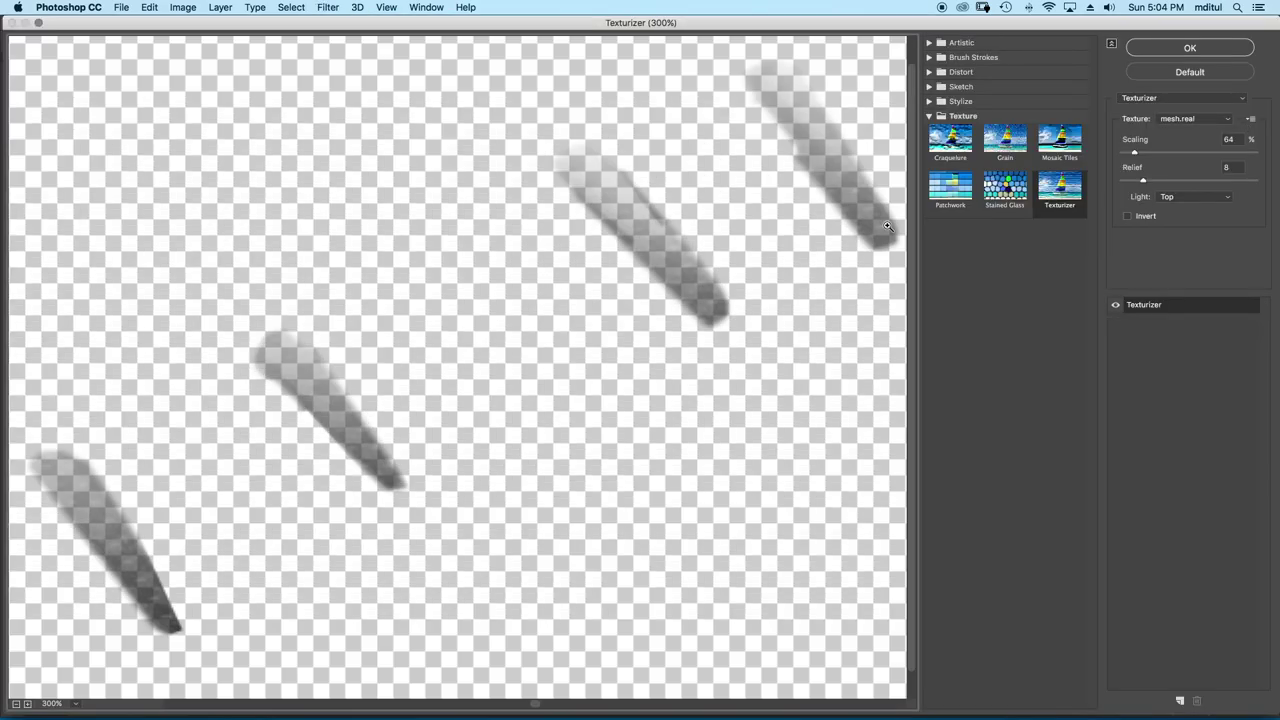
Pick the Burlap texture in Texturizer for the laces
{"action": "left_click", "coordinate": [1210, 118]}
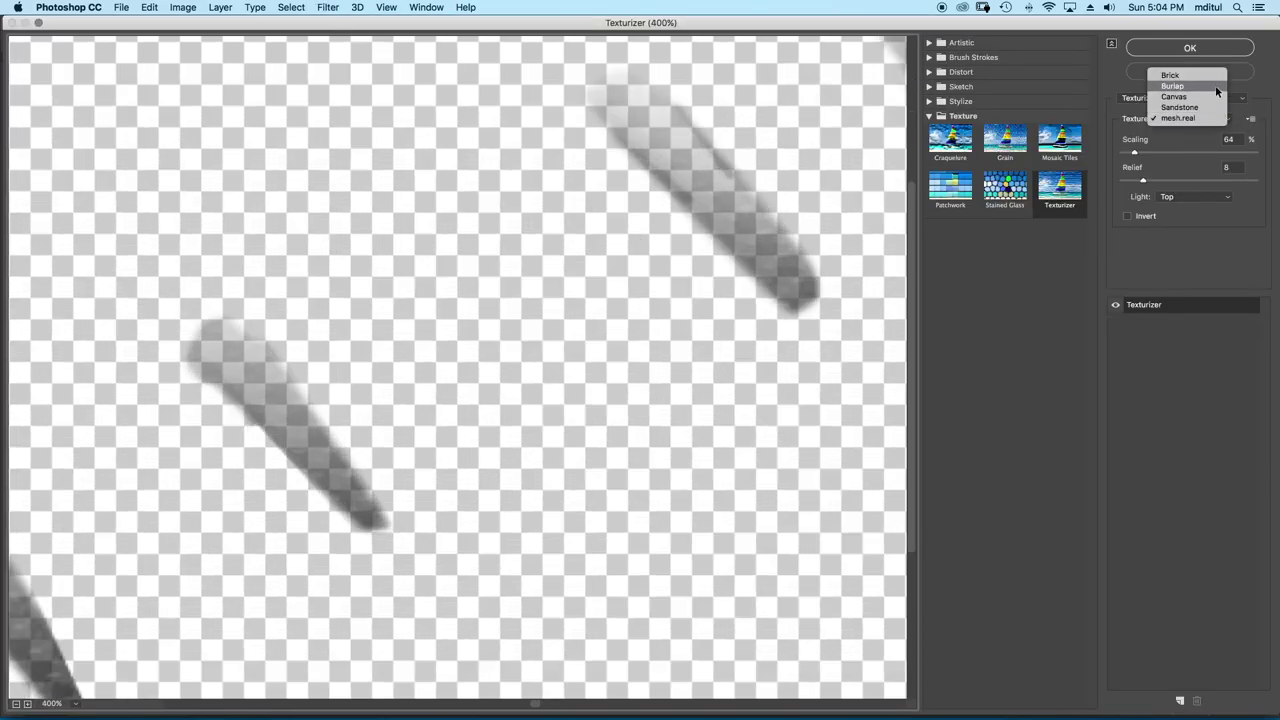
{"action": "left_click", "coordinate": [1214, 87]}
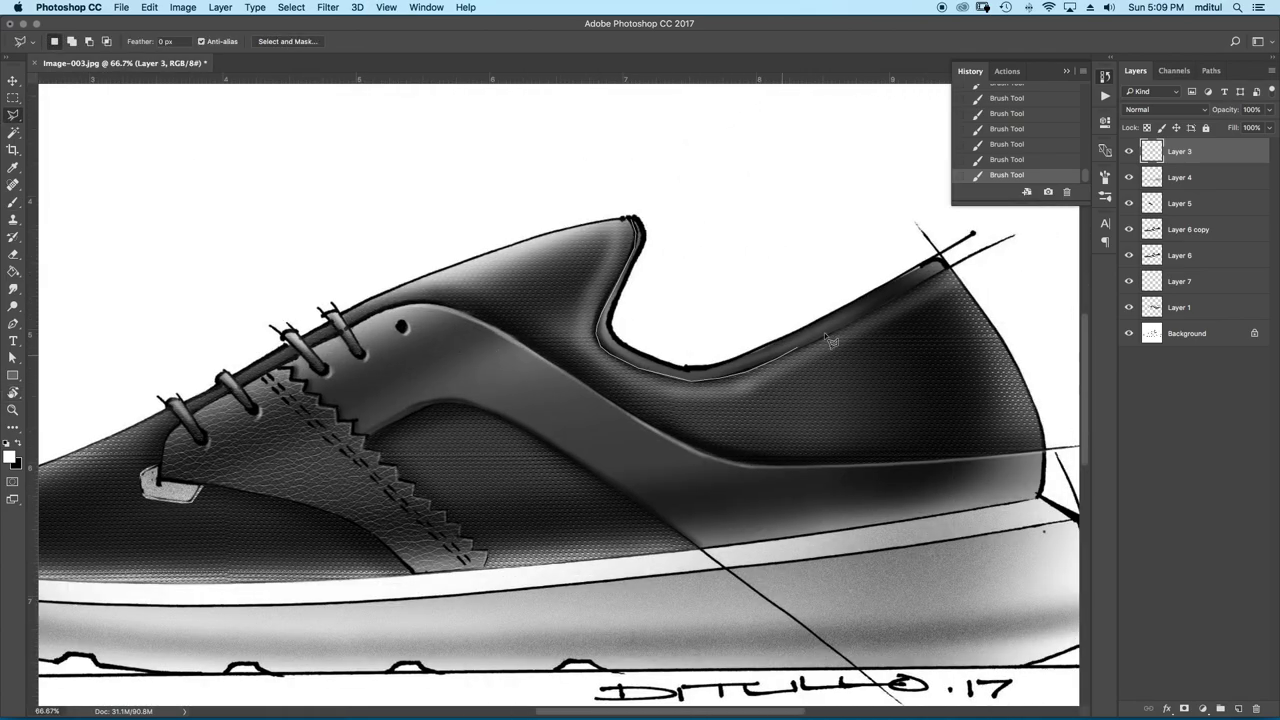
{"action": "left_click", "coordinate": [328, 7]}
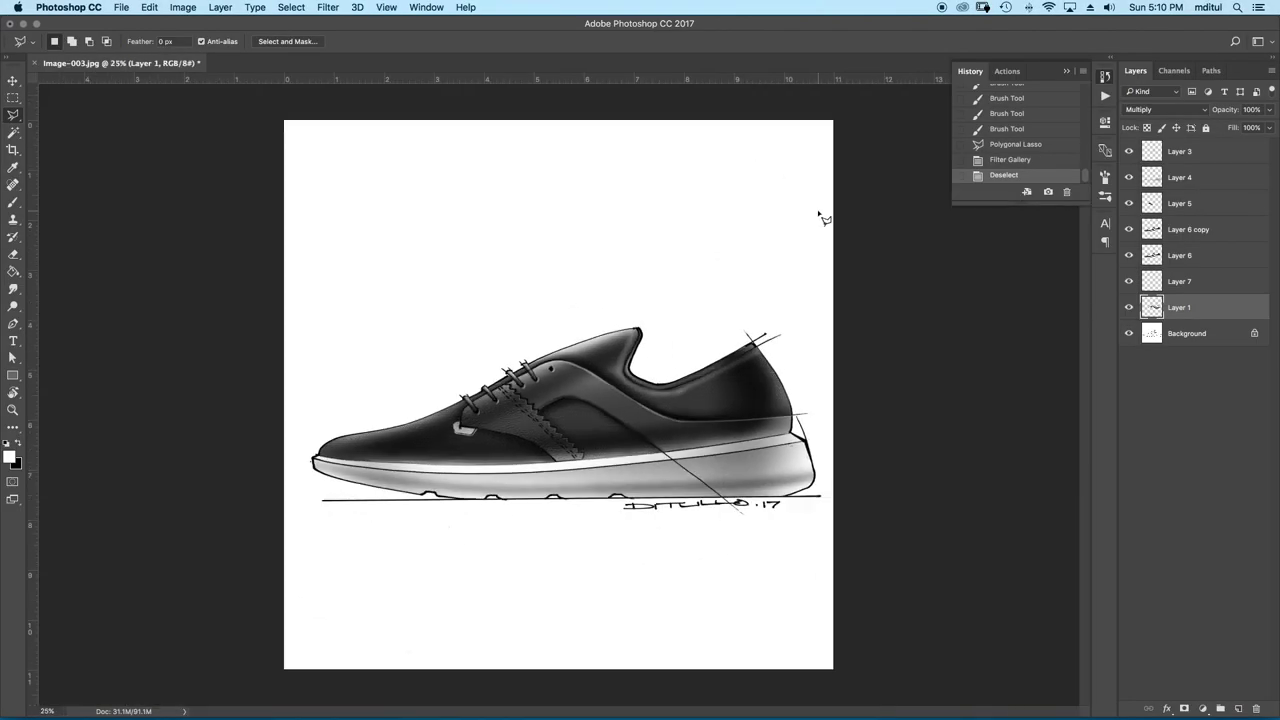
Place the pasted shoe copy on top and move the original shoe layers to the lower half
{"action": "left_click_drag", "start_coordinate": [532, 426], "coordinate": [532, 331]}
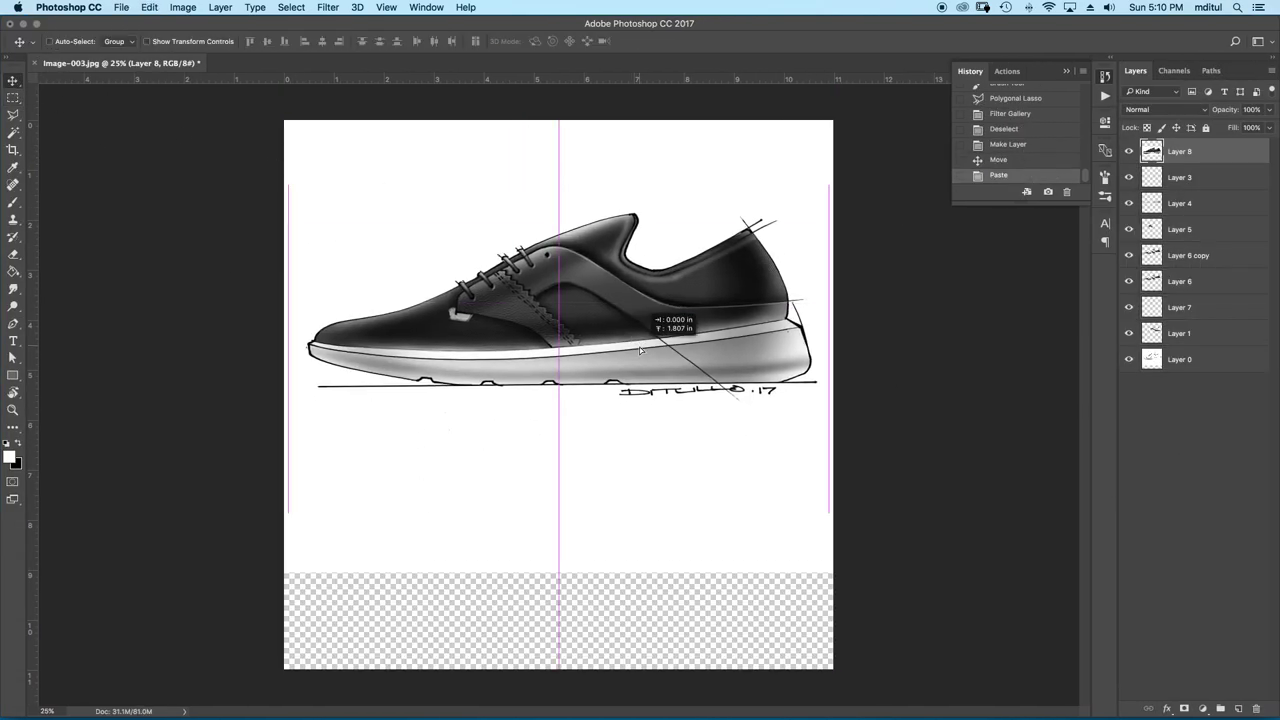
{"action": "left_click_drag", "start_coordinate": [640, 350], "coordinate": [640, 354]}
{"action": "left_click", "coordinate": [1180, 177]}
{"action": "left_click", "coordinate": [1180, 359], "text": "shift"}
{"action": "left_click_drag", "start_coordinate": [742, 287], "coordinate": [742, 482]}
Adjust the shoes' vertical position and fill the empty top strip white with Paint Bucket
{"action": "left_click", "coordinate": [1180, 151]}
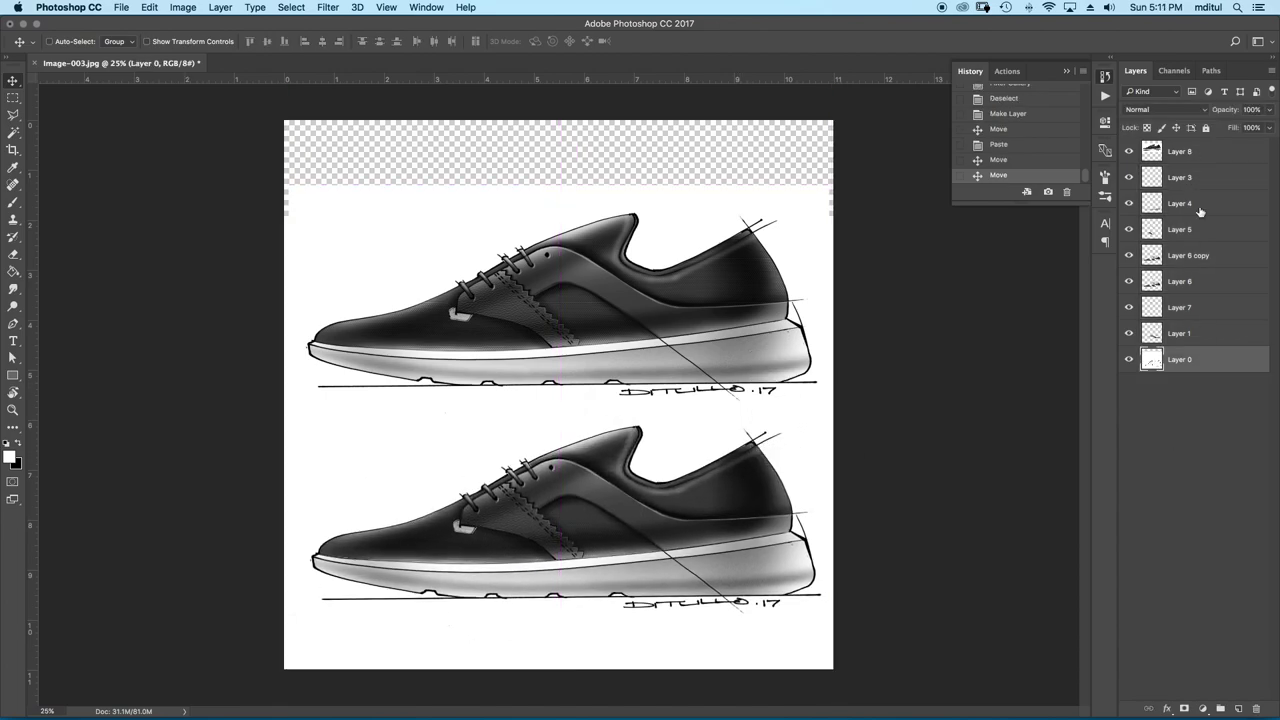
{"action": "left_click", "coordinate": [1180, 359], "text": "shift"}
{"action": "left_click_drag", "start_coordinate": [725, 290], "coordinate": [725, 240]}
{"action": "key", "text": "g"}
{"action": "left_click", "coordinate": [320, 128]}
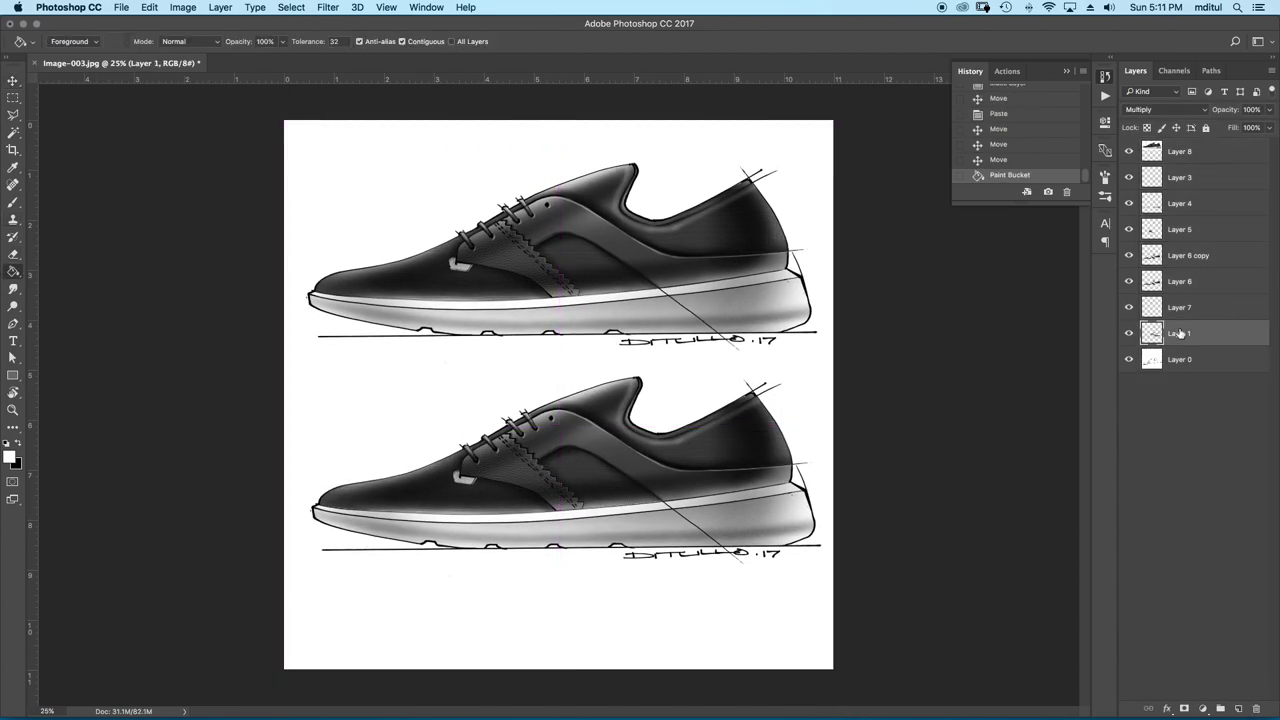
{"action": "left_click", "coordinate": [1143, 203]}
{"action": "left_click", "coordinate": [12, 115]}
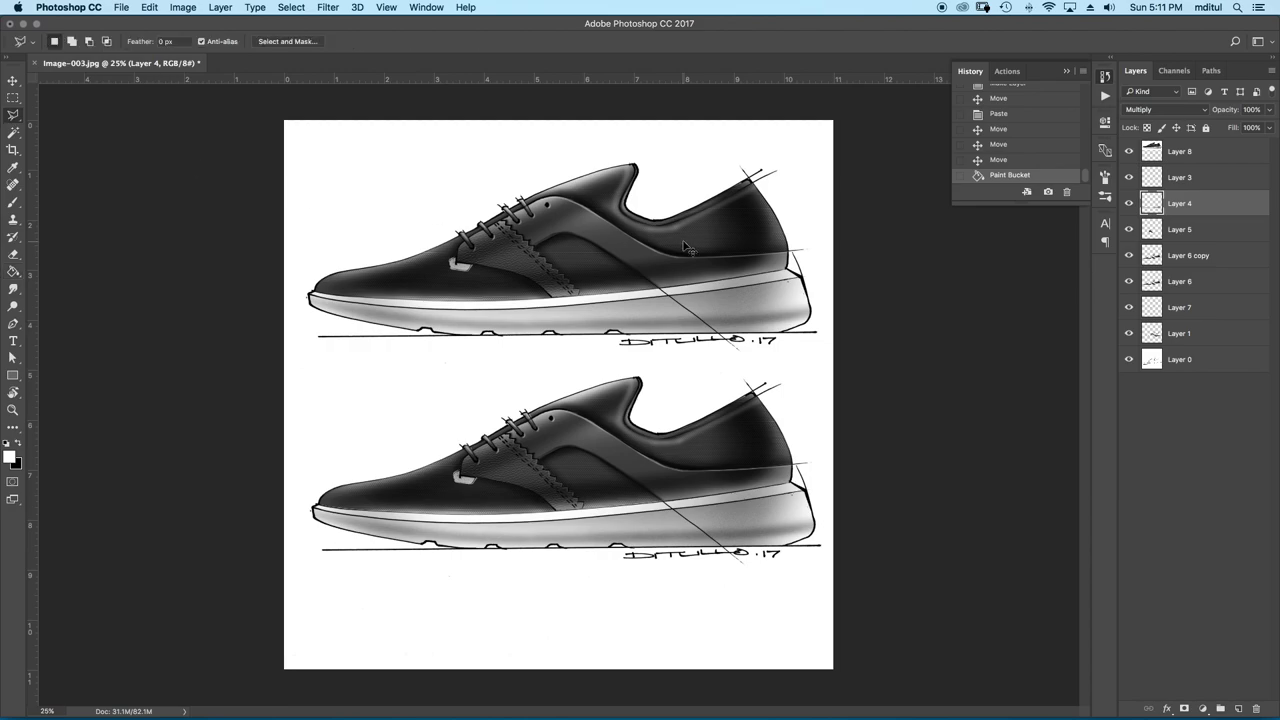
{"action": "scroll", "coordinate": [766, 297], "scroll_direction": "up", "scroll_amount": 1}
{"action": "left_click", "coordinate": [1185, 151]}
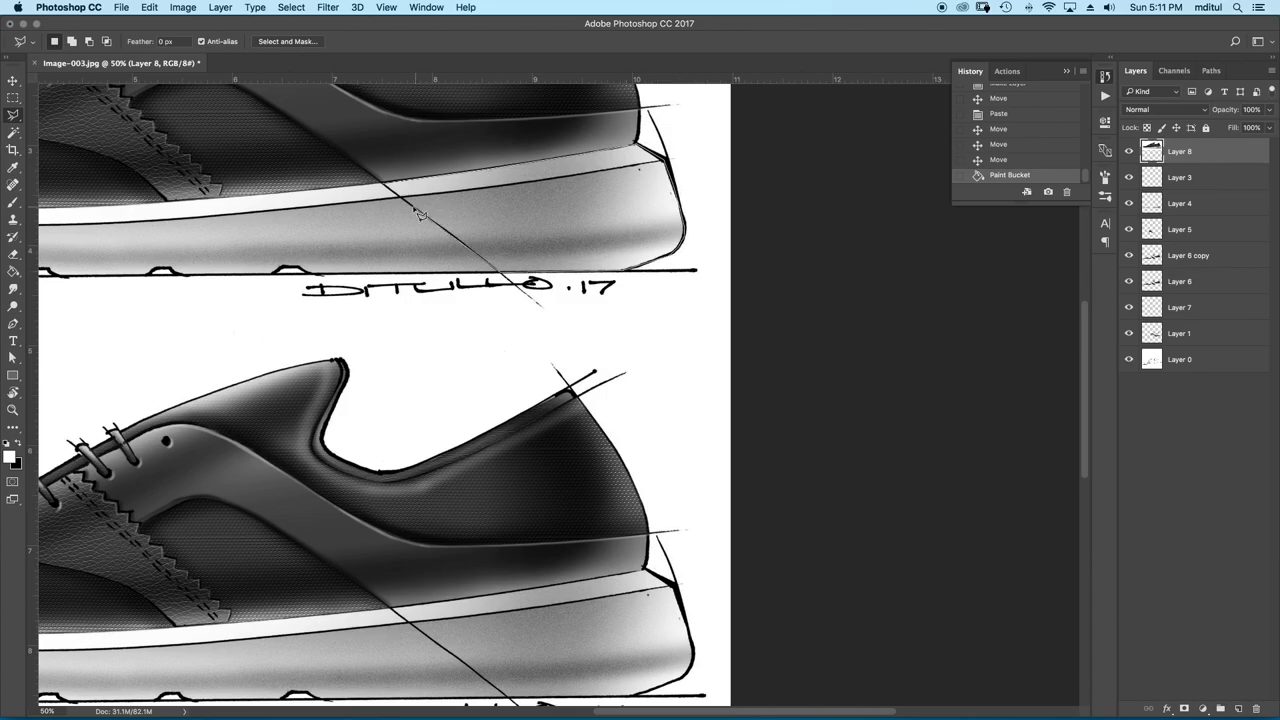
Colorize the lassoed heel of the upper shoe red at Saturation 37, then deselect
{"action": "left_click", "coordinate": [388, 190]}
{"action": "scroll", "coordinate": [383, 191], "scroll_direction": "down", "scroll_amount": 2}
{"action": "scroll", "coordinate": [383, 191], "scroll_direction": "down", "scroll_amount": 2}
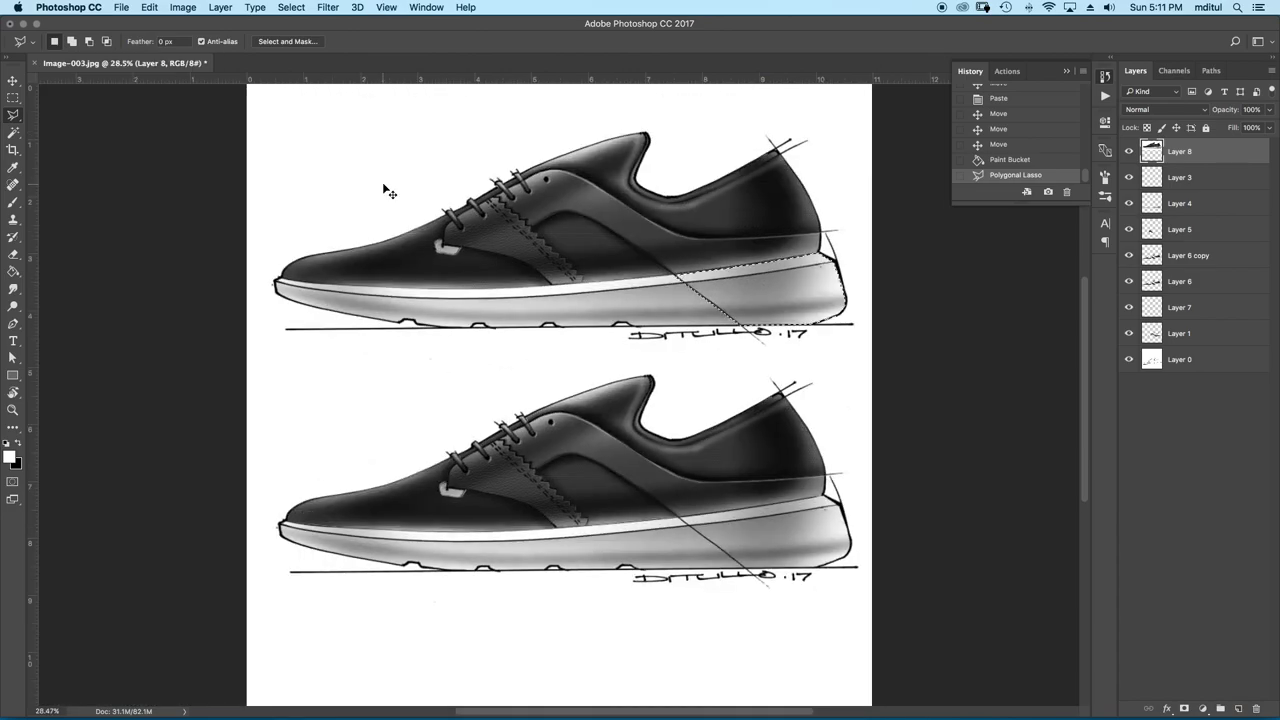
{"action": "key", "text": "ctrl+u"}
{"action": "left_click", "coordinate": [1045, 232]}
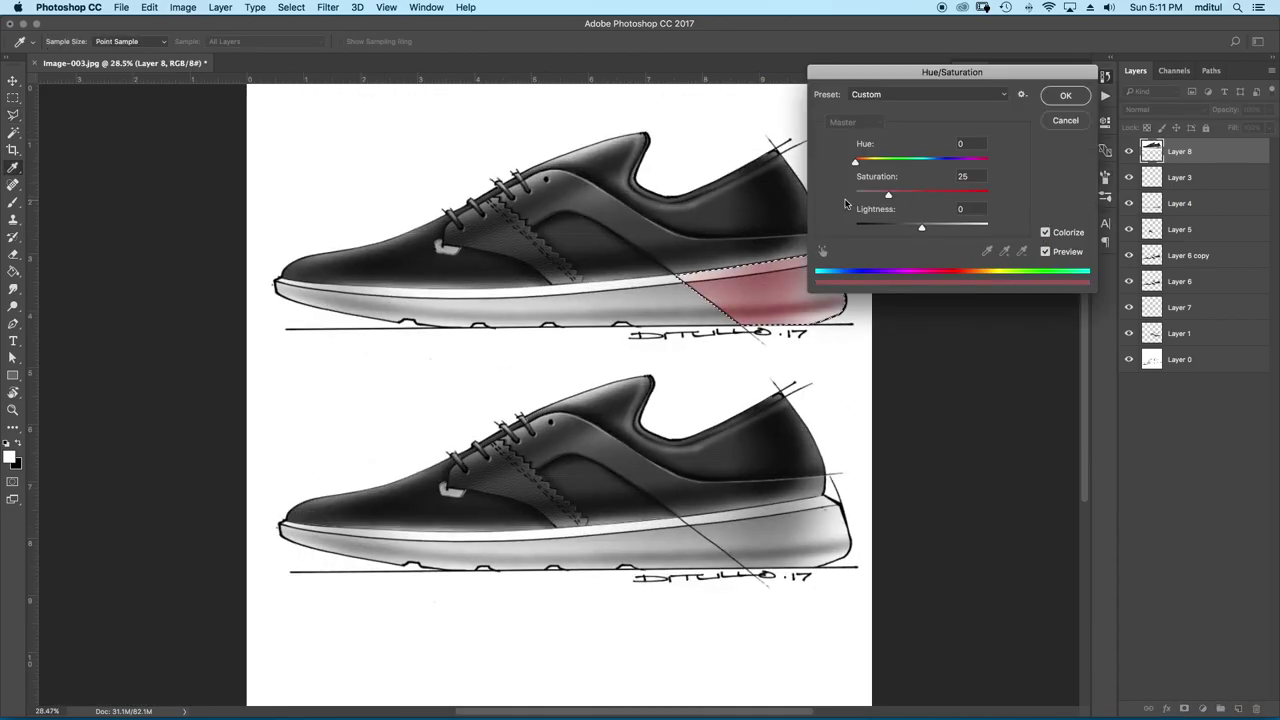
{"action": "left_click_drag", "start_coordinate": [888, 194], "coordinate": [924, 229]}
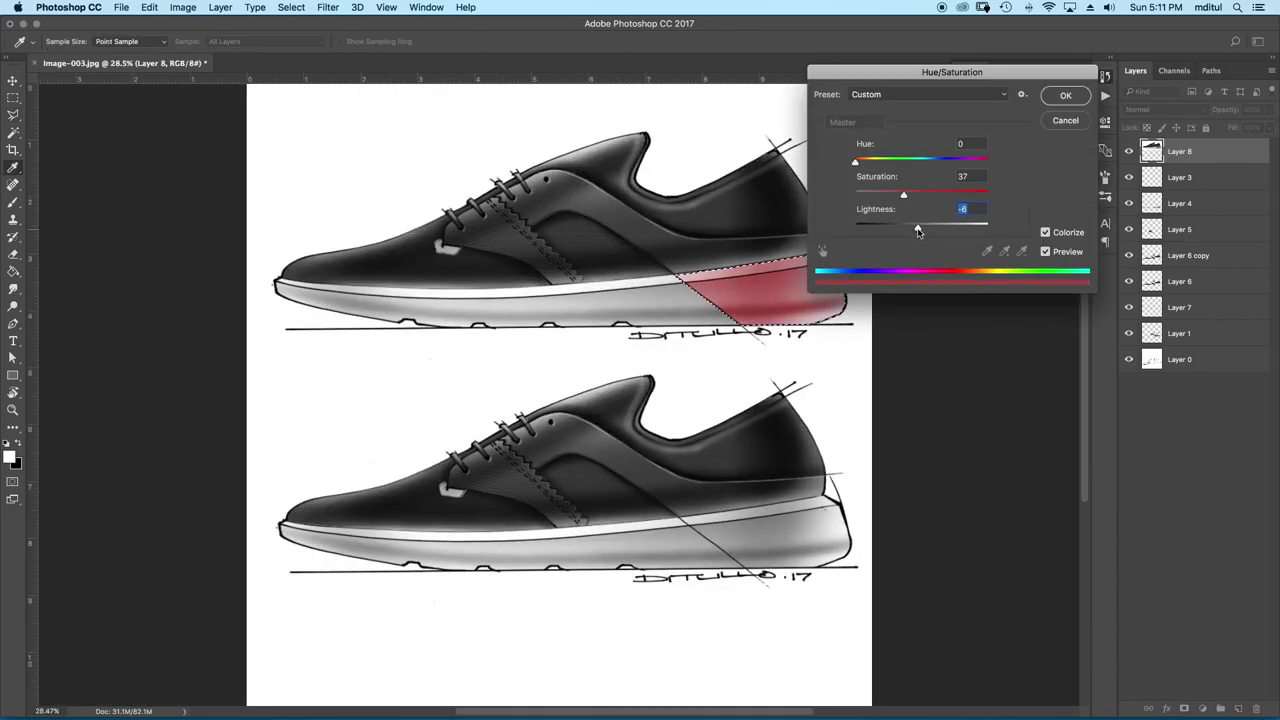
{"action": "left_click", "coordinate": [1065, 95]}
{"action": "key", "text": "ctrl+d"}
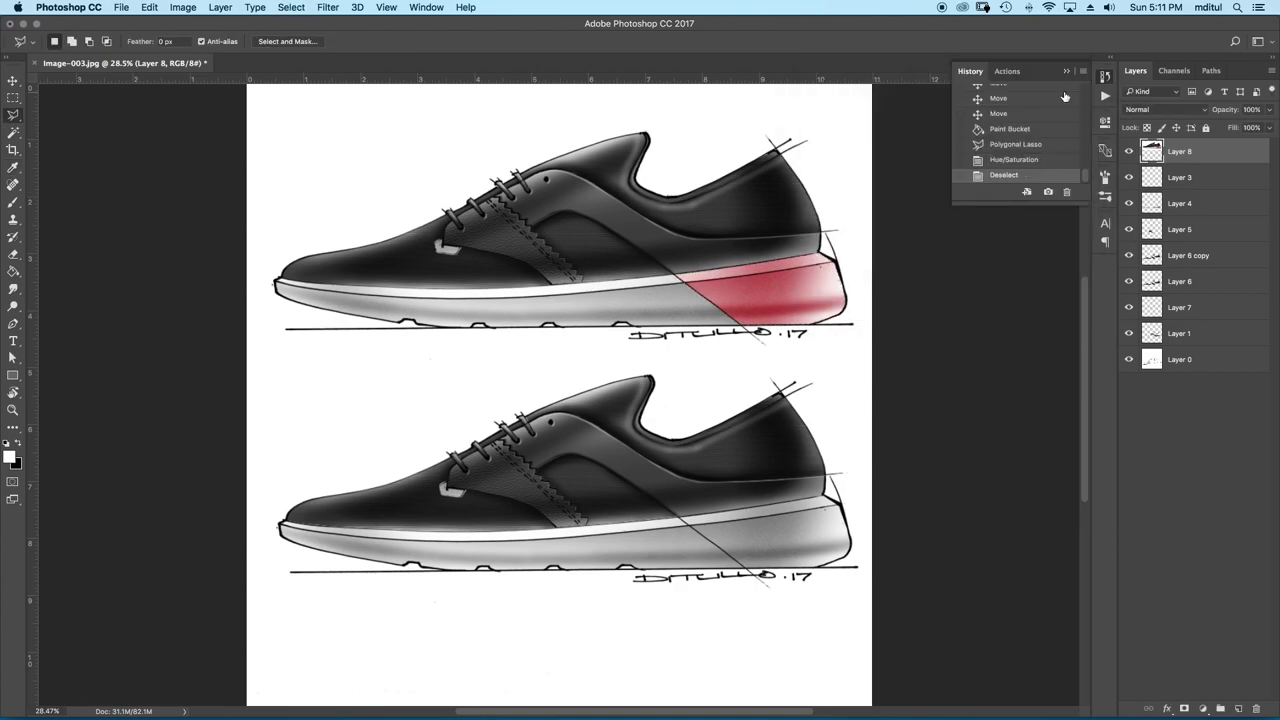
{"action": "scroll", "coordinate": [828, 422], "scroll_direction": "right", "scroll_amount": 3}
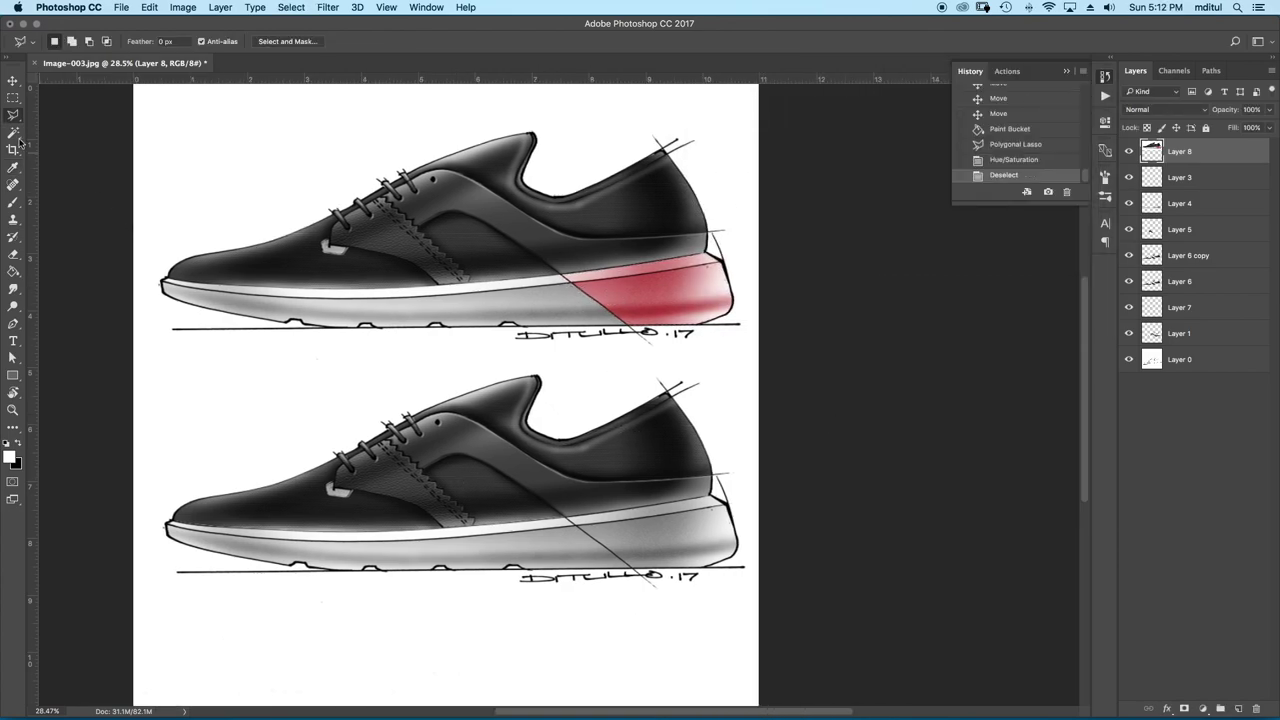
Colorize the lower shoe's sole layer (Layer 4) a warm off-white
{"action": "left_click", "coordinate": [1129, 203]}
{"action": "left_click", "coordinate": [1129, 203]}
{"action": "left_click", "coordinate": [1180, 203]}
{"action": "key", "text": "ctrl+u"}
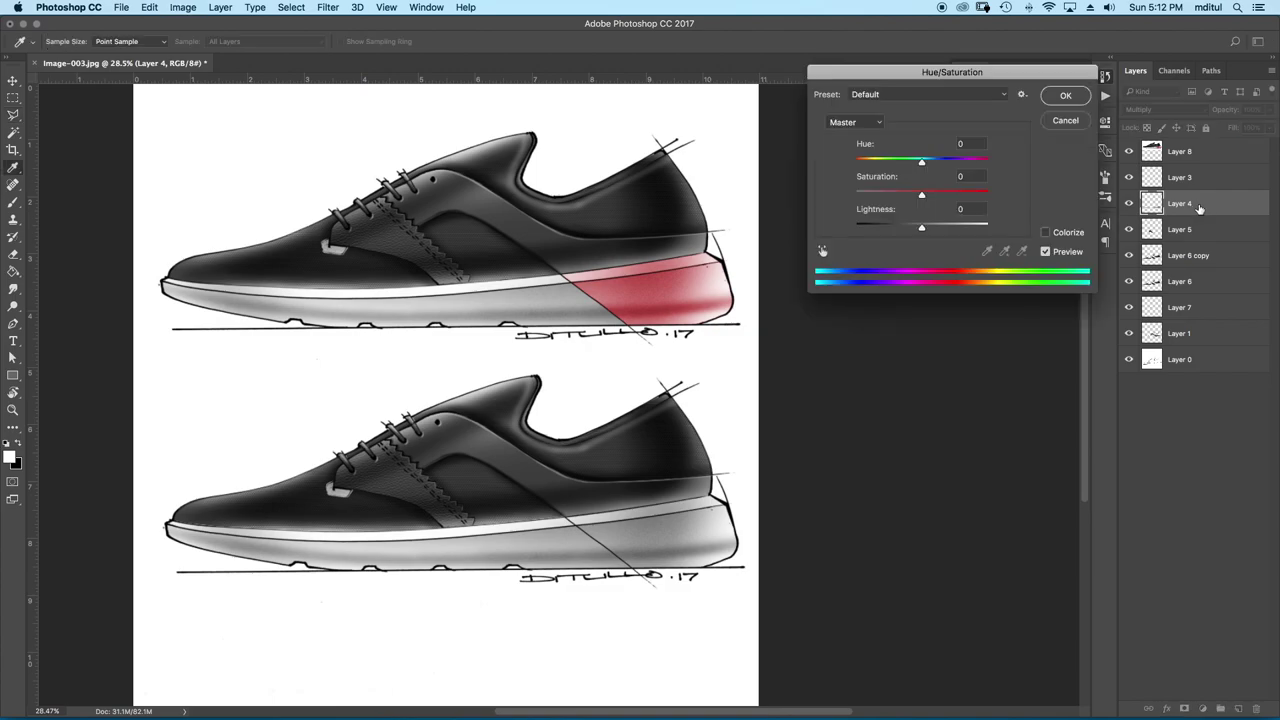
{"action": "left_click", "coordinate": [1045, 232]}
{"action": "left_click_drag", "start_coordinate": [858, 162], "coordinate": [874, 163]}
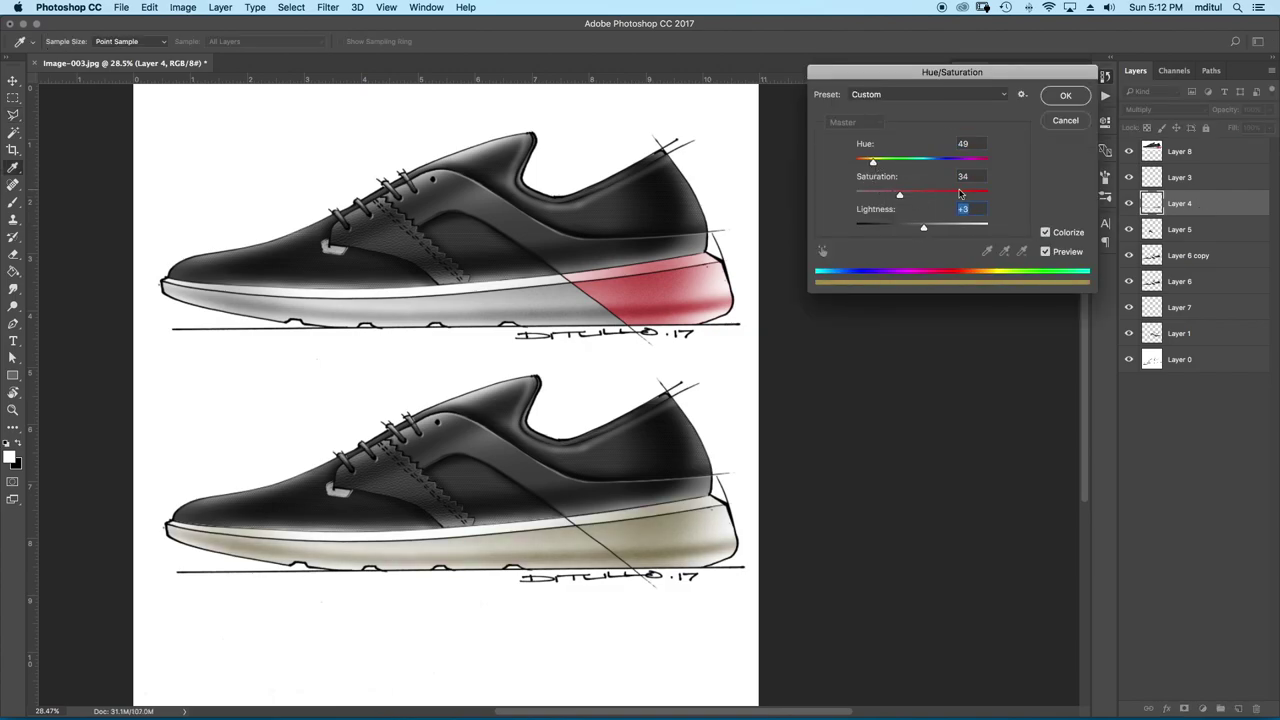
{"action": "left_click", "coordinate": [1062, 96]}
Colorize the leather side panel layer (Layer 5) brown
{"action": "left_click", "coordinate": [1180, 229]}
{"action": "key", "text": "ctrl+u"}
{"action": "left_click", "coordinate": [1045, 232]}
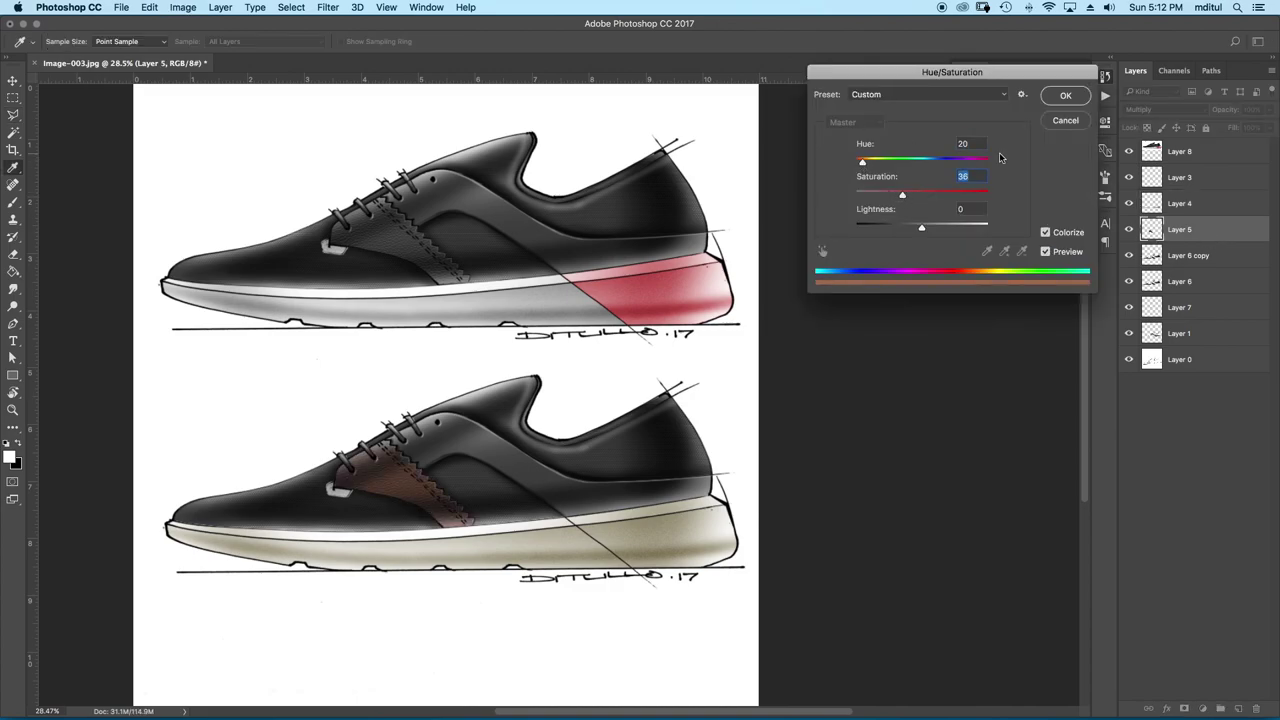
{"action": "left_click", "coordinate": [1066, 96]}
Colorize the upper body layer (Layer 6 copy) navy blue
{"action": "left_click", "coordinate": [1188, 255]}
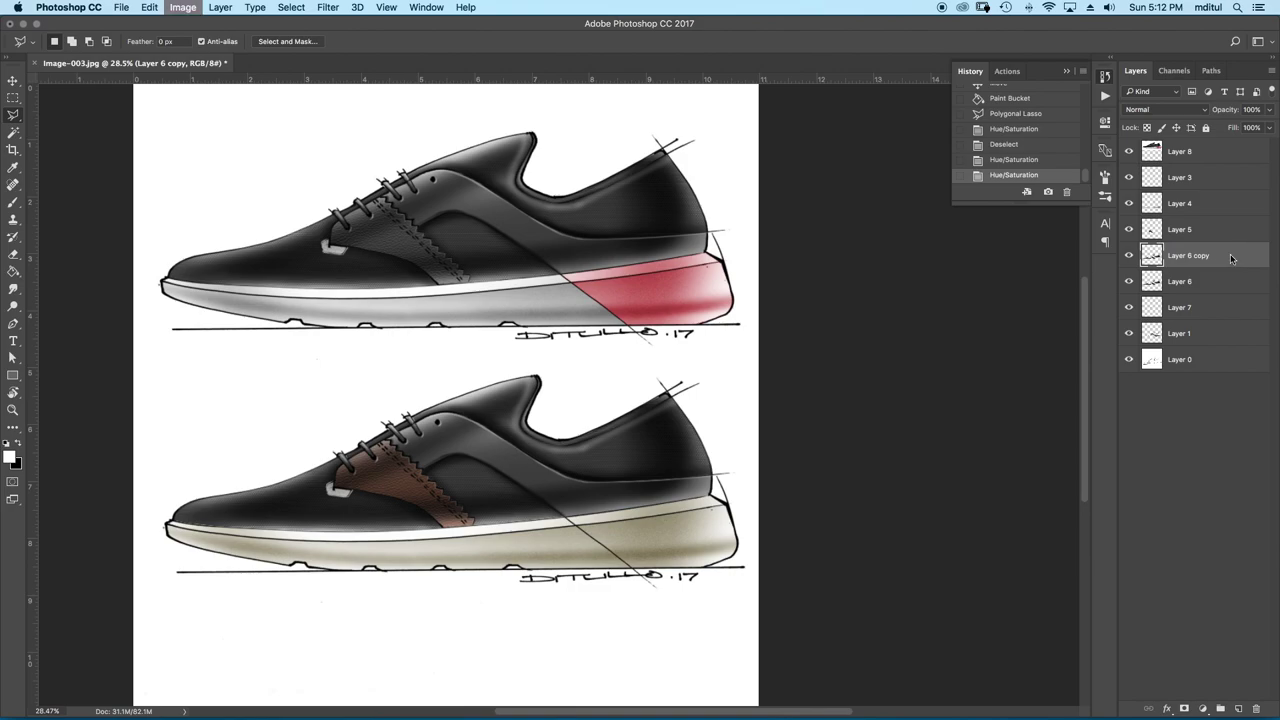
{"action": "key", "text": "ctrl+u"}
{"action": "left_click", "coordinate": [1046, 233]}
{"action": "left_click_drag", "start_coordinate": [857, 163], "coordinate": [928, 165]}
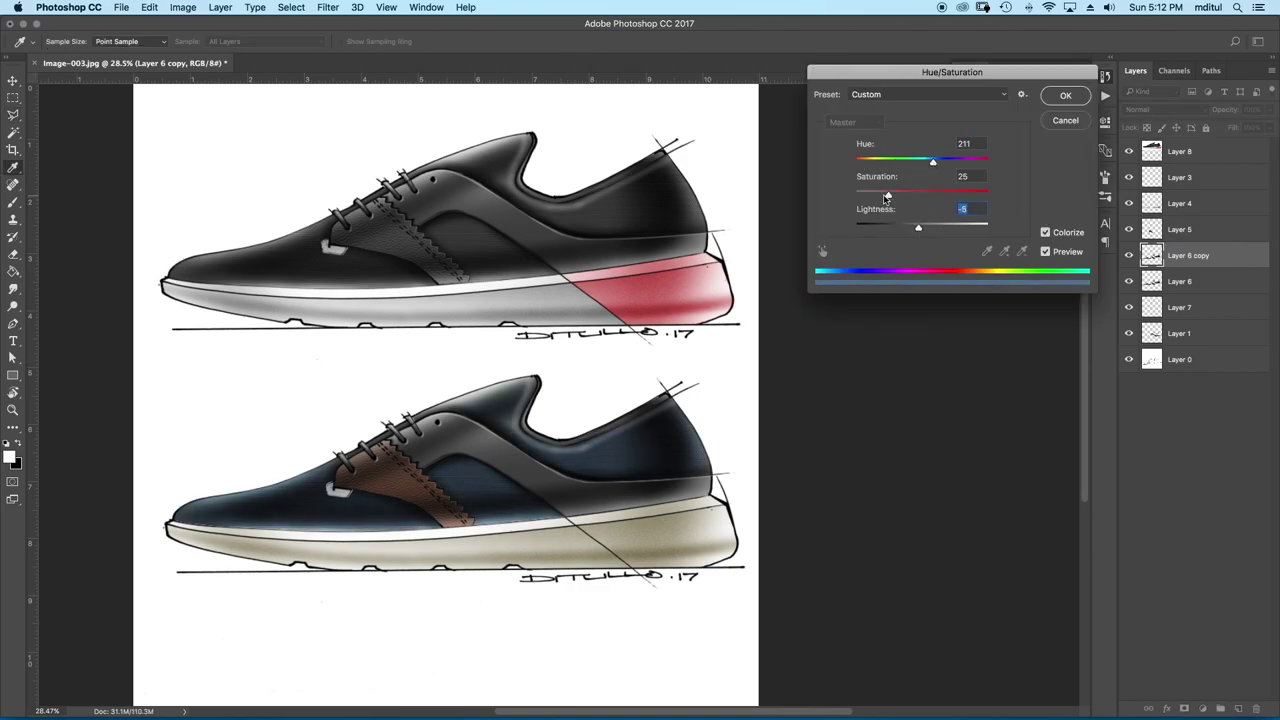
{"action": "key", "text": "Return"}
{"action": "key", "text": "ctrl+plus"}
{"action": "key", "text": "ctrl+plus"}
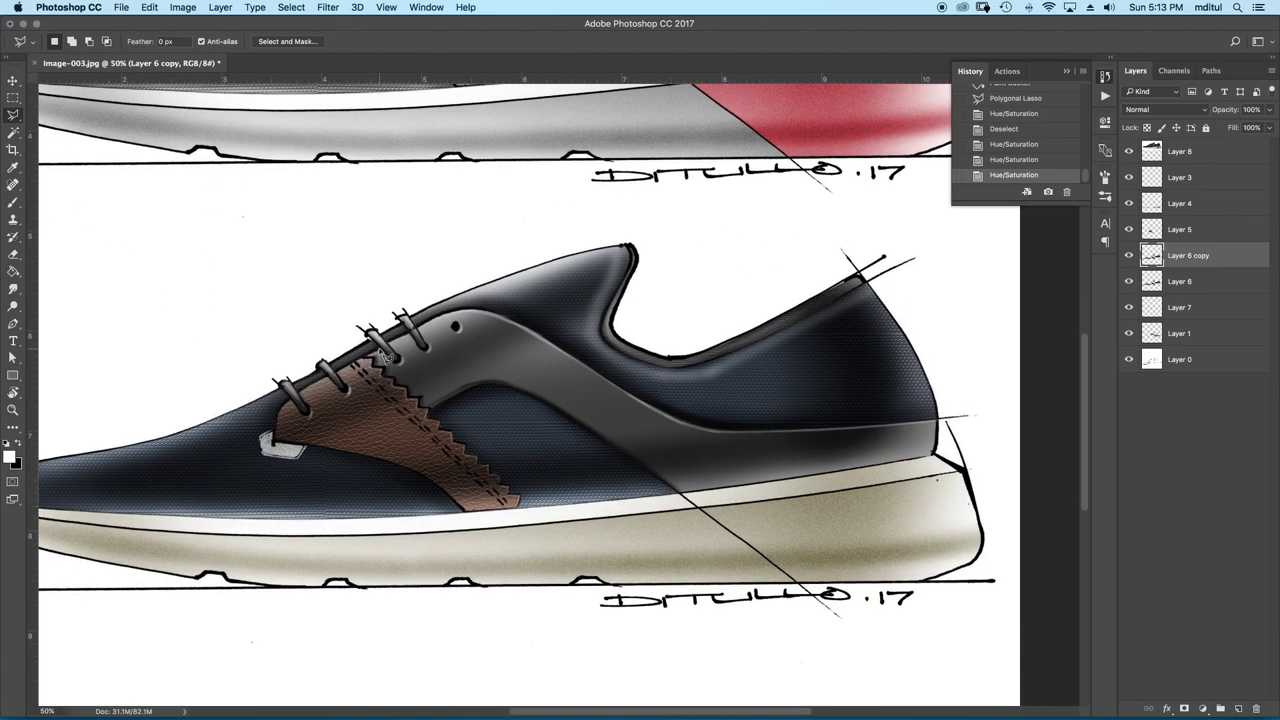
Shift the hue of Layer 7's content with Hue/Saturation
{"action": "left_click", "coordinate": [1135, 308]}
{"action": "key", "text": "ctrl+u"}
{"action": "left_click_drag", "start_coordinate": [910, 162], "coordinate": [865, 162]}
{"action": "key", "text": "Return"}
{"action": "left_click", "coordinate": [13, 115]}
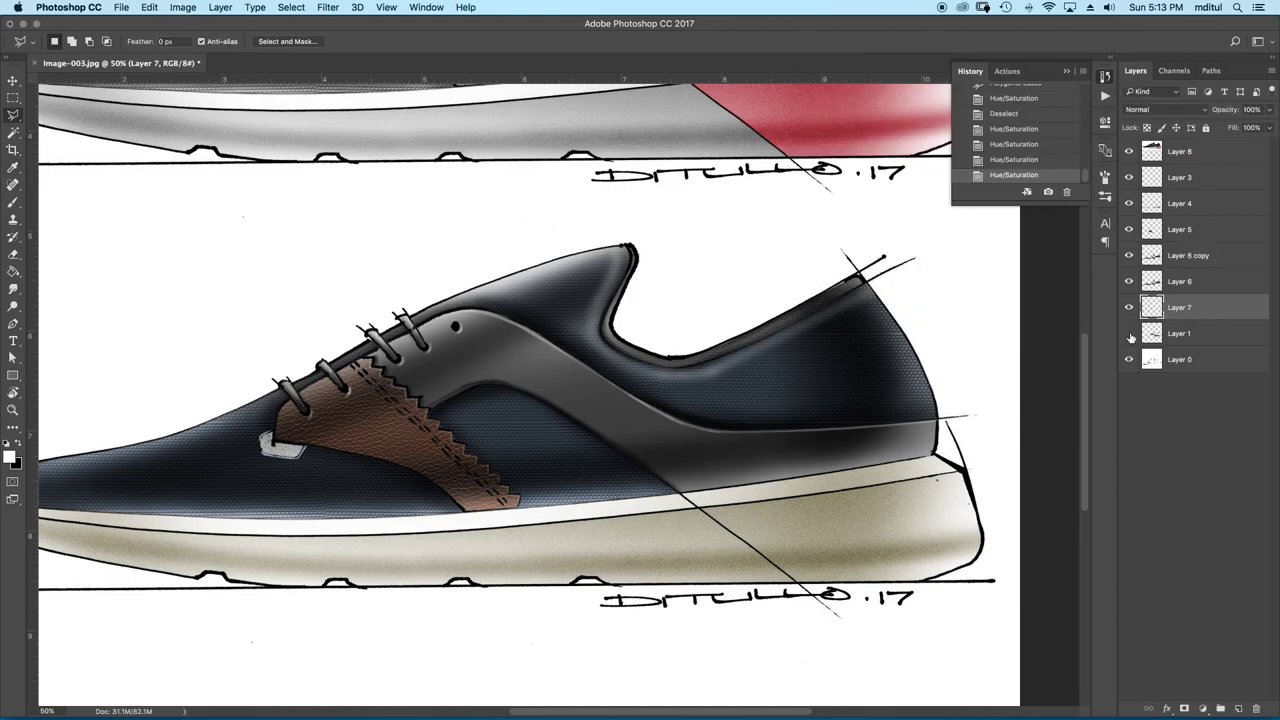
Colorize the lower shoe's collar lining teal on Layer 1, then deselect
{"action": "left_click", "coordinate": [660, 380]}
{"action": "left_click", "coordinate": [565, 325]}
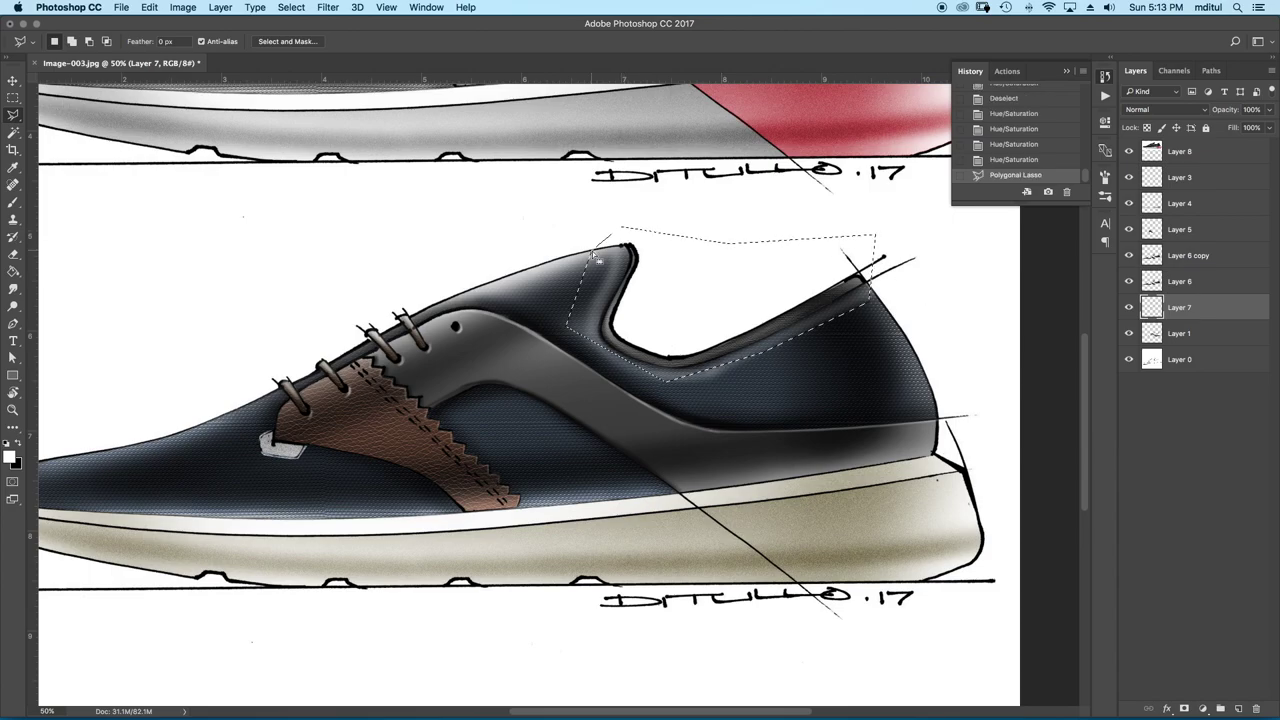
{"action": "left_click", "coordinate": [592, 251]}
{"action": "left_click", "coordinate": [620, 228]}
{"action": "left_click", "coordinate": [1180, 333]}
{"action": "key", "text": "ctrl+u"}
{"action": "left_click", "coordinate": [1045, 232]}
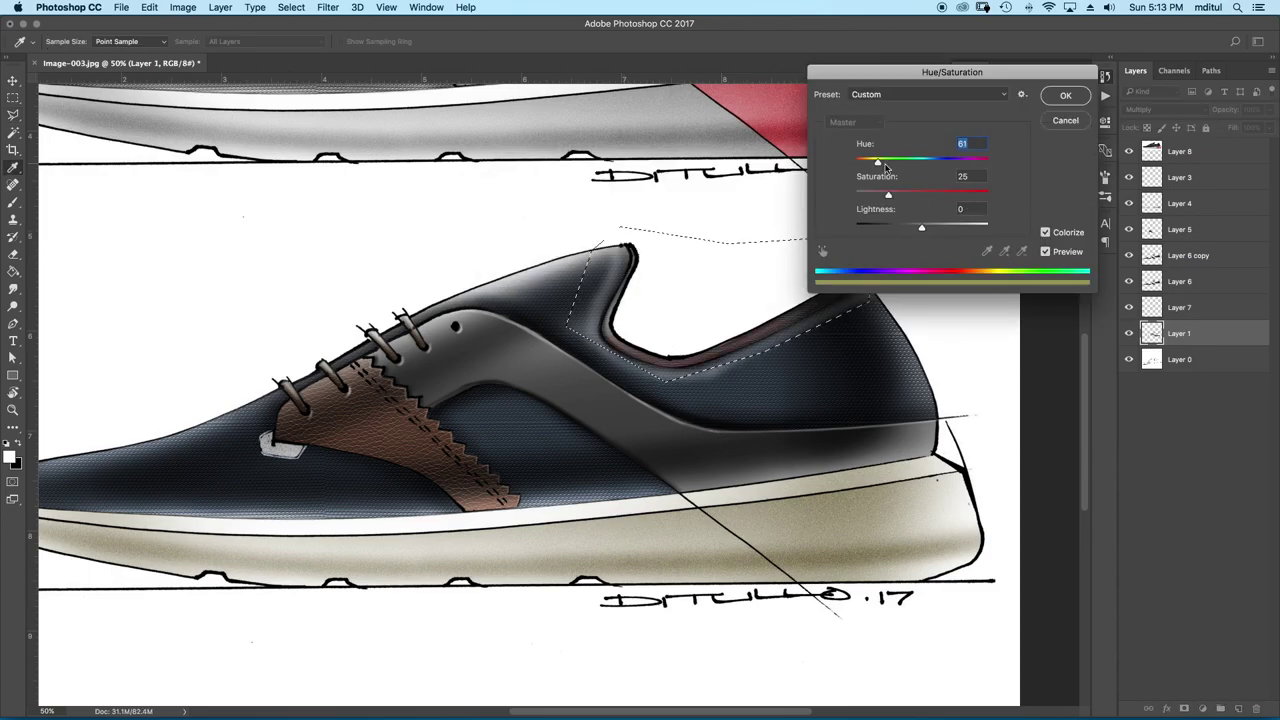
{"action": "left_click_drag", "start_coordinate": [922, 162], "coordinate": [918, 162]}
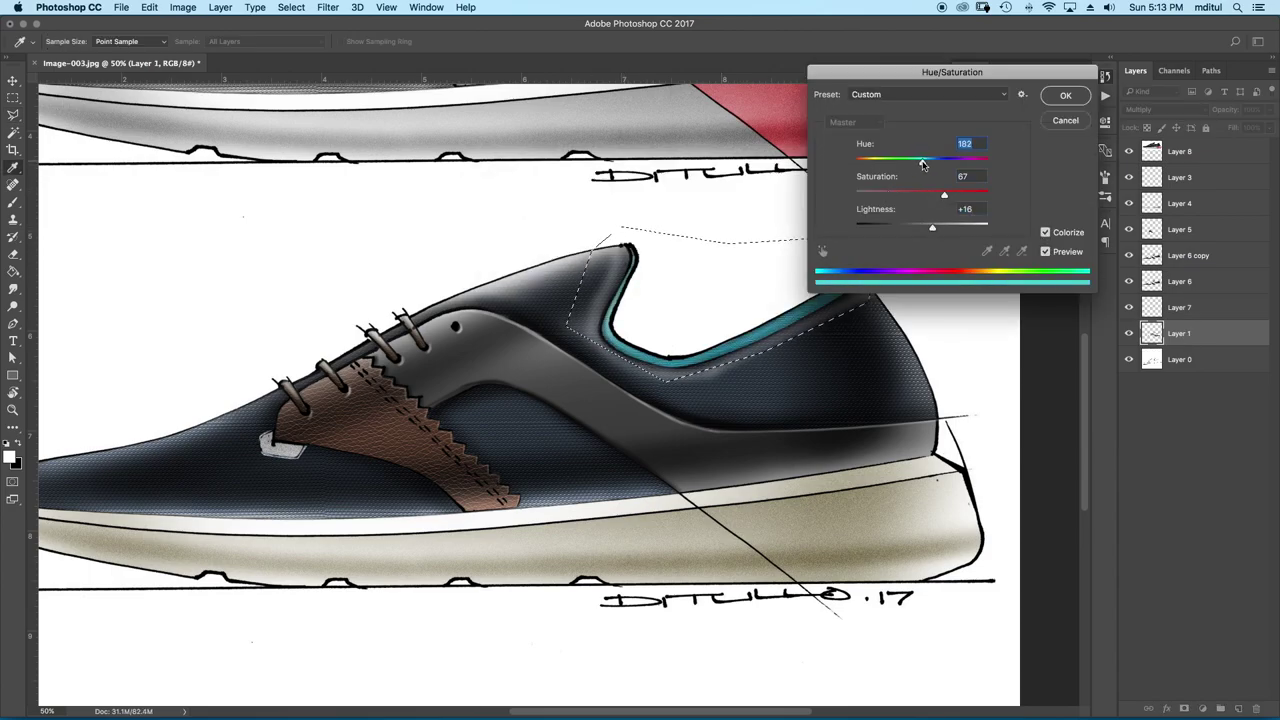
{"action": "key", "text": "Return"}
{"action": "key", "text": "ctrl+d"}
Colorize the sweeping side band brown, deselect, and start outlining the rear sole
{"action": "left_click", "coordinate": [487, 301]}
{"action": "left_click", "coordinate": [676, 401]}
{"action": "left_click", "coordinate": [965, 397]}
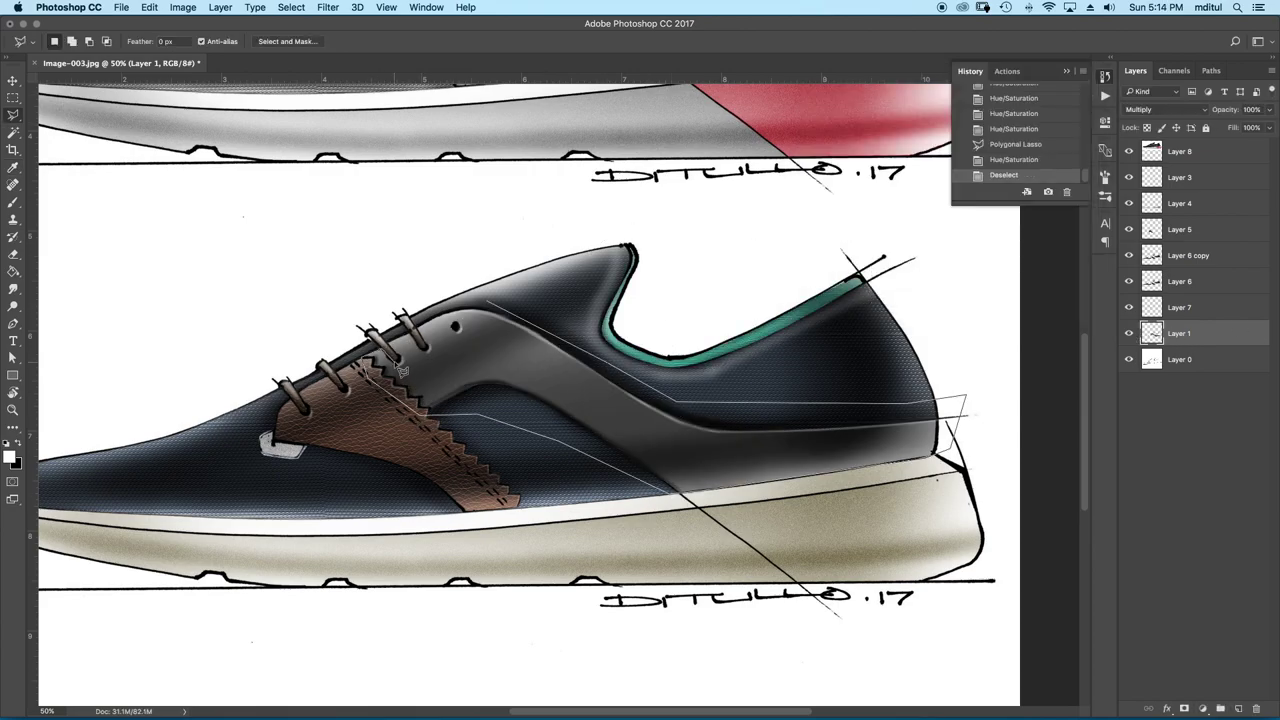
{"action": "left_click", "coordinate": [487, 301]}
{"action": "key", "text": "ctrl+u"}
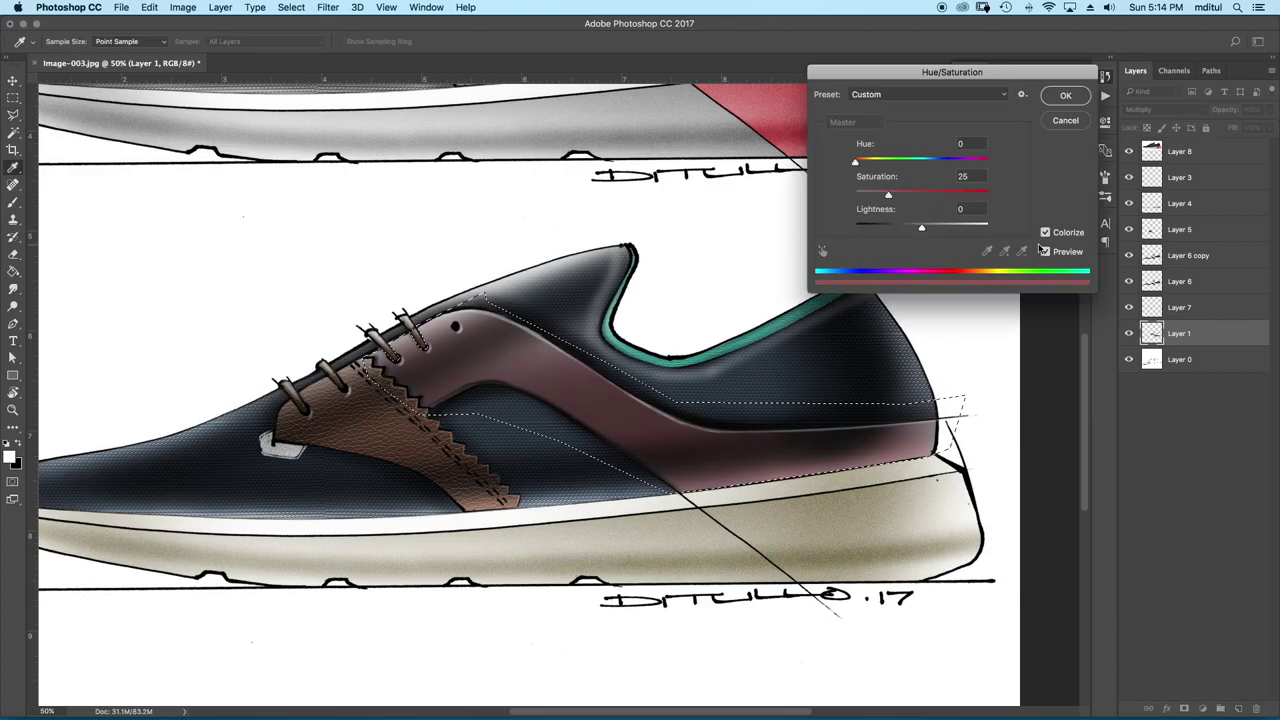
{"action": "left_click_drag", "start_coordinate": [889, 190], "coordinate": [902, 196]}
{"action": "key", "text": "Return"}
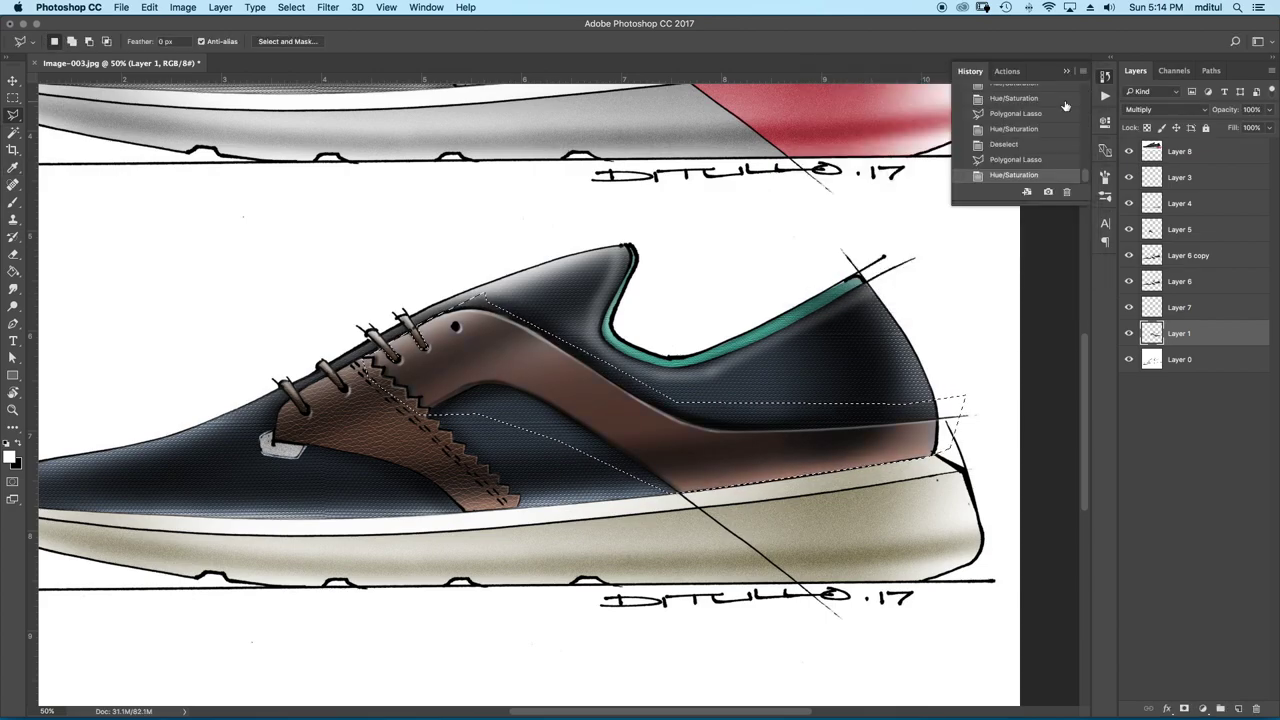
{"action": "key", "text": "ctrl+d"}
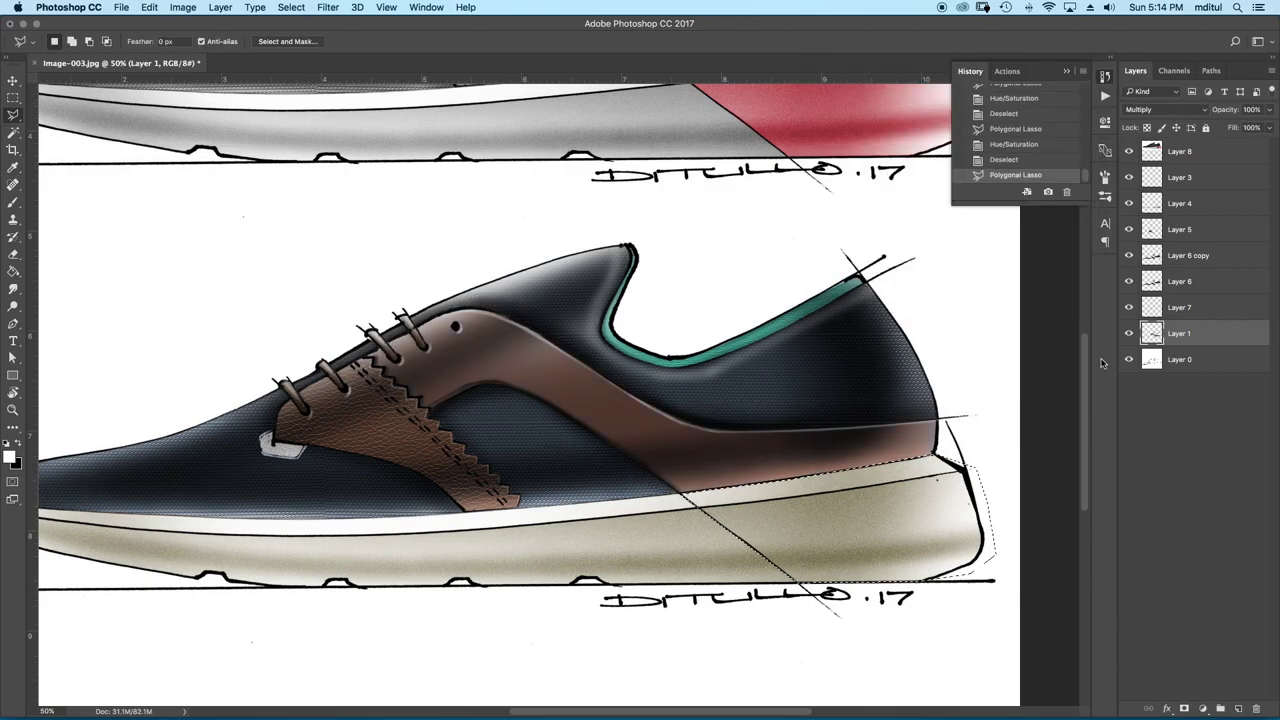
{"action": "left_click", "coordinate": [680, 492]}
Tint the selected heel sole green on Layer 4 and deselect
{"action": "left_click", "coordinate": [1180, 203]}
{"action": "key", "text": "ctrl+u"}
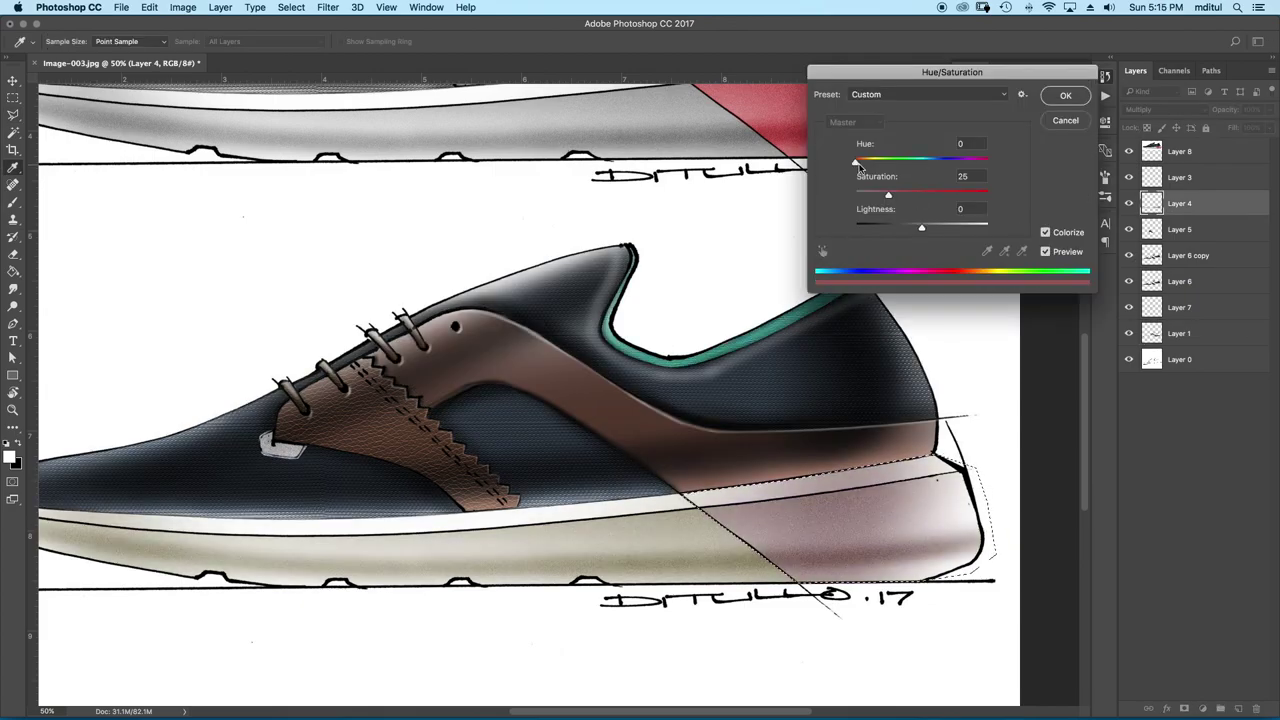
{"action": "left_click_drag", "start_coordinate": [925, 218], "coordinate": [957, 218]}
{"action": "key", "text": "Return"}
{"action": "key", "text": "ctrl+d"}
{"action": "scroll", "coordinate": [762, 372], "scroll_direction": "left", "scroll_amount": 5}
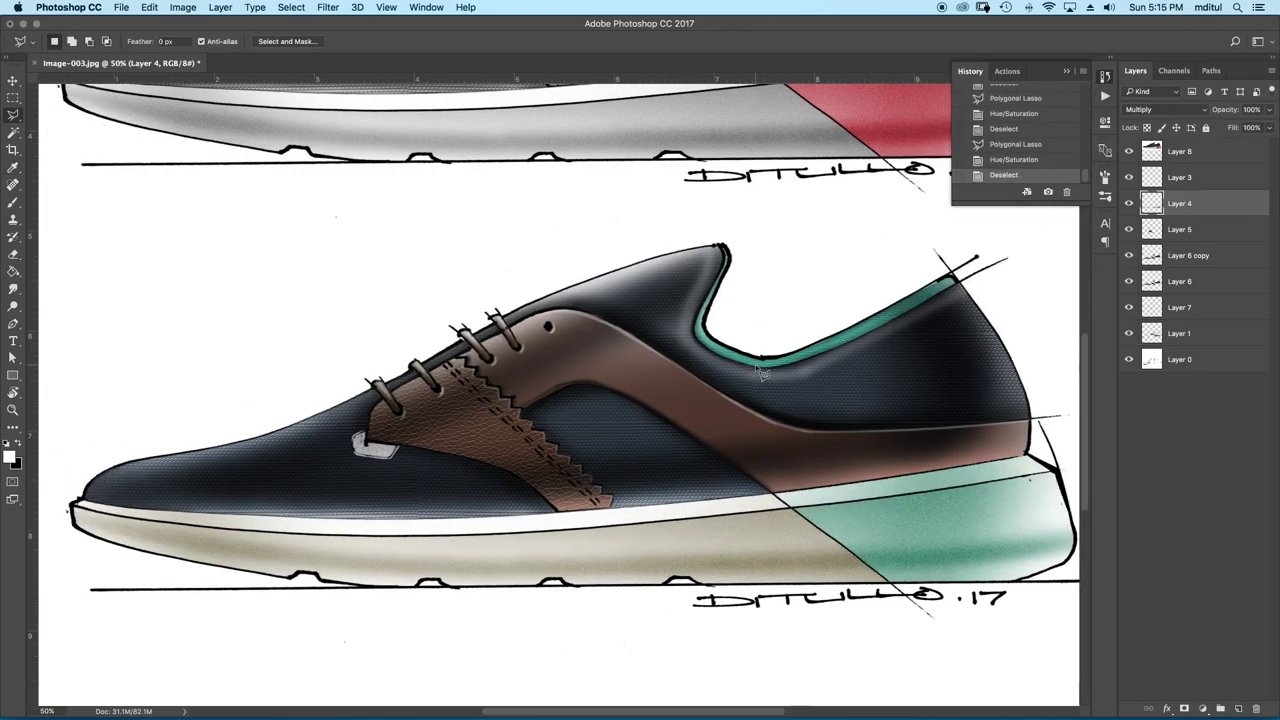
Turn the upper on Layer 6 copy brown with Hue -180, then zoom out
{"action": "left_click", "coordinate": [1220, 256]}
{"action": "key", "text": "ctrl+u"}
{"action": "left_click_drag", "start_coordinate": [921, 162], "coordinate": [826, 166]}
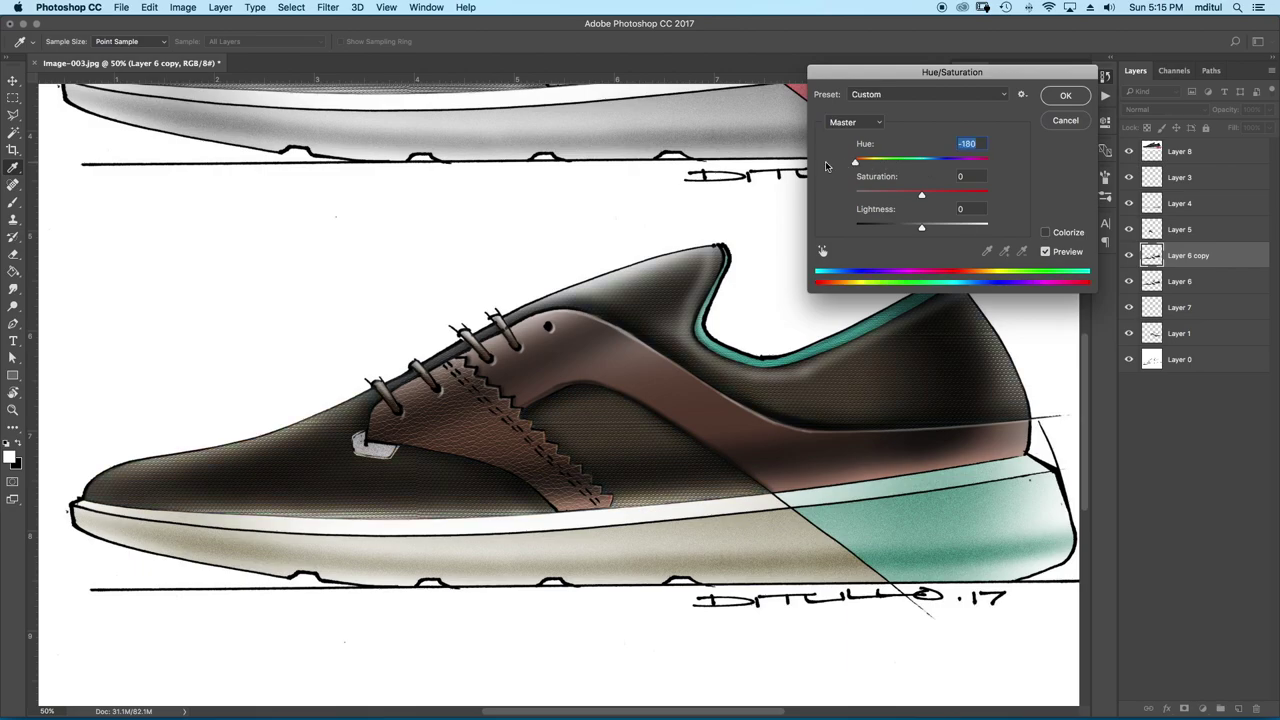
{"action": "left_click", "coordinate": [1065, 95]}
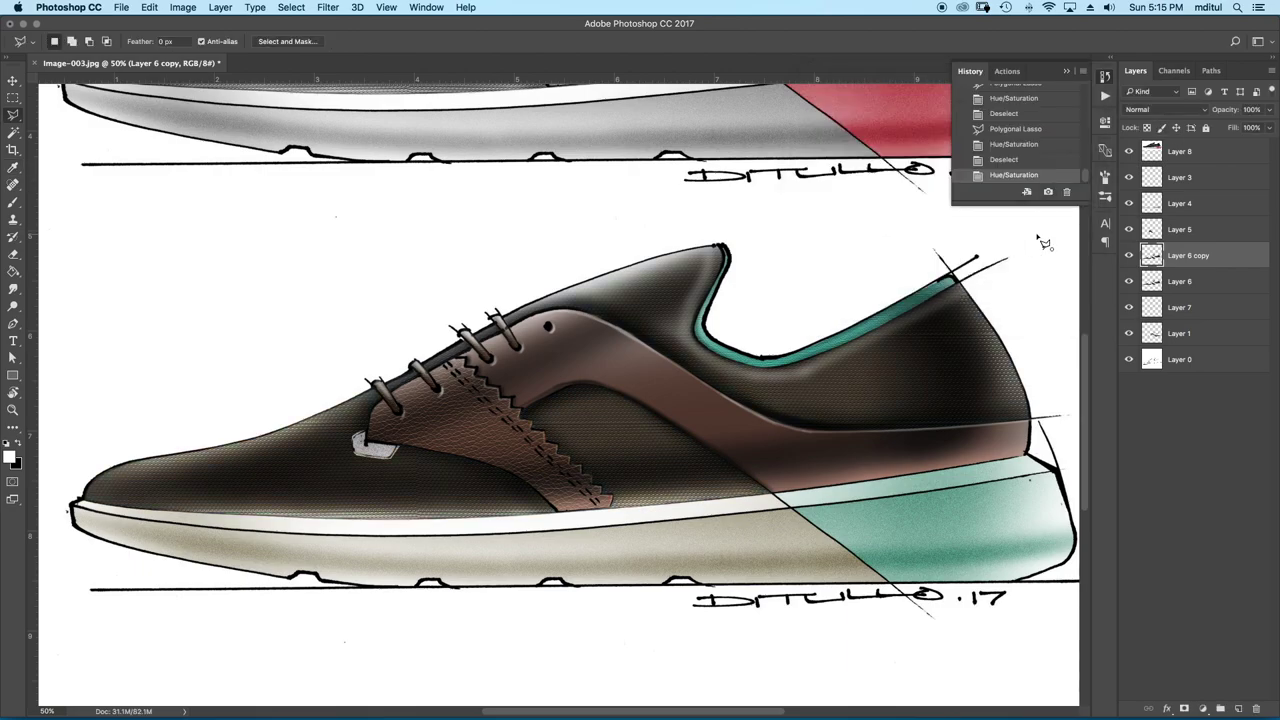
{"action": "scroll", "coordinate": [1043, 243], "scroll_direction": "down", "scroll_amount": 1}
{"action": "scroll", "coordinate": [900, 255], "scroll_direction": "down", "scroll_amount": 2}
{"action": "scroll", "coordinate": [867, 258], "scroll_direction": "down", "scroll_amount": 2}
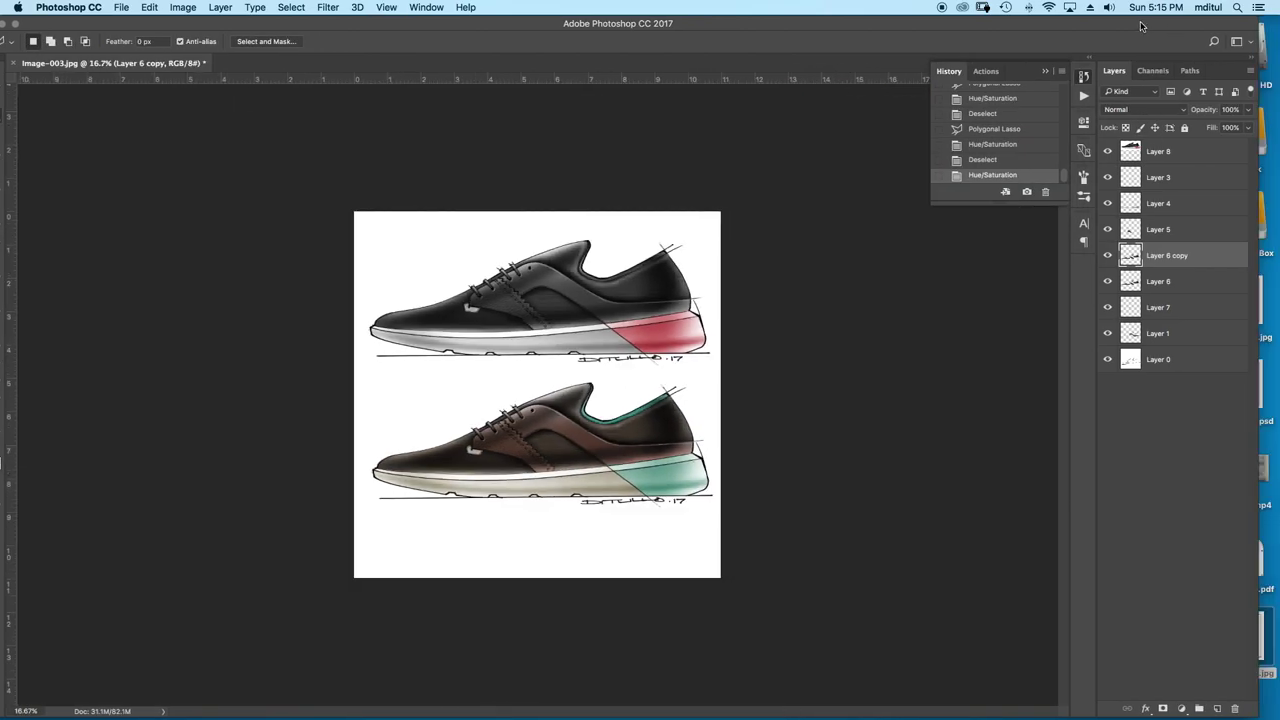
Reapply the Hue/Saturation adjustment to the upper on Layer 6 copy
{"action": "key", "text": "ctrl+plus"}
{"action": "key", "text": "ctrl+plus"}
{"action": "key", "text": "ctrl+plus"}
{"action": "left_click", "coordinate": [1120, 180]}
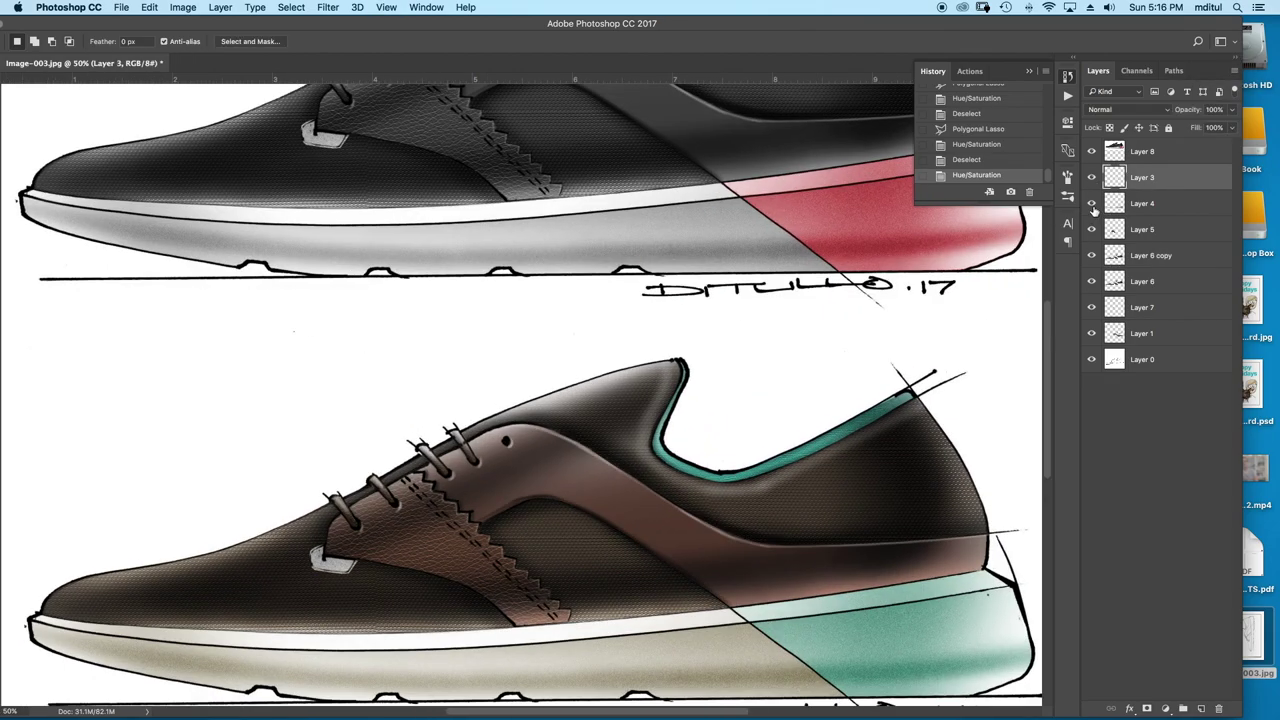
{"action": "left_click", "coordinate": [1140, 255]}
{"action": "key", "text": "ctrl+u"}
{"action": "left_click", "coordinate": [1065, 97]}
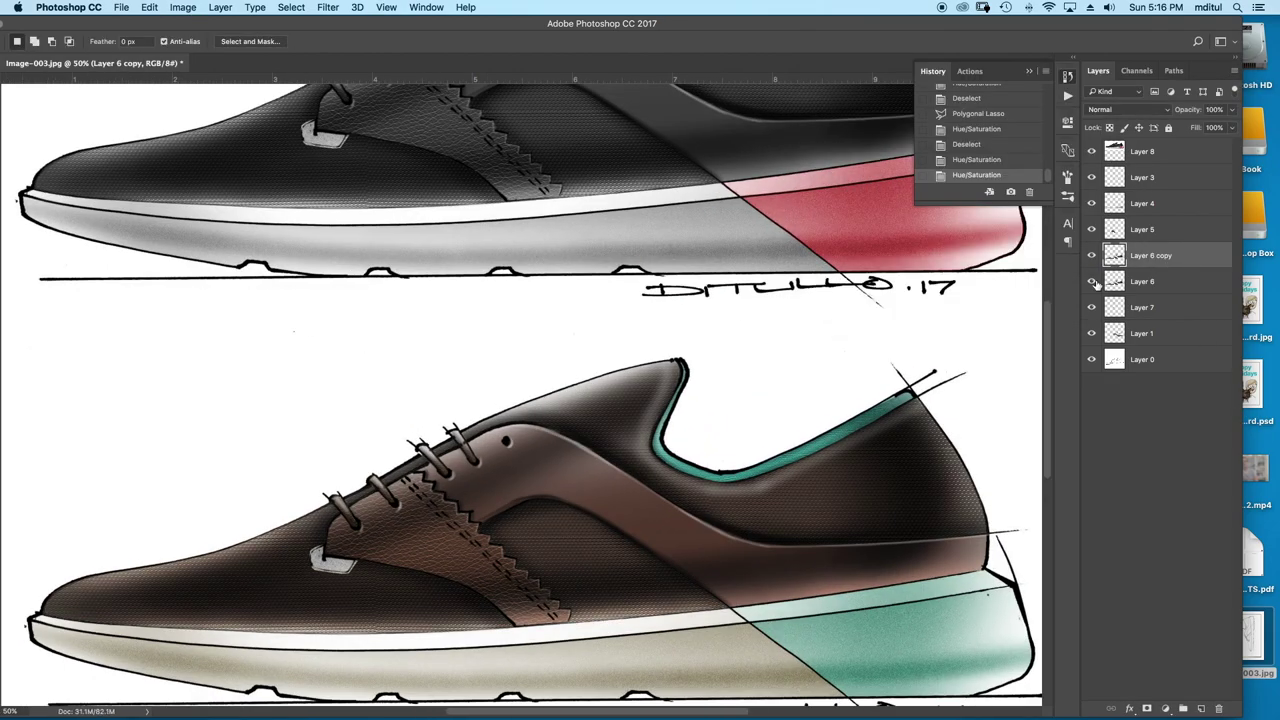
Make the bottom shoe's laces on Layer 7 red with higher saturation
{"action": "left_click", "coordinate": [1175, 308]}
{"action": "key", "text": "ctrl+u"}
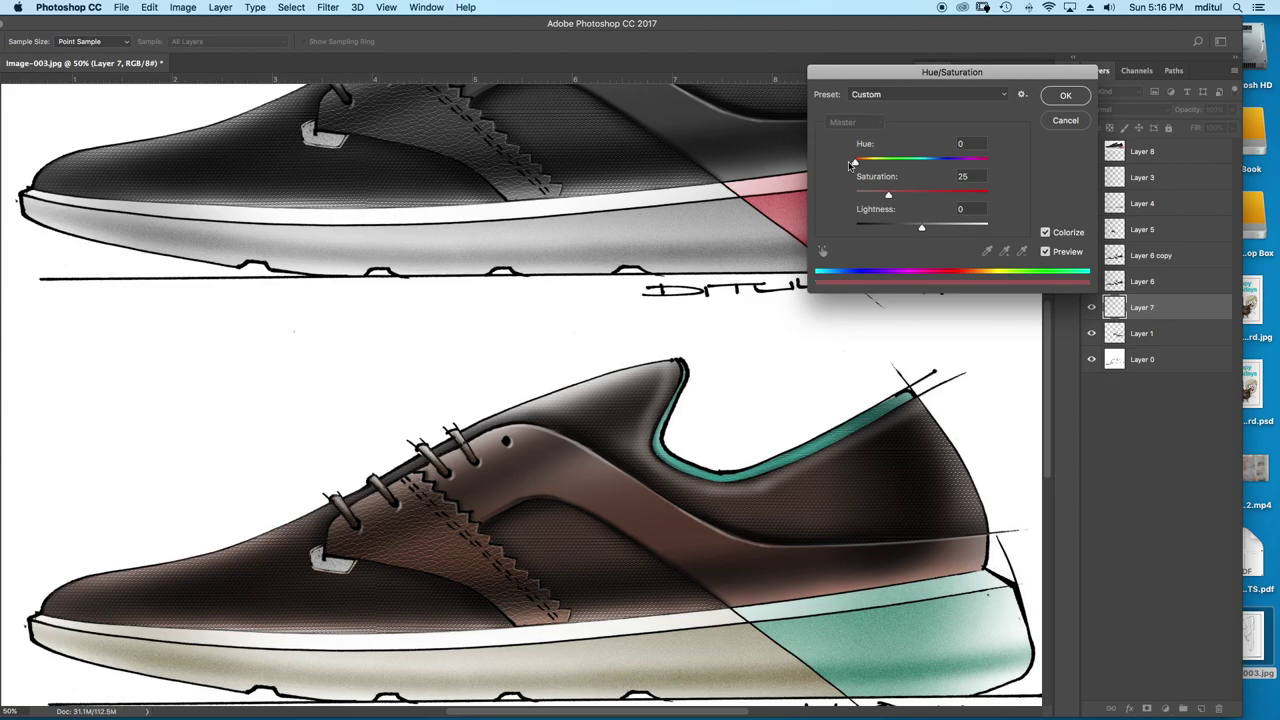
{"action": "left_click_drag", "start_coordinate": [887, 192], "coordinate": [949, 192]}
{"action": "left_click_drag", "start_coordinate": [884, 161], "coordinate": [962, 162]}
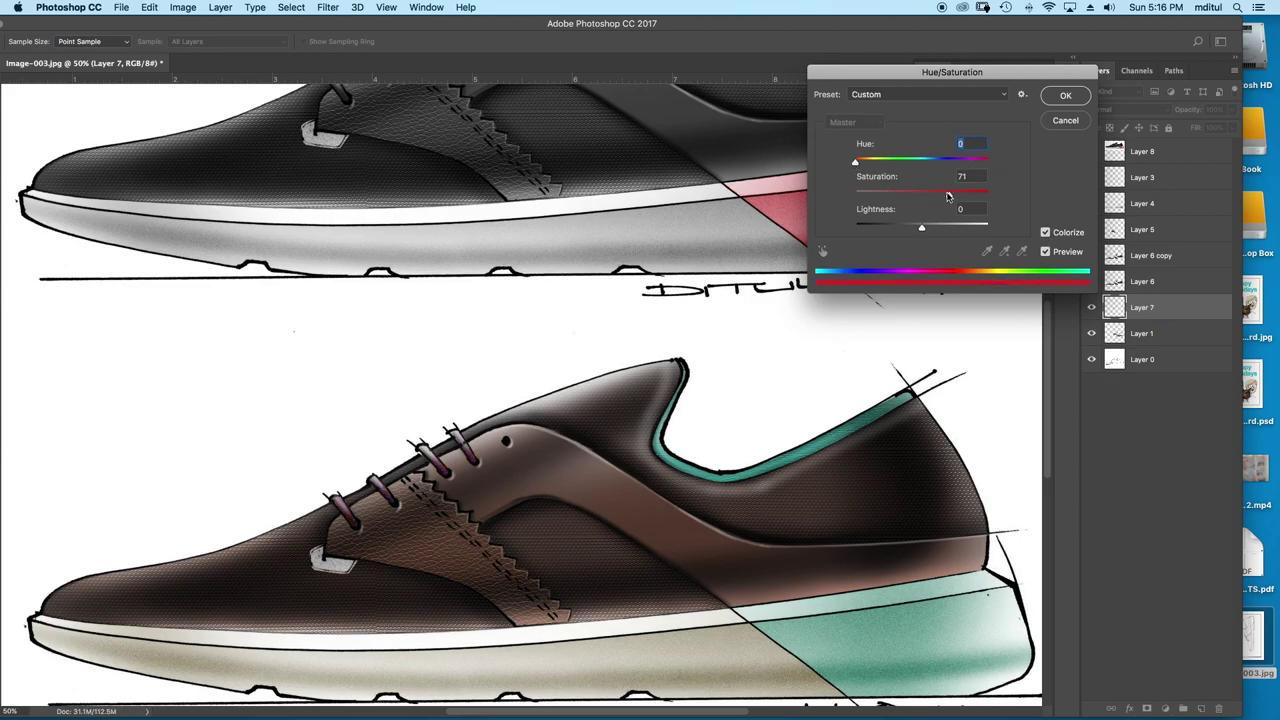
{"action": "left_click", "coordinate": [1065, 95]}
Recolour the bottom shoe's collar lining on Layer 1 from teal to red
{"action": "key", "text": "l"}
{"action": "left_click", "coordinate": [735, 338]}
{"action": "left_click", "coordinate": [1043, 352]}
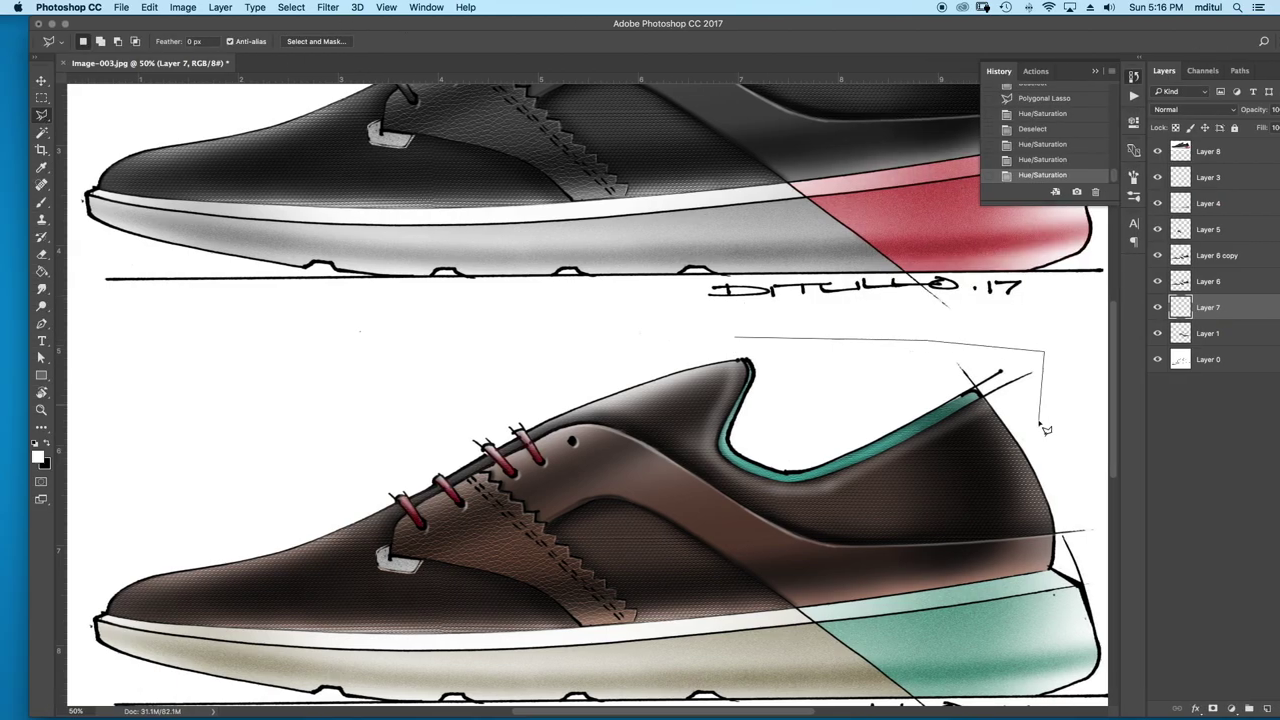
{"action": "left_click", "coordinate": [848, 512]}
{"action": "double_click", "coordinate": [688, 428]}
{"action": "left_click", "coordinate": [1207, 333]}
{"action": "key", "text": "ctrl+u"}
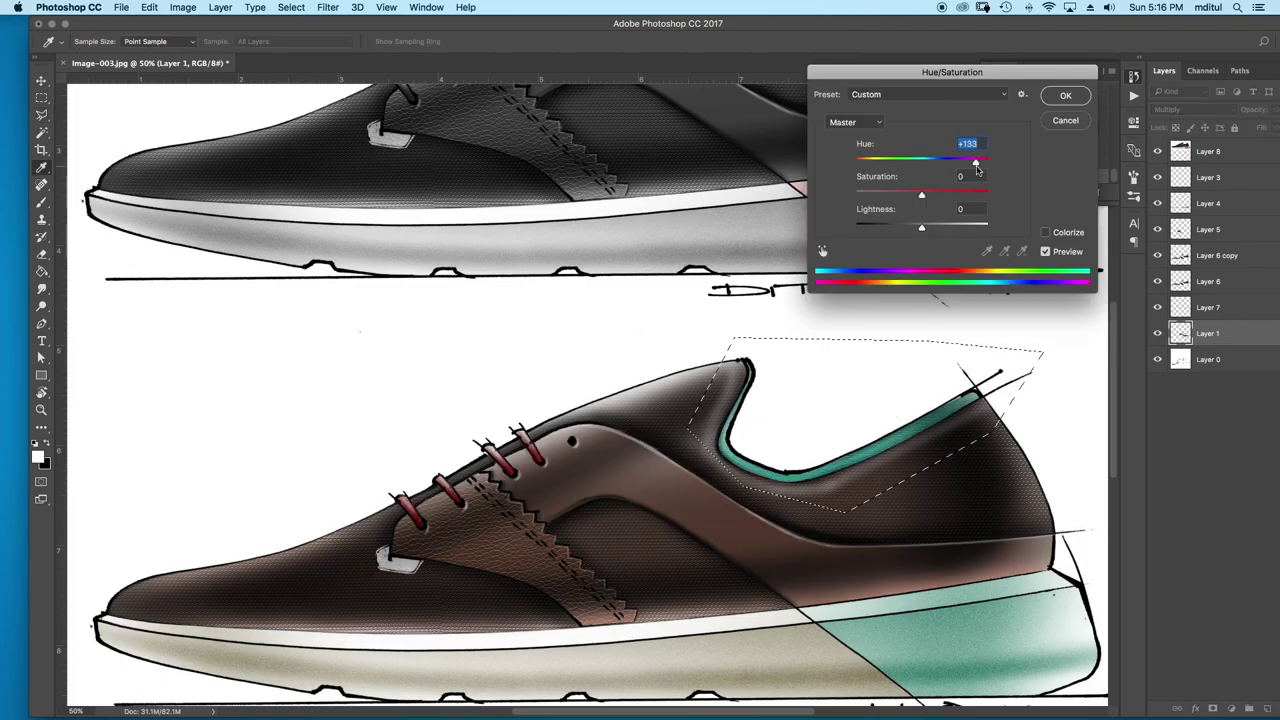
{"action": "left_click_drag", "start_coordinate": [922, 161], "coordinate": [988, 161]}
{"action": "left_click_drag", "start_coordinate": [922, 227], "coordinate": [925, 193]}
{"action": "left_click_drag", "start_coordinate": [988, 161], "coordinate": [856, 161]}
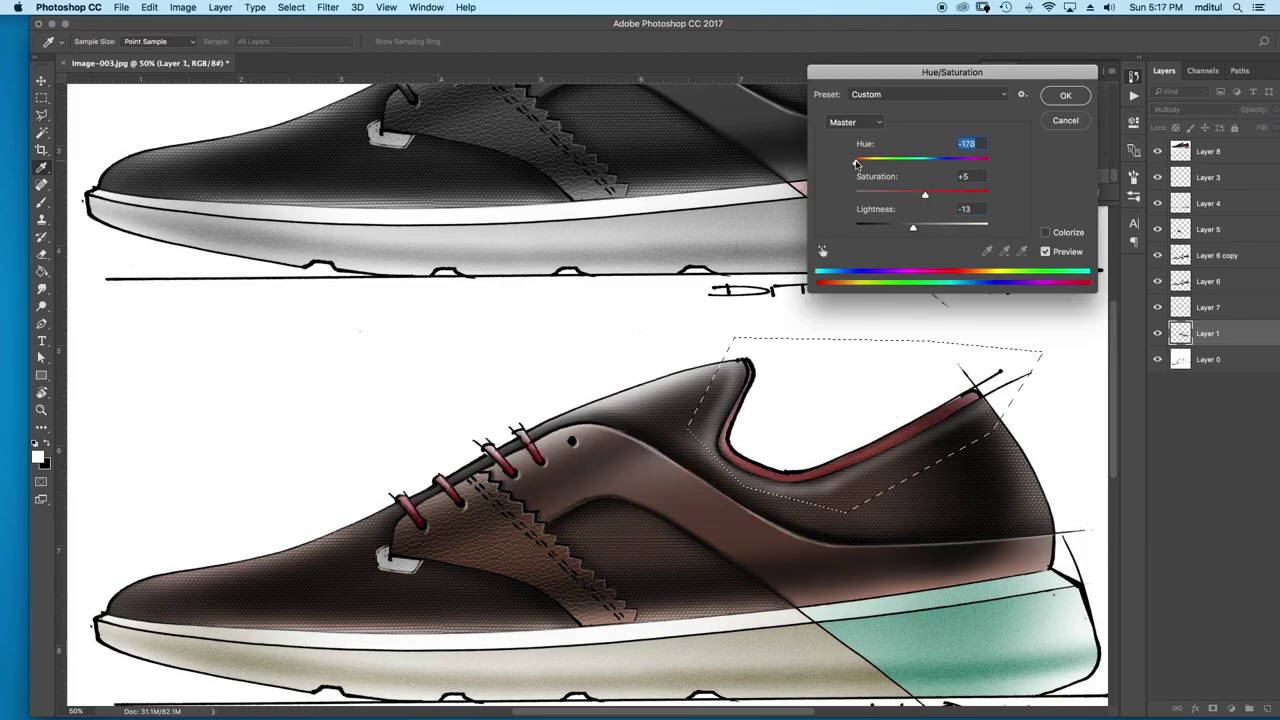
{"action": "left_click", "coordinate": [1066, 96]}
{"action": "key", "text": "ctrl+d"}
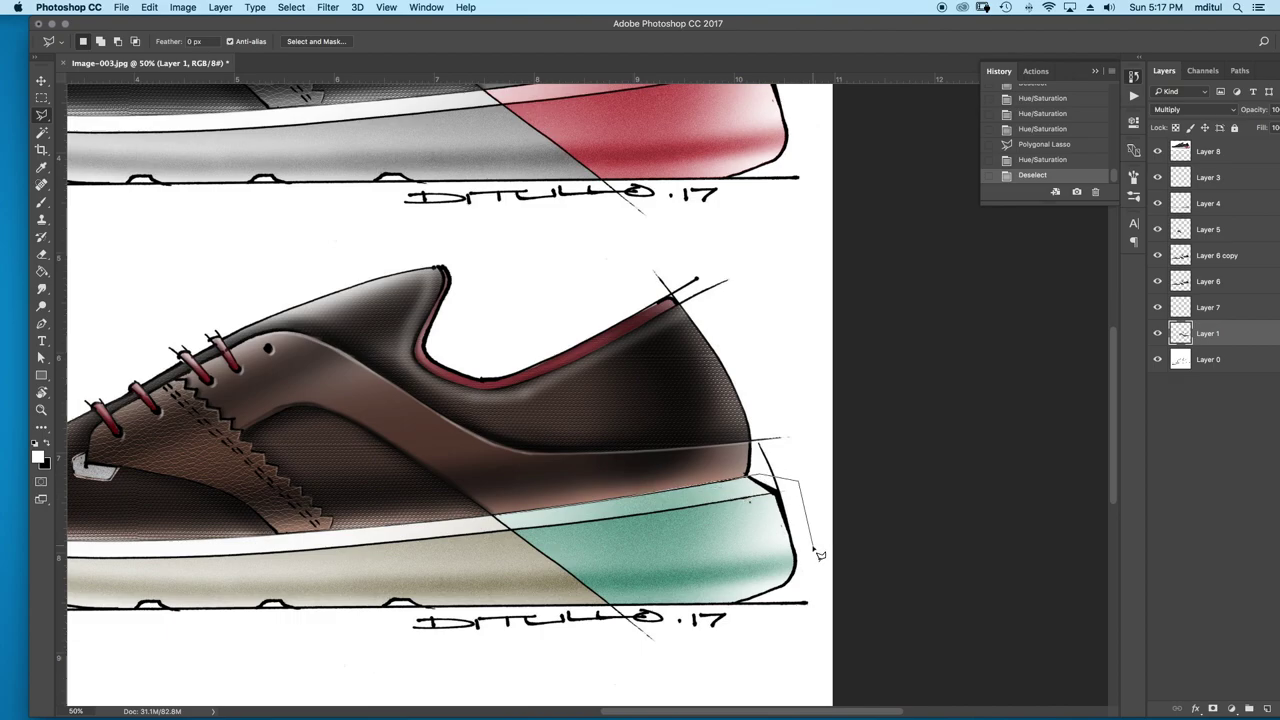
Colorize the bottom shoe's heel on Layer 4 red
{"action": "left_click", "coordinate": [501, 521]}
{"action": "left_click", "coordinate": [1207, 203]}
{"action": "key", "text": "ctrl+u"}
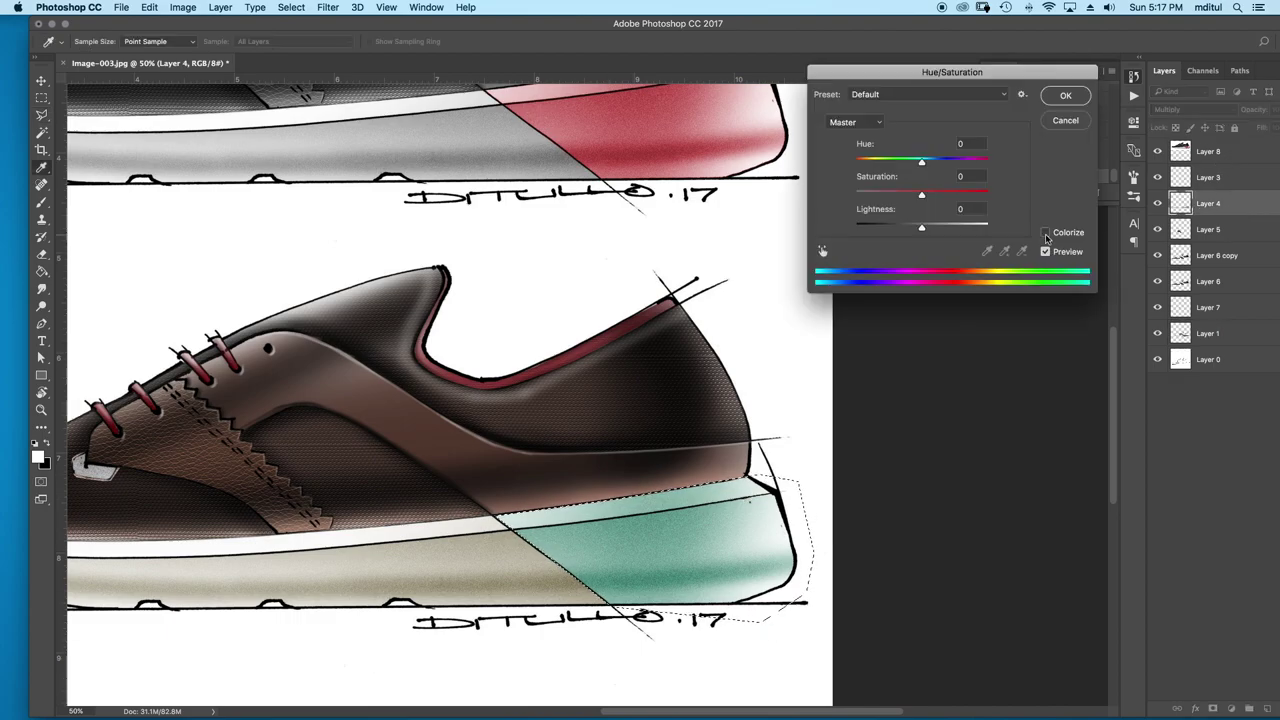
{"action": "left_click", "coordinate": [1045, 232]}
{"action": "left_click_drag", "start_coordinate": [889, 193], "coordinate": [949, 193]}
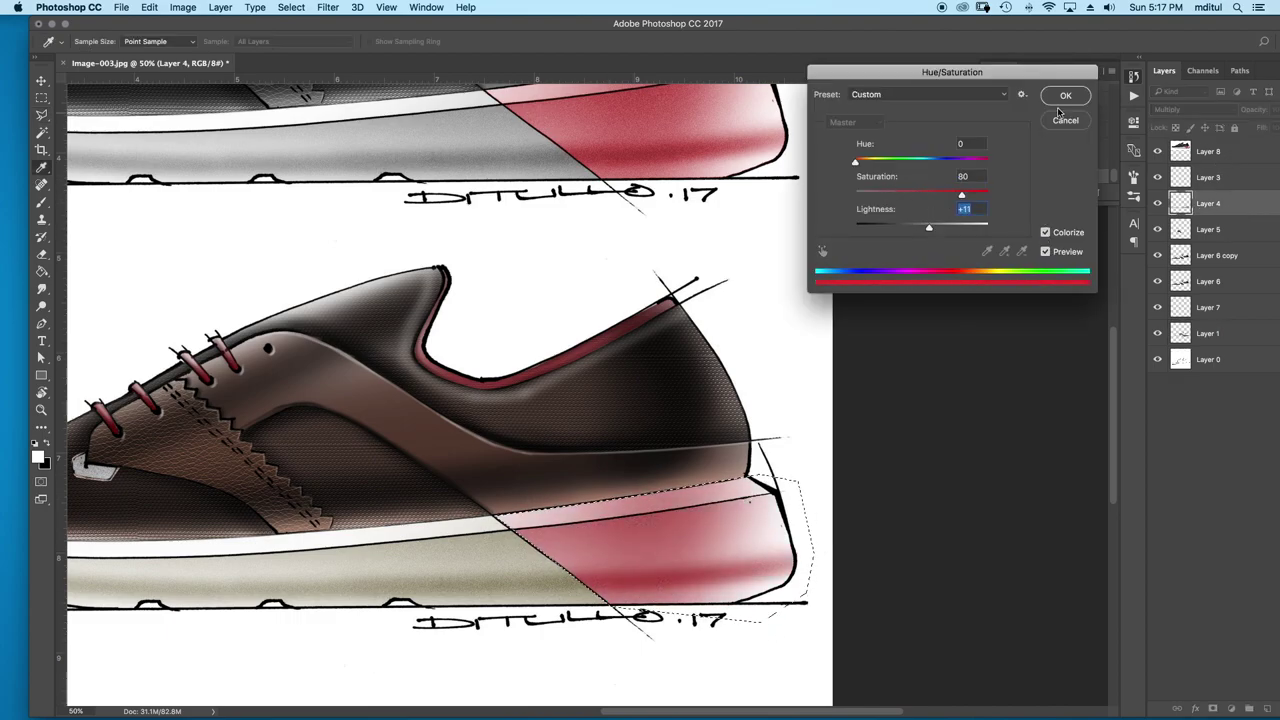
{"action": "key", "text": "Return"}
{"action": "scroll", "coordinate": [484, 198], "scroll_direction": "up", "scroll_amount": 3}
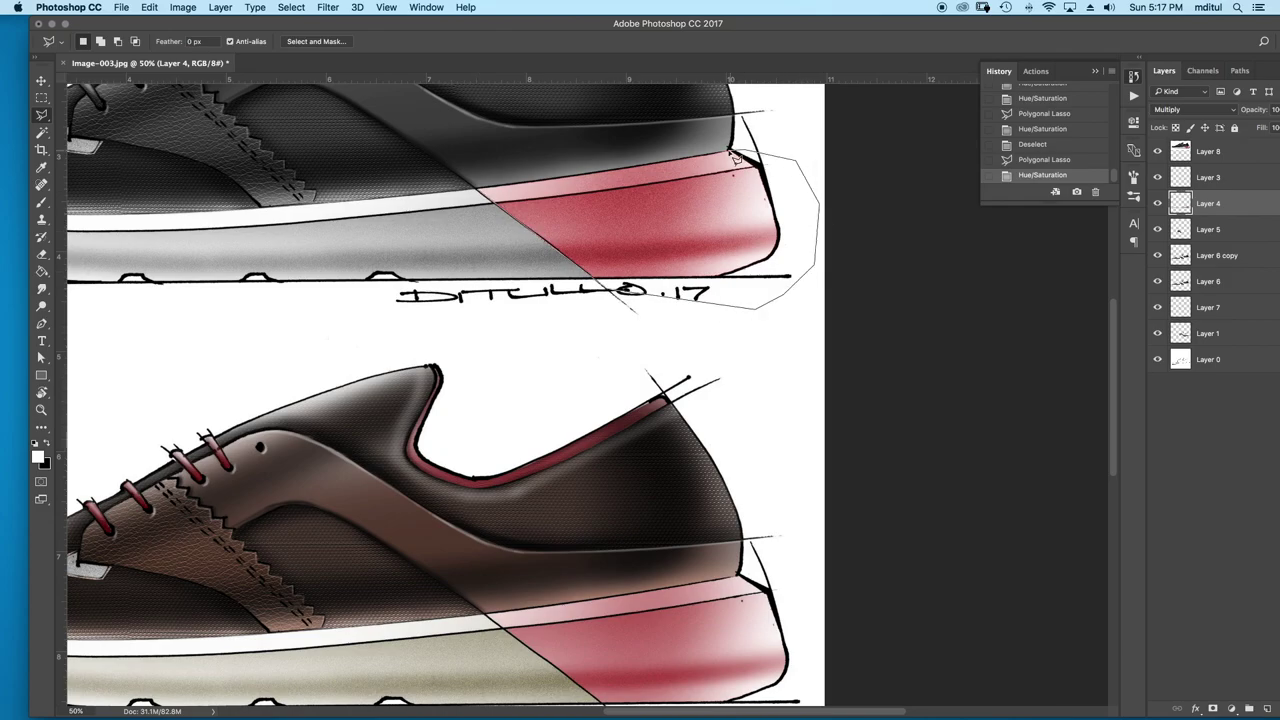
Colorize the top shoe's heel on Layer 8 teal, deselect, and zoom out
{"action": "left_click", "coordinate": [1208, 151]}
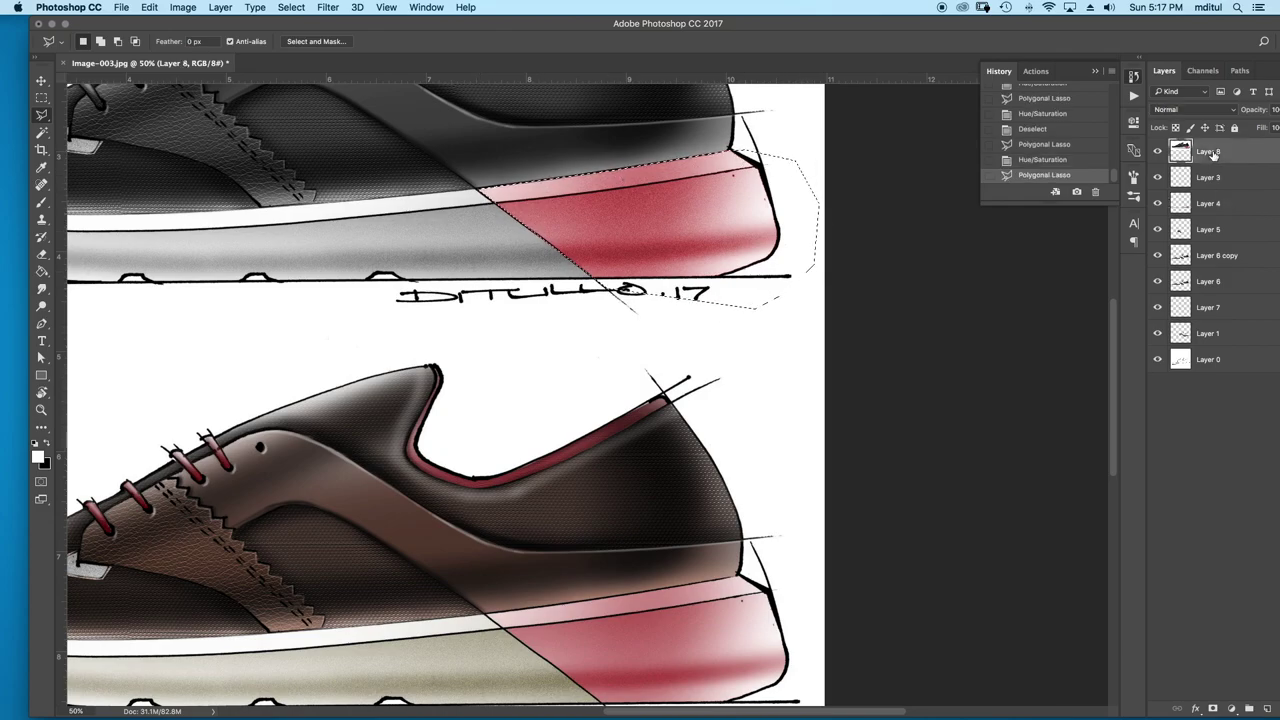
{"action": "key", "text": "ctrl+u"}
{"action": "left_click", "coordinate": [1045, 232]}
{"action": "left_click_drag", "start_coordinate": [857, 161], "coordinate": [920, 162]}
{"action": "left_click", "coordinate": [1065, 95]}
{"action": "key", "text": "ctrl+d"}
{"action": "key", "text": "ctrl+minus"}
{"action": "key", "text": "ctrl+minus"}
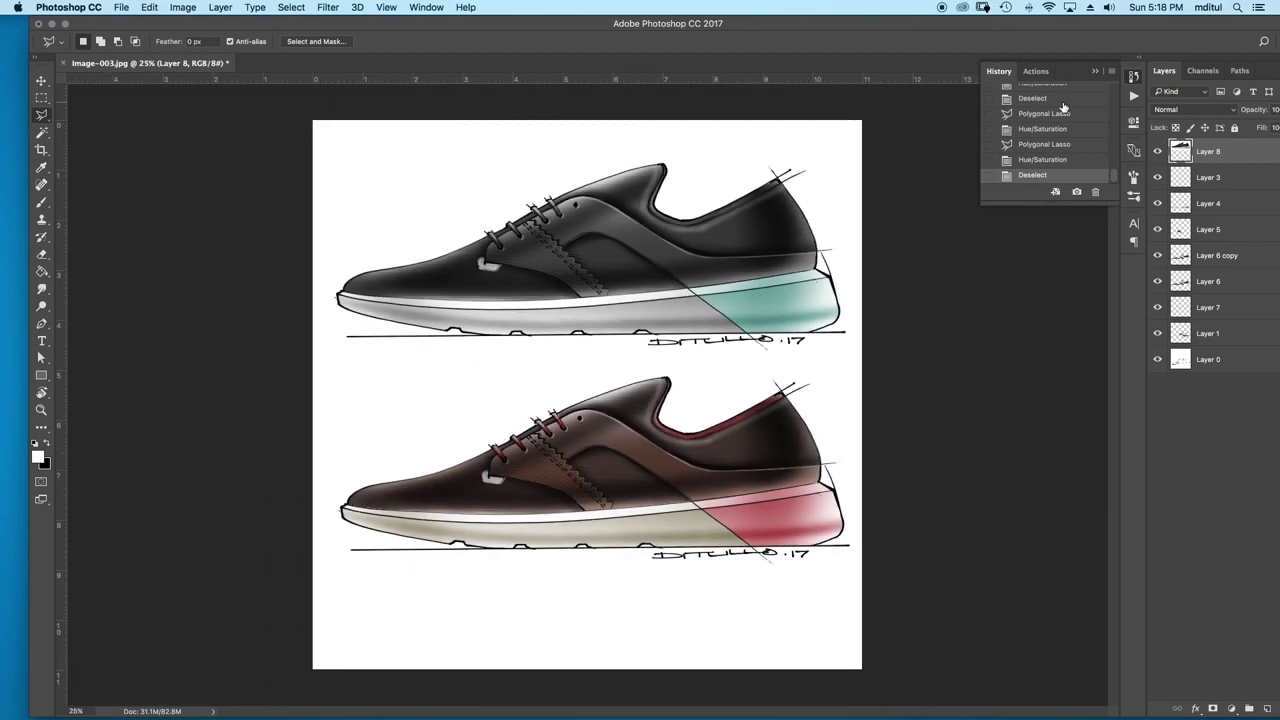
{"action": "key", "text": "ctrl+minus"}
Flatten all layers from the Layers panel menu
{"action": "left_click_drag", "start_coordinate": [1138, 24], "coordinate": [1070, 24]}
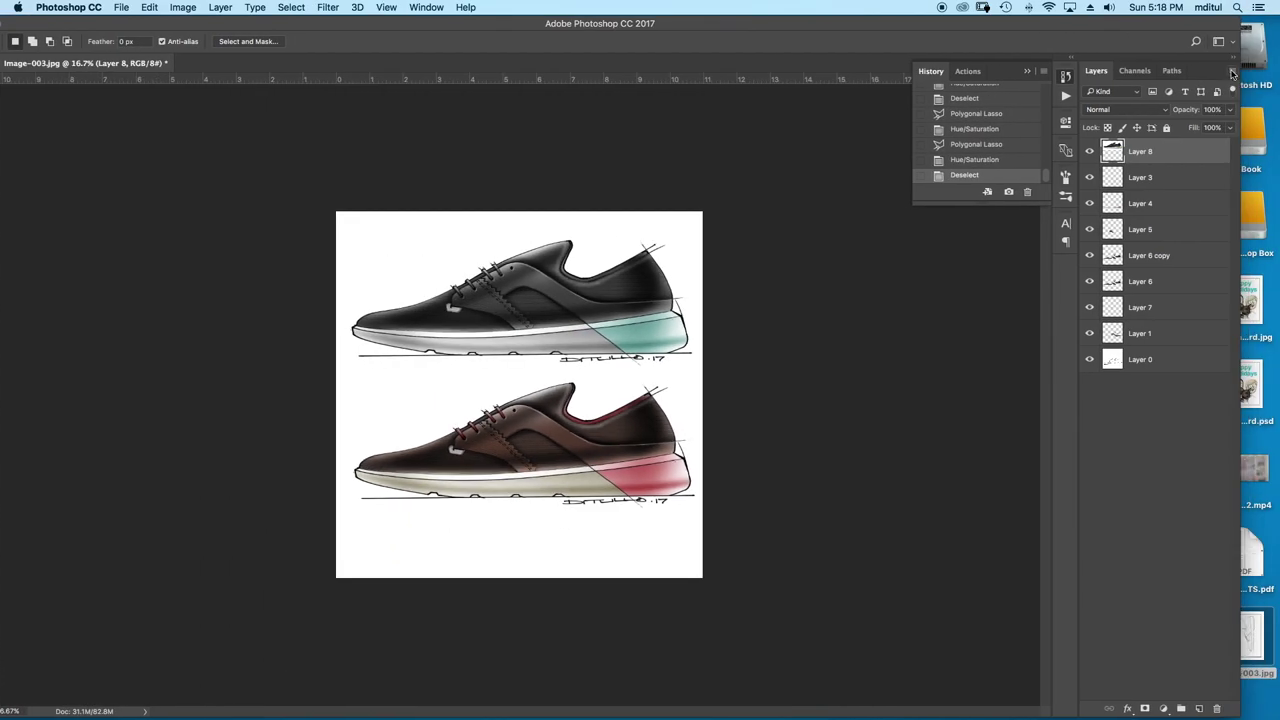
{"action": "left_click", "coordinate": [1232, 70]}
{"action": "left_click", "coordinate": [1179, 450]}
Scale the whole artwork up to about 105% and nudge it right and down
{"action": "key", "text": "ctrl+a"}
{"action": "key", "text": "ctrl+t"}
{"action": "left_click_drag", "start_coordinate": [331, 590], "coordinate": [318, 610]}
{"action": "left_click_drag", "start_coordinate": [703, 598], "coordinate": [709, 600]}
{"action": "key", "text": "shift+Down"}
{"action": "key", "text": "shift+Down"}
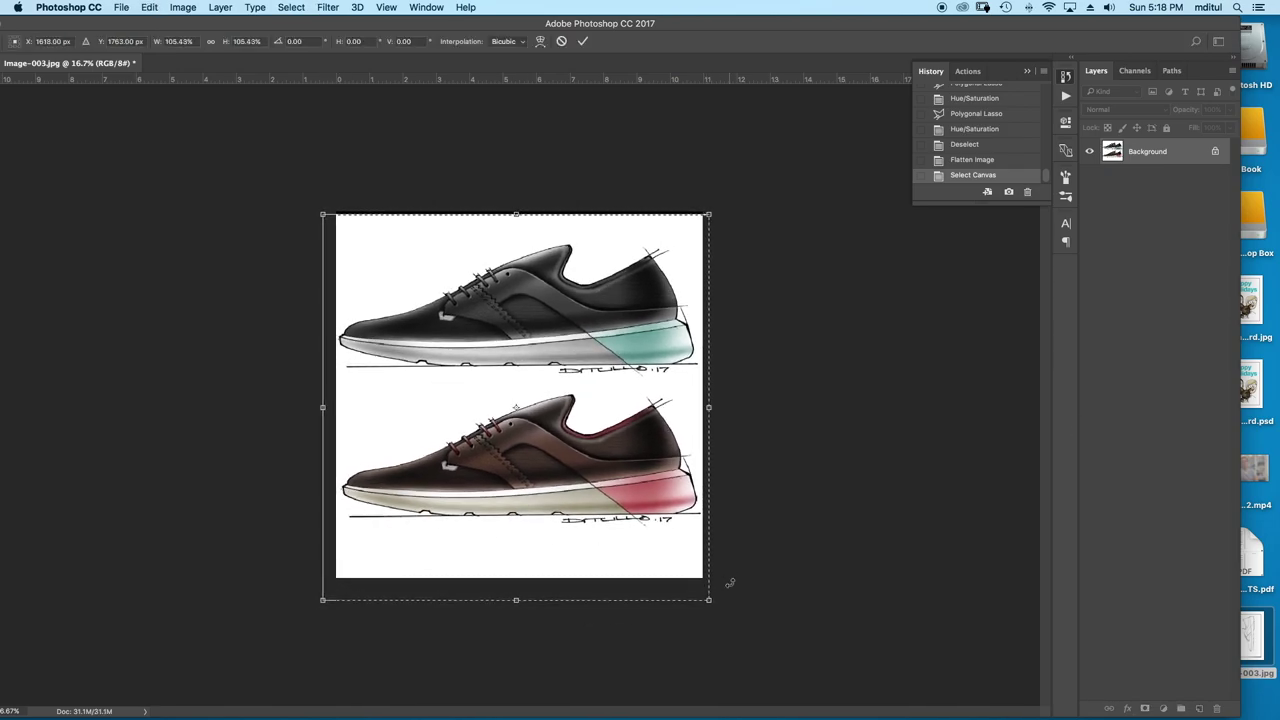
{"action": "key", "text": "shift+Right"}
{"action": "key", "text": "shift+Down"}
{"action": "key", "text": "Return"}
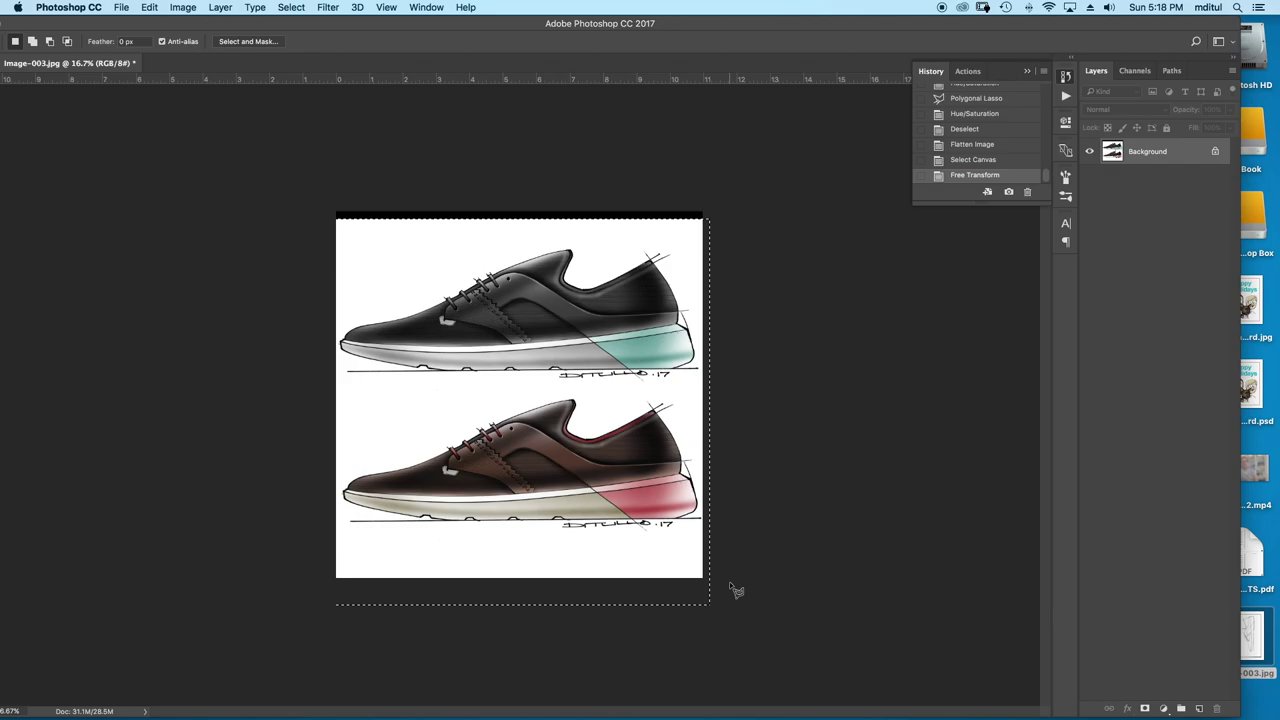
{"action": "key", "text": "ctrl+d"}
{"action": "key", "text": "ctrl+plus"}
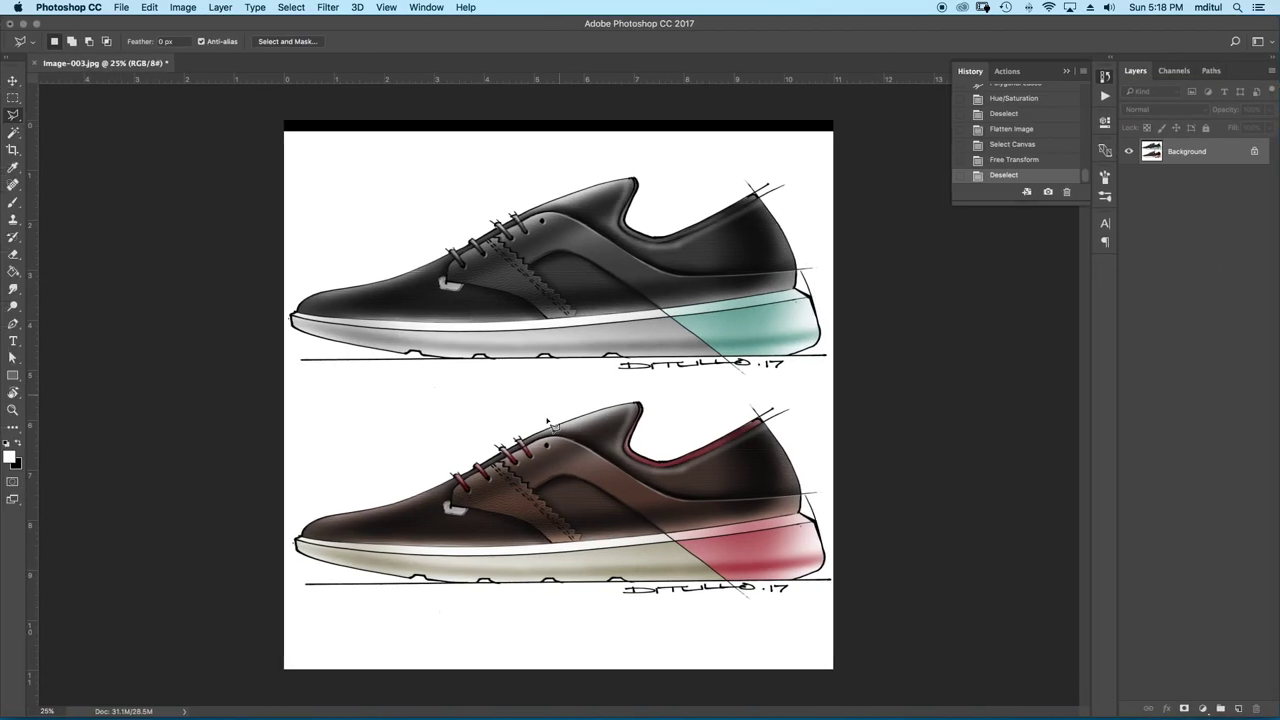
Dodge both shoes' heels and, with a smaller brush, the top shoe's midsole
{"action": "left_click", "coordinate": [13, 306]}
{"action": "mouse_move", "coordinate": [757, 229]}
{"action": "left_mouse_down"}
{"action": "mouse_move", "coordinate": [777, 206]}
{"action": "mouse_move", "coordinate": [790, 300]}
{"action": "left_mouse_up"}
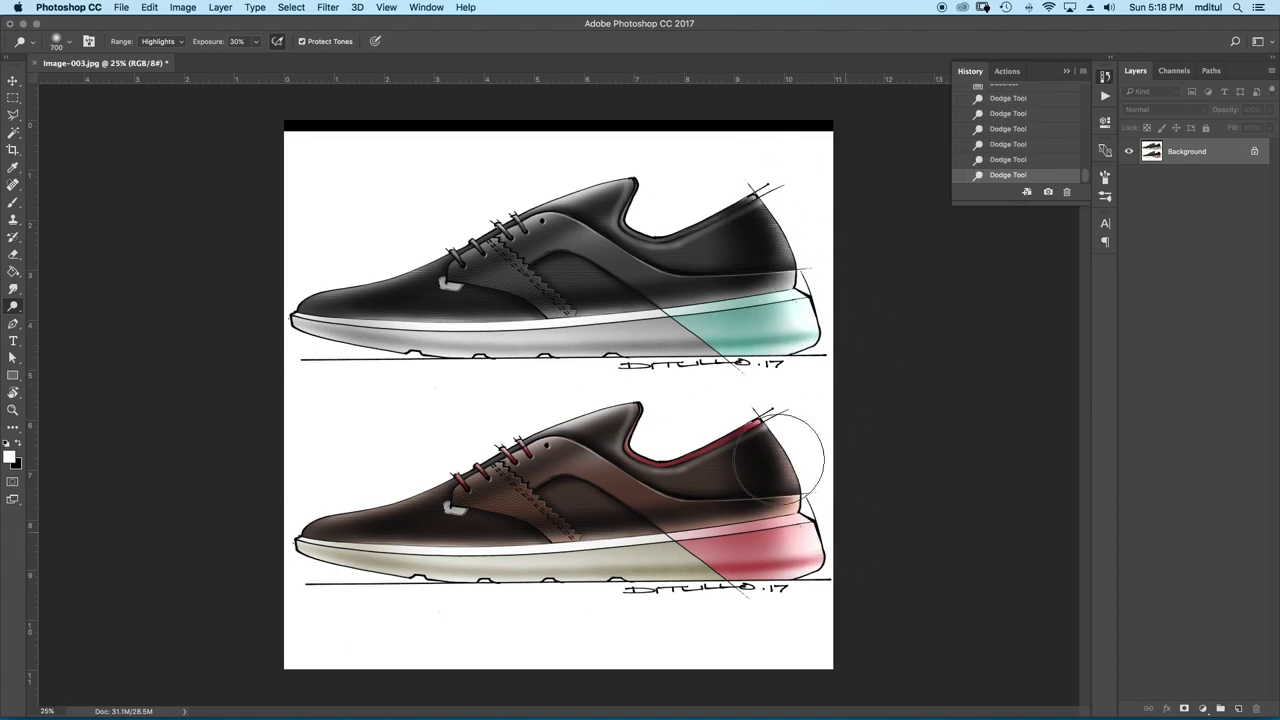
{"action": "left_click_drag", "start_coordinate": [777, 457], "coordinate": [790, 520]}
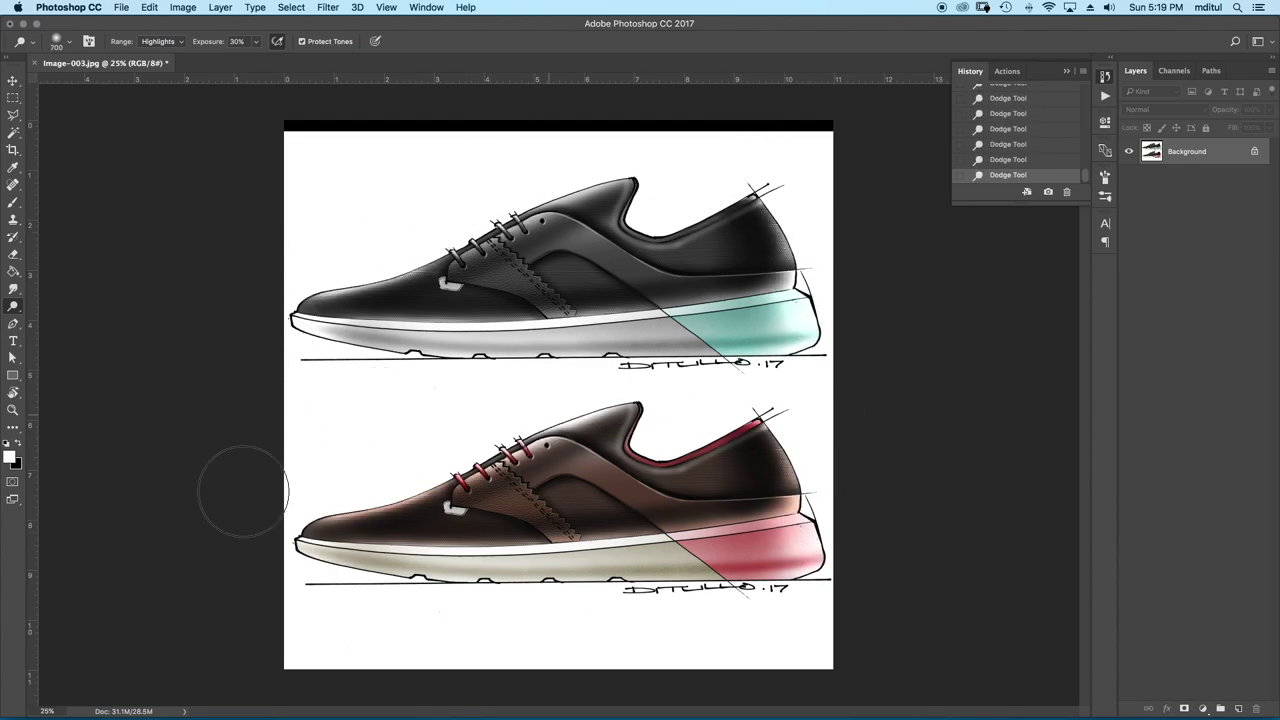
{"action": "key", "text": "bracketleft"}
{"action": "key", "text": "bracketleft"}
{"action": "key", "text": "bracketleft"}
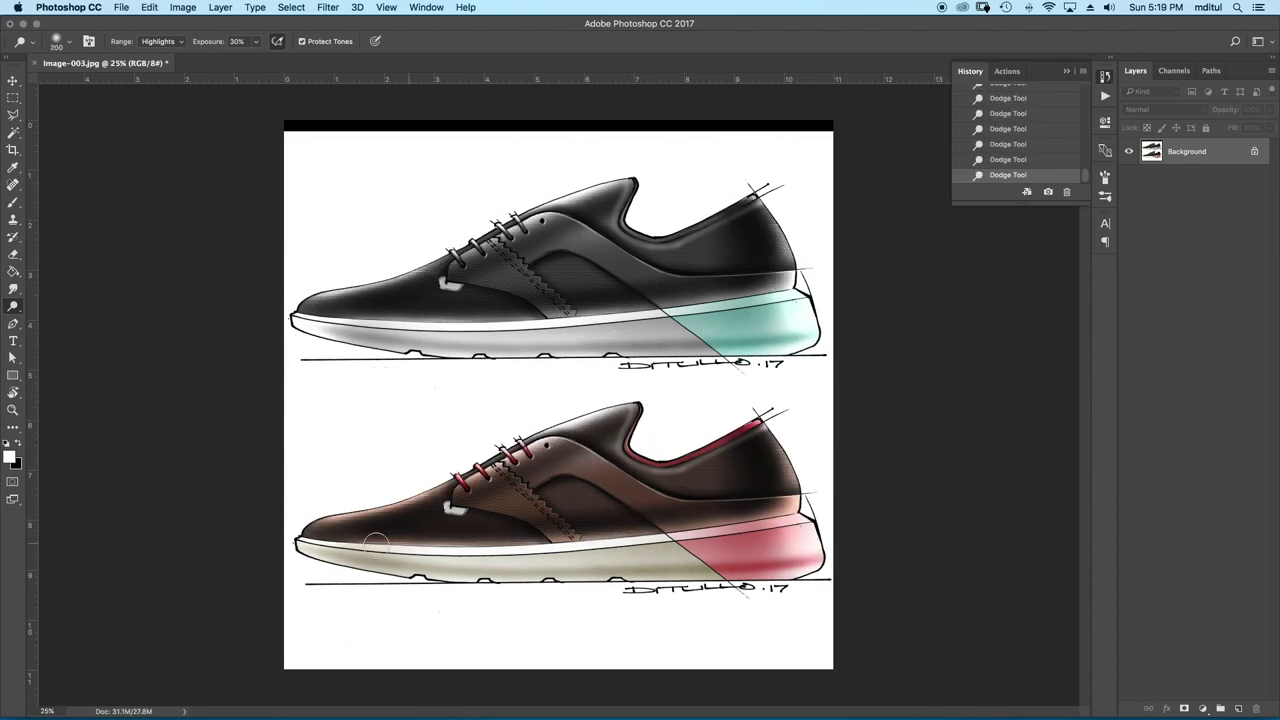
{"action": "mouse_move", "coordinate": [330, 325]}
{"action": "left_mouse_down"}
{"action": "mouse_move", "coordinate": [490, 330]}
{"action": "mouse_move", "coordinate": [665, 310]}
{"action": "left_mouse_up"}
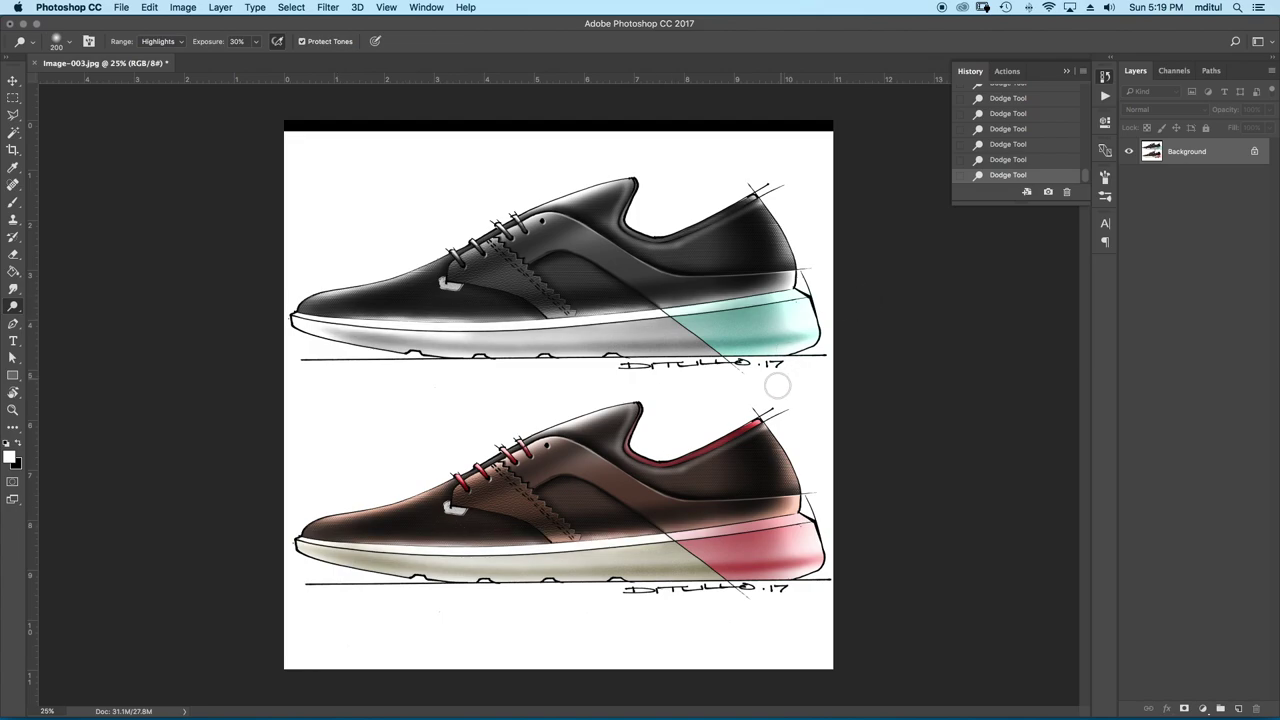
Save the image as a JPEG with the default options
{"action": "key", "text": "ctrl+minus"}
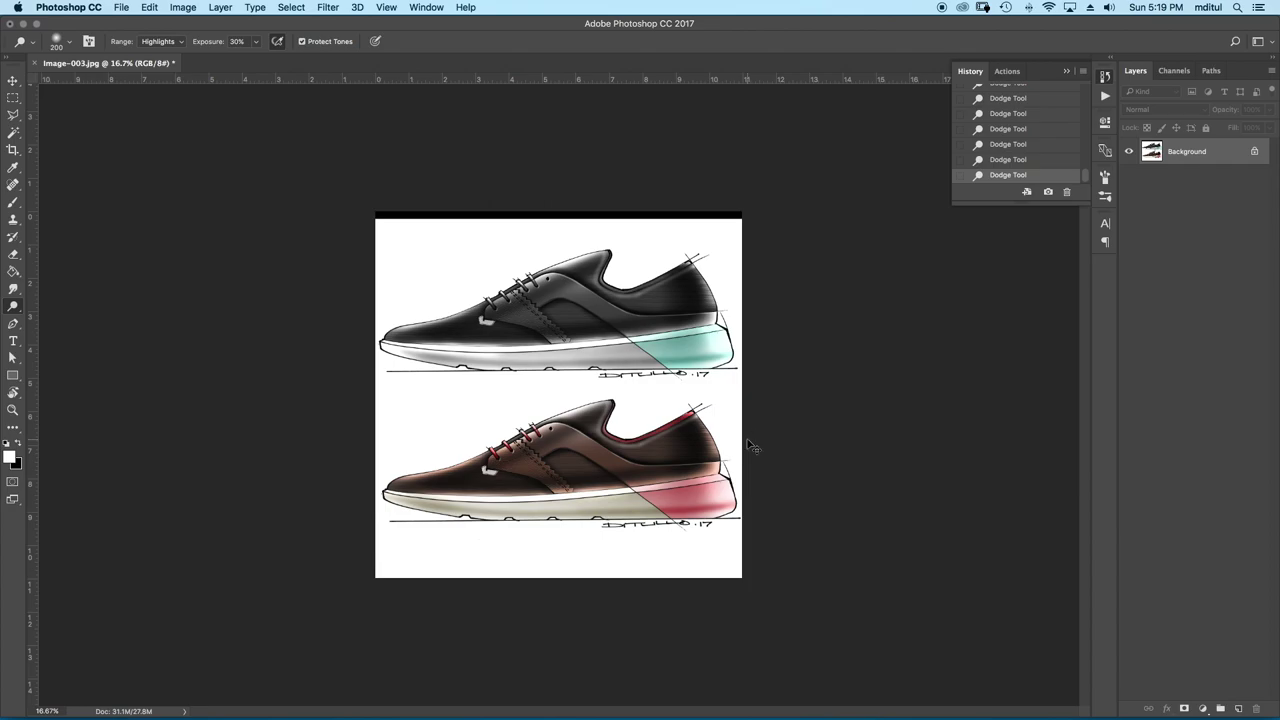
{"action": "key", "text": "ctrl+s"}
{"action": "left_click", "coordinate": [720, 268]}
Fill the black strip along the top edge with white
{"action": "key", "text": "m"}
{"action": "left_click_drag", "start_coordinate": [372, 209], "coordinate": [745, 229]}
{"action": "key", "text": "shift+BackSpace"}
{"action": "left_click", "coordinate": [735, 287]}
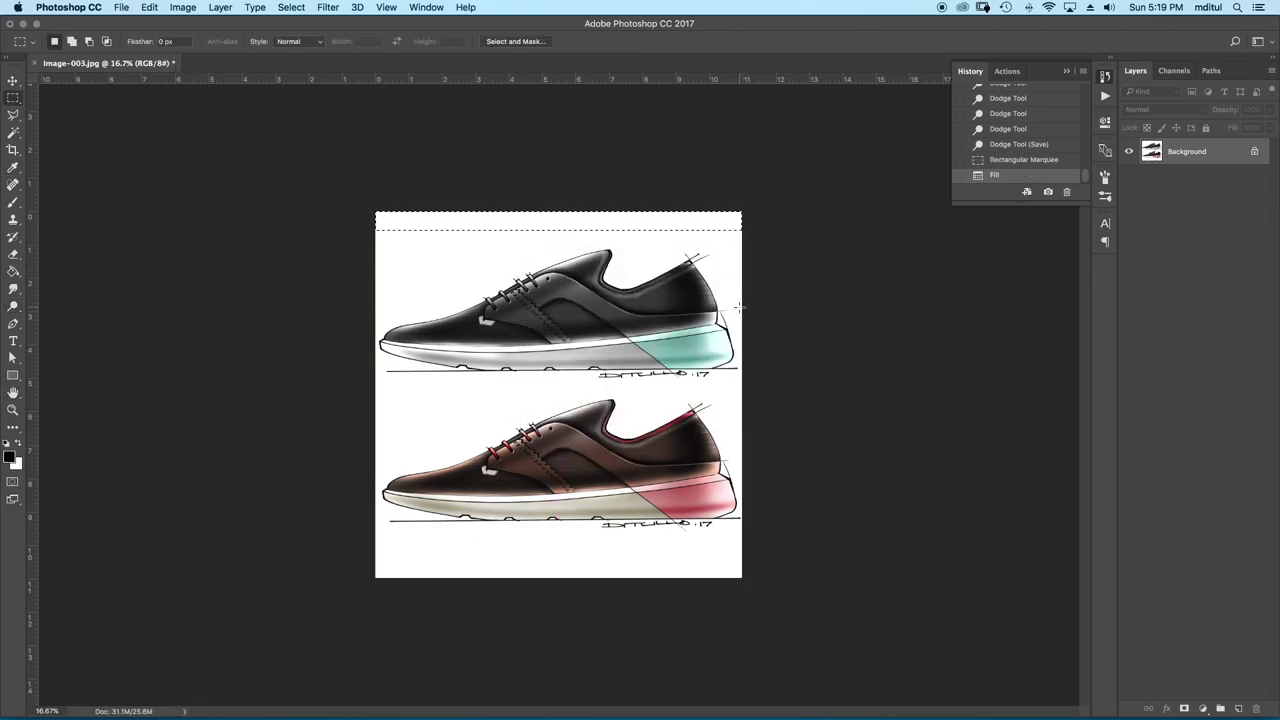